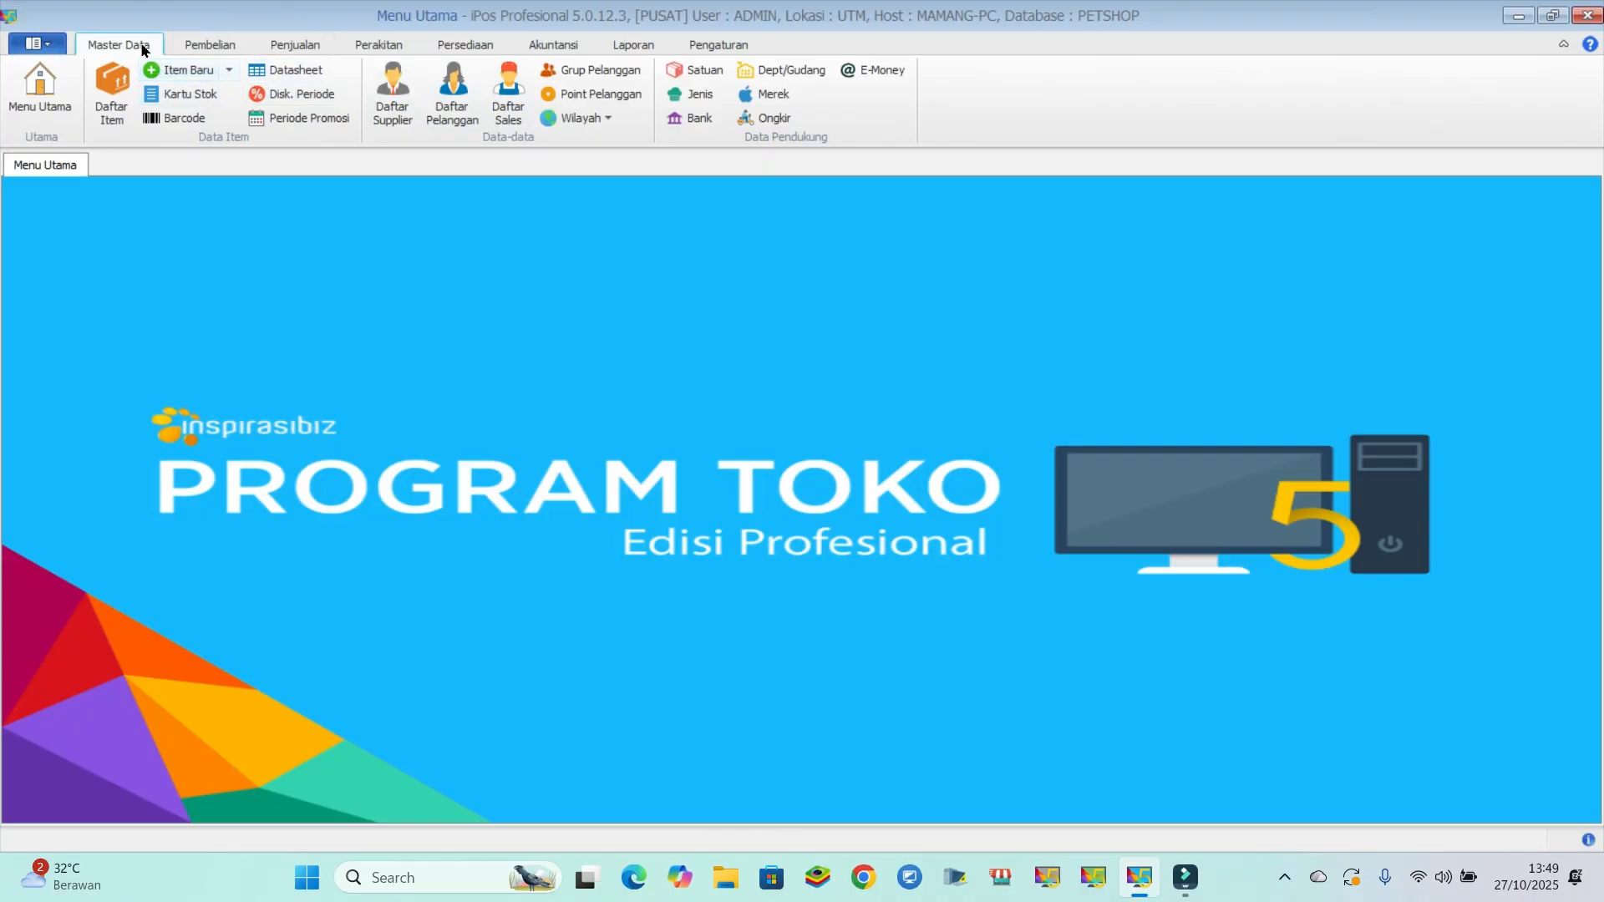
- Open the item list and start a new item with its type set to Jasa (SRV)
{"action": "left_click", "coordinate": [111, 90]}
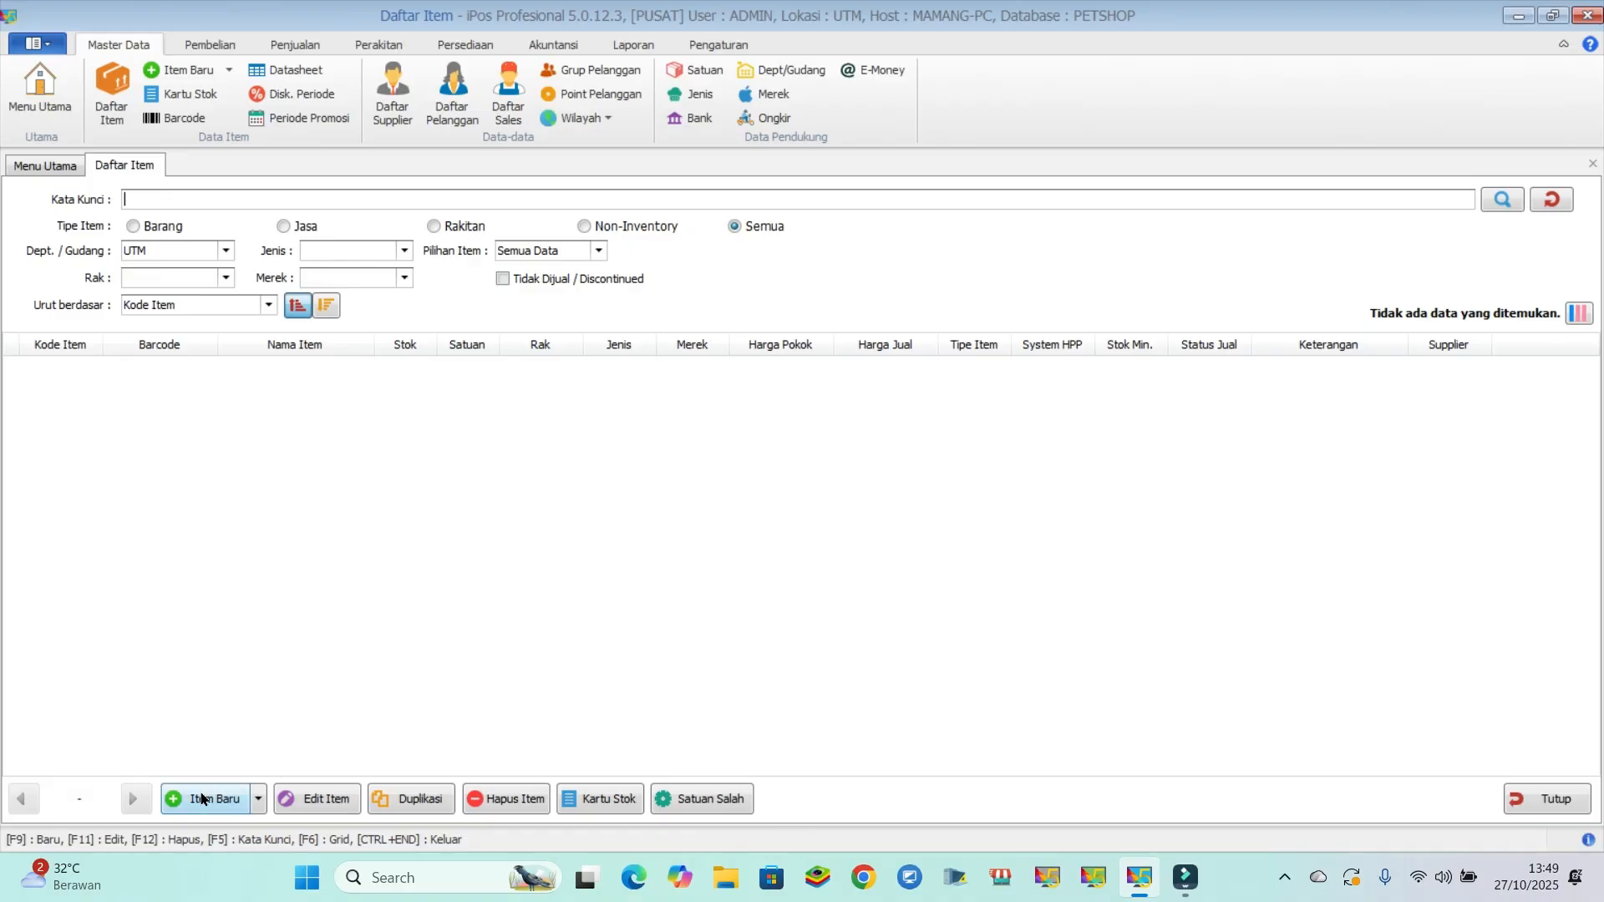
{"action": "left_click", "coordinate": [204, 799]}
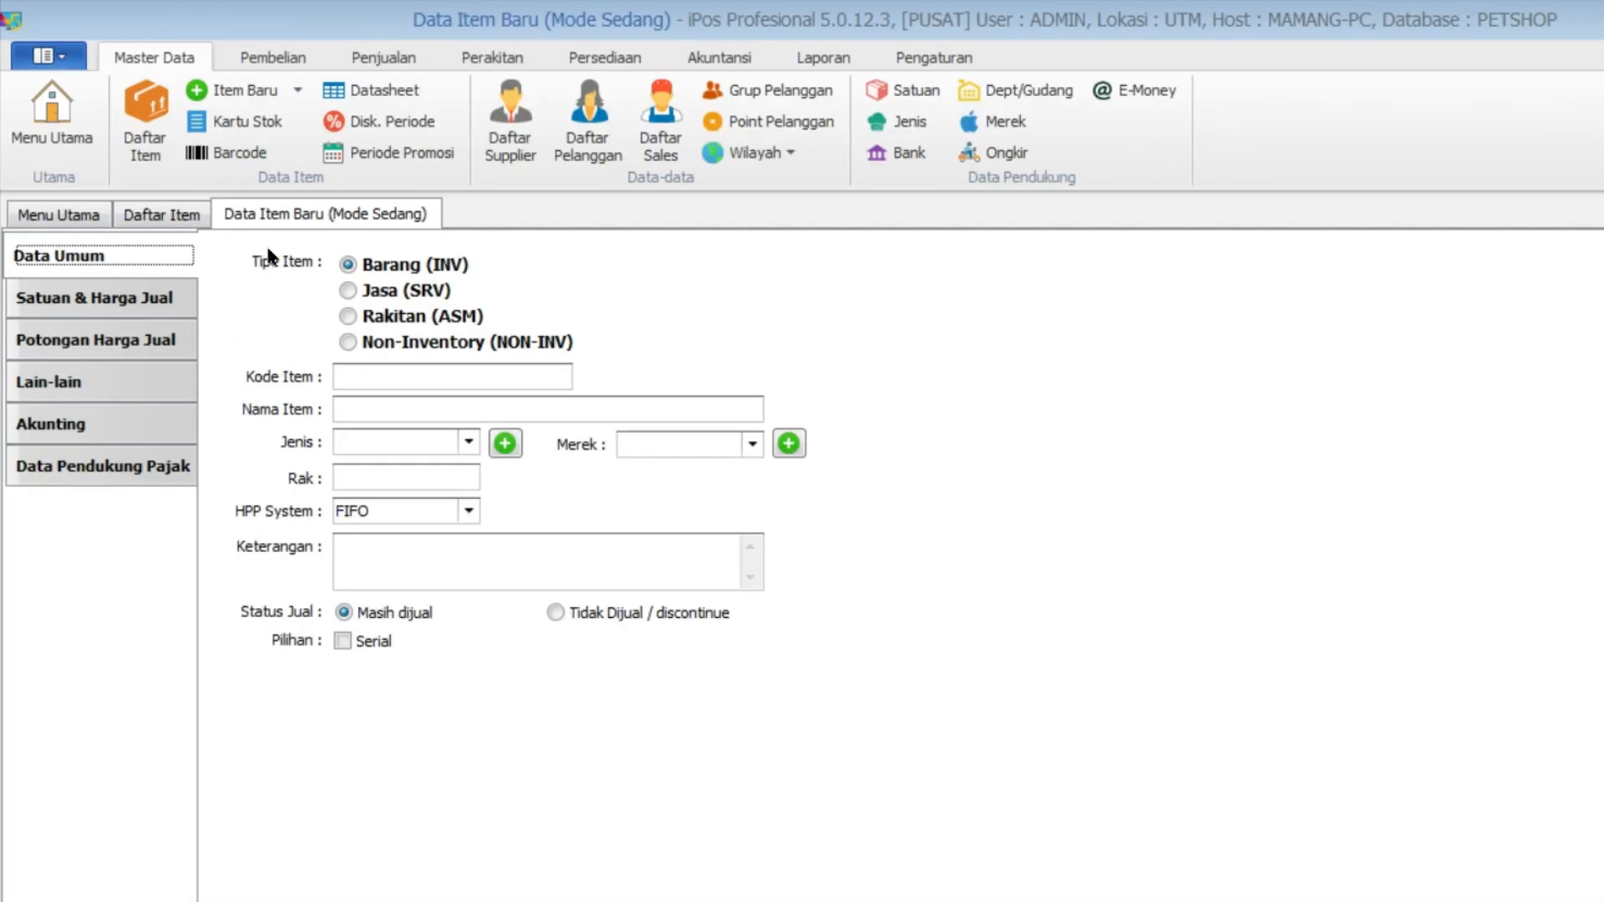
{"action": "left_click", "coordinate": [376, 292]}
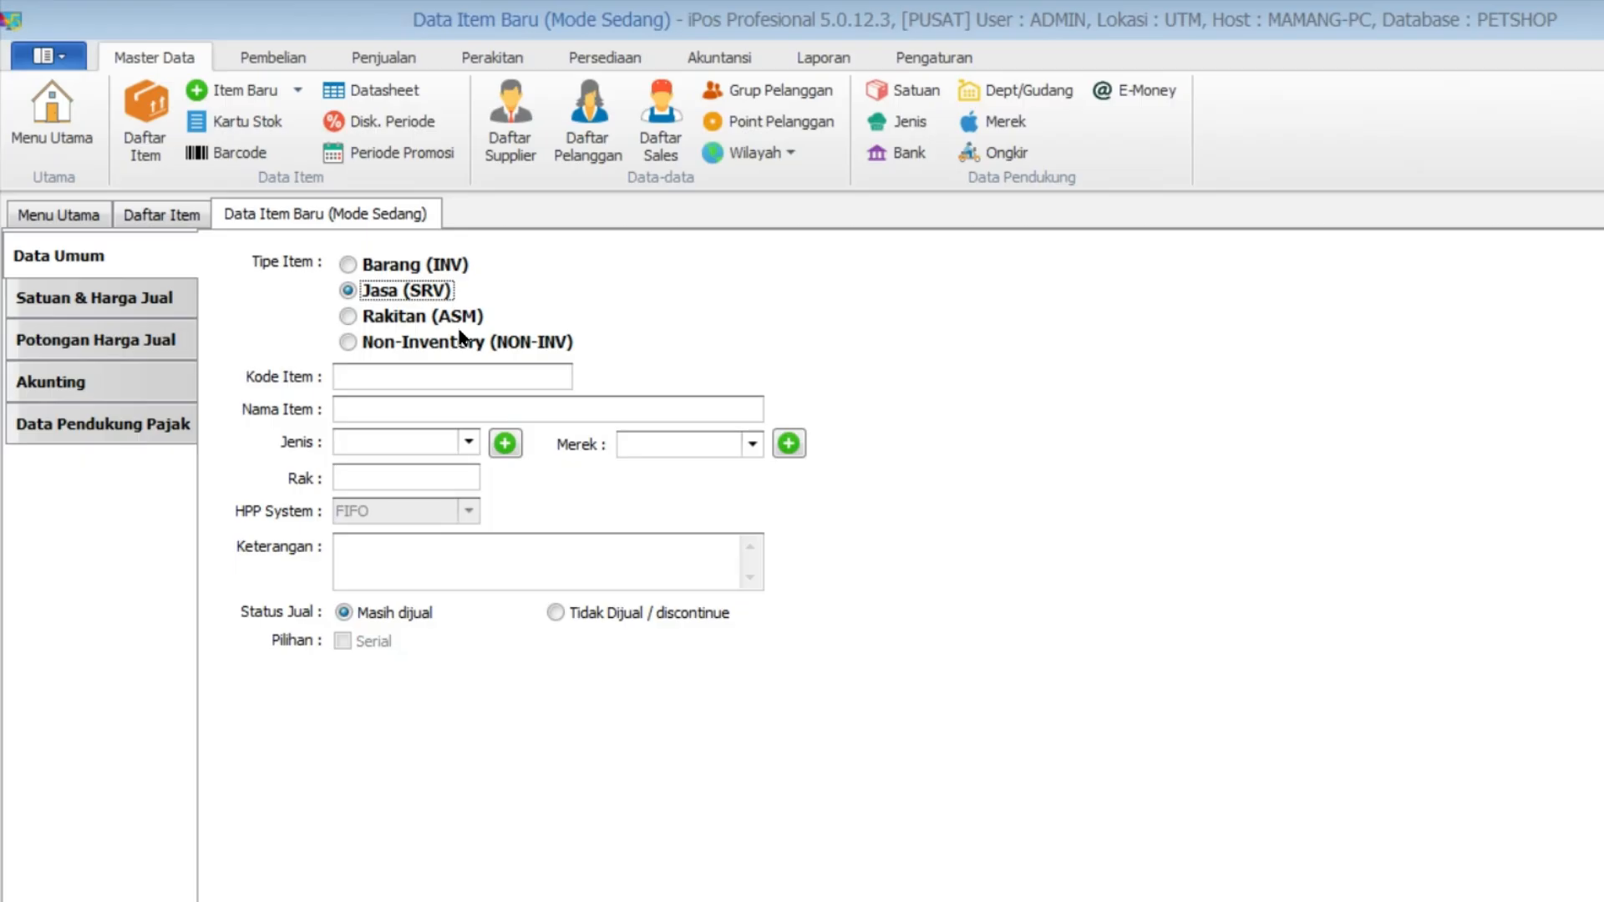
- Give the service item the code MND001, the name MANDI BIASA and the Jenis ALT
{"action": "left_click", "coordinate": [449, 378]}
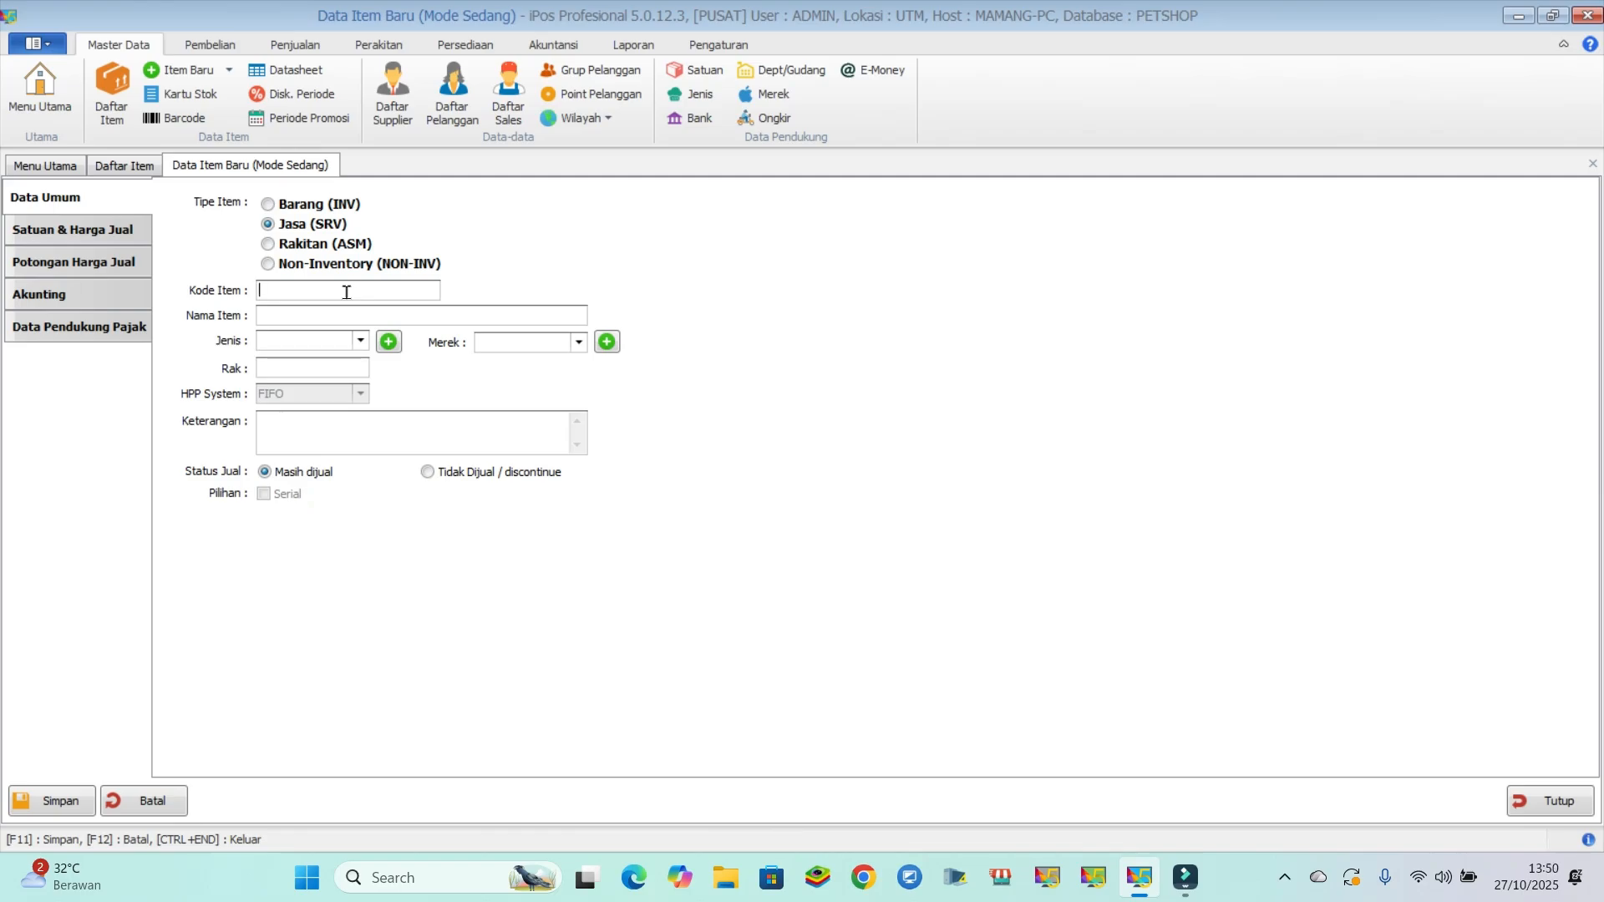
{"action": "type", "text": "MDI"}
{"action": "key", "text": "BackSpace"}
{"action": "key", "text": "BackSpace"}
{"action": "type", "text": "ND"}
{"action": "type", "text": "001"}
{"action": "type", "text": "MANDI BIASA"}
{"action": "left_click", "coordinate": [360, 341]}
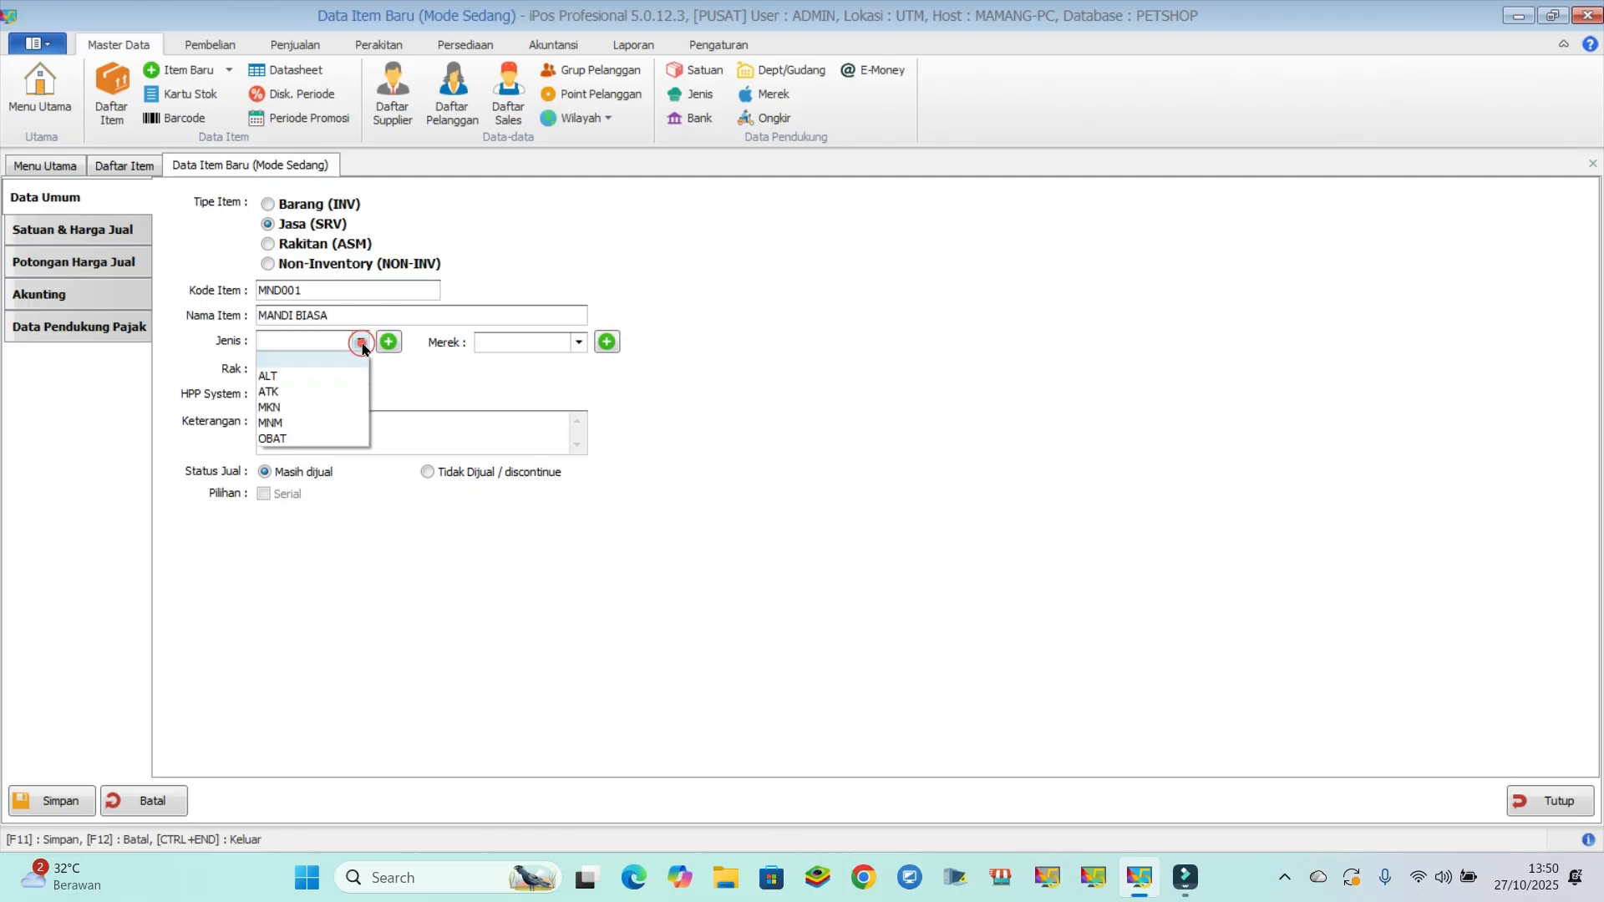
{"action": "left_click", "coordinate": [301, 376]}
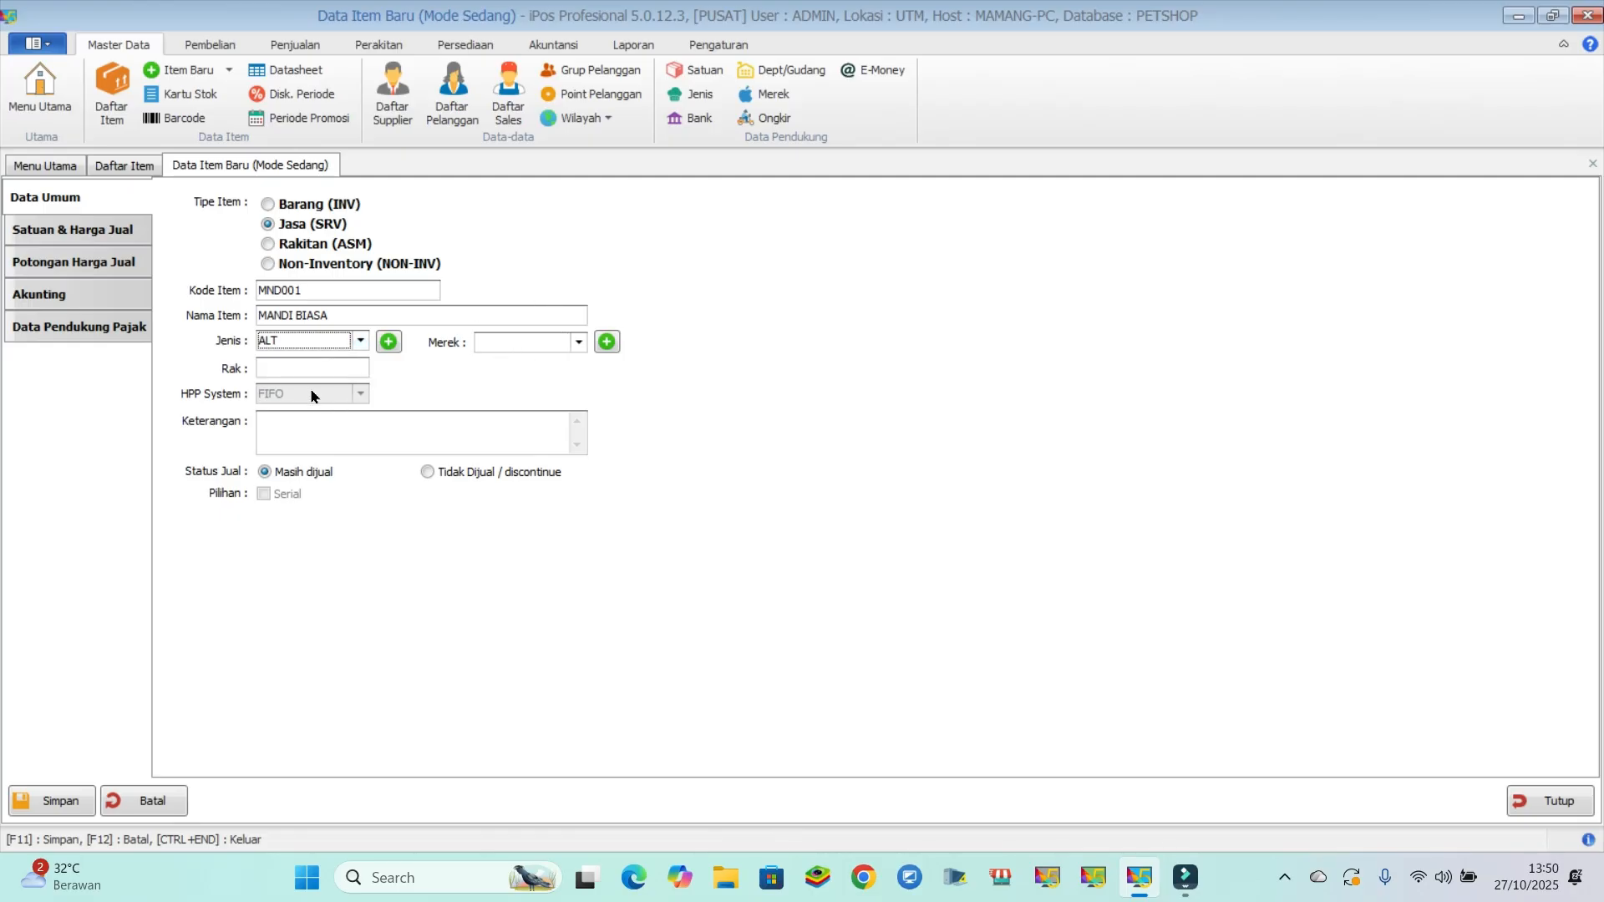
- Set the service's base unit to PCS and its selling price to 50,000, and save the item
{"action": "left_click", "coordinate": [91, 234]}
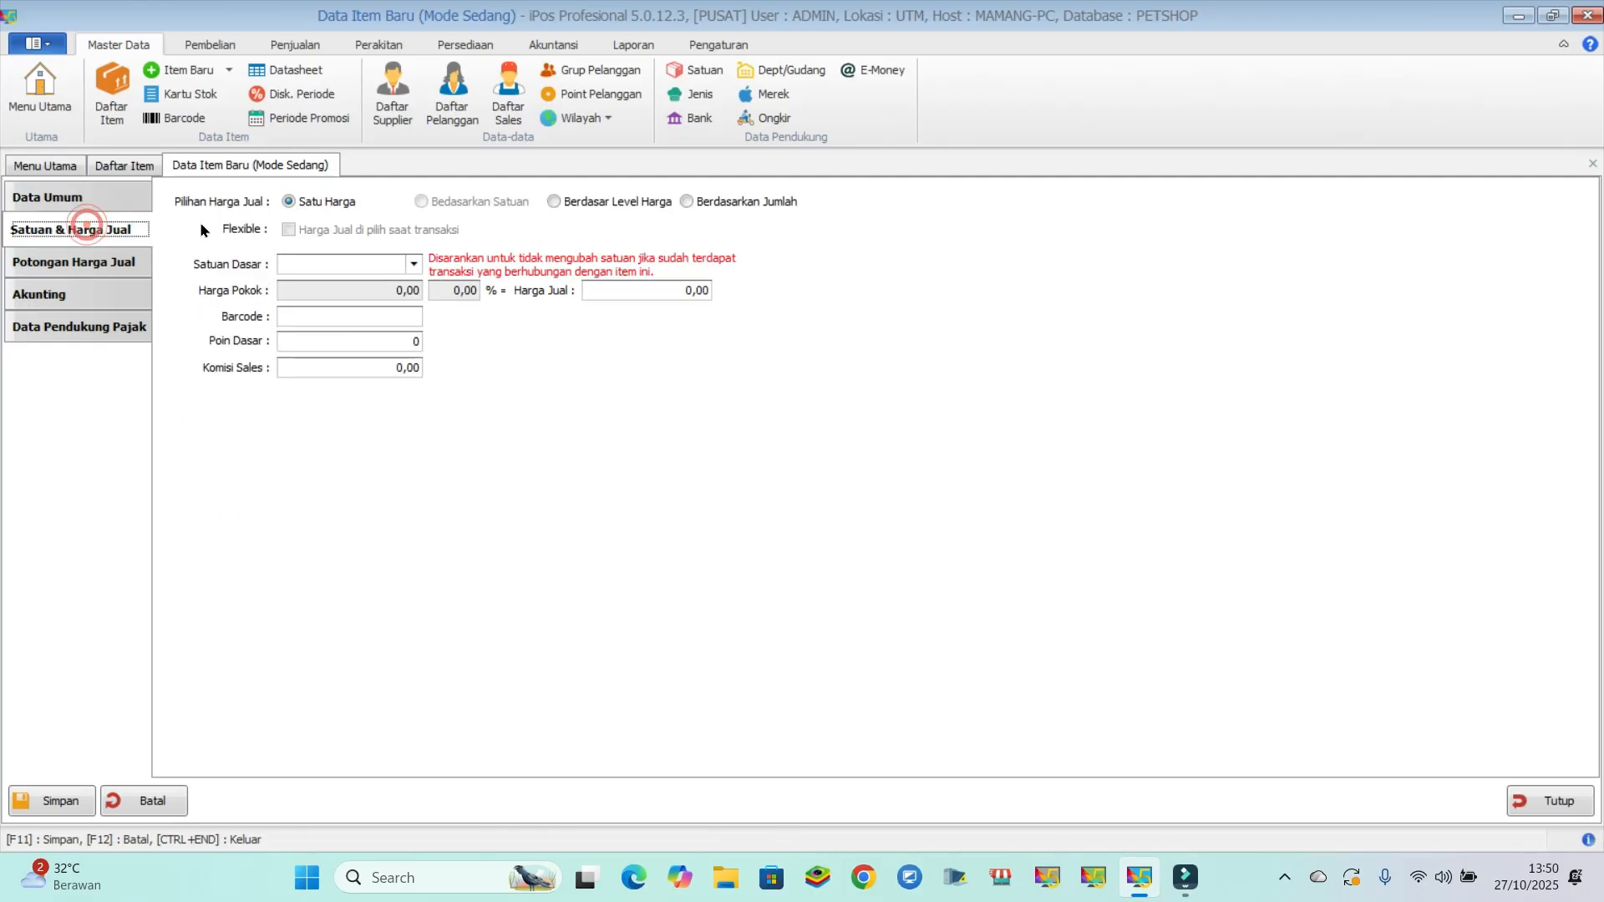
{"action": "left_click", "coordinate": [319, 267]}
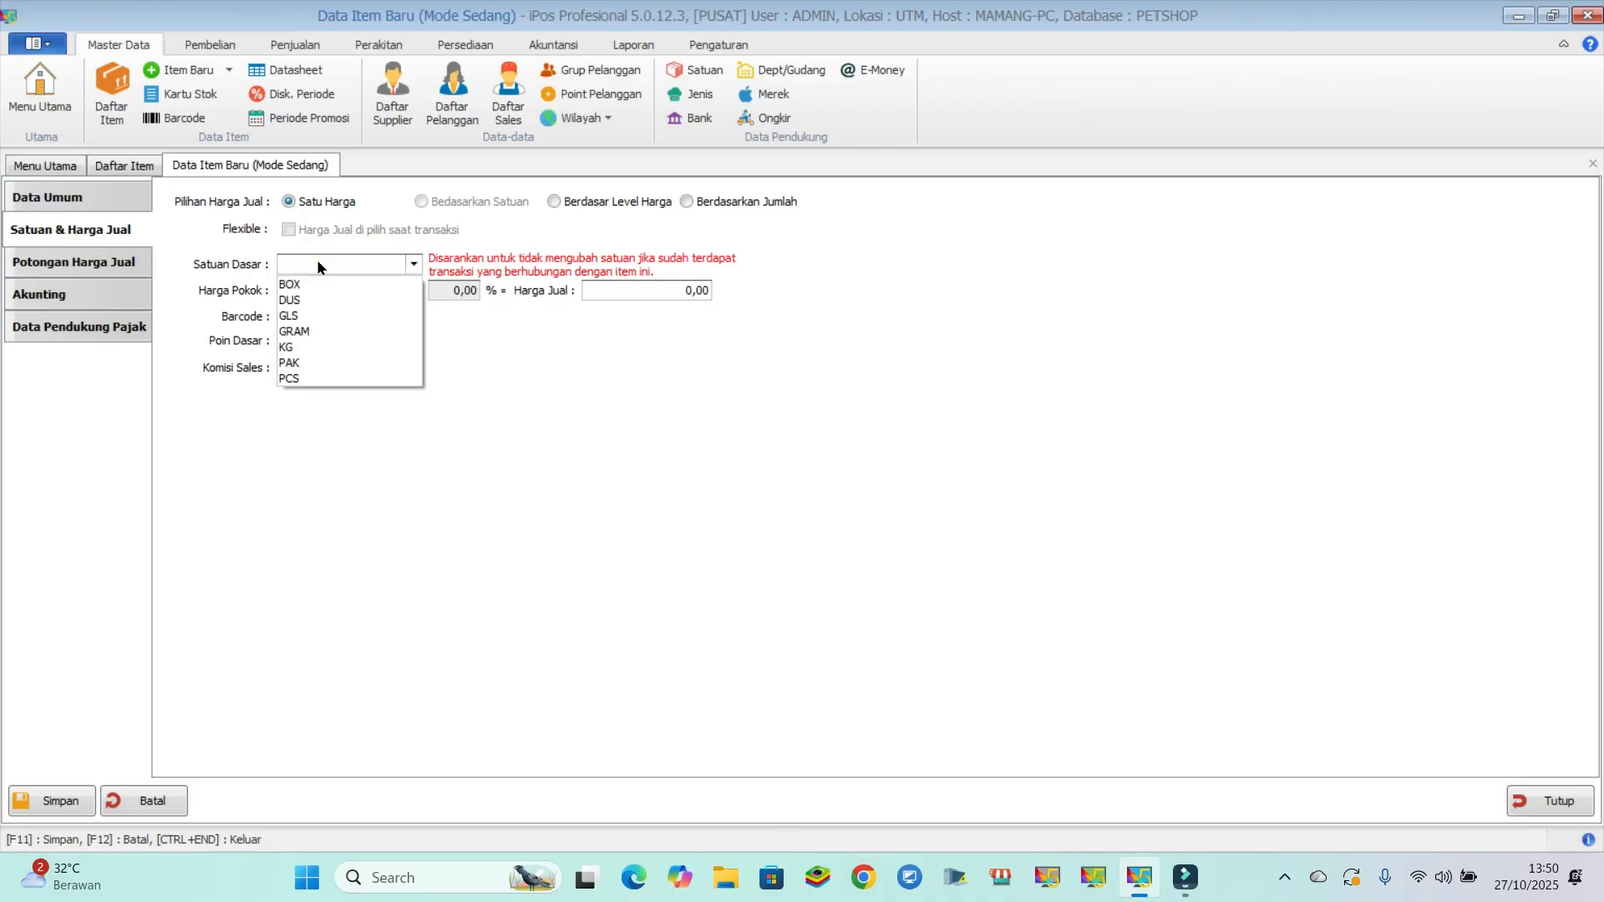
{"action": "left_click", "coordinate": [288, 379]}
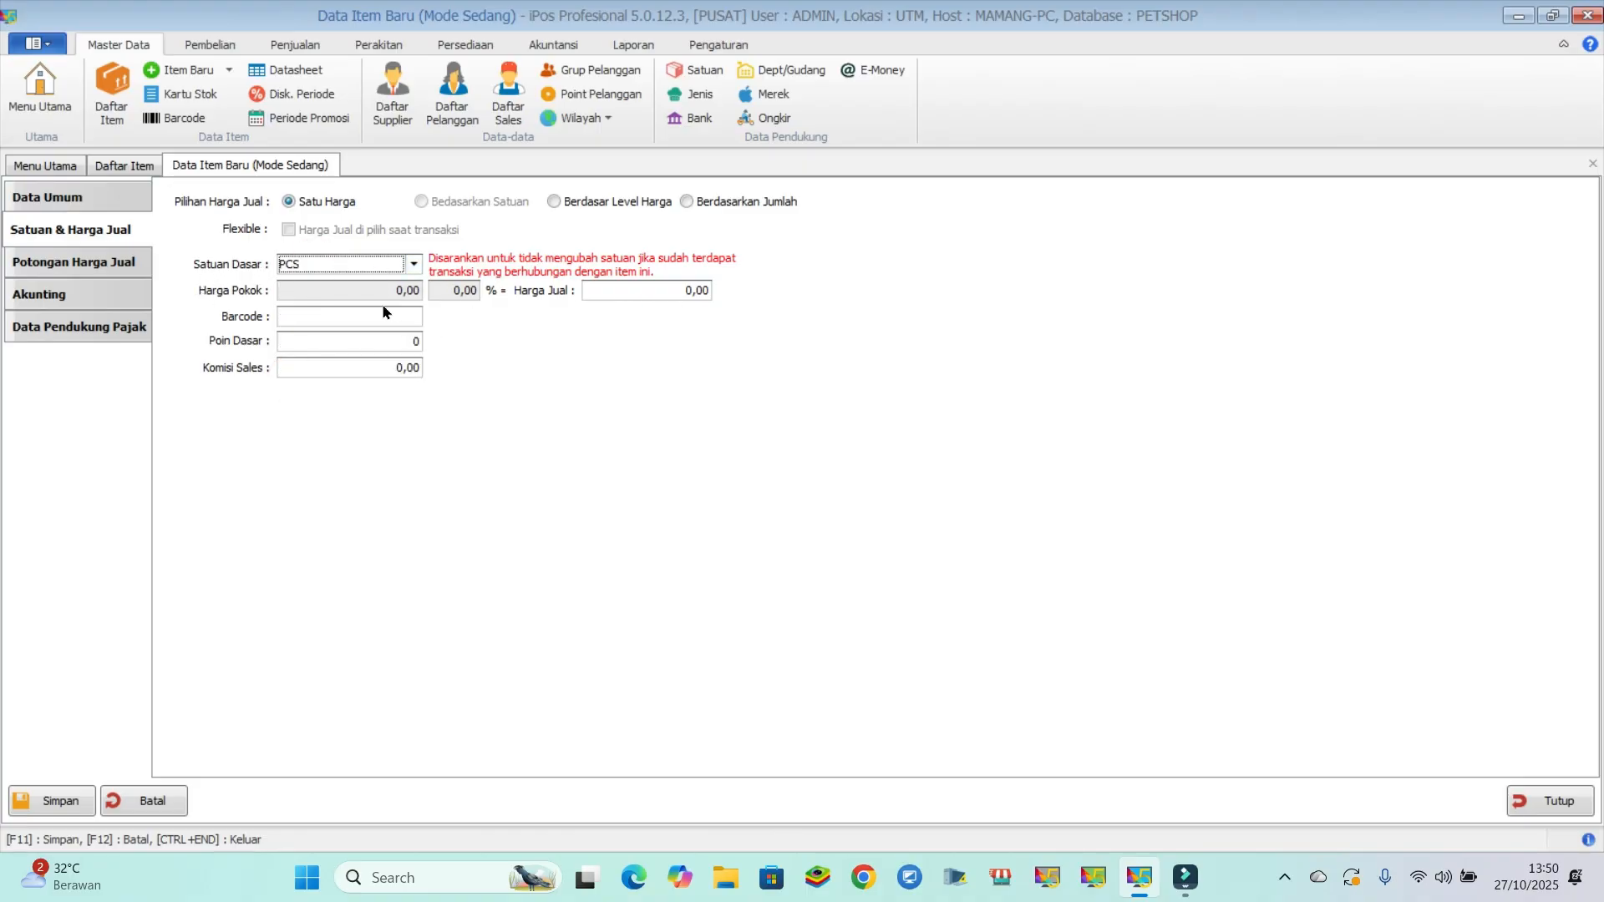
{"action": "left_click", "coordinate": [627, 292]}
{"action": "type", "text": "50000"}
{"action": "key", "text": "F11"}
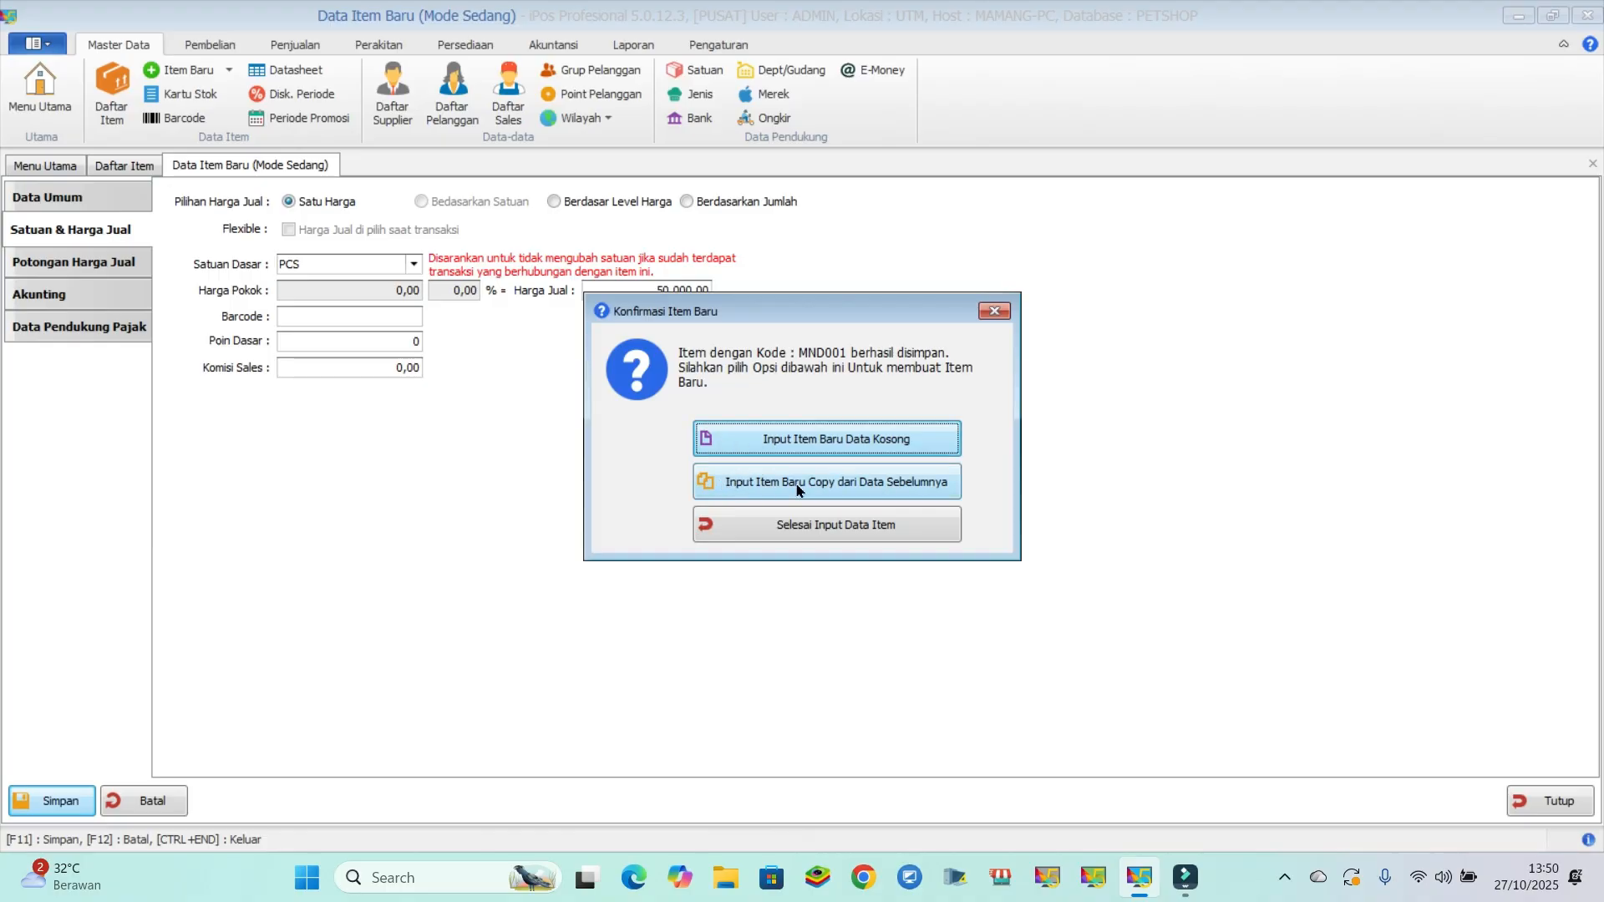
- Create a new item copied from the saved service, with the code MND002 and the name MANDI ANTIKUTU
{"action": "left_click", "coordinate": [910, 482]}
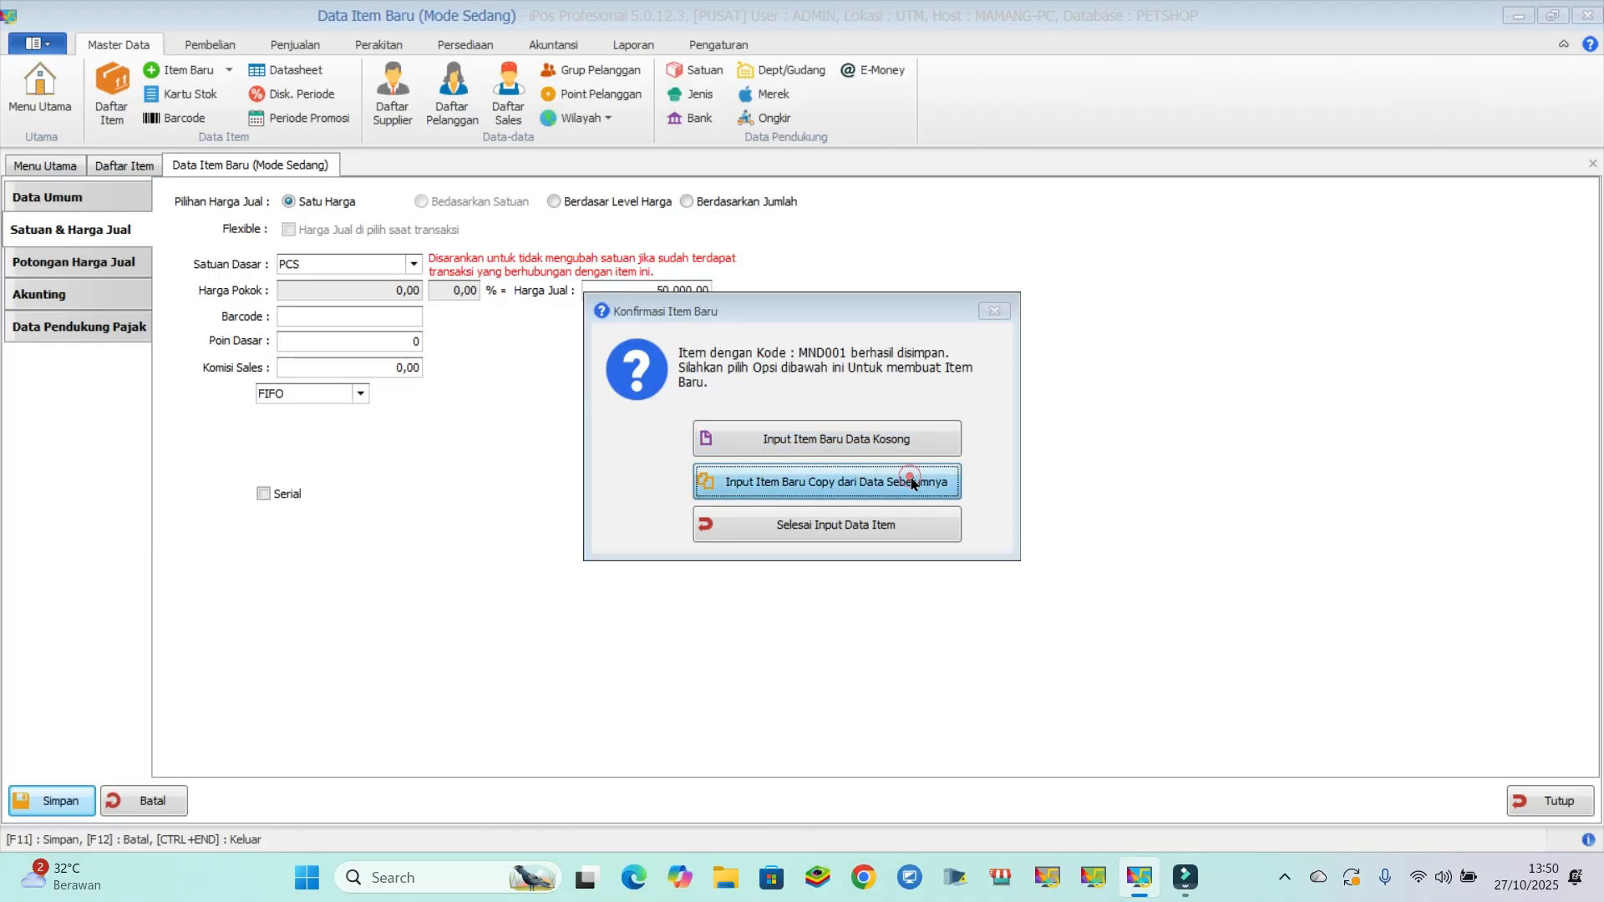
{"action": "left_click", "coordinate": [344, 291]}
{"action": "key", "text": "BackSpace"}
{"action": "type", "text": "2"}
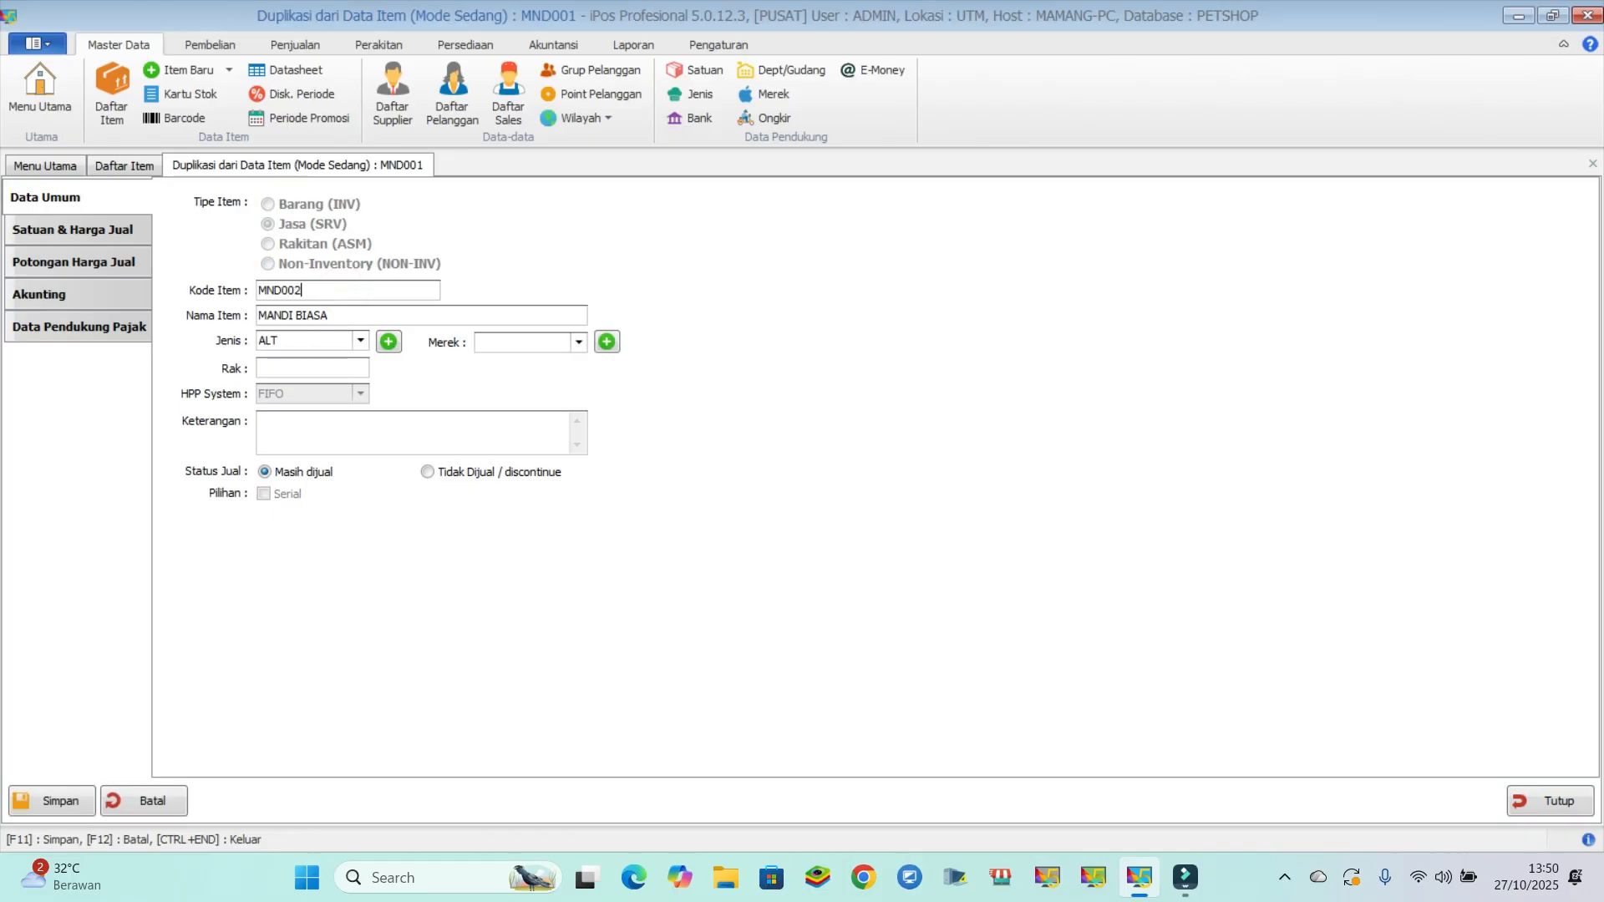
{"action": "key", "text": "Tab"}
{"action": "type", "text": "MANDI ANTIKUT"}
- Set the MANDI ANTIKUTU selling price to 75,000, then save the item and finish item entry
{"action": "left_click", "coordinate": [70, 238]}
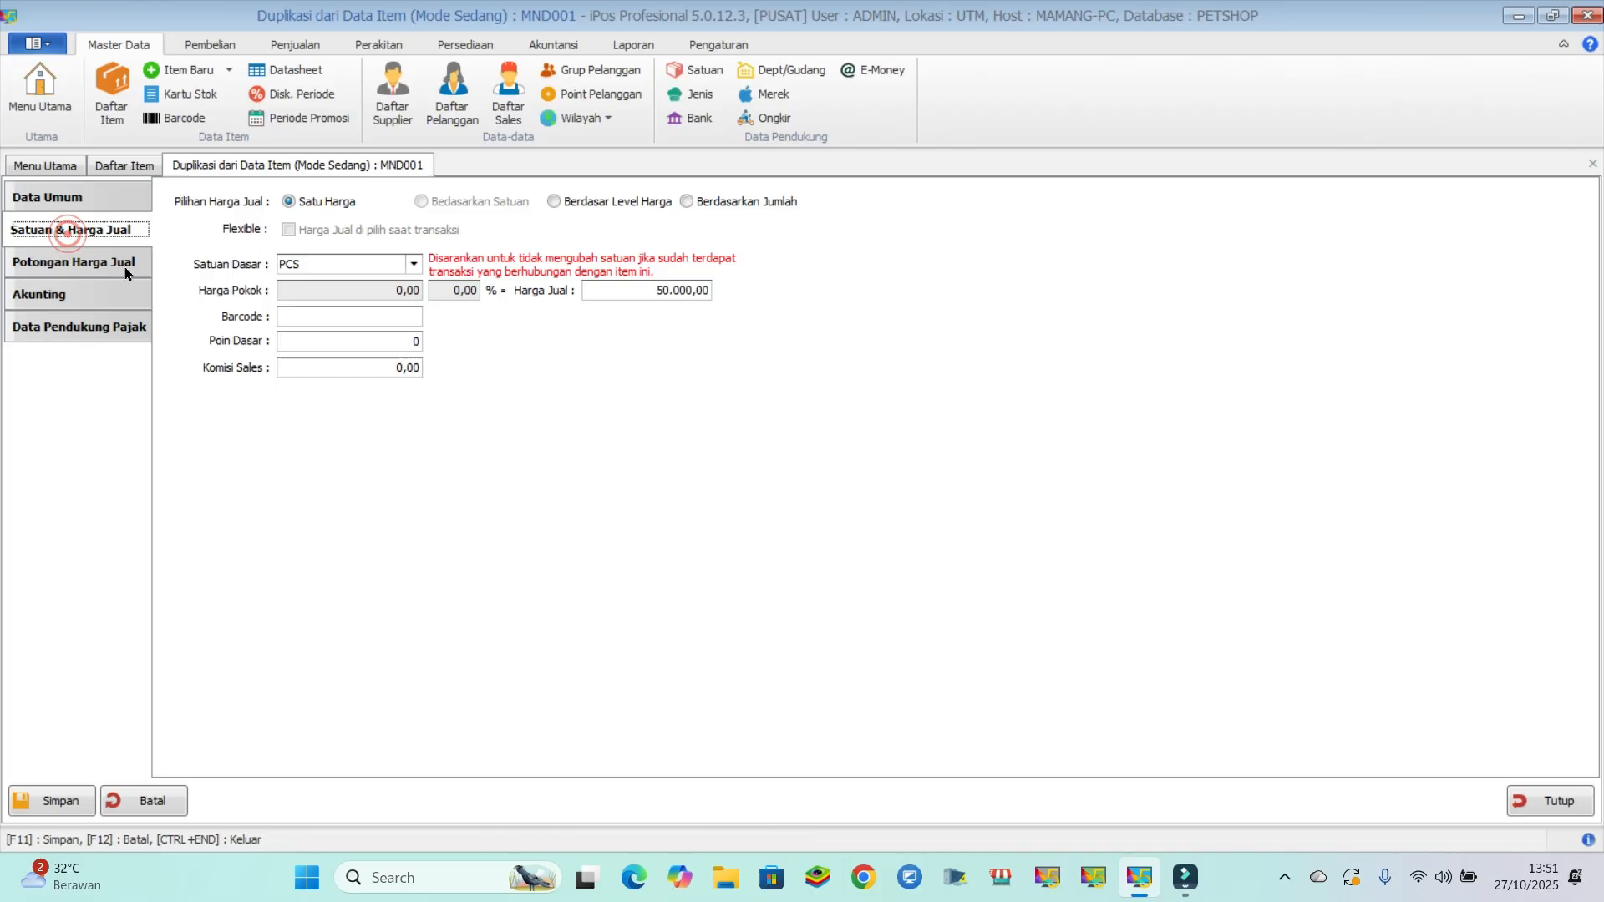
{"action": "left_click", "coordinate": [607, 290]}
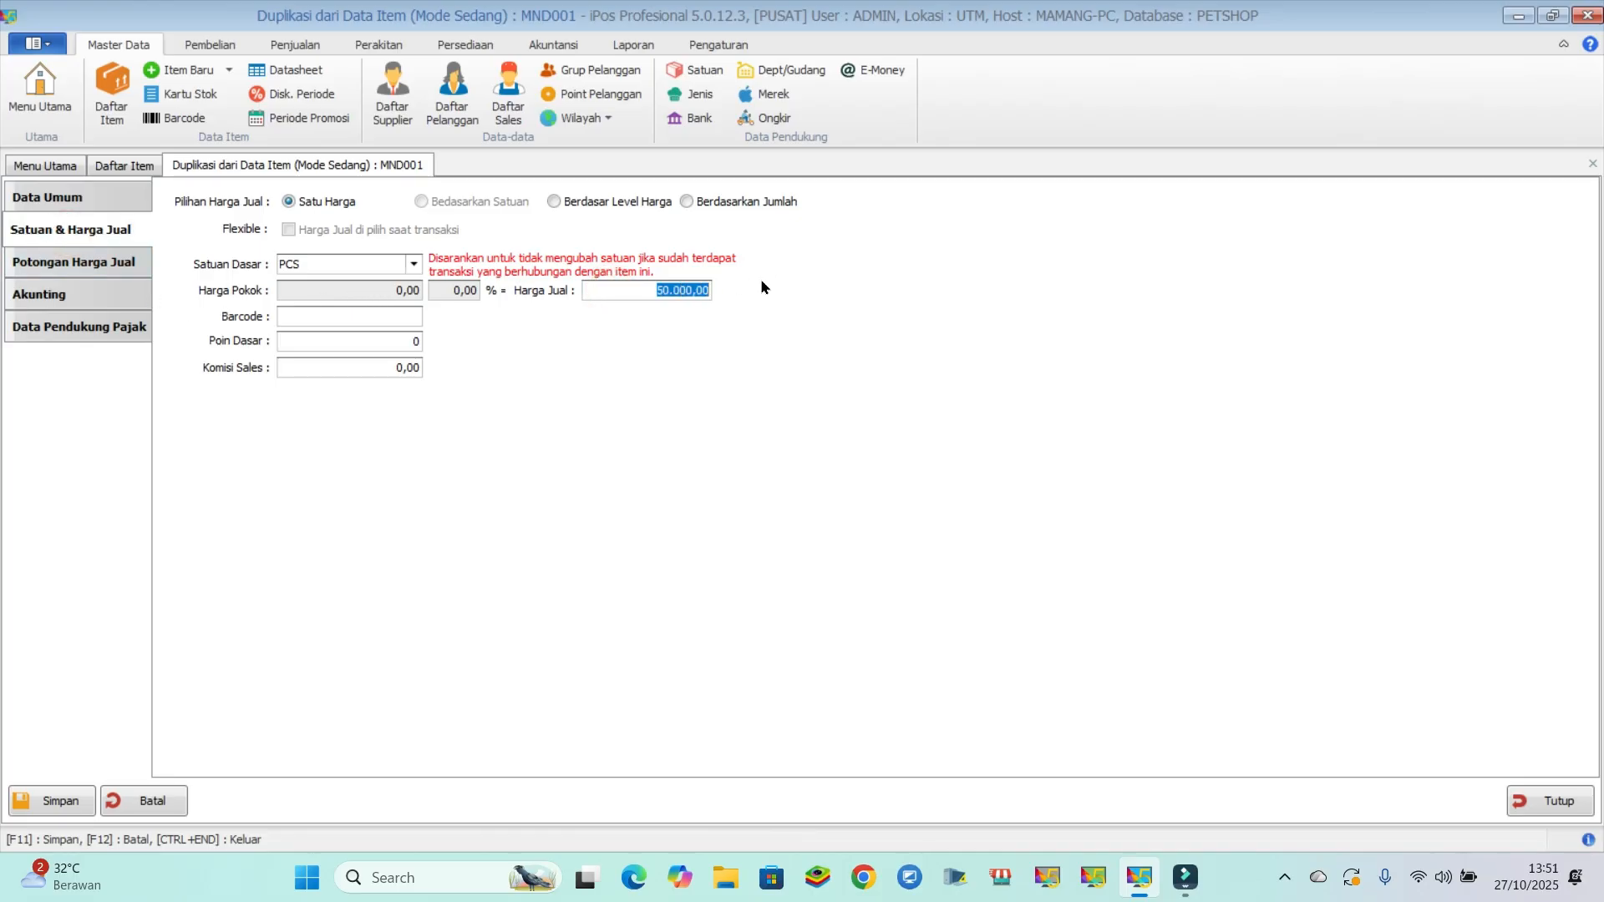
{"action": "type", "text": "75.000"}
{"action": "left_click", "coordinate": [49, 803]}
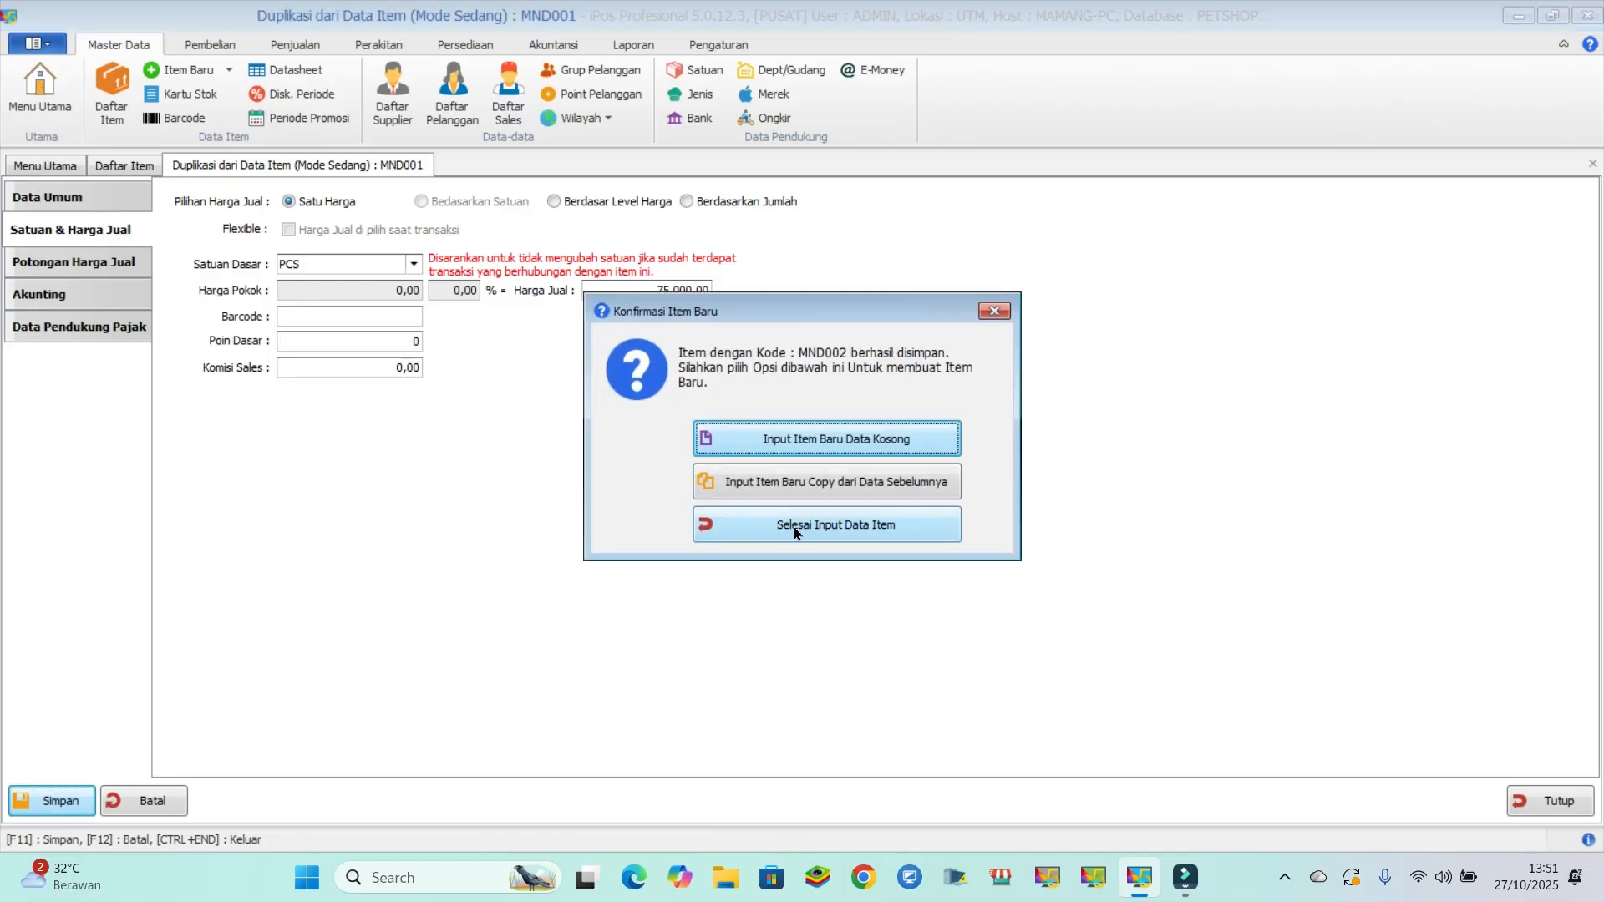
{"action": "left_click", "coordinate": [850, 521]}
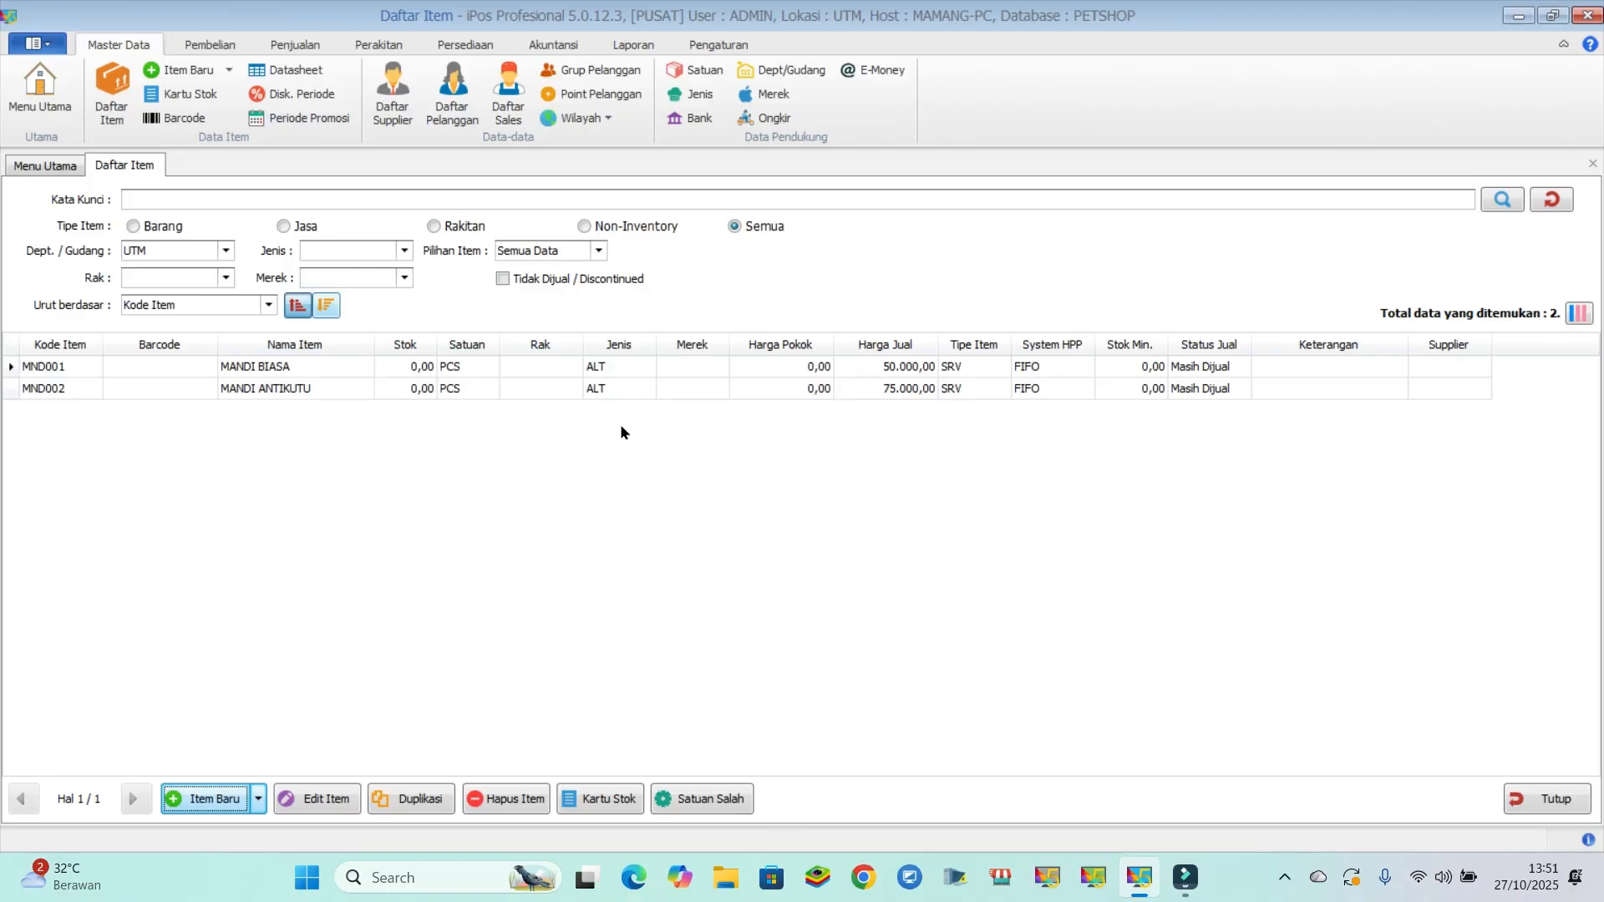
- Start a new Barang (INV) item with code SHMP001, name SHAMPO BIASA, Jenis ALT and HPP system FIFO
{"action": "left_click", "coordinate": [209, 799]}
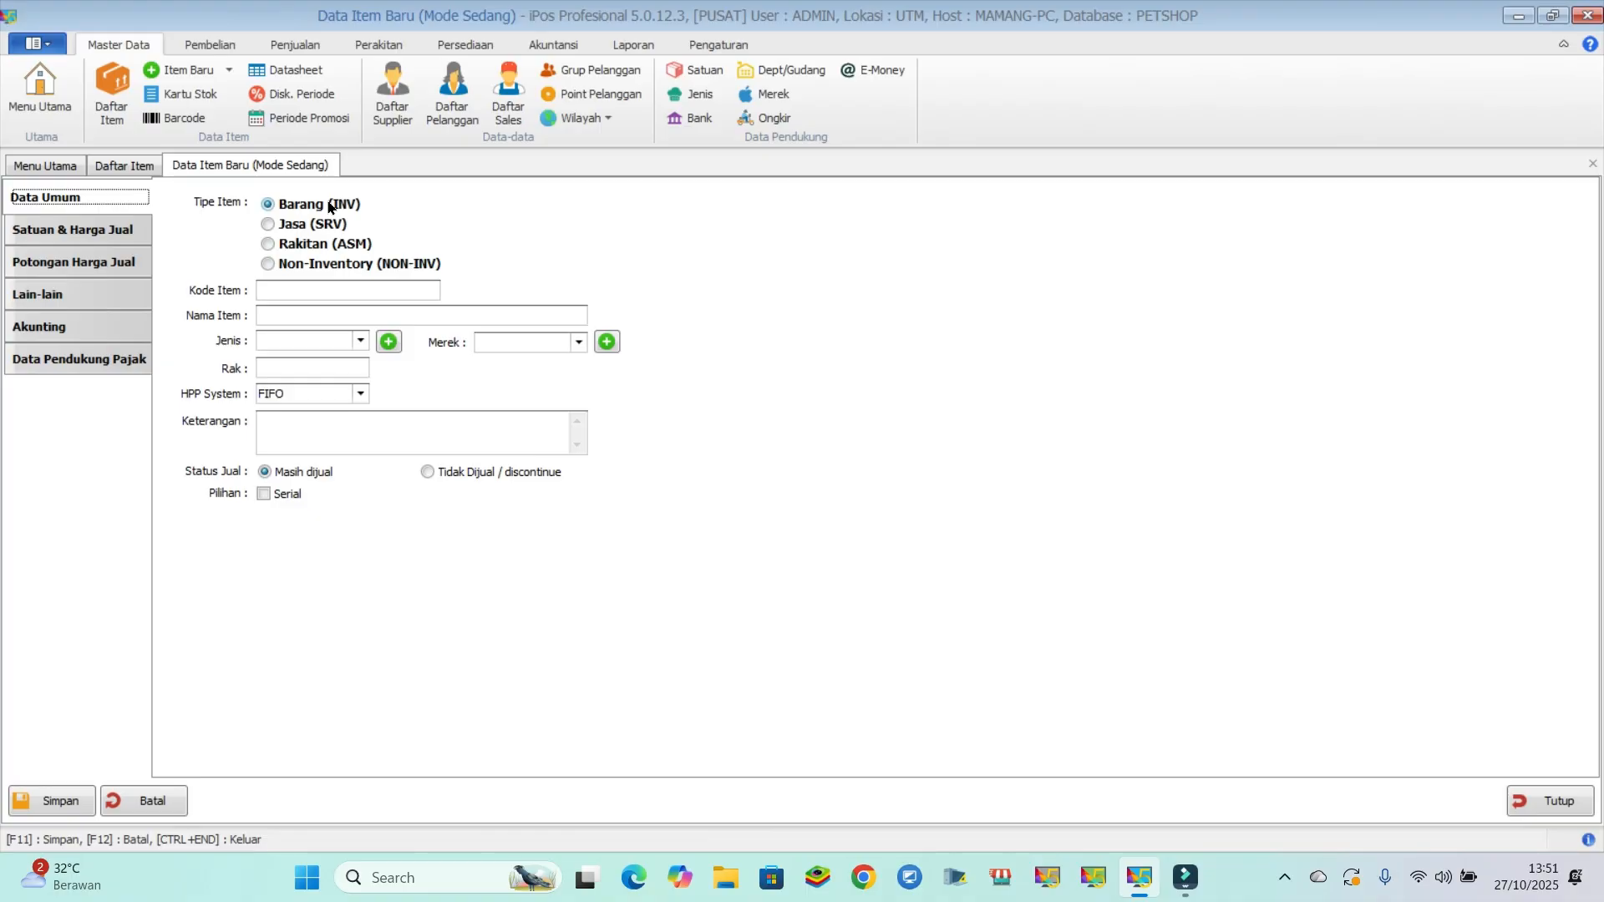
{"action": "left_click", "coordinate": [304, 291]}
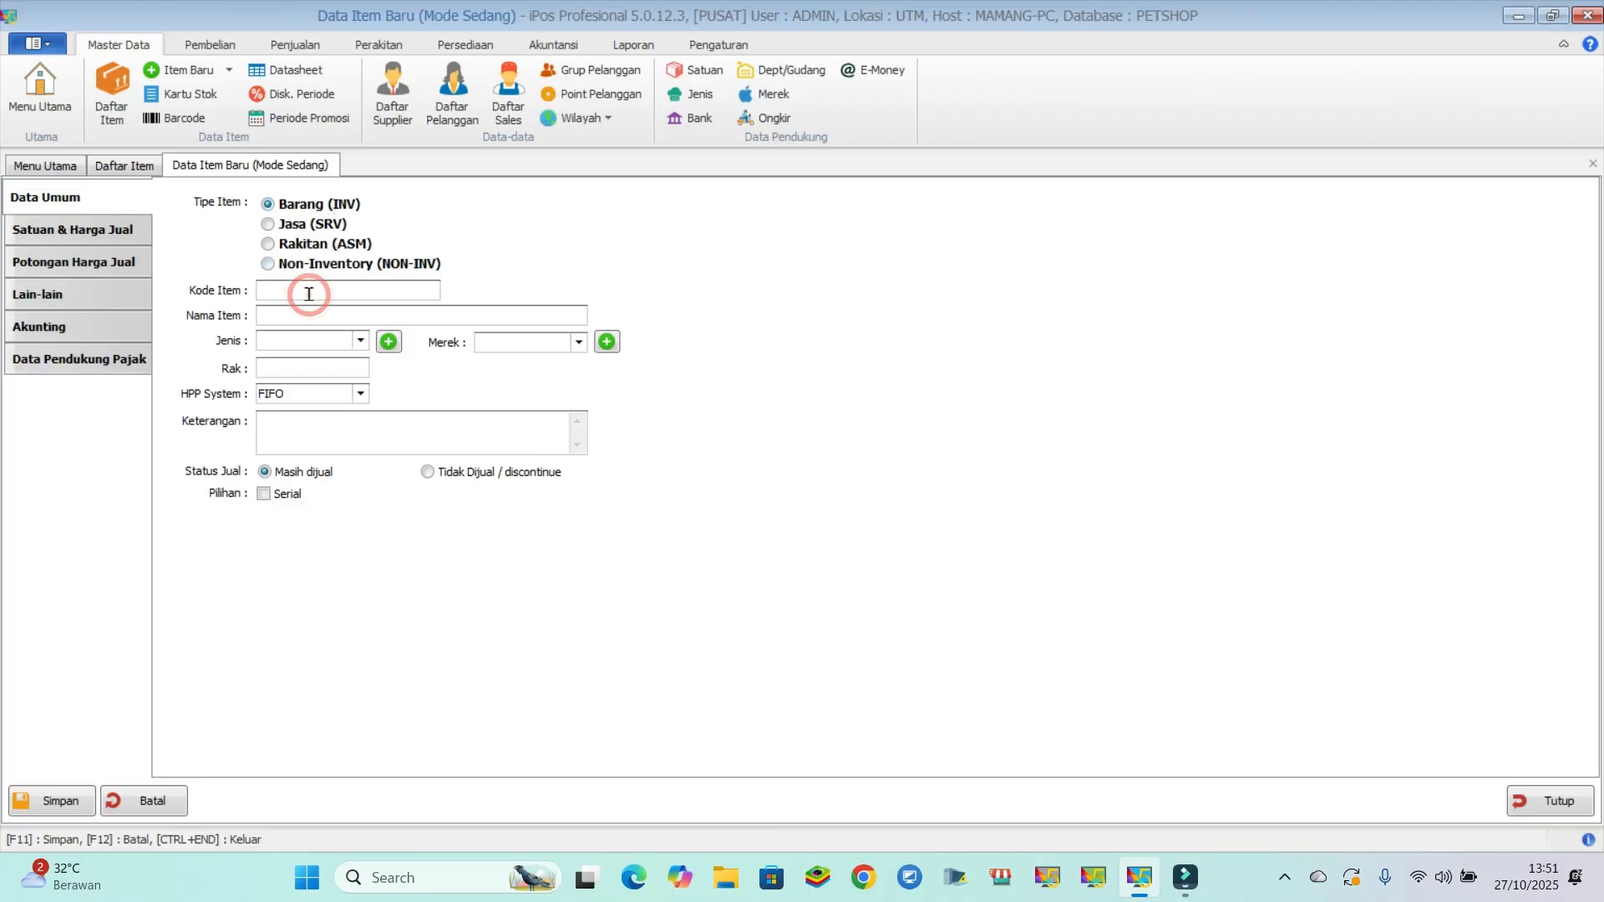
{"action": "type", "text": "SHMP001"}
{"action": "left_click", "coordinate": [308, 322]}
{"action": "type", "text": "SHAMPO BIASA"}
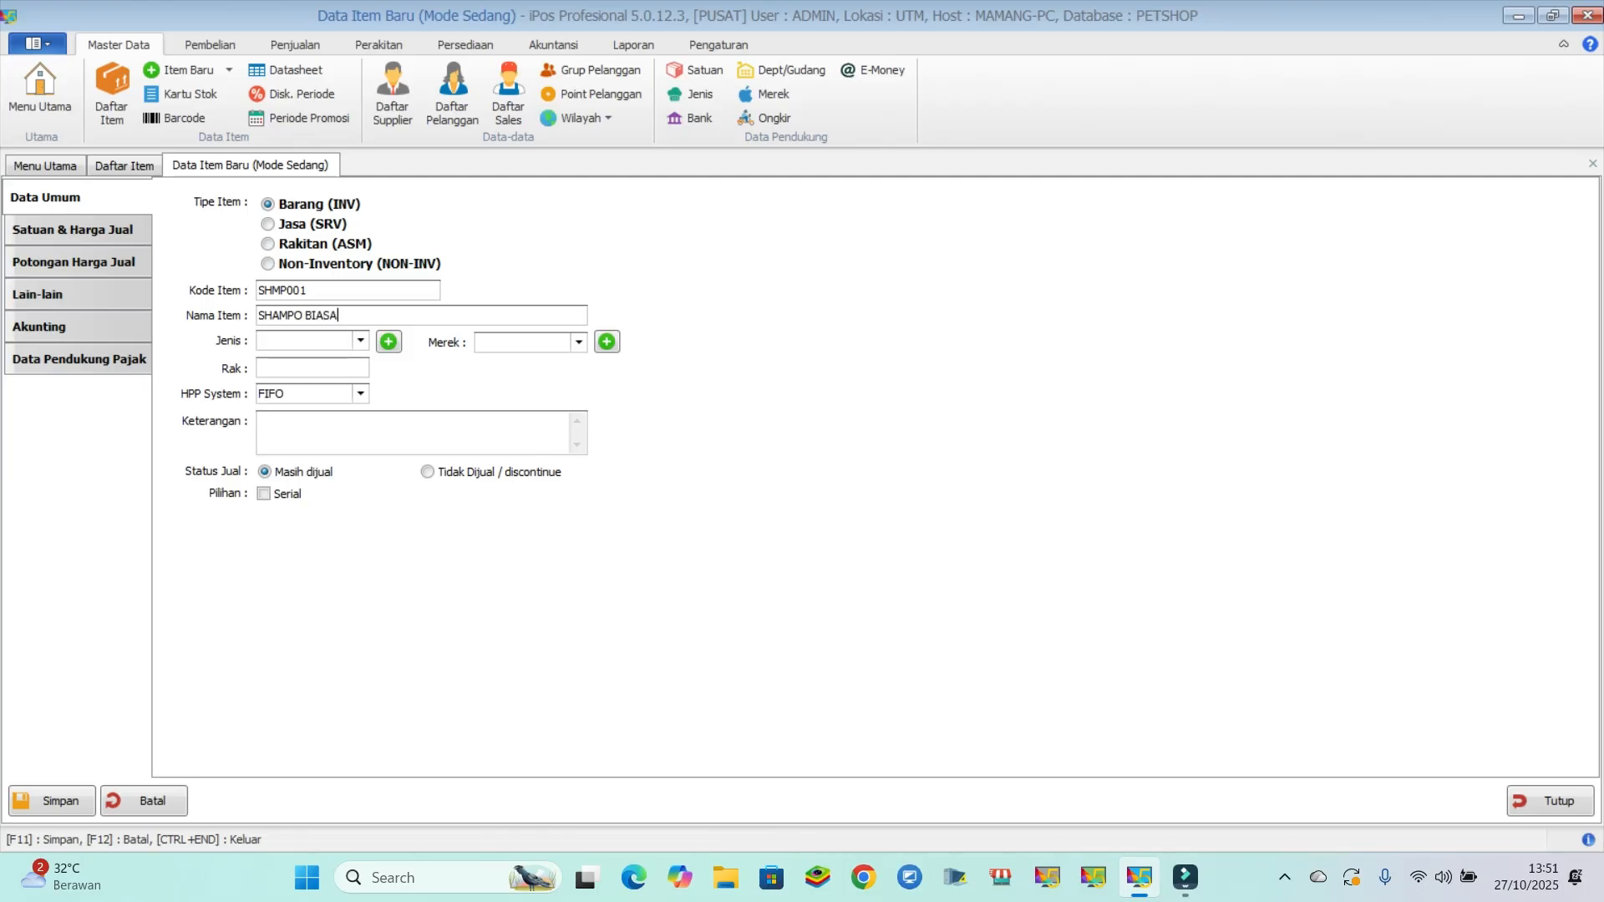
{"action": "left_click", "coordinate": [360, 340]}
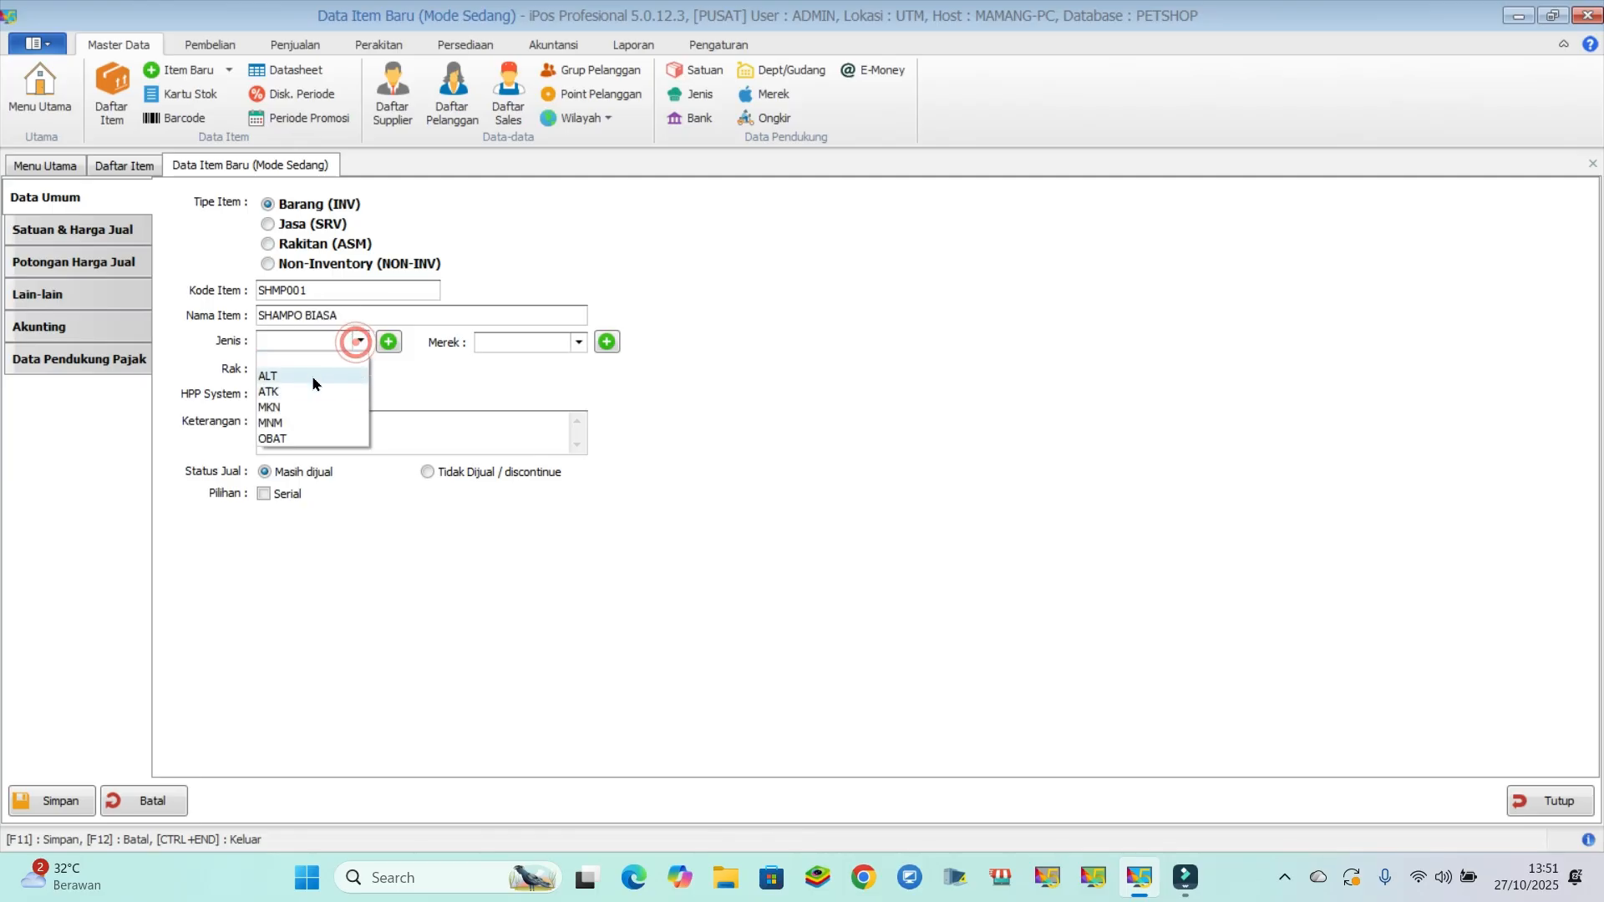
{"action": "left_click", "coordinate": [288, 376]}
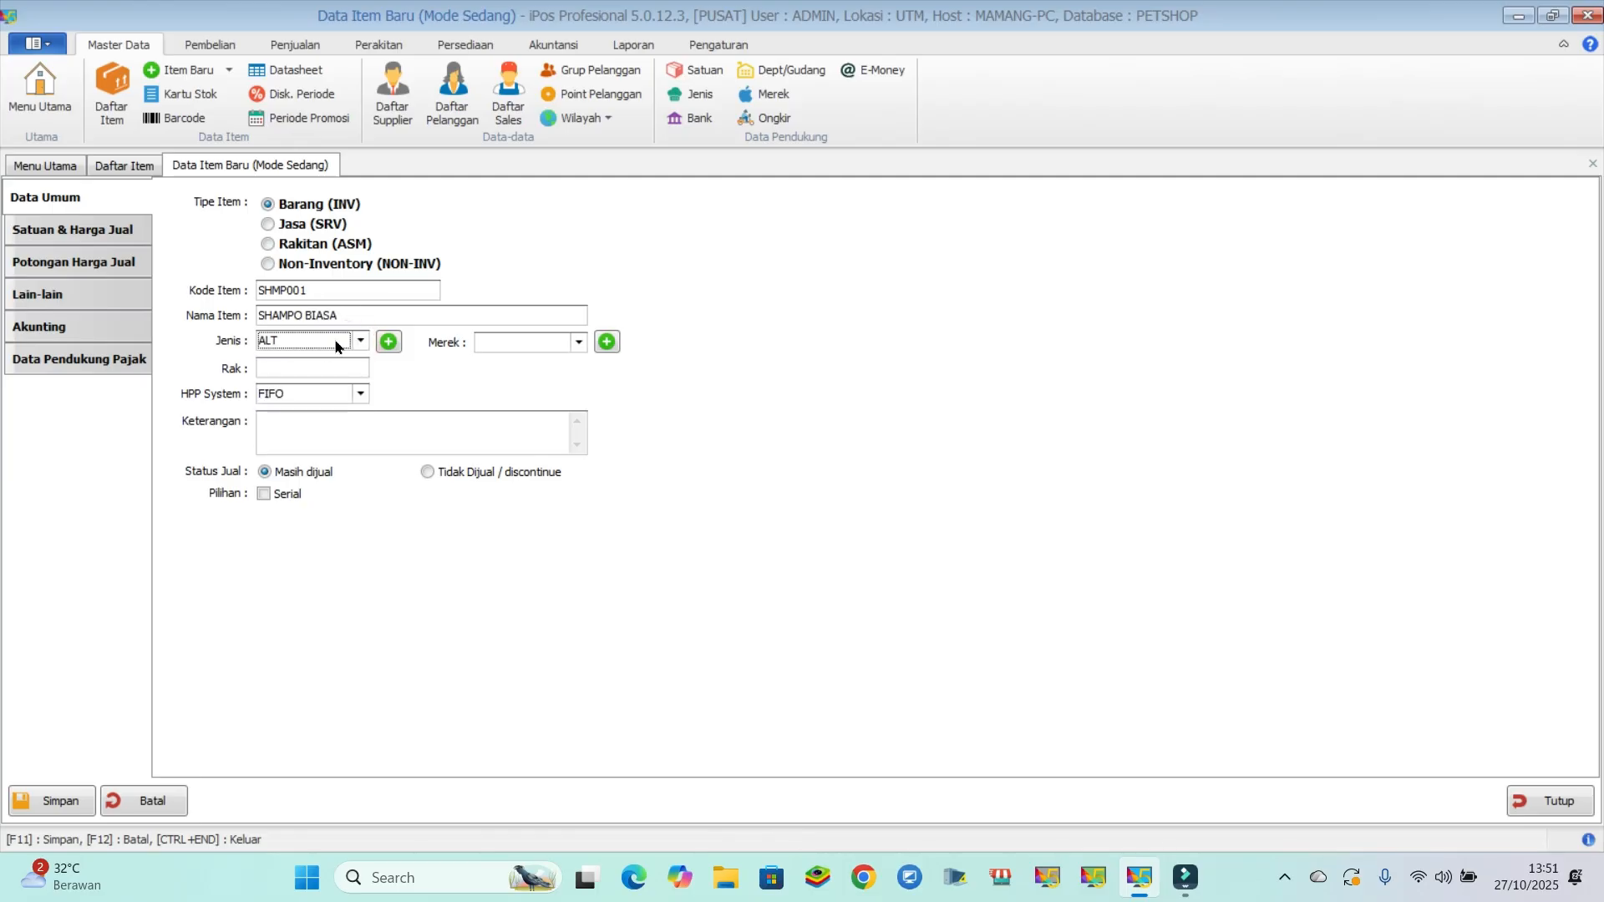
{"action": "left_click", "coordinate": [290, 395]}
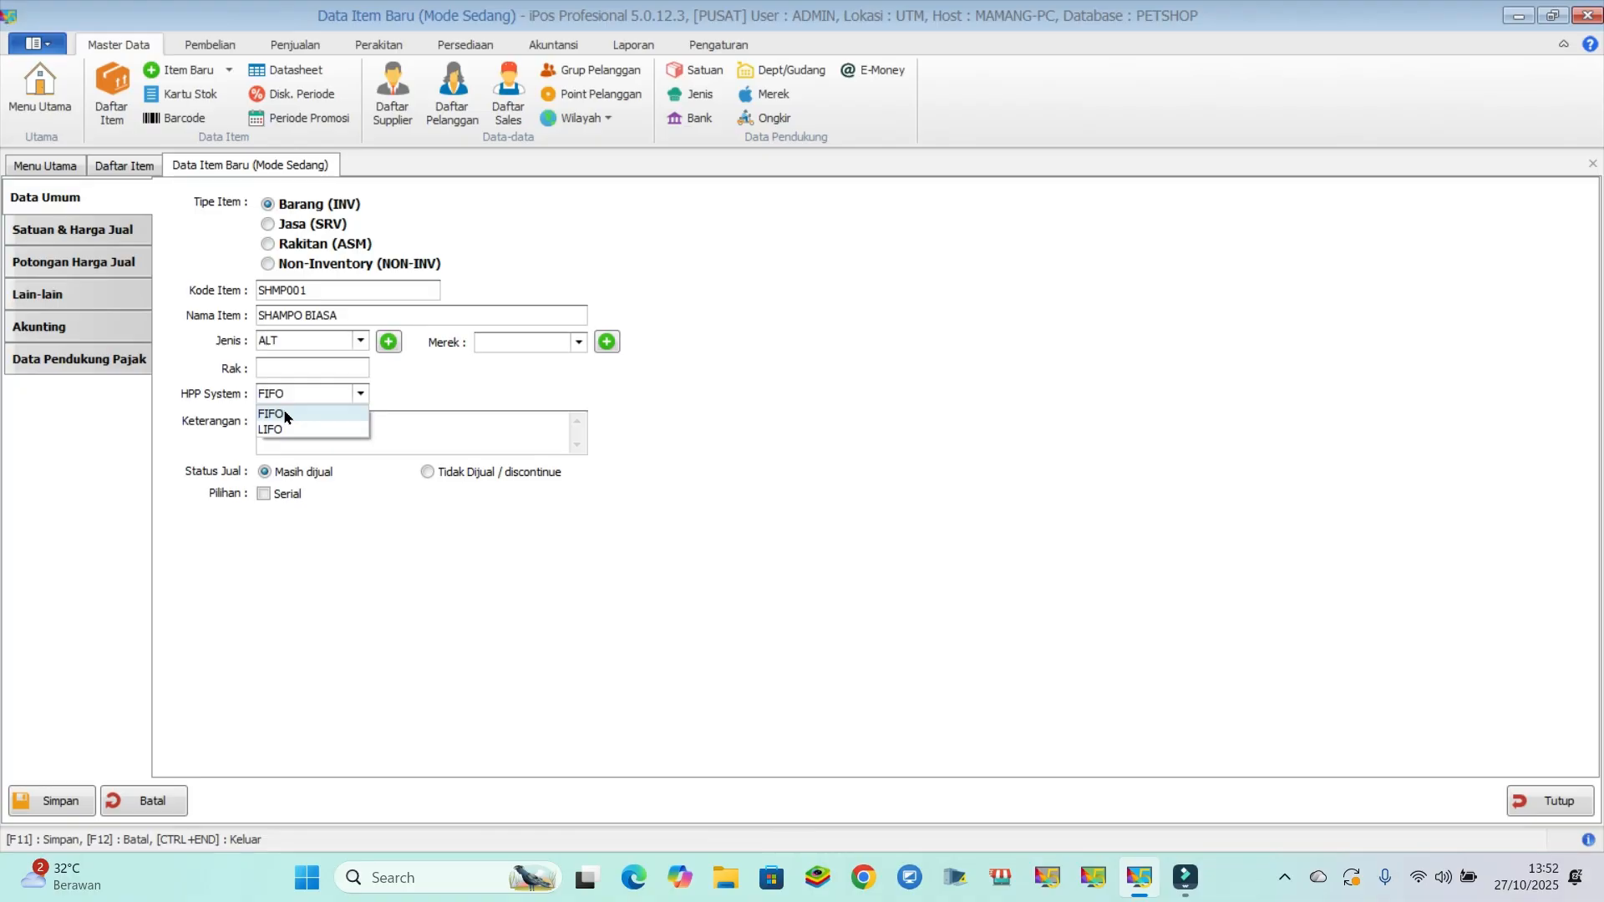
{"action": "left_click", "coordinate": [298, 410]}
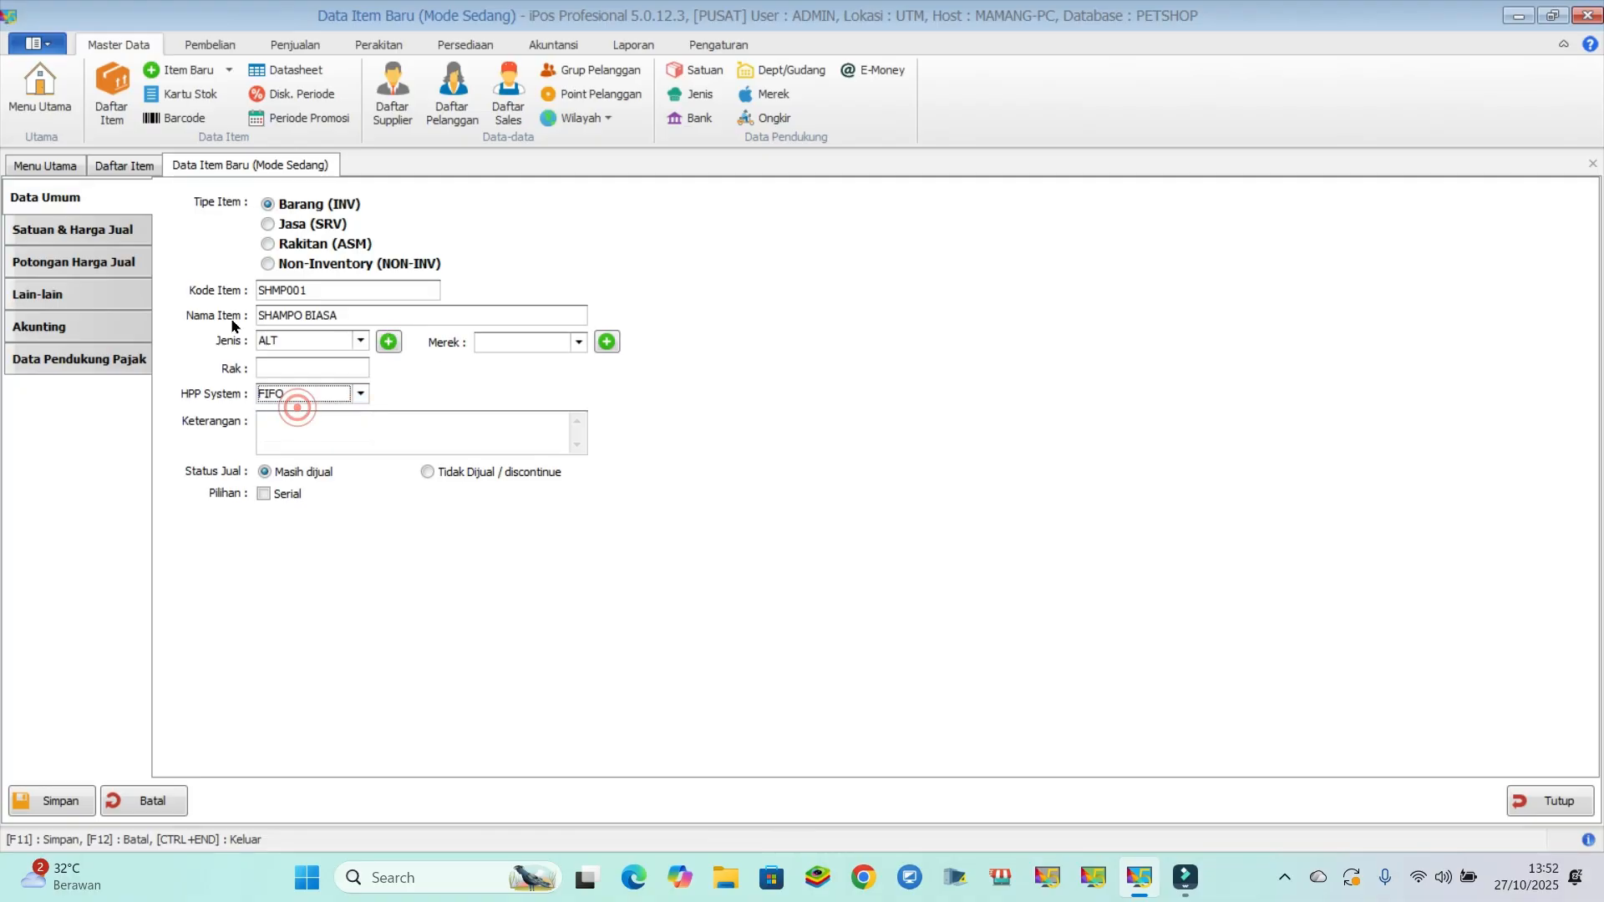
- Set SHAMPO BIASA's base unit to PCS, cost price to 10,000 and selling price to 15,000, and save it
{"action": "left_click", "coordinate": [84, 228]}
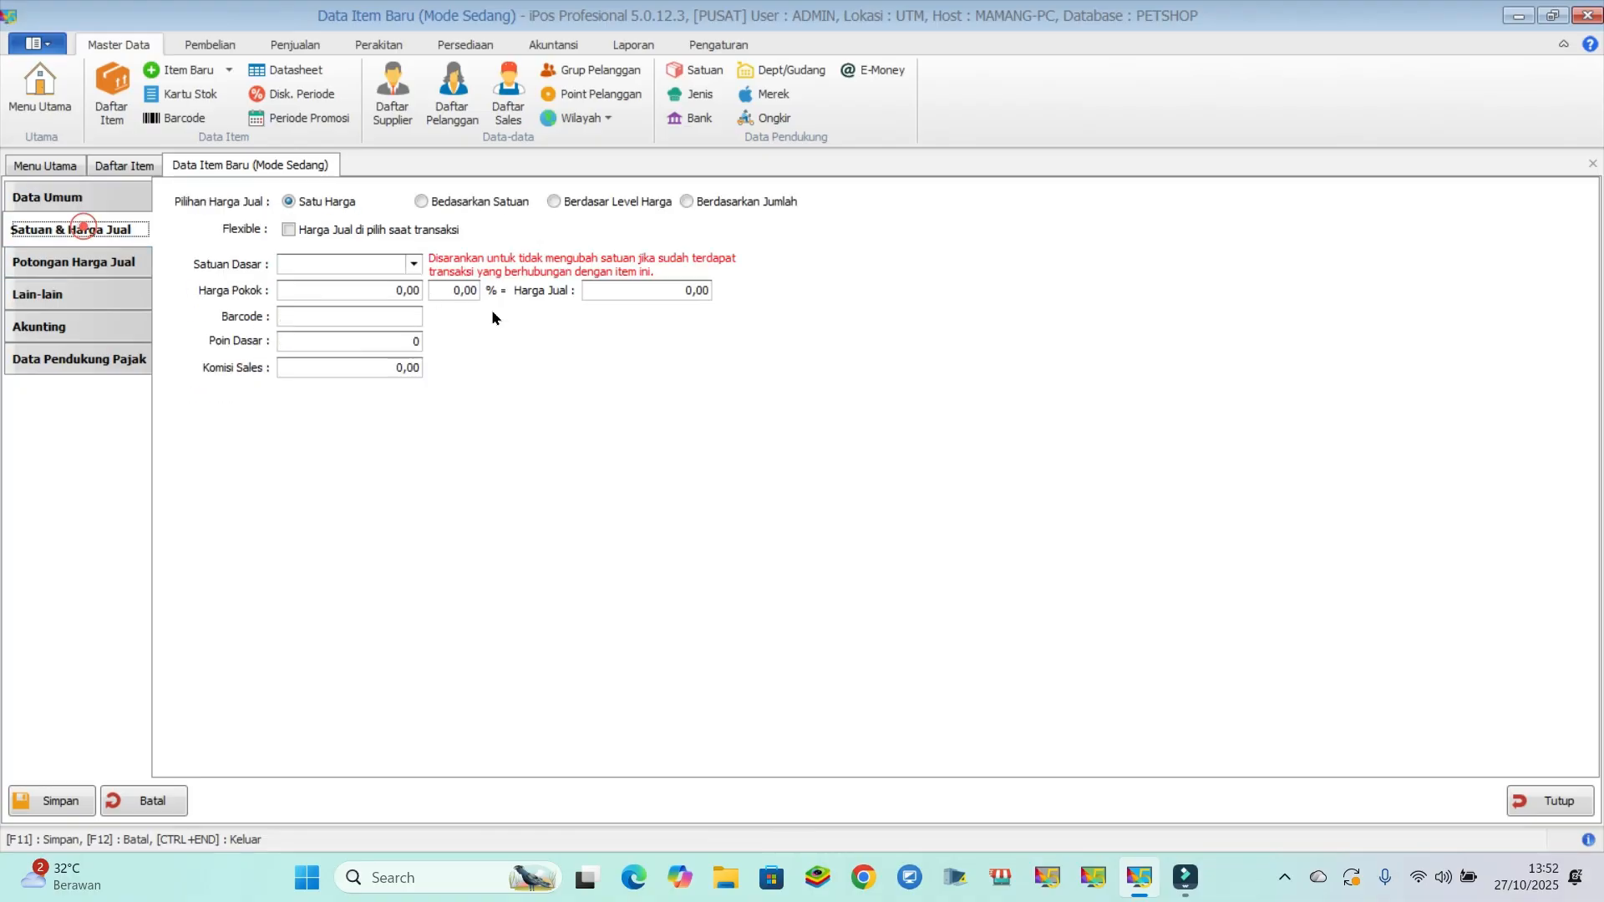
{"action": "left_click", "coordinate": [345, 258]}
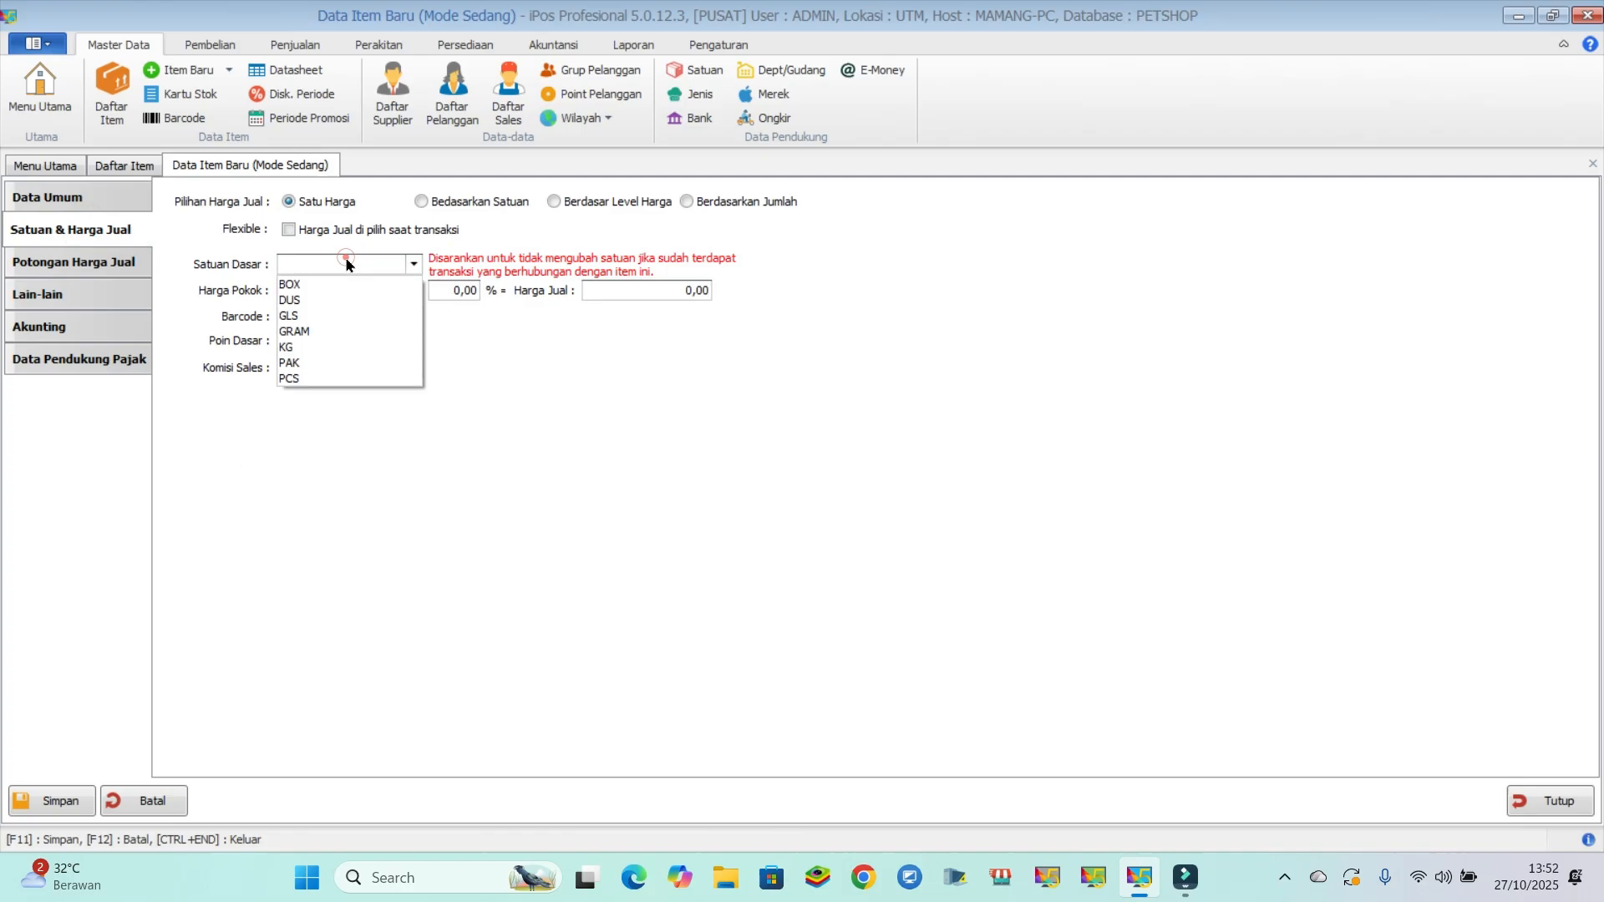
{"action": "left_click", "coordinate": [323, 377]}
{"action": "left_click", "coordinate": [381, 289]}
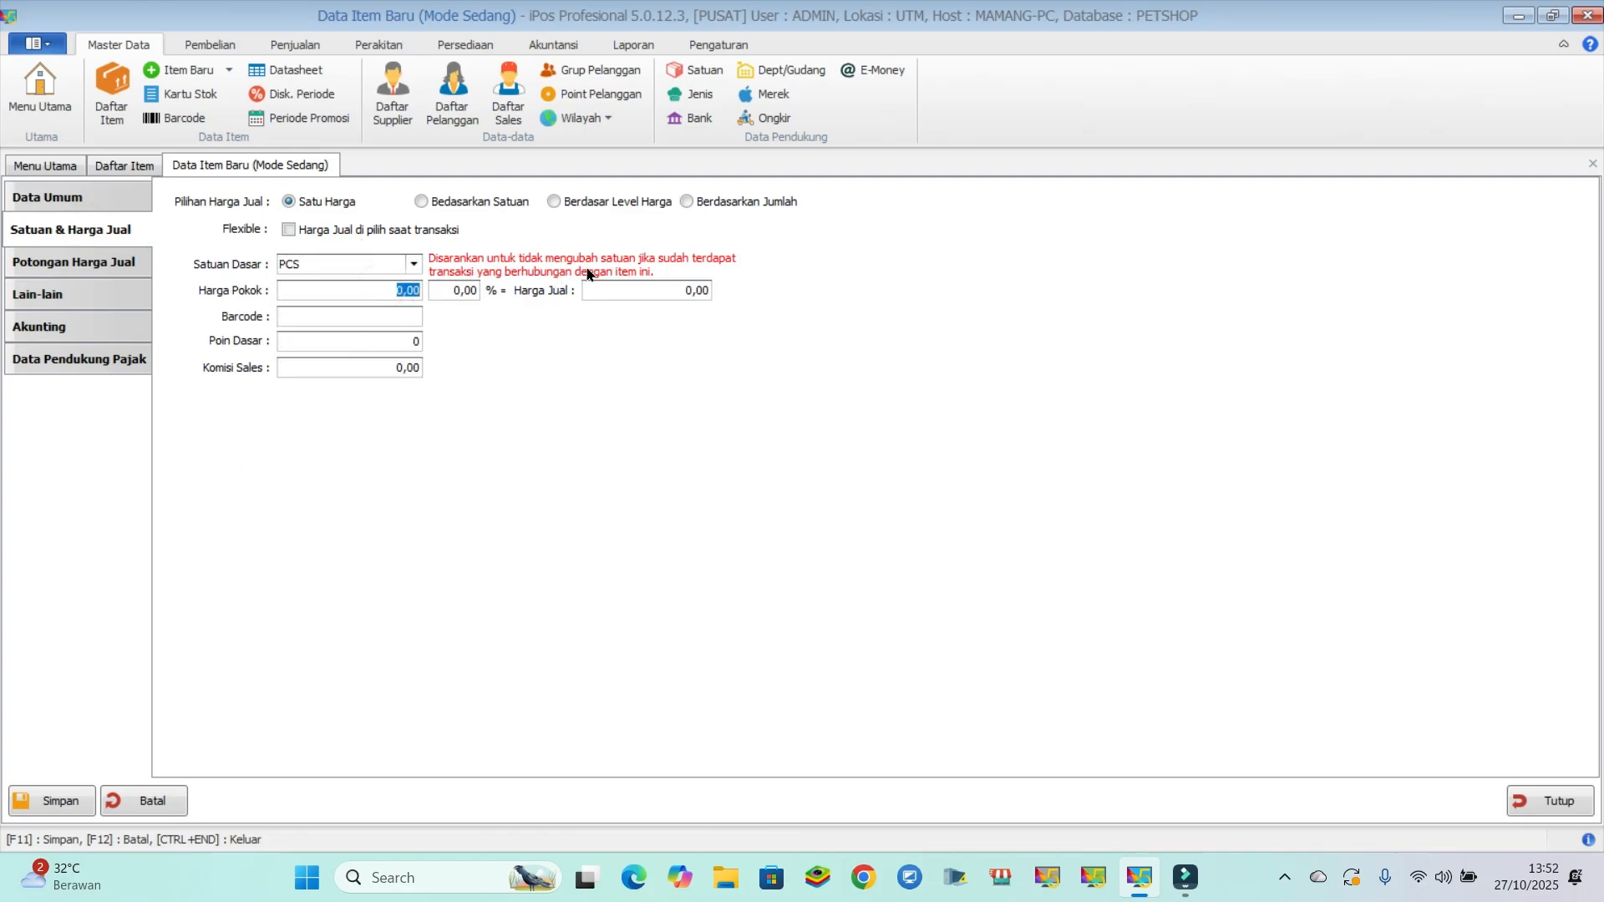
{"action": "left_click", "coordinate": [660, 291]}
{"action": "left_click", "coordinate": [386, 290]}
{"action": "type", "text": "10000"}
{"action": "left_click", "coordinate": [648, 290]}
{"action": "type", "text": "15.000"}
{"action": "left_click", "coordinate": [760, 364]}
{"action": "left_click", "coordinate": [68, 797]}
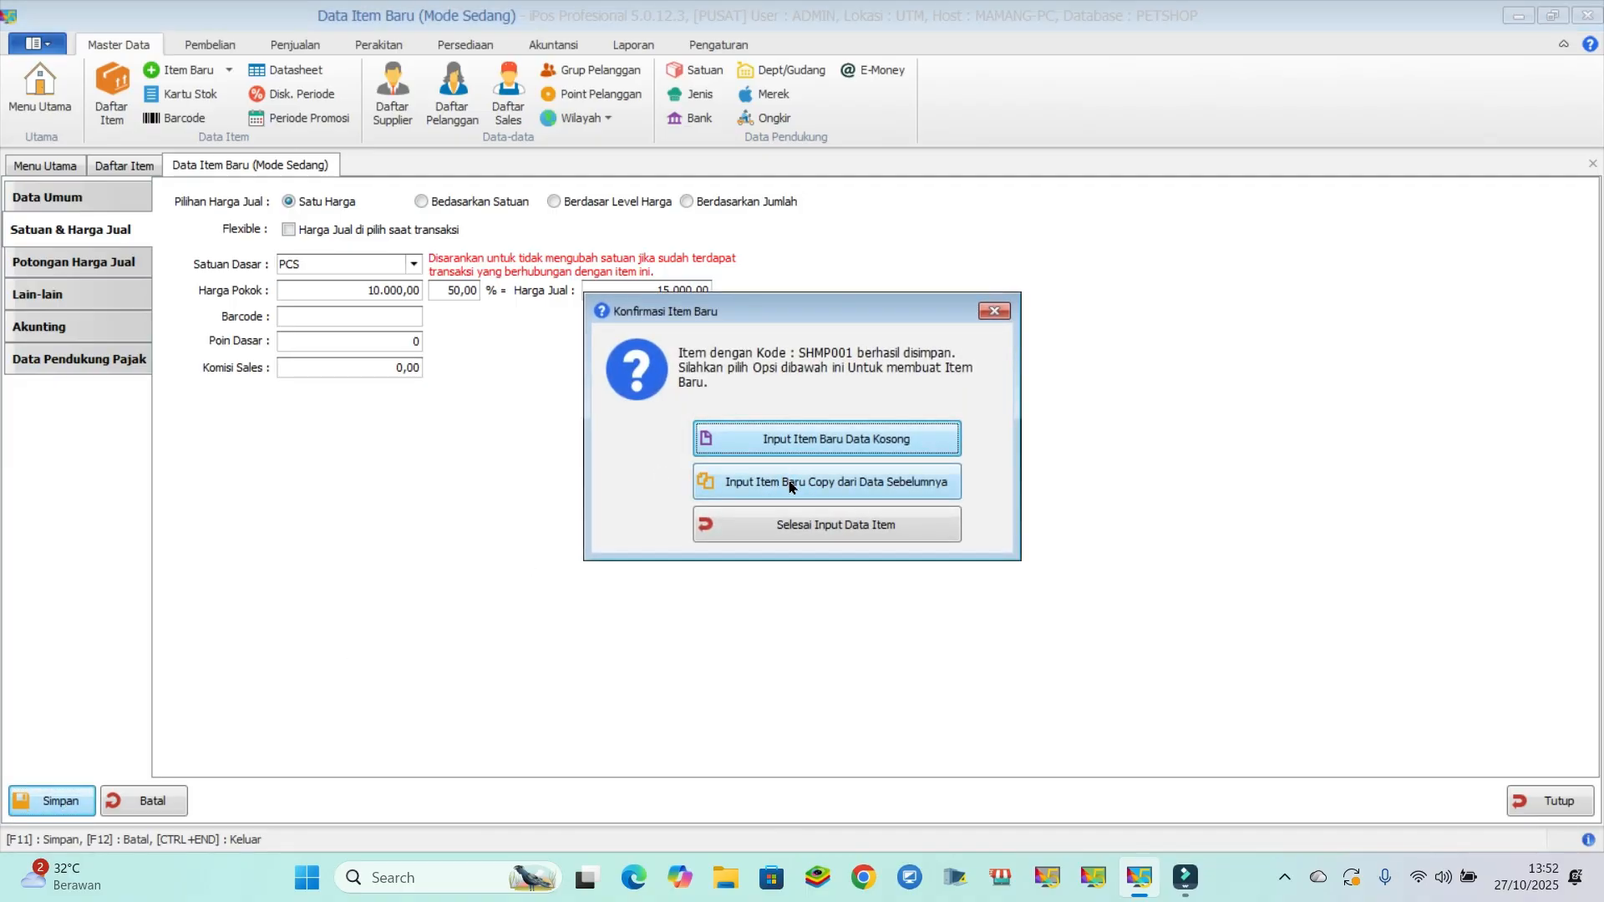
- Create a new item copied from the saved shampoo, with the code SHMP002 and the name SHAMPO ANTI KUTU
{"action": "left_click", "coordinate": [790, 483]}
{"action": "left_click", "coordinate": [338, 287]}
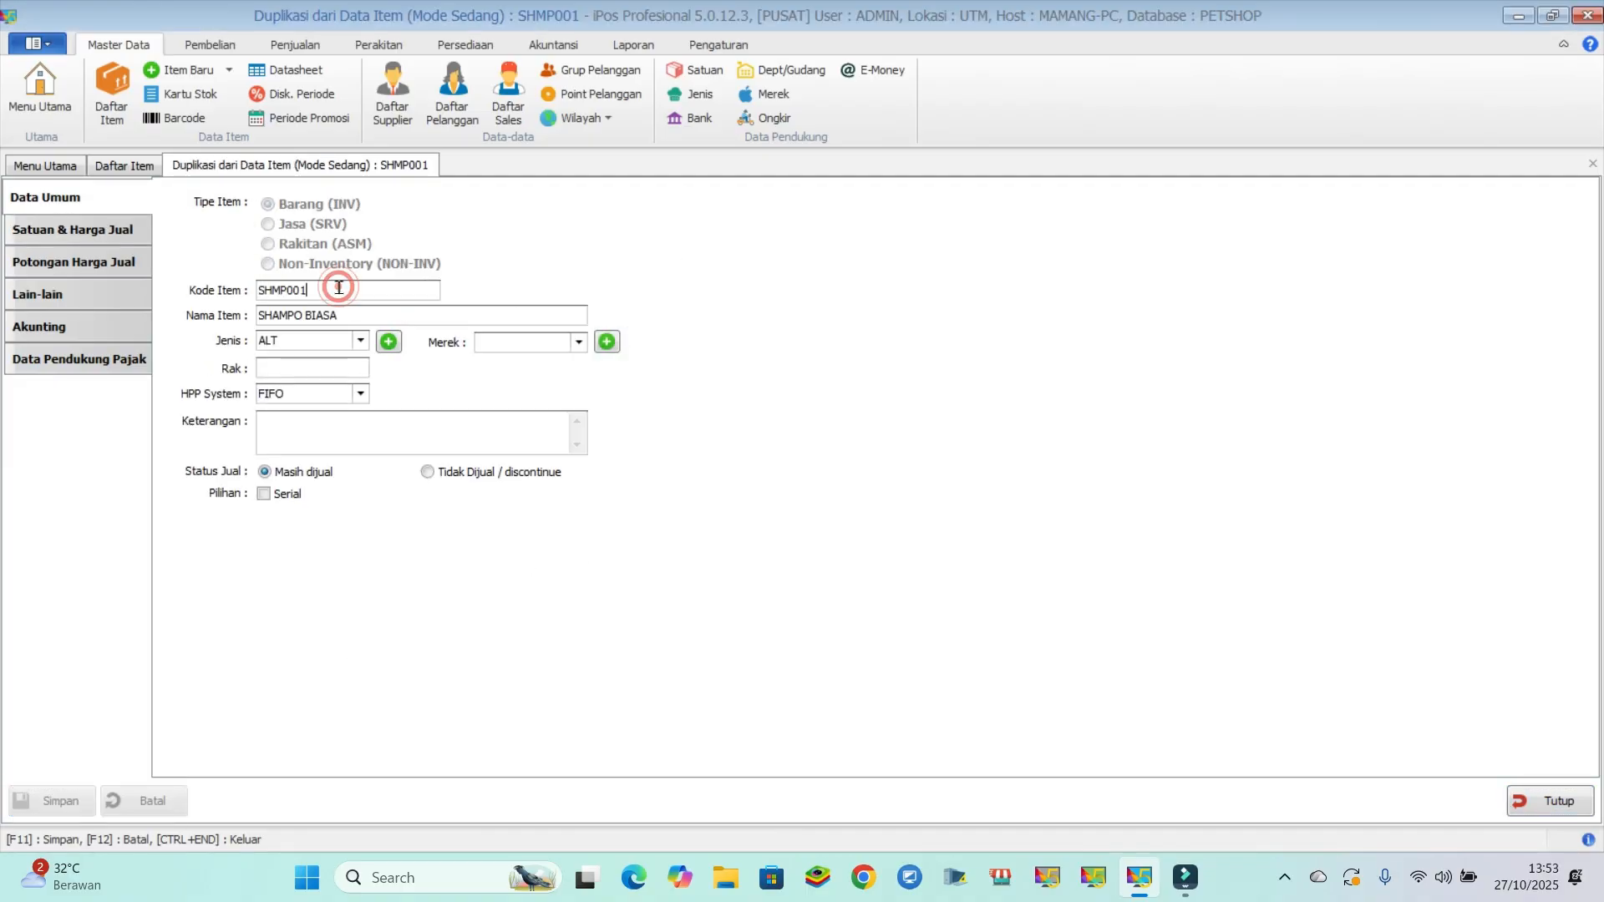
{"action": "key", "text": "BackSpace"}
{"action": "type", "text": "2"}
{"action": "key", "text": "Tab"}
{"action": "type", "text": "SAM"}
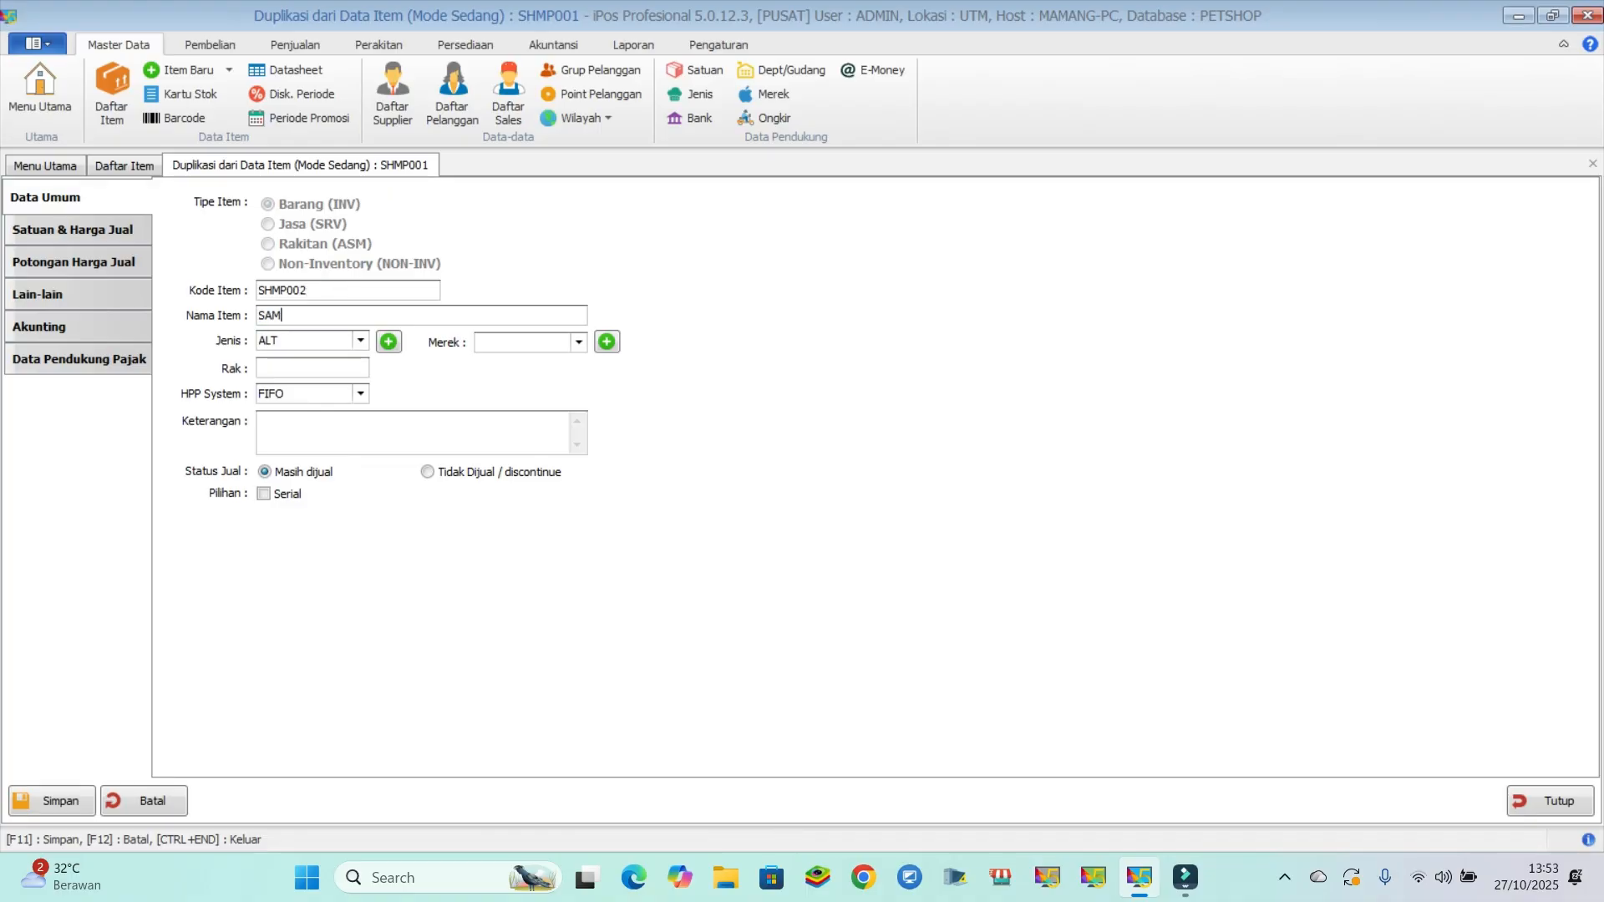
{"action": "key", "text": "BackSpace"}
{"action": "key", "text": "BackSpace"}
{"action": "type", "text": "HAMPO ANTI KUTU"}
- Set SHAMPO ANTI KUTU's cost price to 20,000 and selling price to 25,000, then save it and finish item entry
{"action": "left_click", "coordinate": [80, 232]}
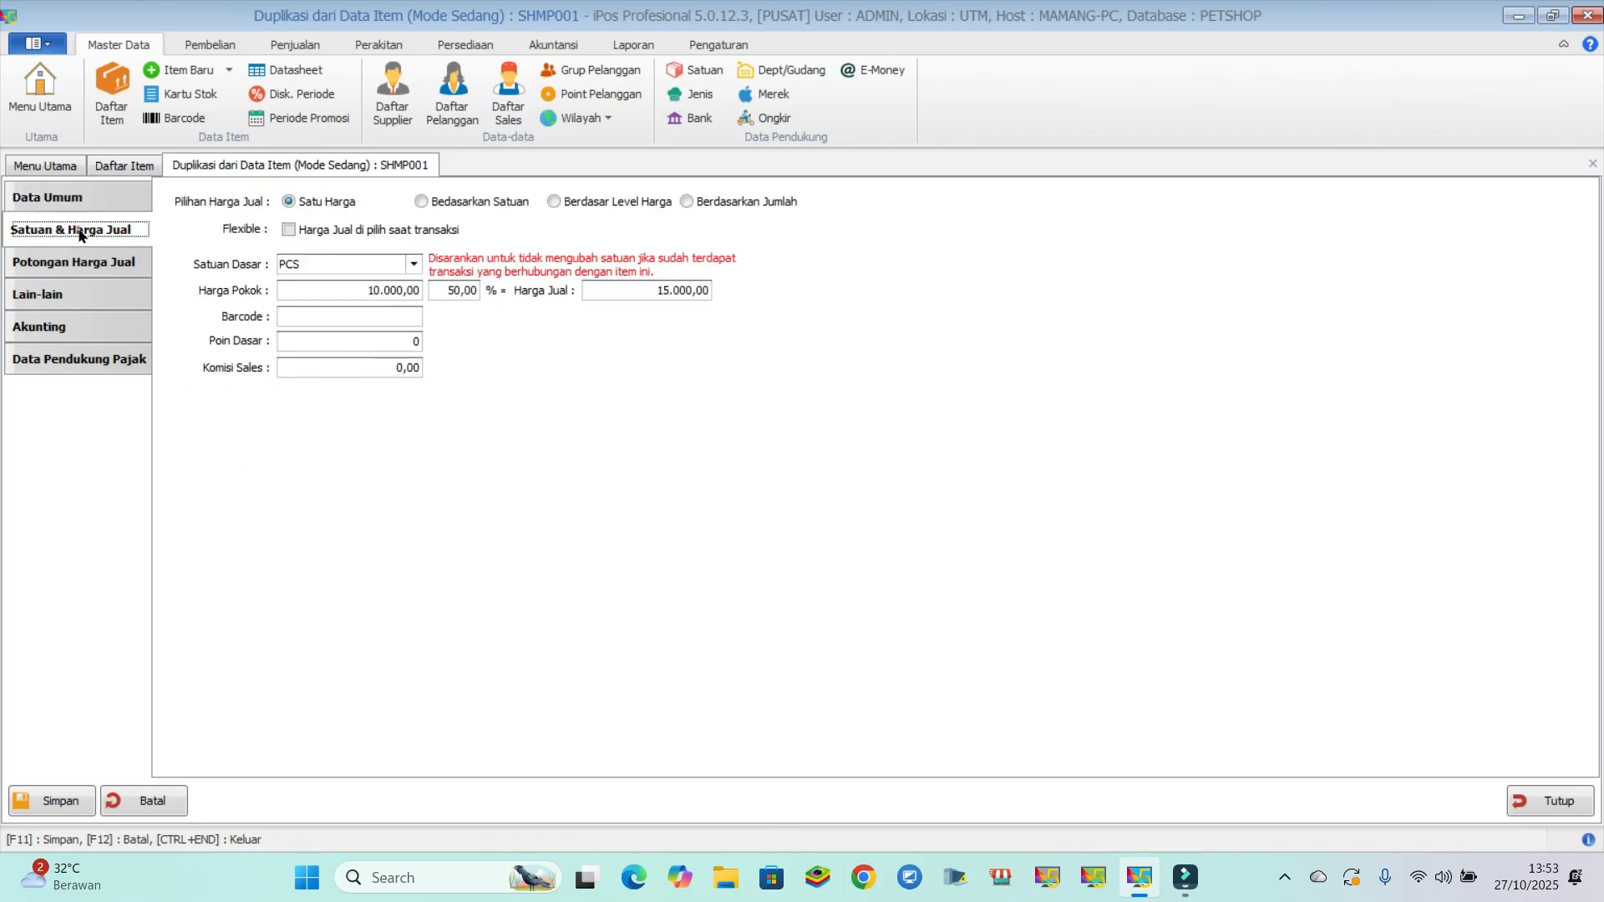
{"action": "left_click", "coordinate": [361, 286]}
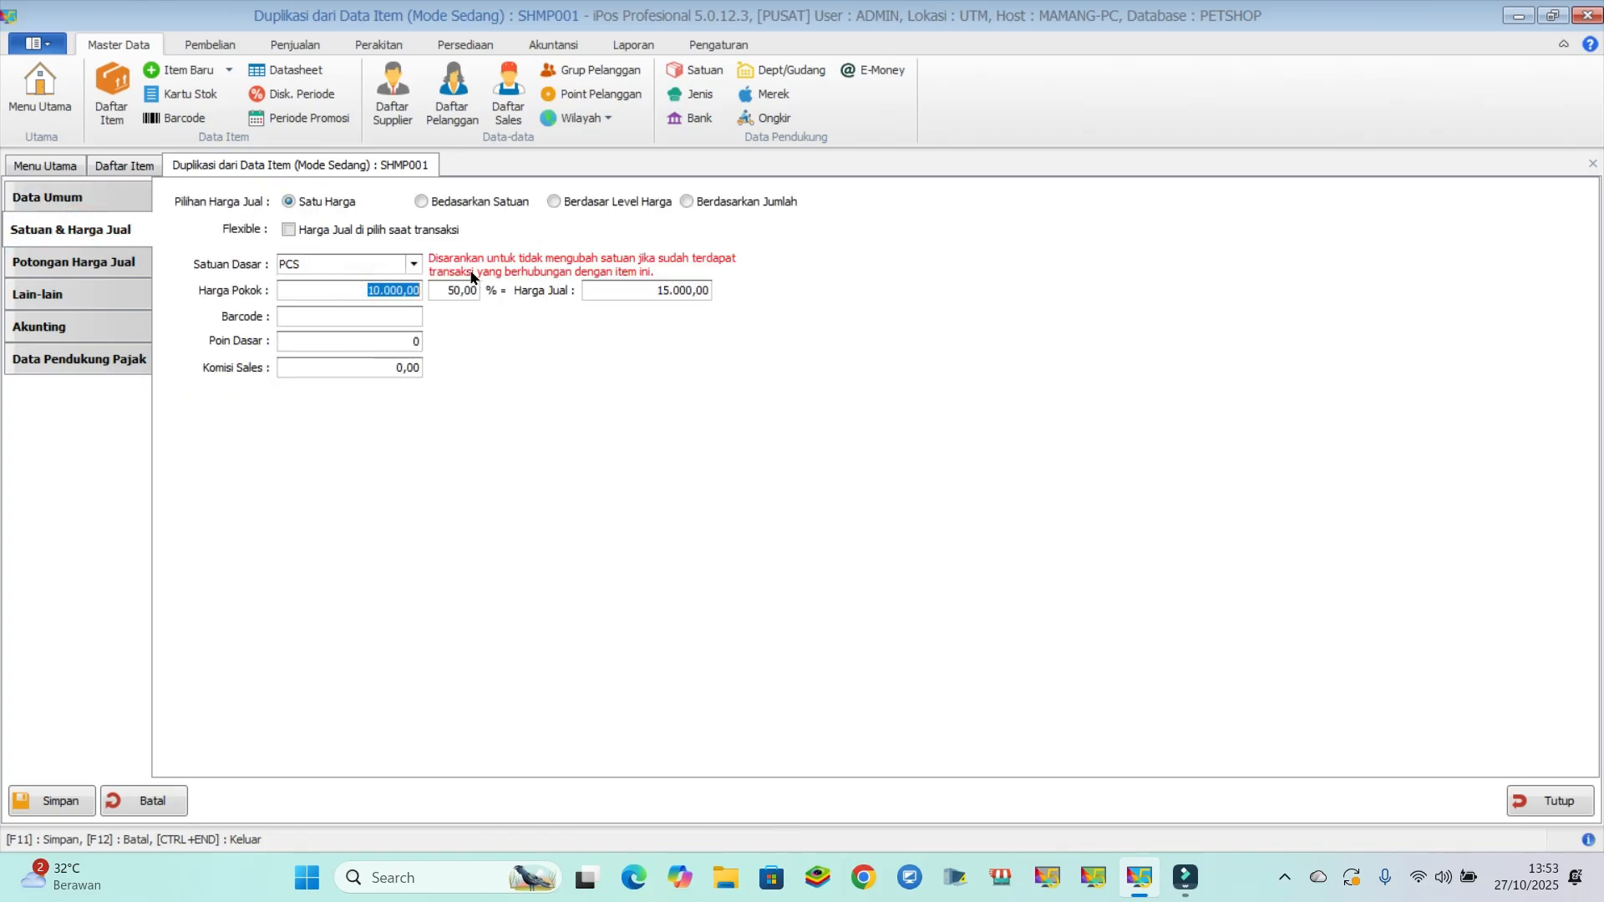
{"action": "key", "text": "BackSpace"}
{"action": "type", "text": "20000"}
{"action": "left_click_drag", "start_coordinate": [645, 286], "coordinate": [795, 292]}
{"action": "type", "text": "25000"}
{"action": "left_click", "coordinate": [81, 793]}
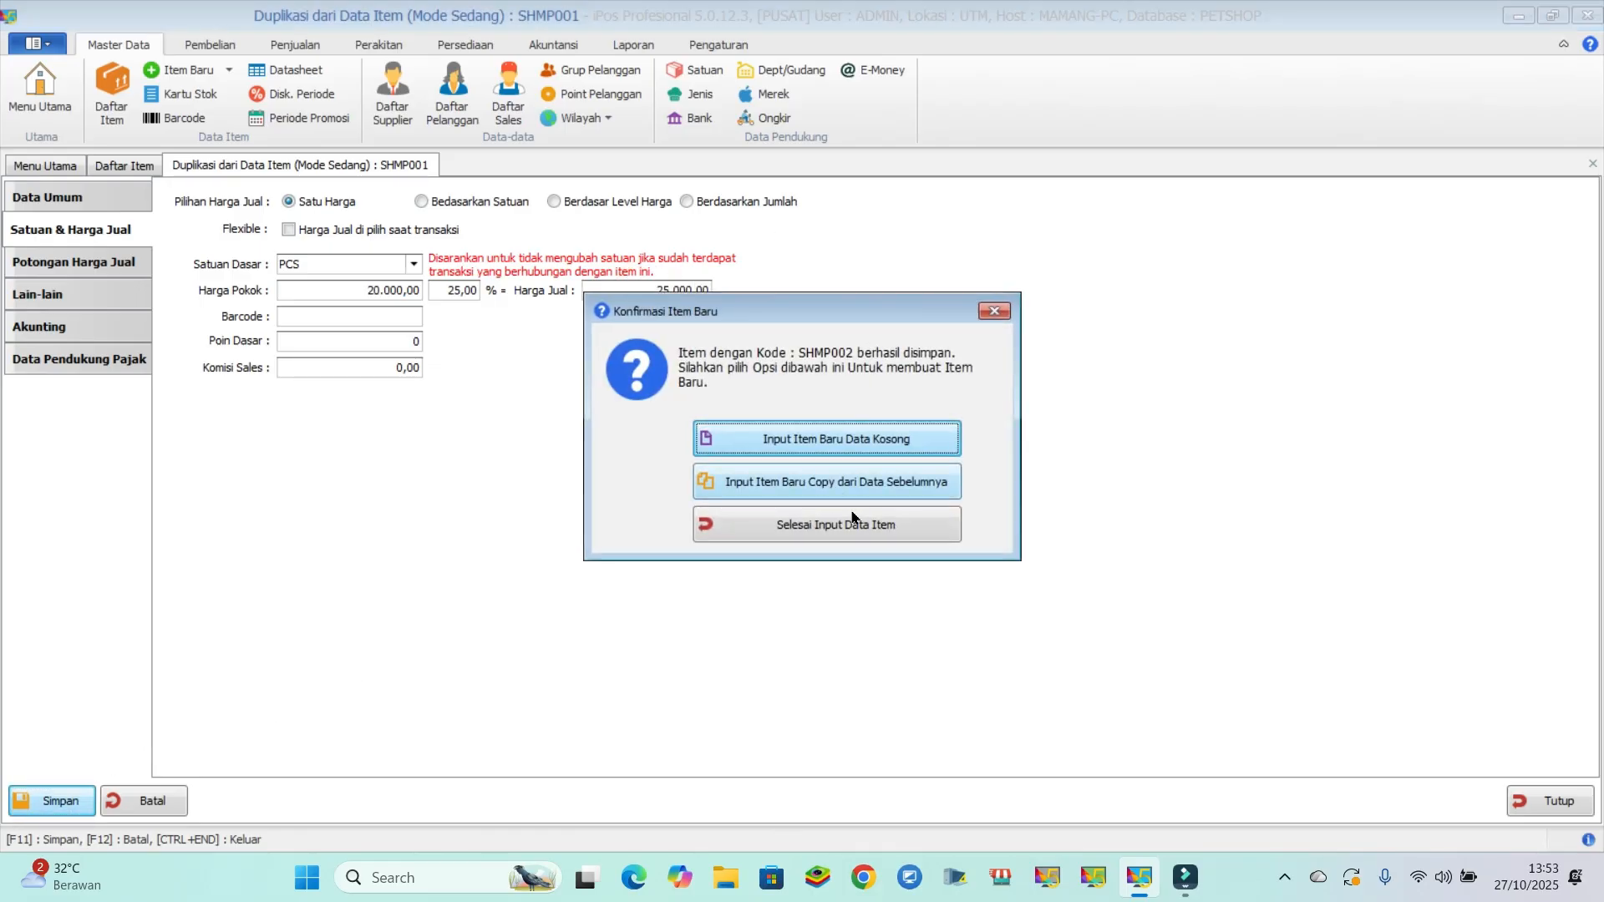
{"action": "left_click", "coordinate": [835, 525]}
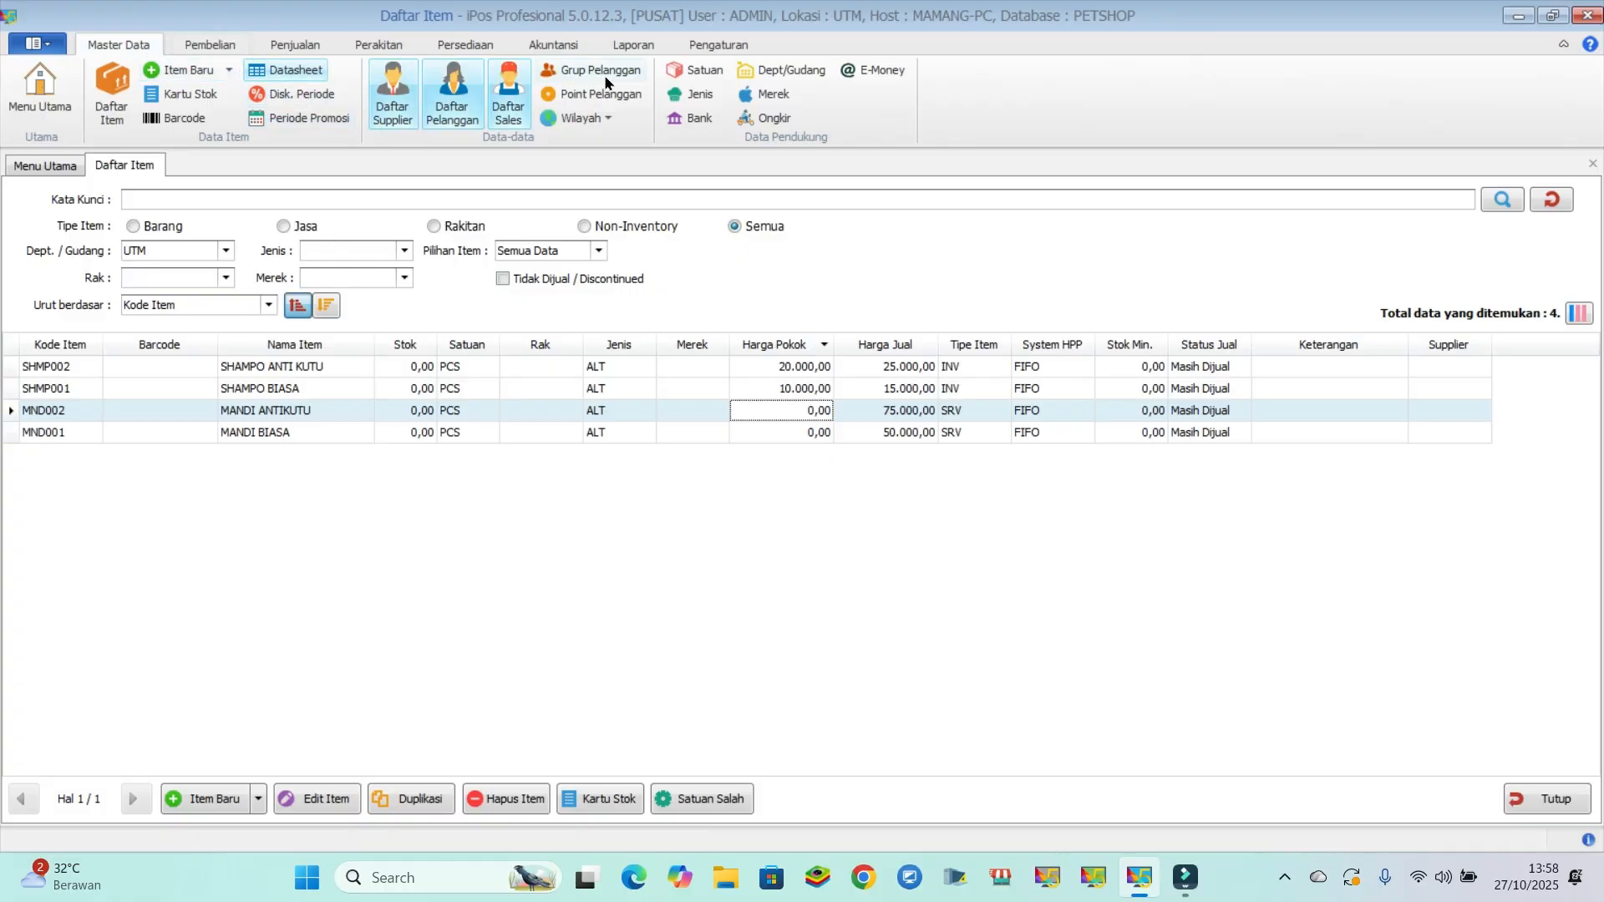
- Open the master list of units (Satuan) and examine the GRAM and KG entries
{"action": "left_click", "coordinate": [694, 70]}
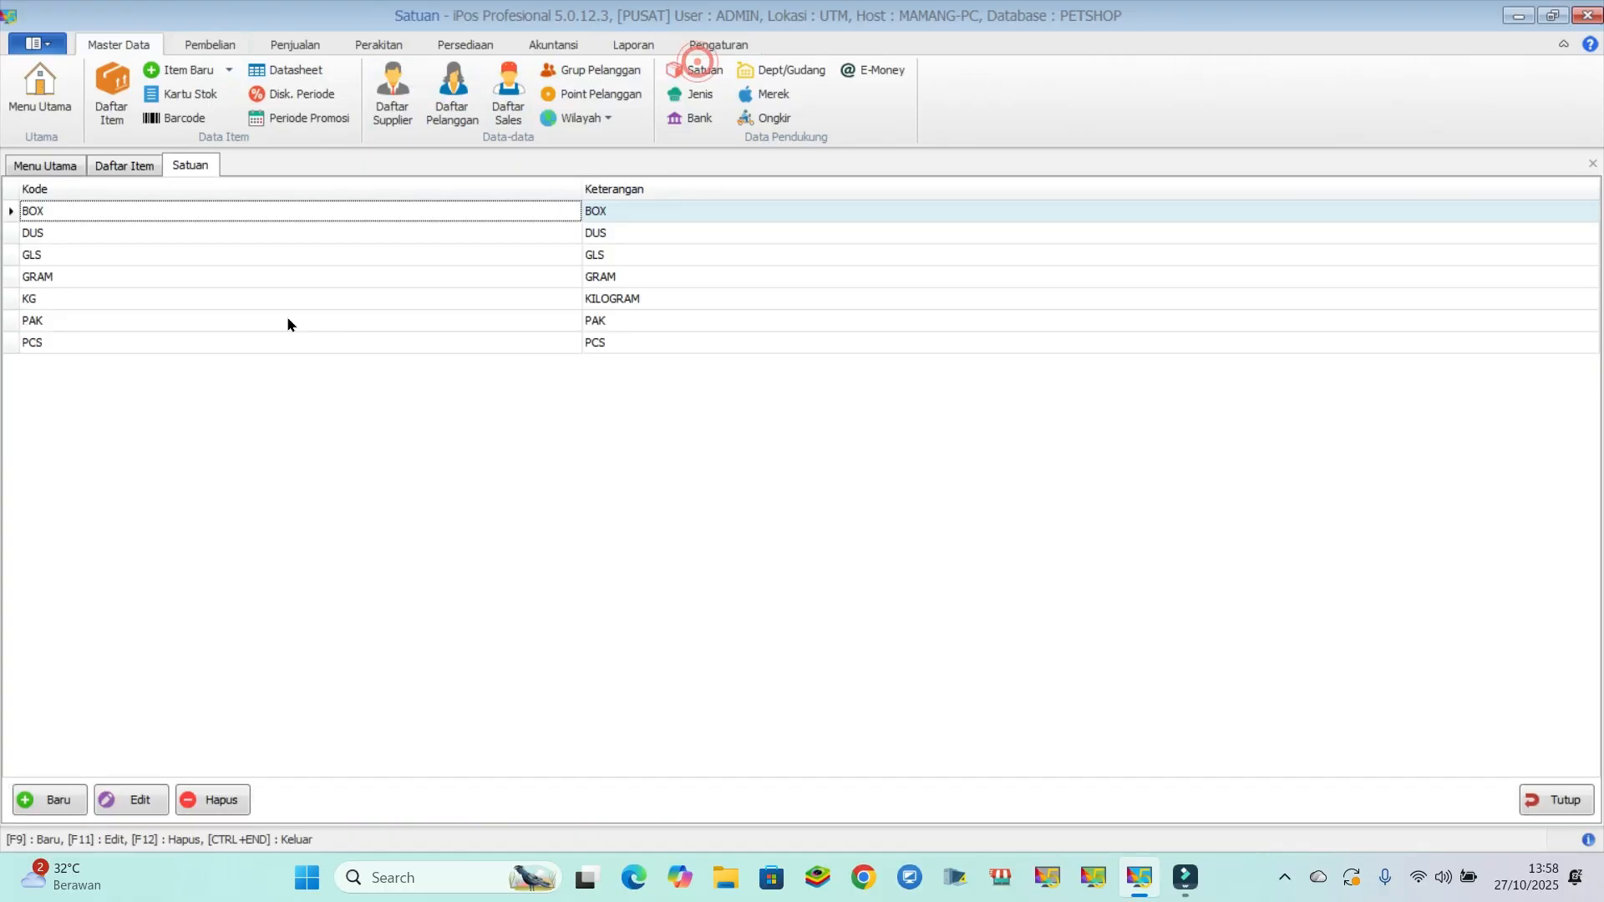
{"action": "left_click", "coordinate": [125, 277]}
{"action": "left_click", "coordinate": [122, 299]}
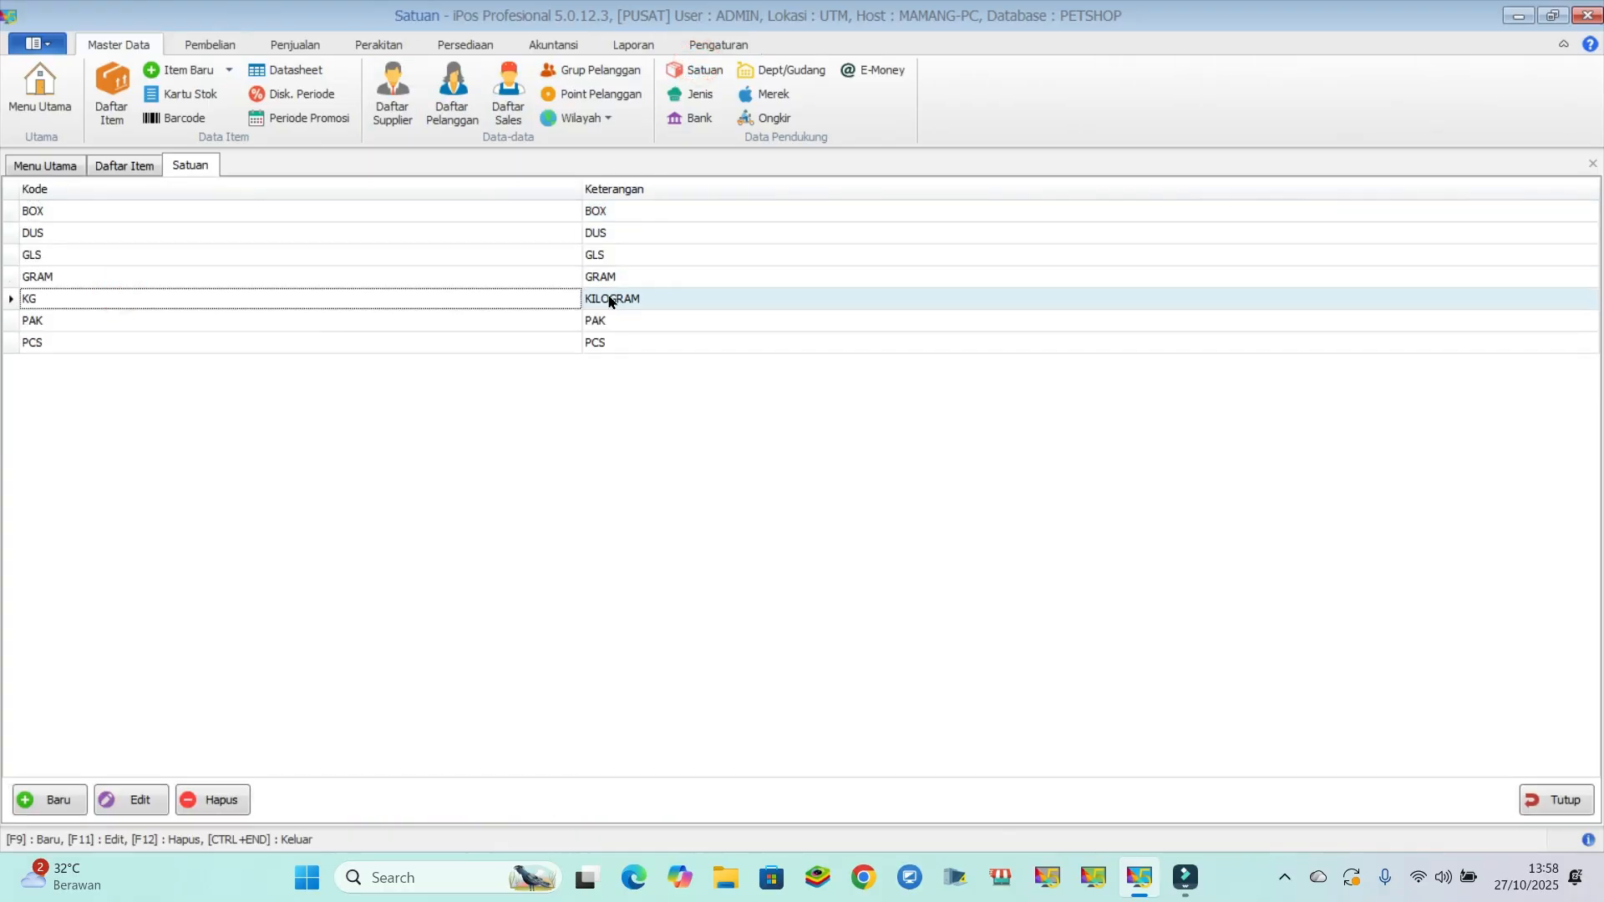
- Open the blank form for adding a unit to view its fields, then close it and the unit list
{"action": "left_click", "coordinate": [53, 802]}
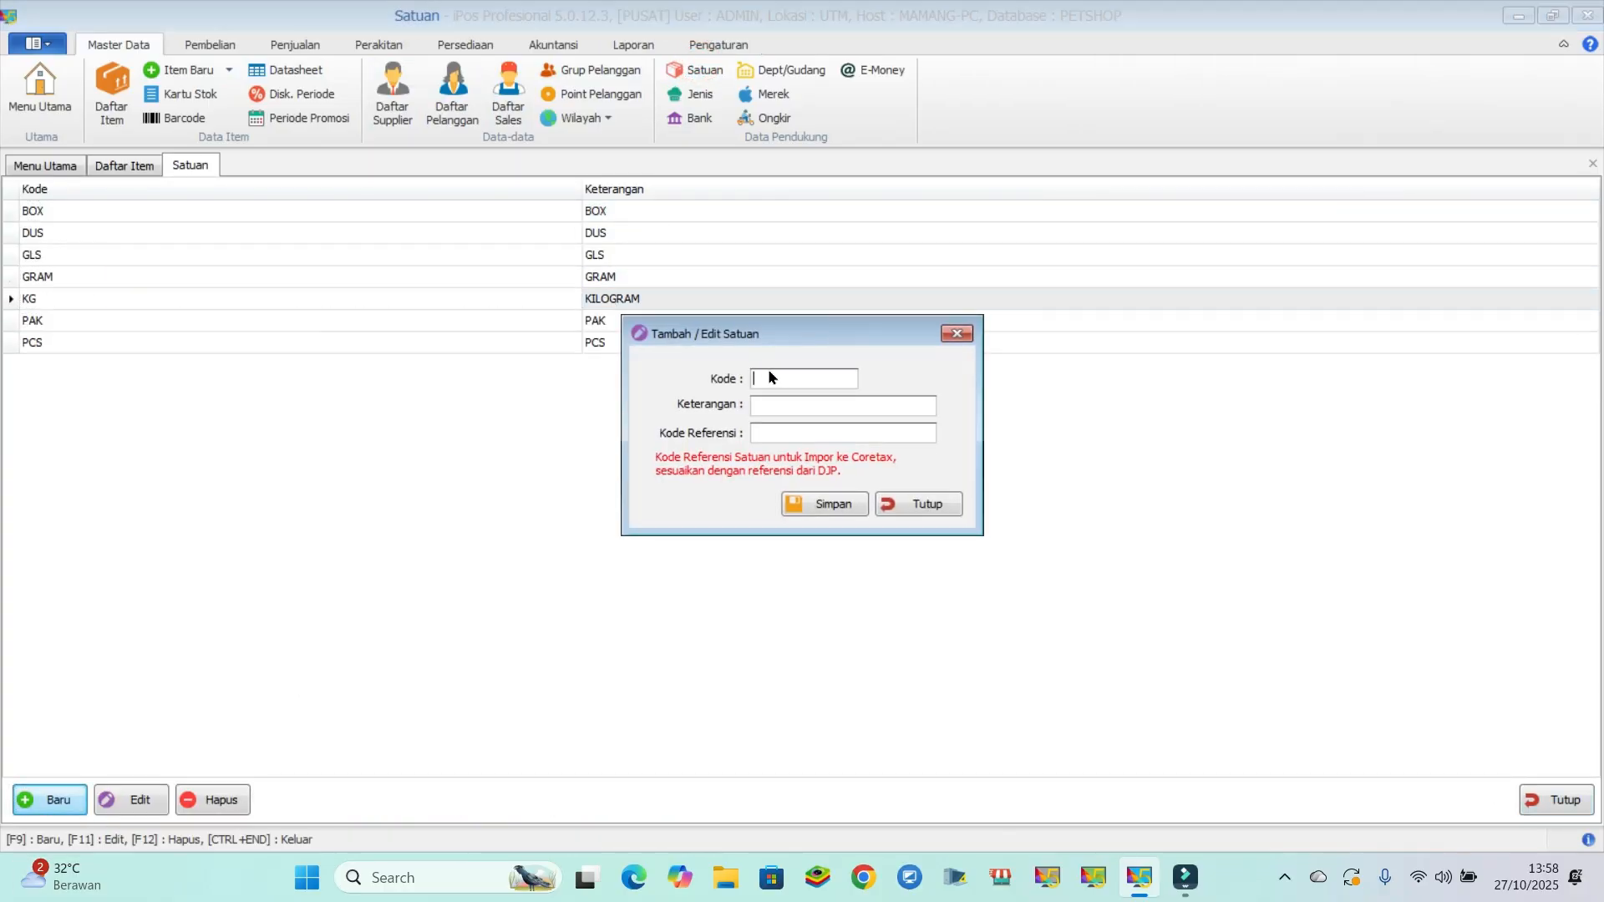
{"action": "left_click", "coordinate": [899, 502]}
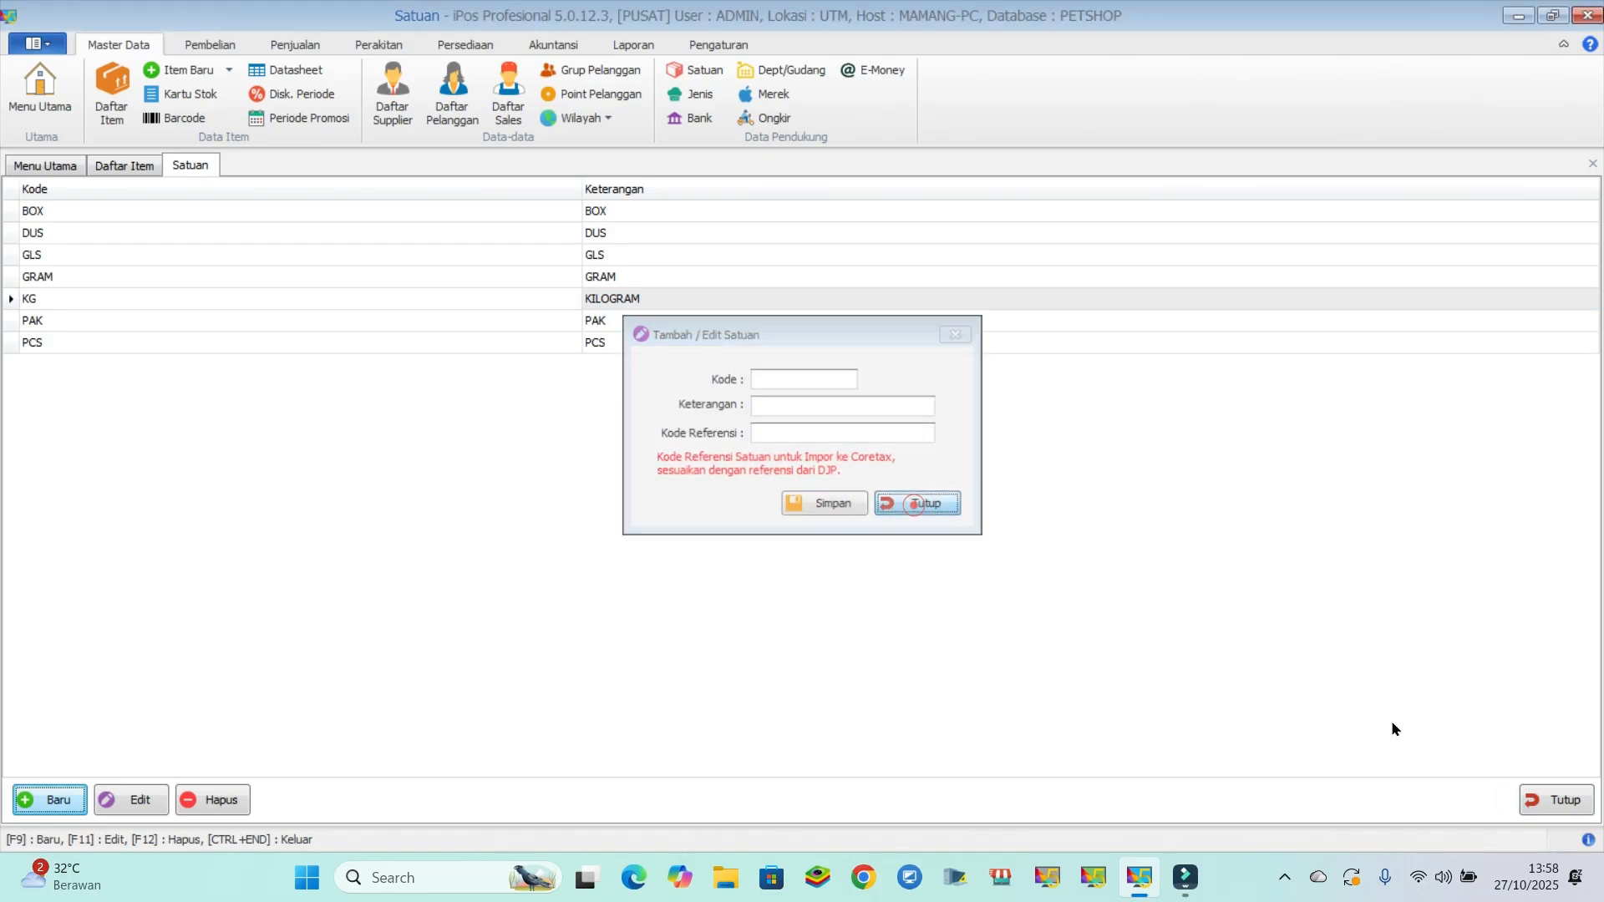
{"action": "left_click", "coordinate": [1554, 802]}
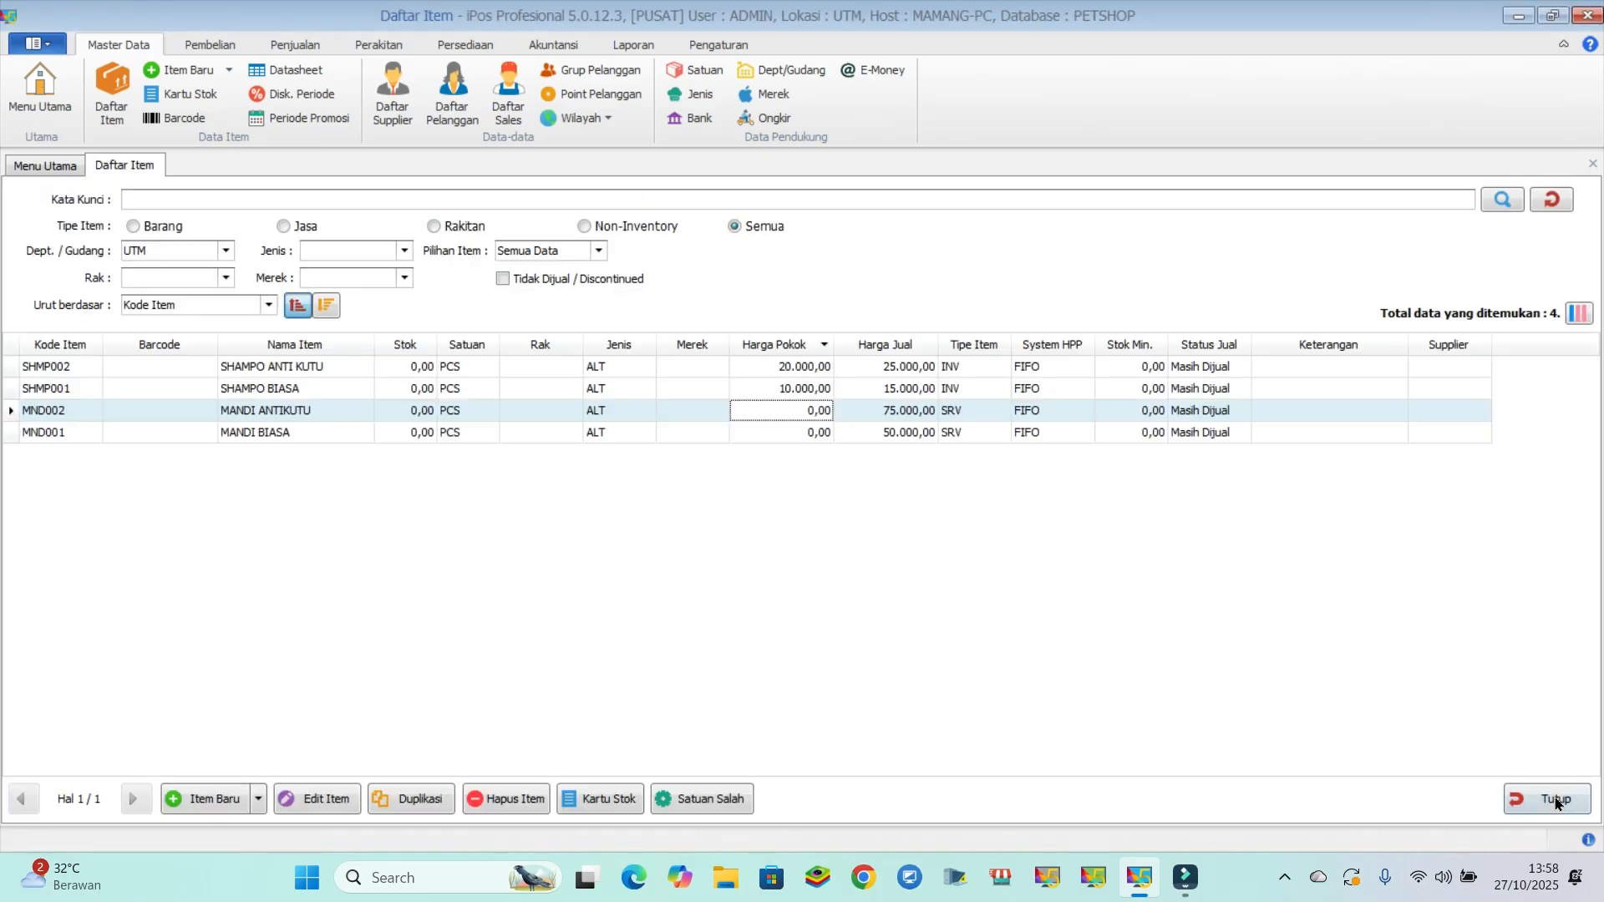
- Create a new goods (INV) item with the code MKN001, the name MAKANAN KUCING and the type ALT
{"action": "left_click", "coordinate": [191, 798]}
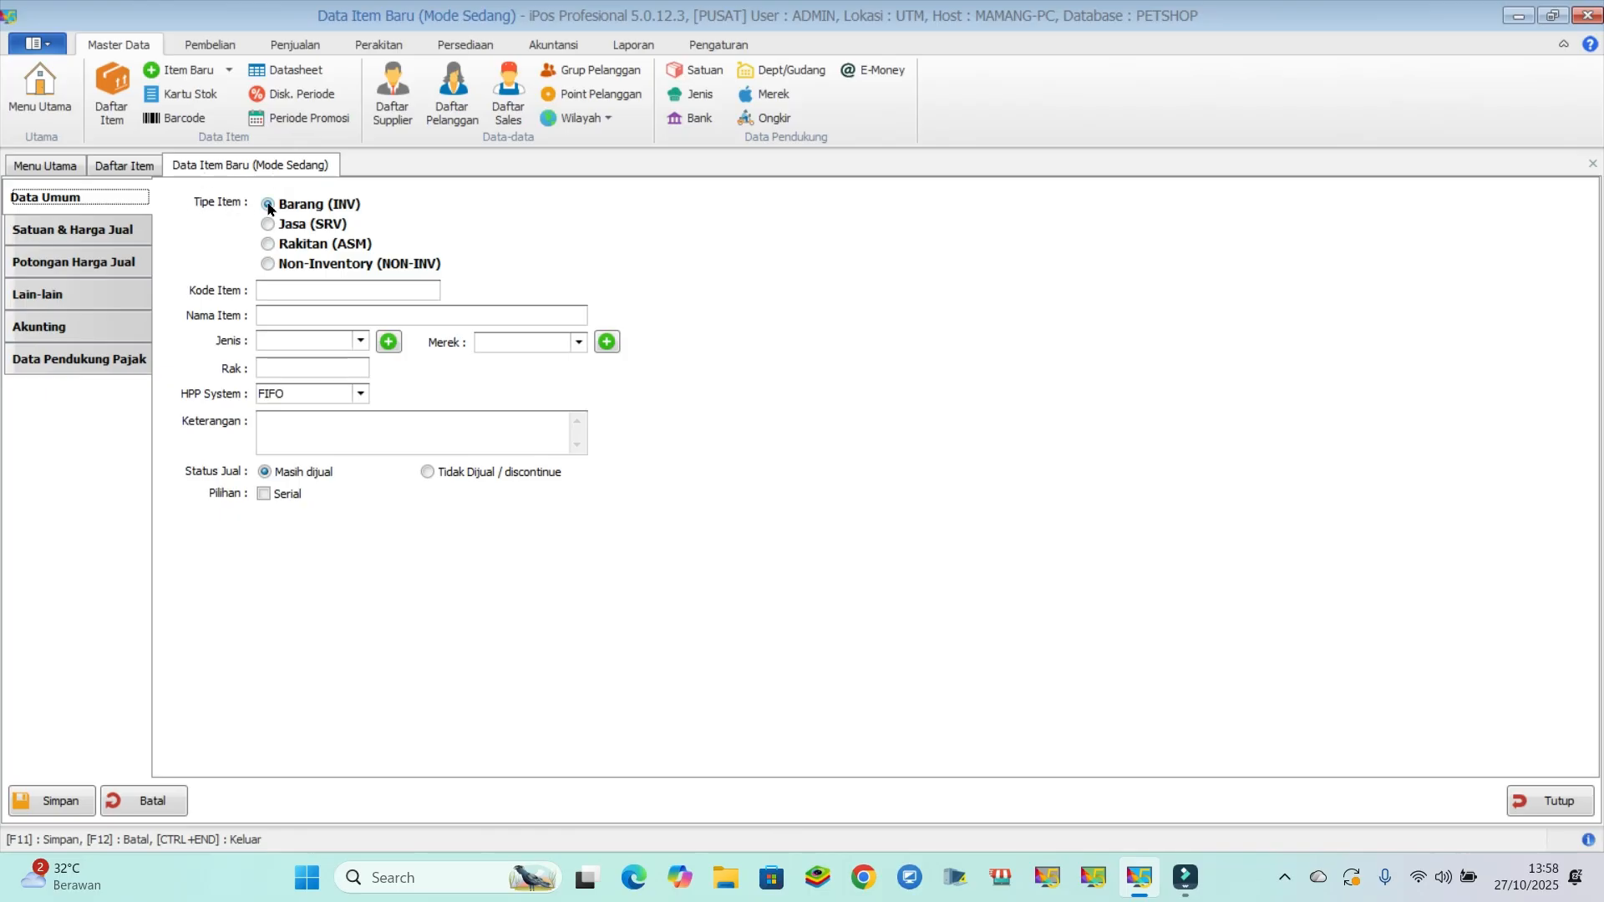
{"action": "left_click", "coordinate": [264, 289]}
{"action": "type", "text": "MKN000"}
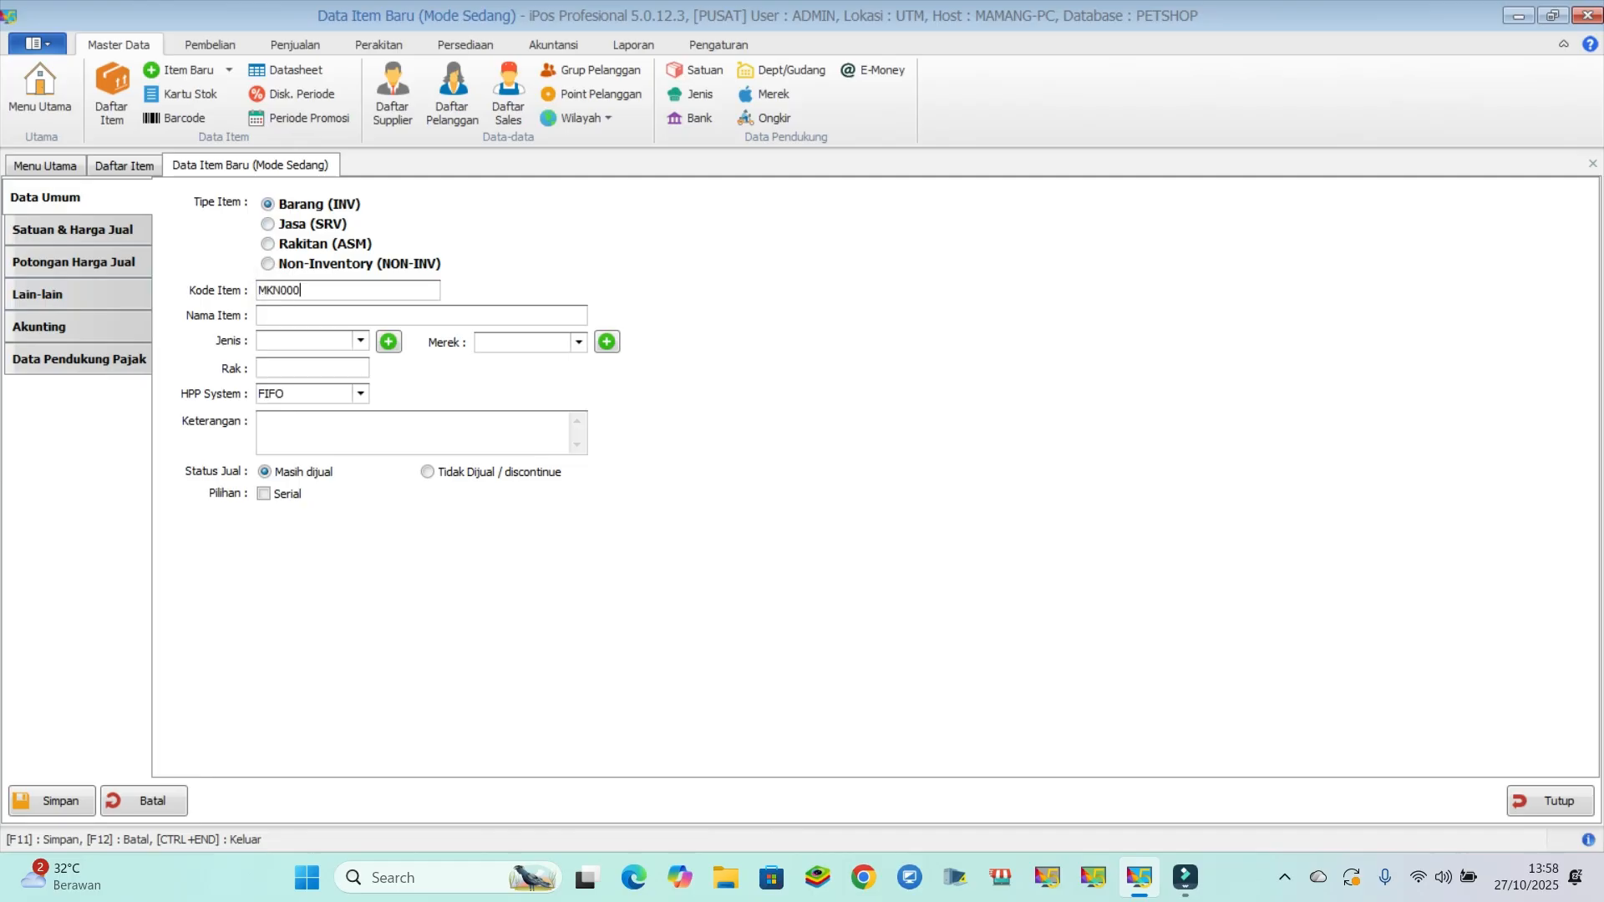
{"action": "key", "text": "Tab"}
{"action": "type", "text": "MAKANAN KUCING"}
{"action": "left_click", "coordinate": [298, 342]}
{"action": "left_click", "coordinate": [293, 375]}
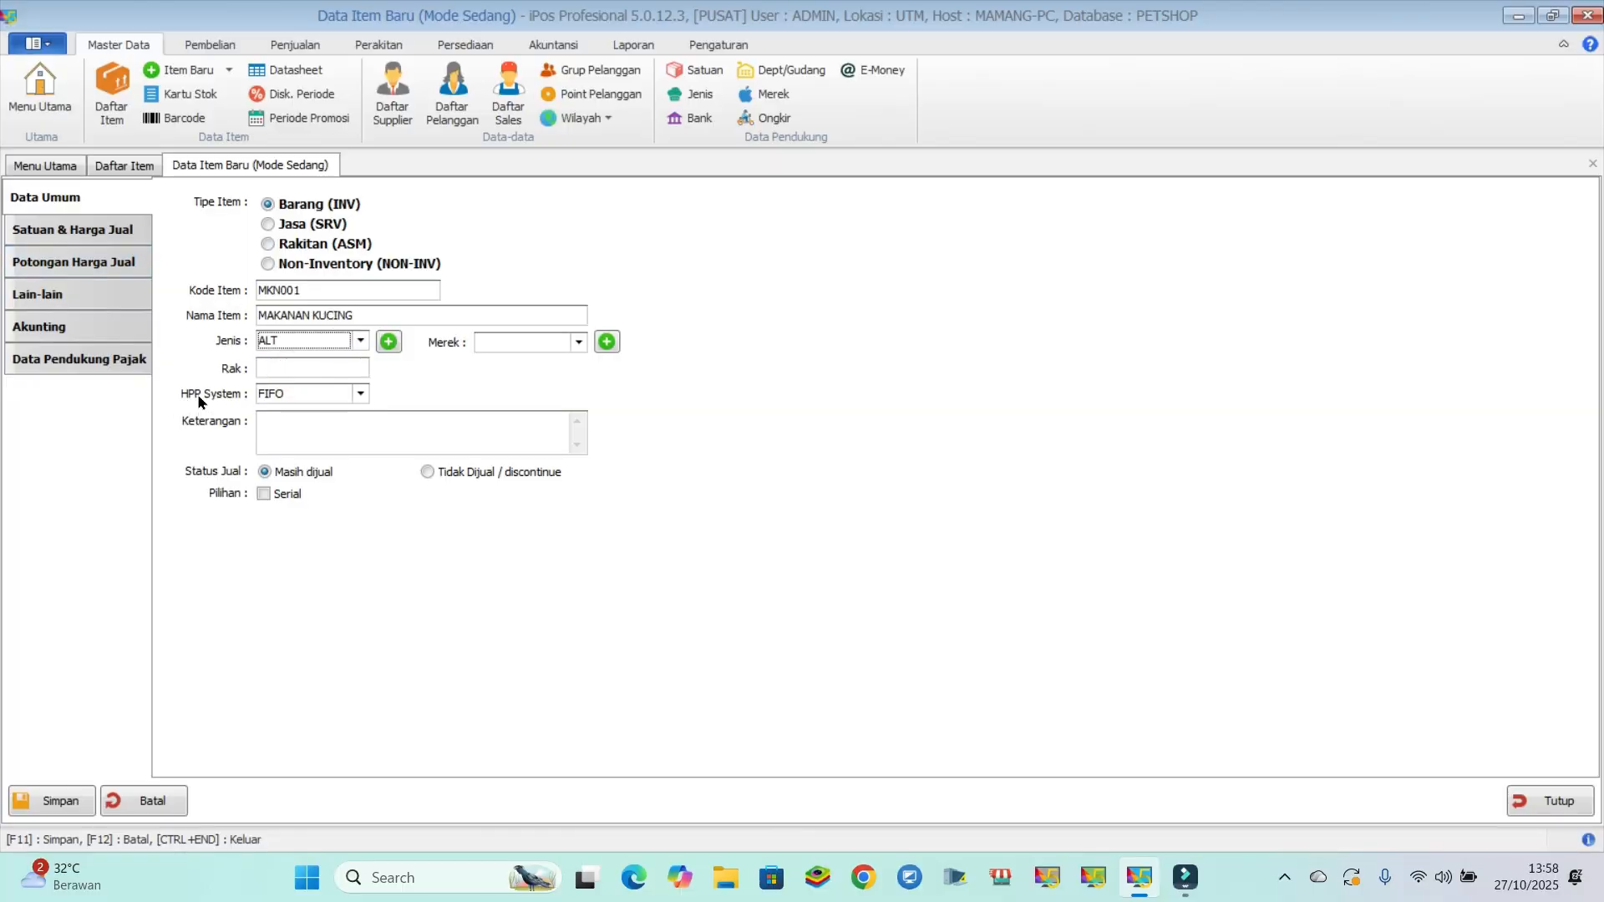
- Set MAKANAN KUCING's base unit to KG, cost price to 100,000 and selling price to 115,000, and save it
{"action": "left_click", "coordinate": [95, 244]}
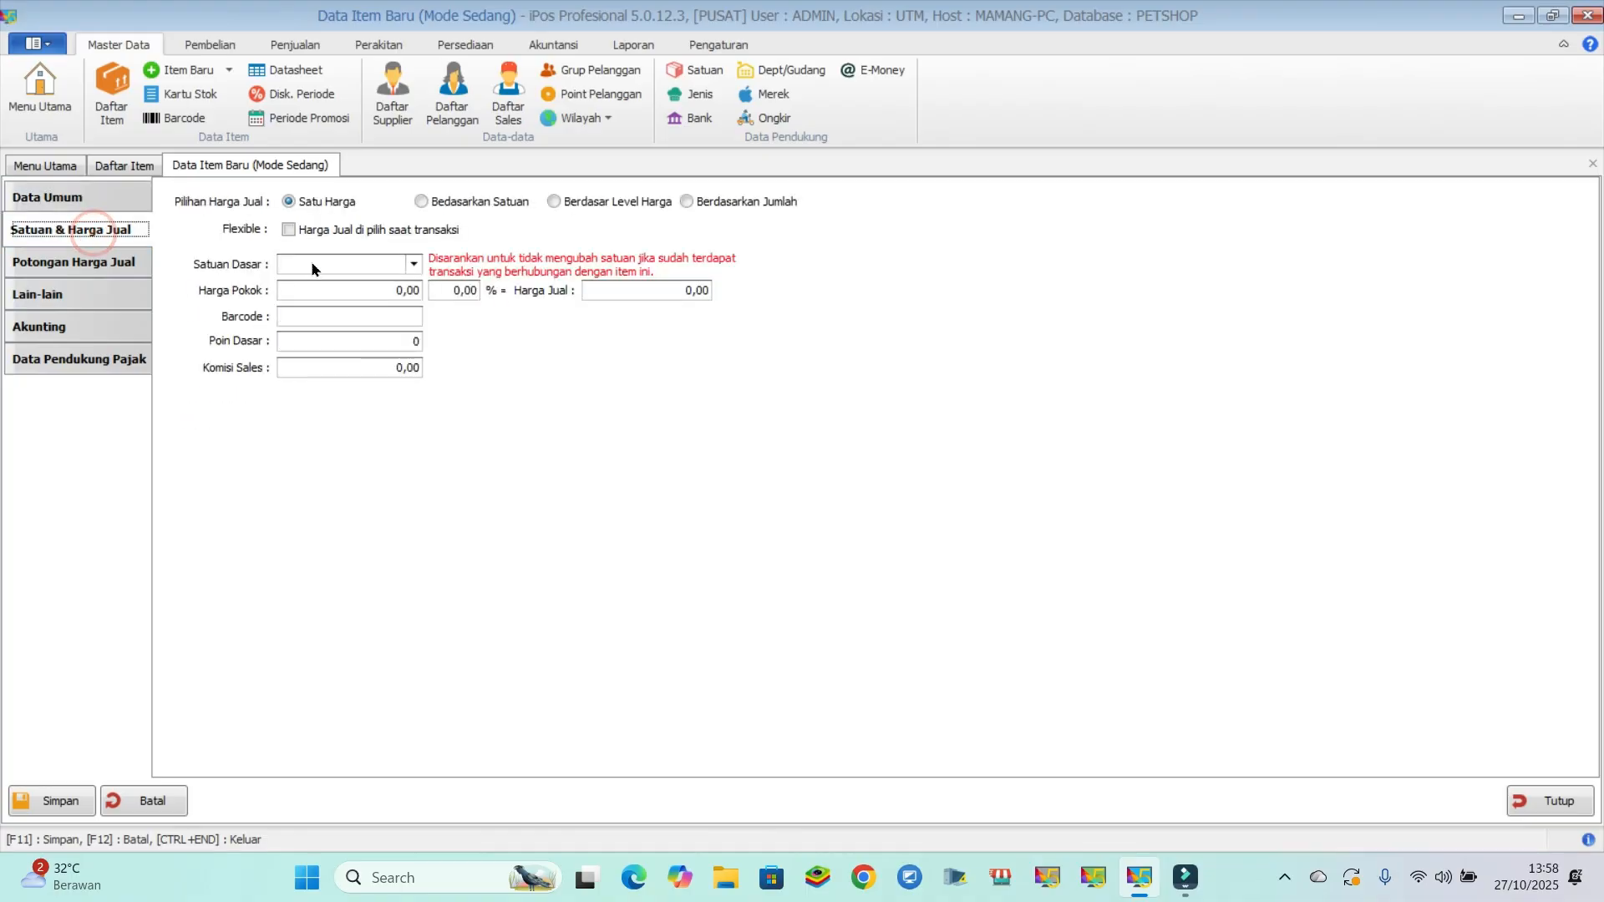
{"action": "left_click", "coordinate": [314, 264]}
{"action": "left_click", "coordinate": [317, 347]}
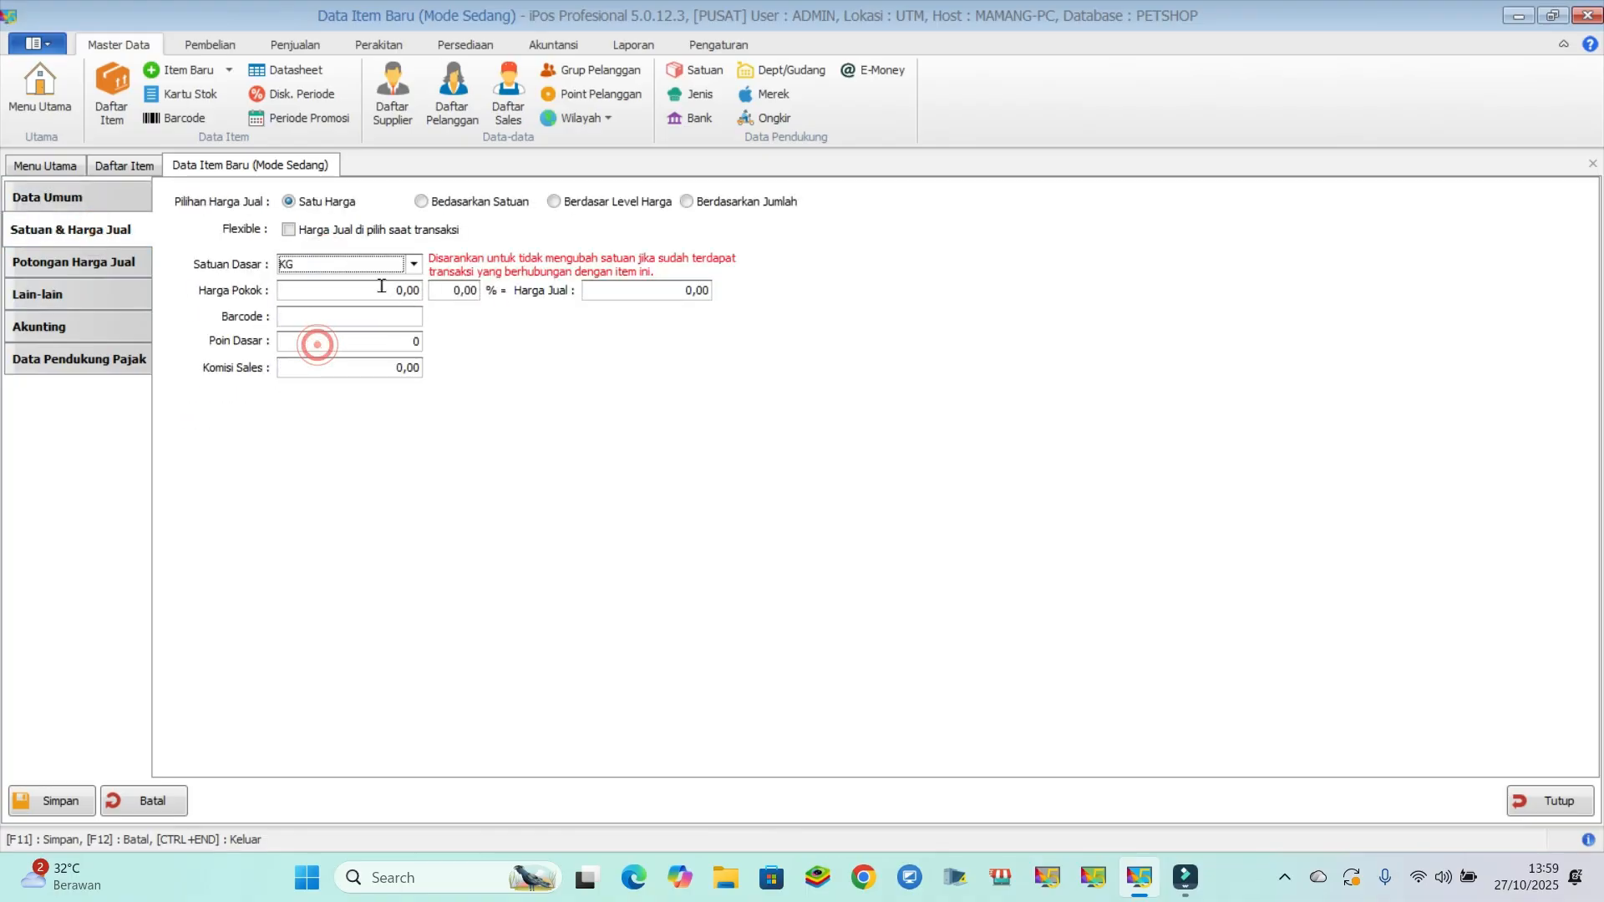
{"action": "left_click", "coordinate": [375, 289]}
{"action": "type", "text": "100000"}
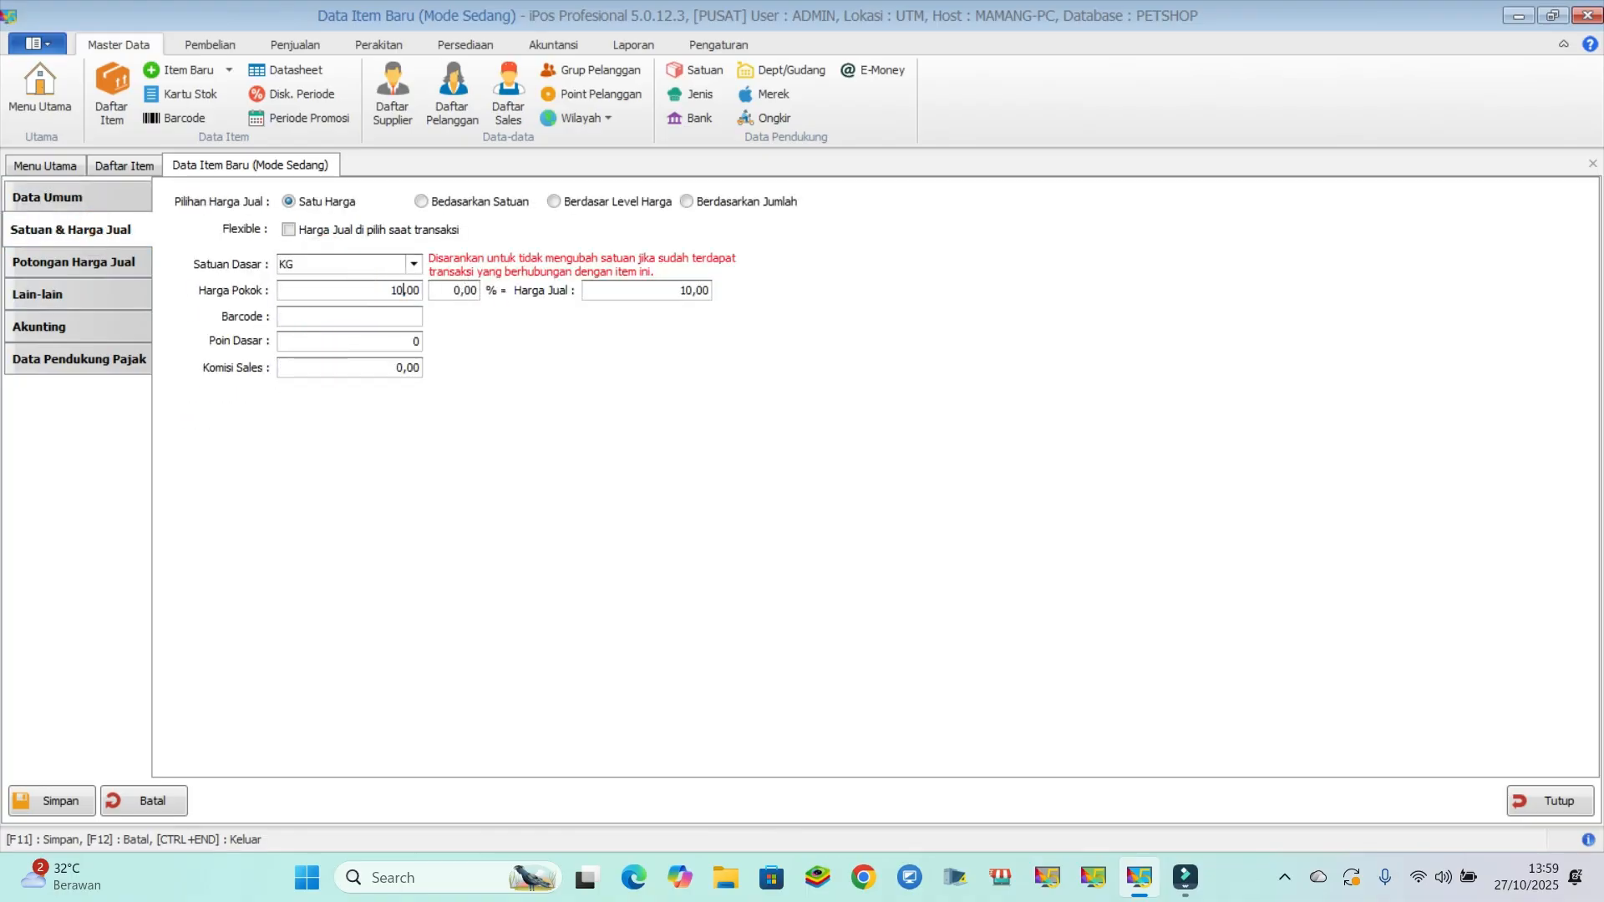
{"action": "left_click", "coordinate": [652, 294]}
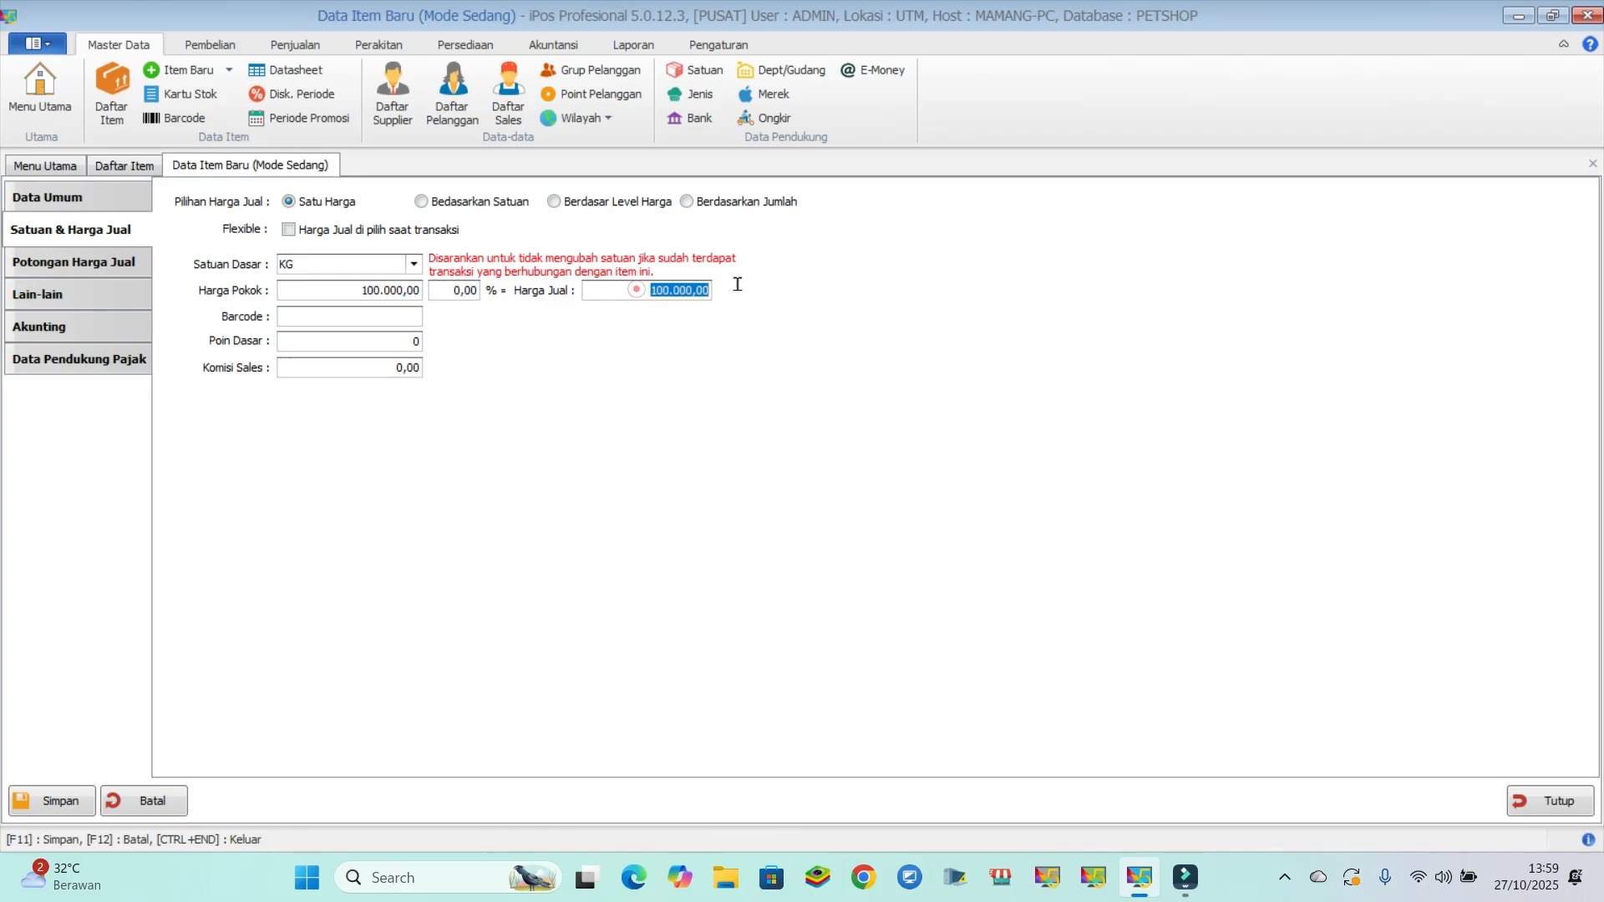
{"action": "type", "text": "115.000"}
{"action": "left_click", "coordinate": [52, 802]}
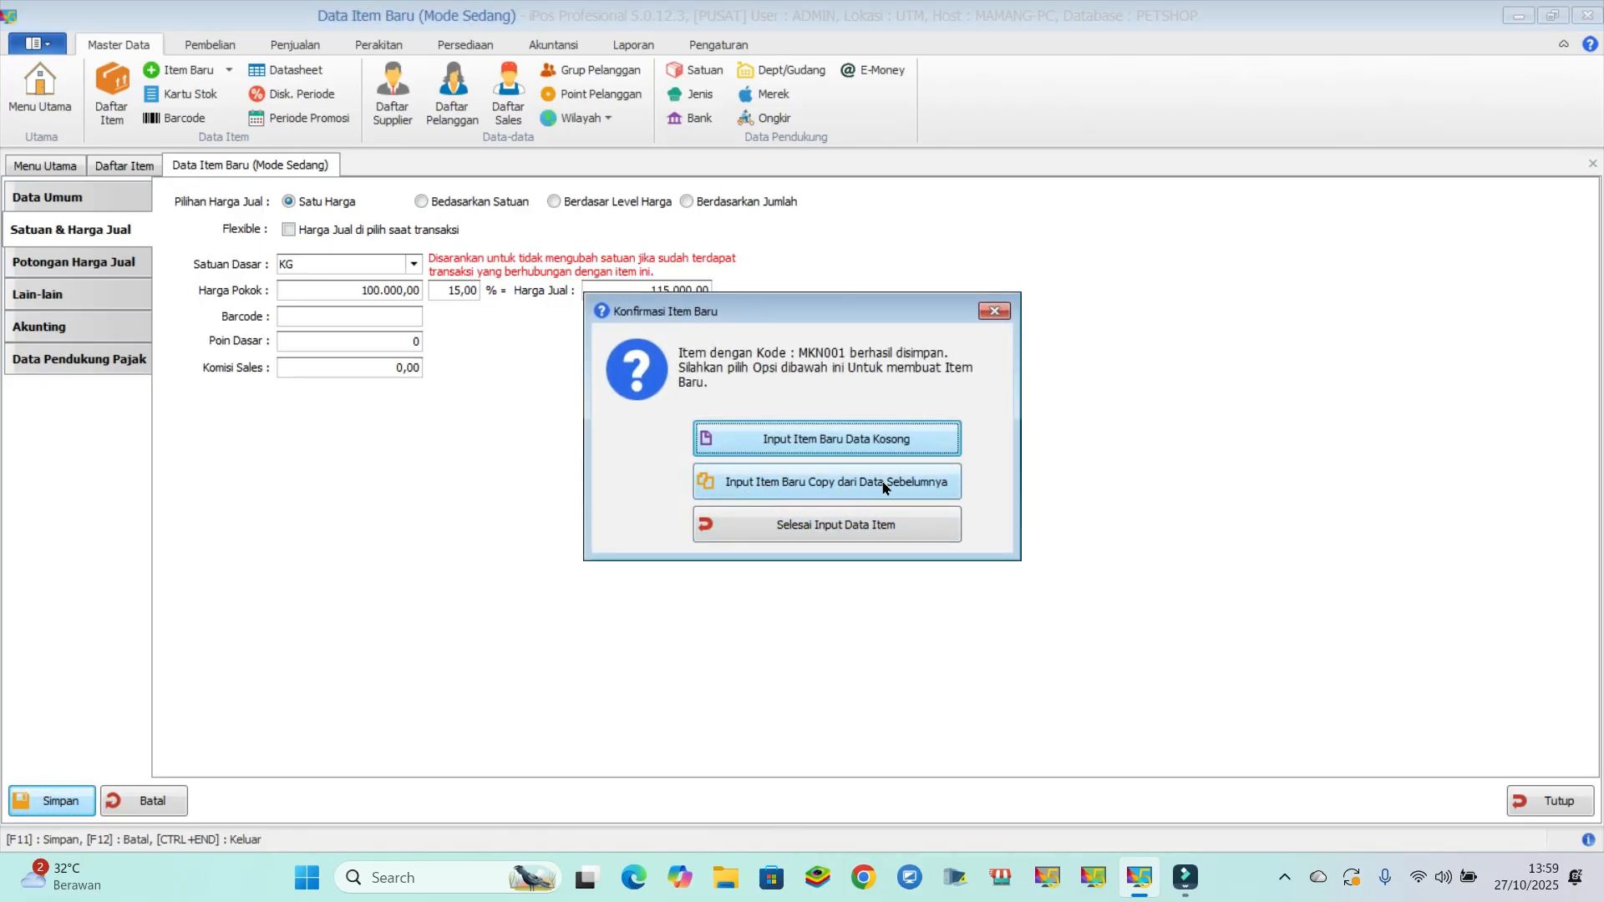
- Create a new item copied from the saved cat food, with the code MKN002 and the name MAKANAN KUCING 1KG
{"action": "left_click", "coordinate": [917, 483]}
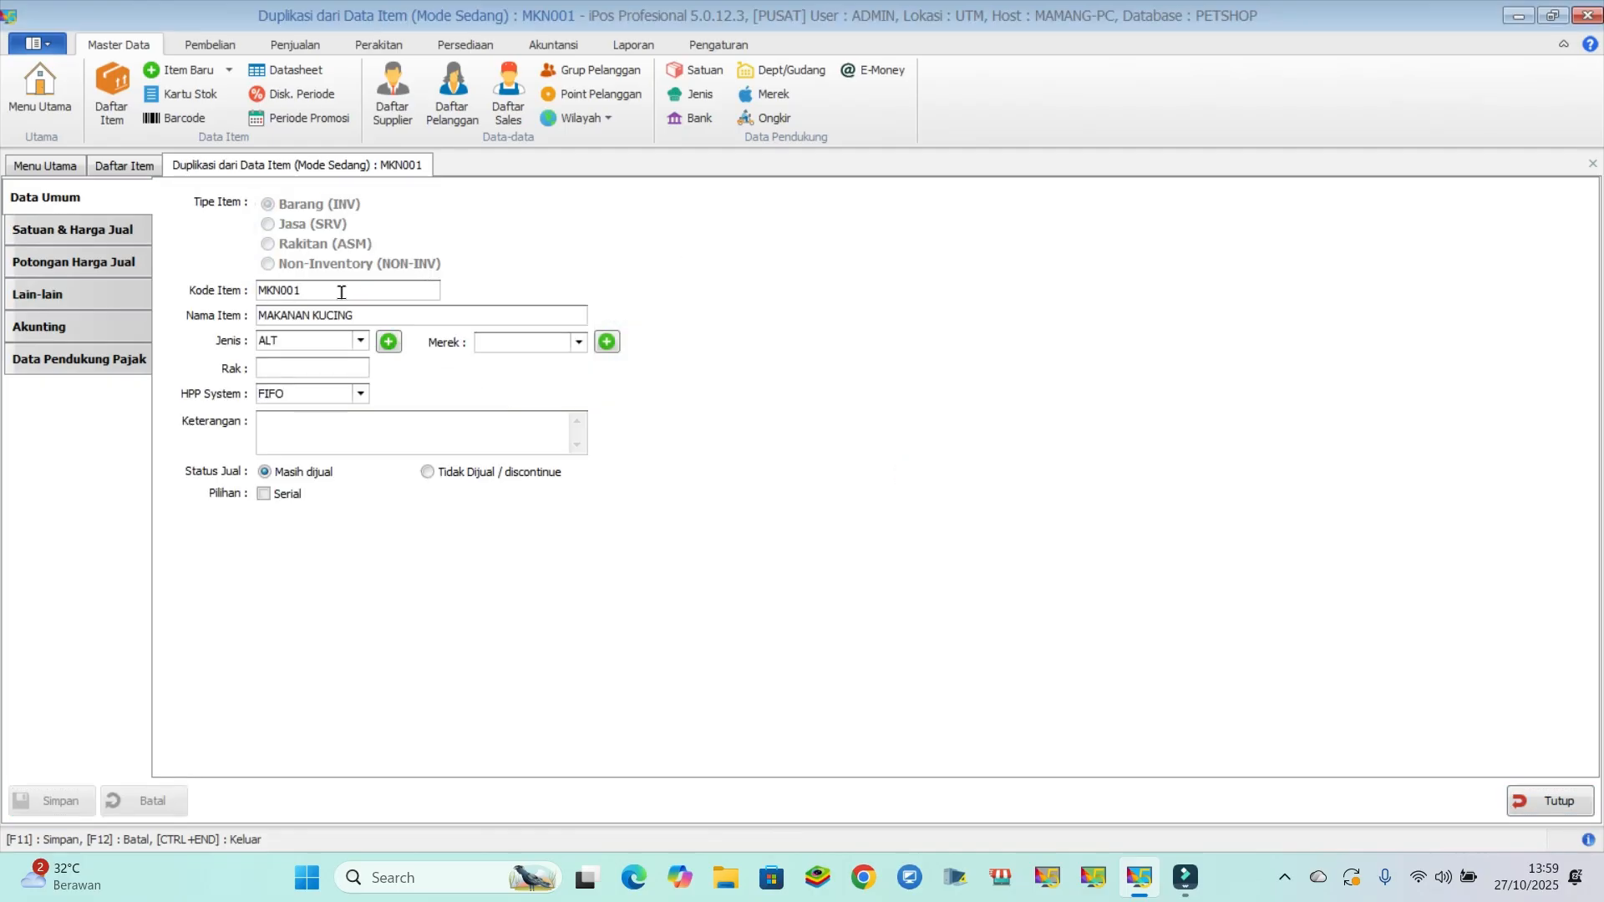
{"action": "key", "text": "BackSpace"}
{"action": "type", "text": "2"}
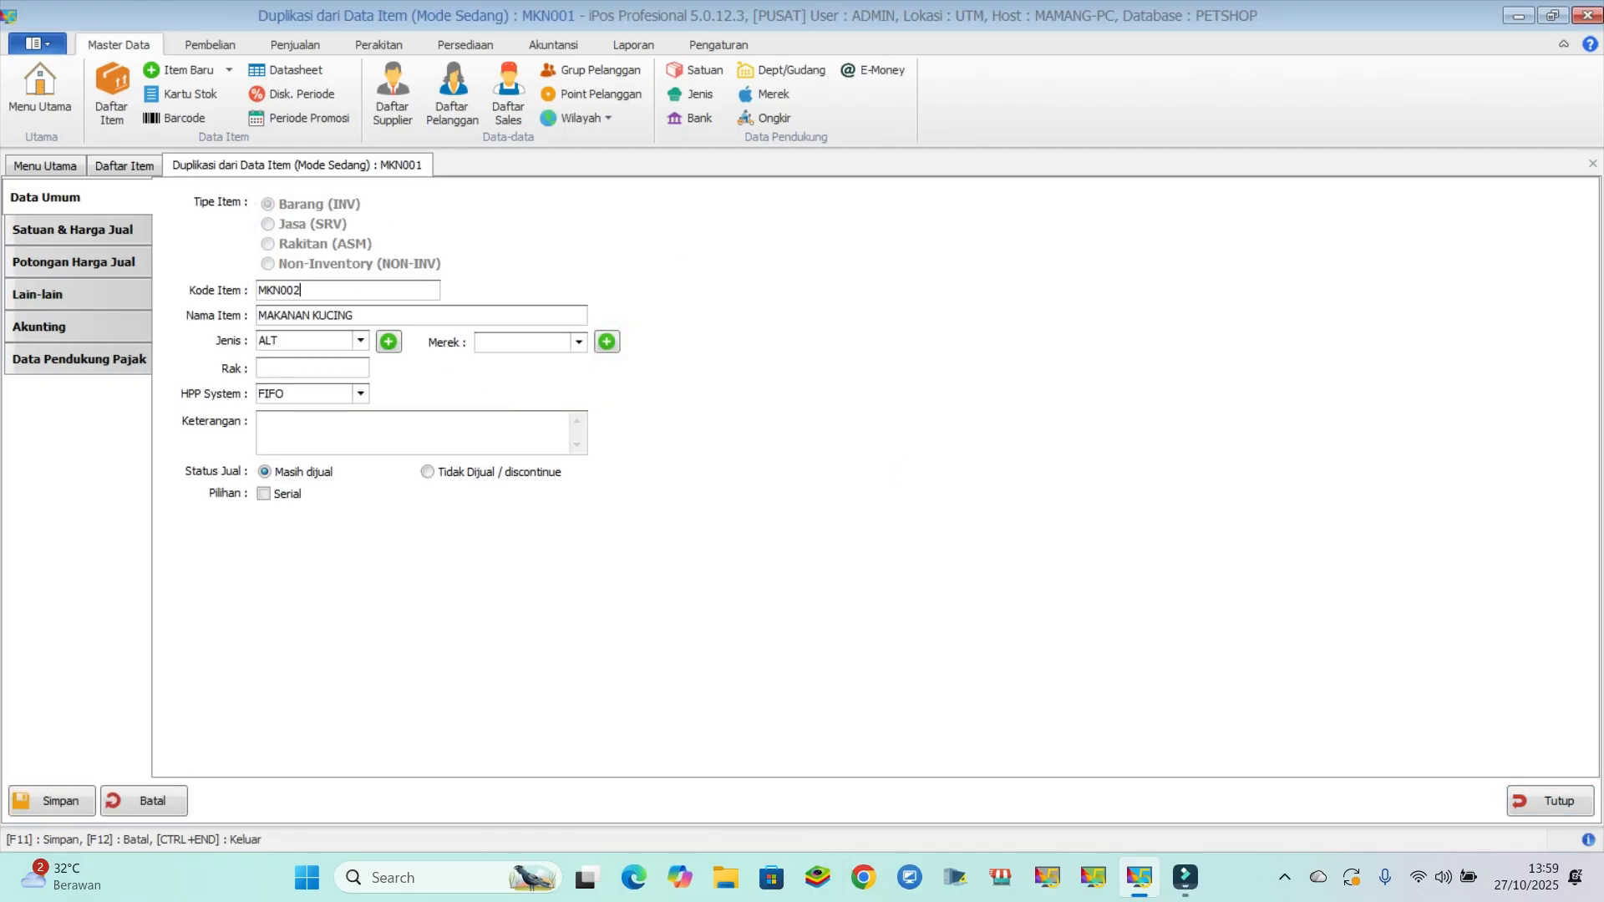
{"action": "key", "text": "Tab"}
{"action": "key", "text": "End"}
{"action": "type", "text": "1KG"}
- Set MAKANAN KUCING 1KG's base unit to PCS, cost price to 10,000 and selling price to 20,000, and save it
{"action": "left_click", "coordinate": [75, 228]}
{"action": "left_click", "coordinate": [381, 259]}
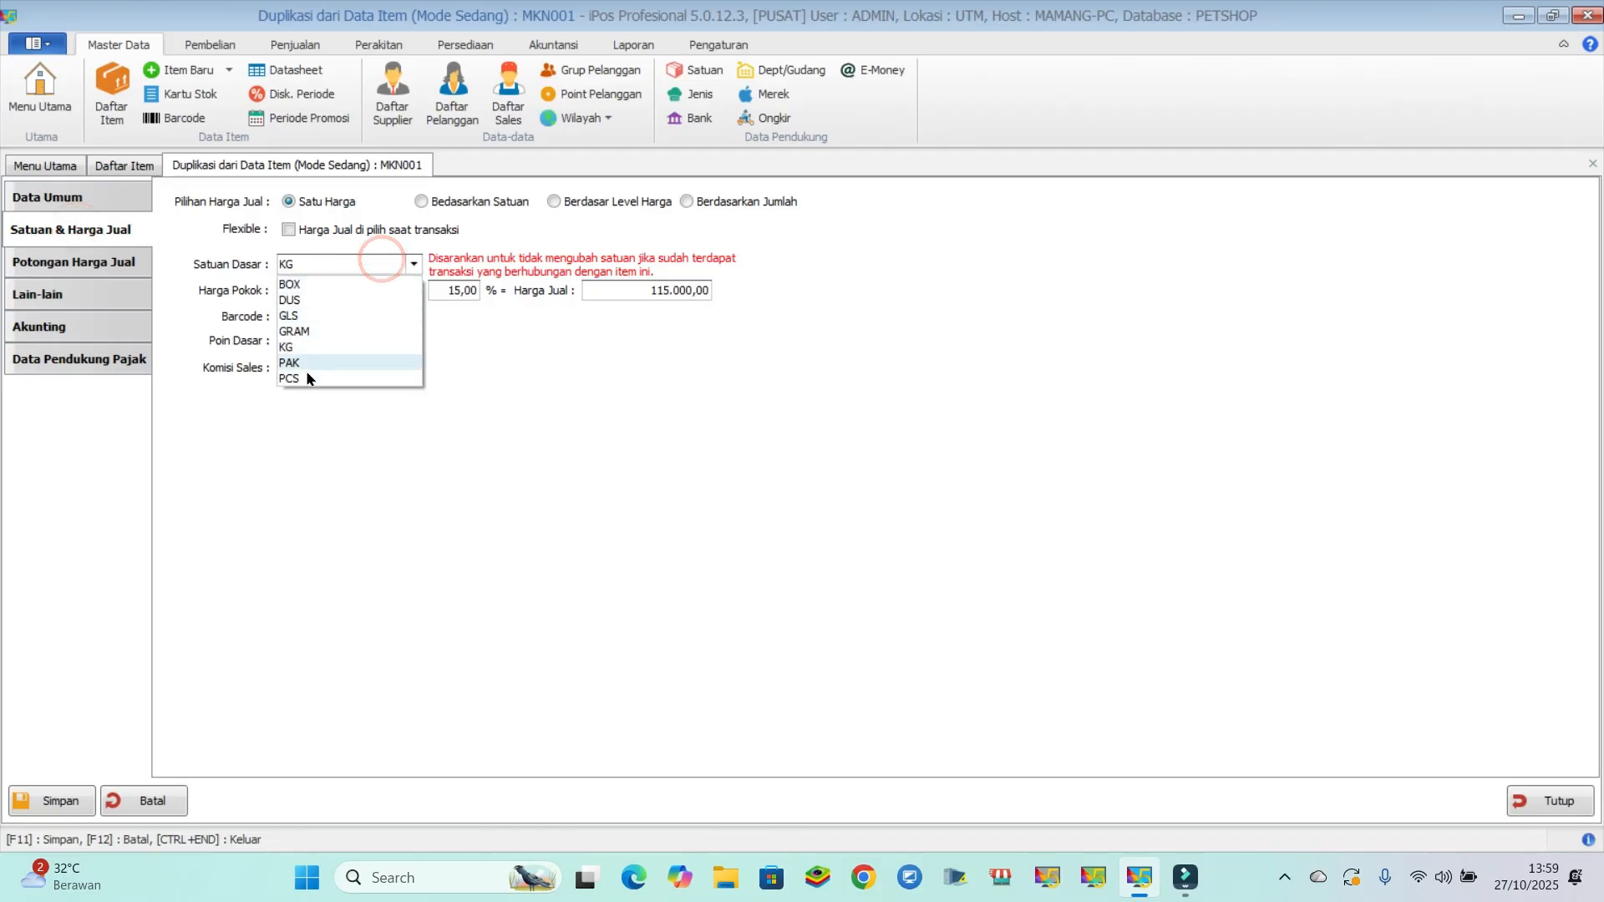
{"action": "left_click", "coordinate": [303, 379]}
{"action": "left_click", "coordinate": [340, 290]}
{"action": "type", "text": "100000,00"}
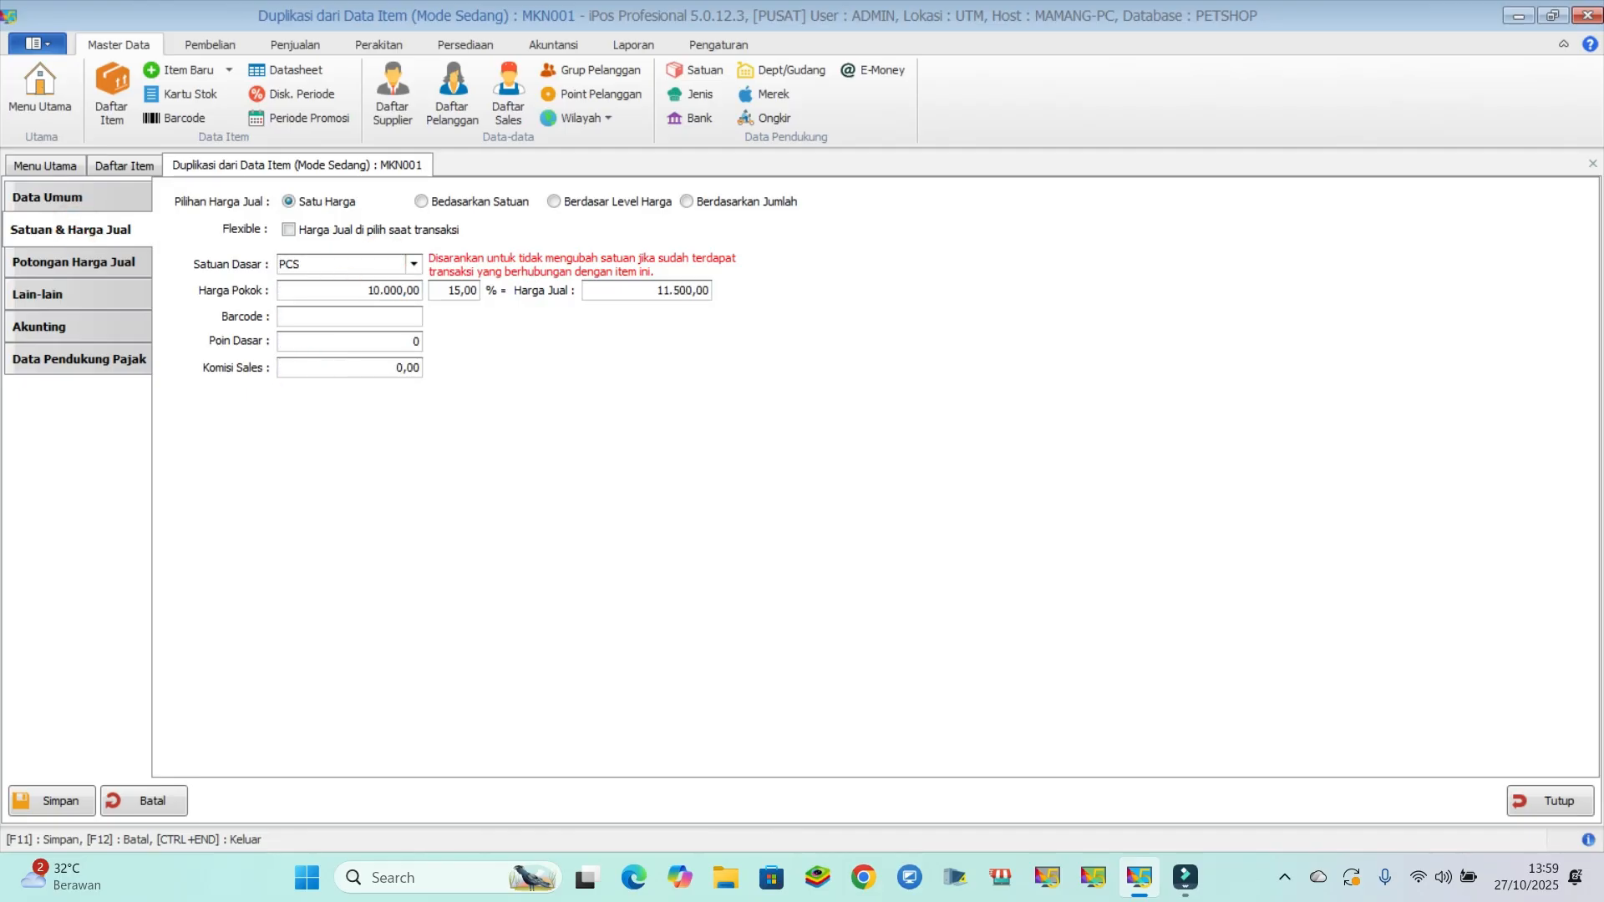
{"action": "left_click", "coordinate": [631, 295]}
{"action": "left_click", "coordinate": [345, 285]}
{"action": "left_click", "coordinate": [619, 288]}
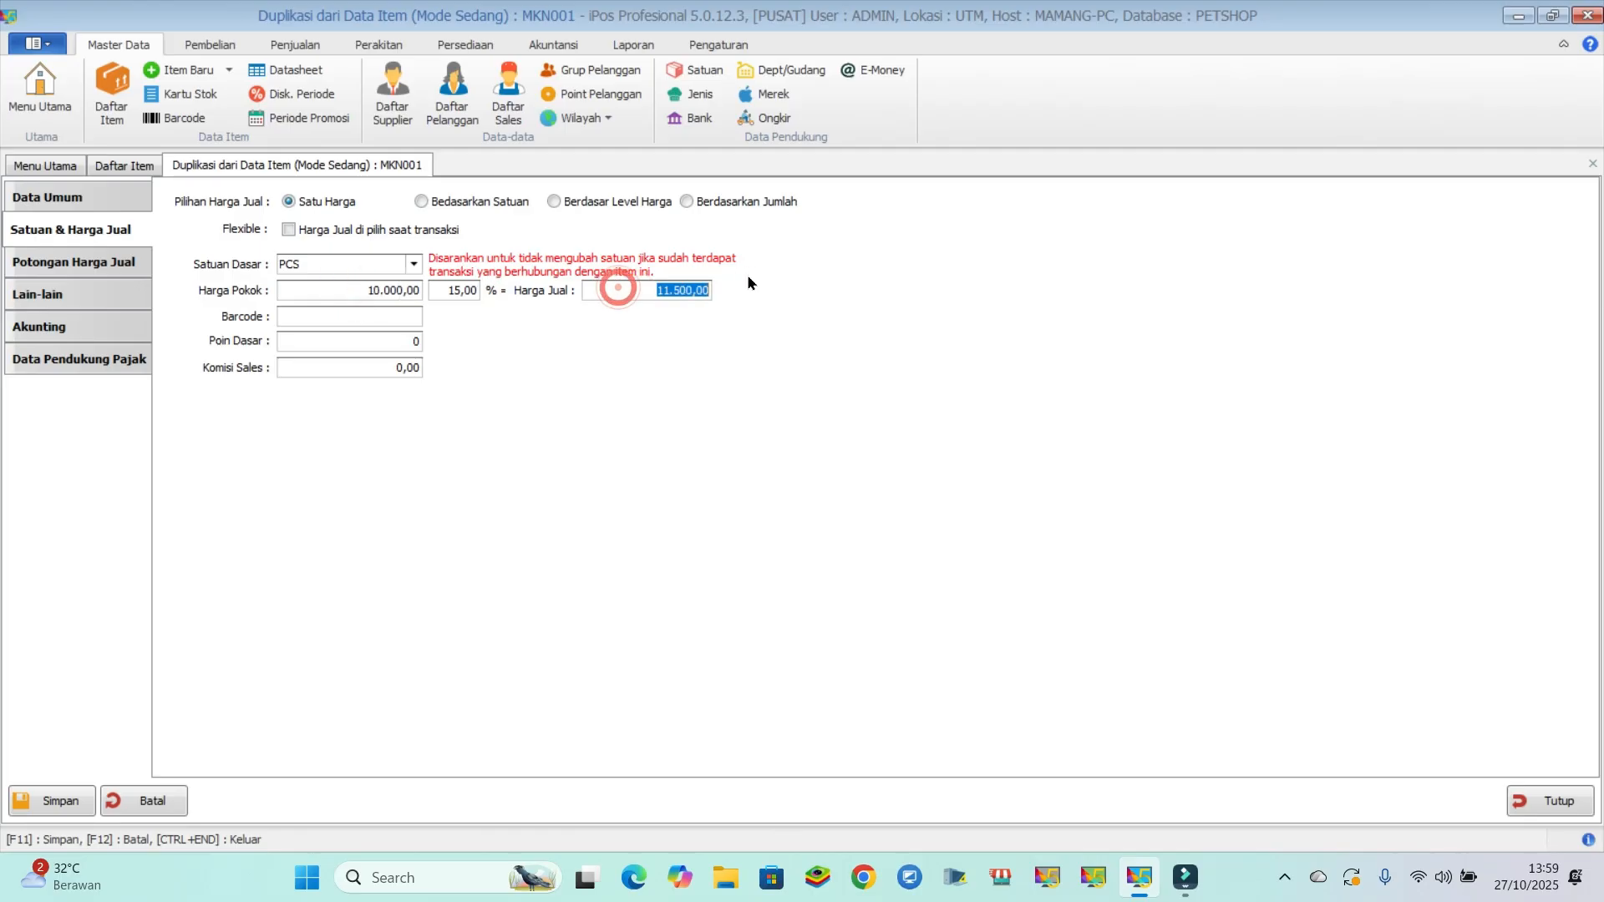
{"action": "type", "text": "20000"}
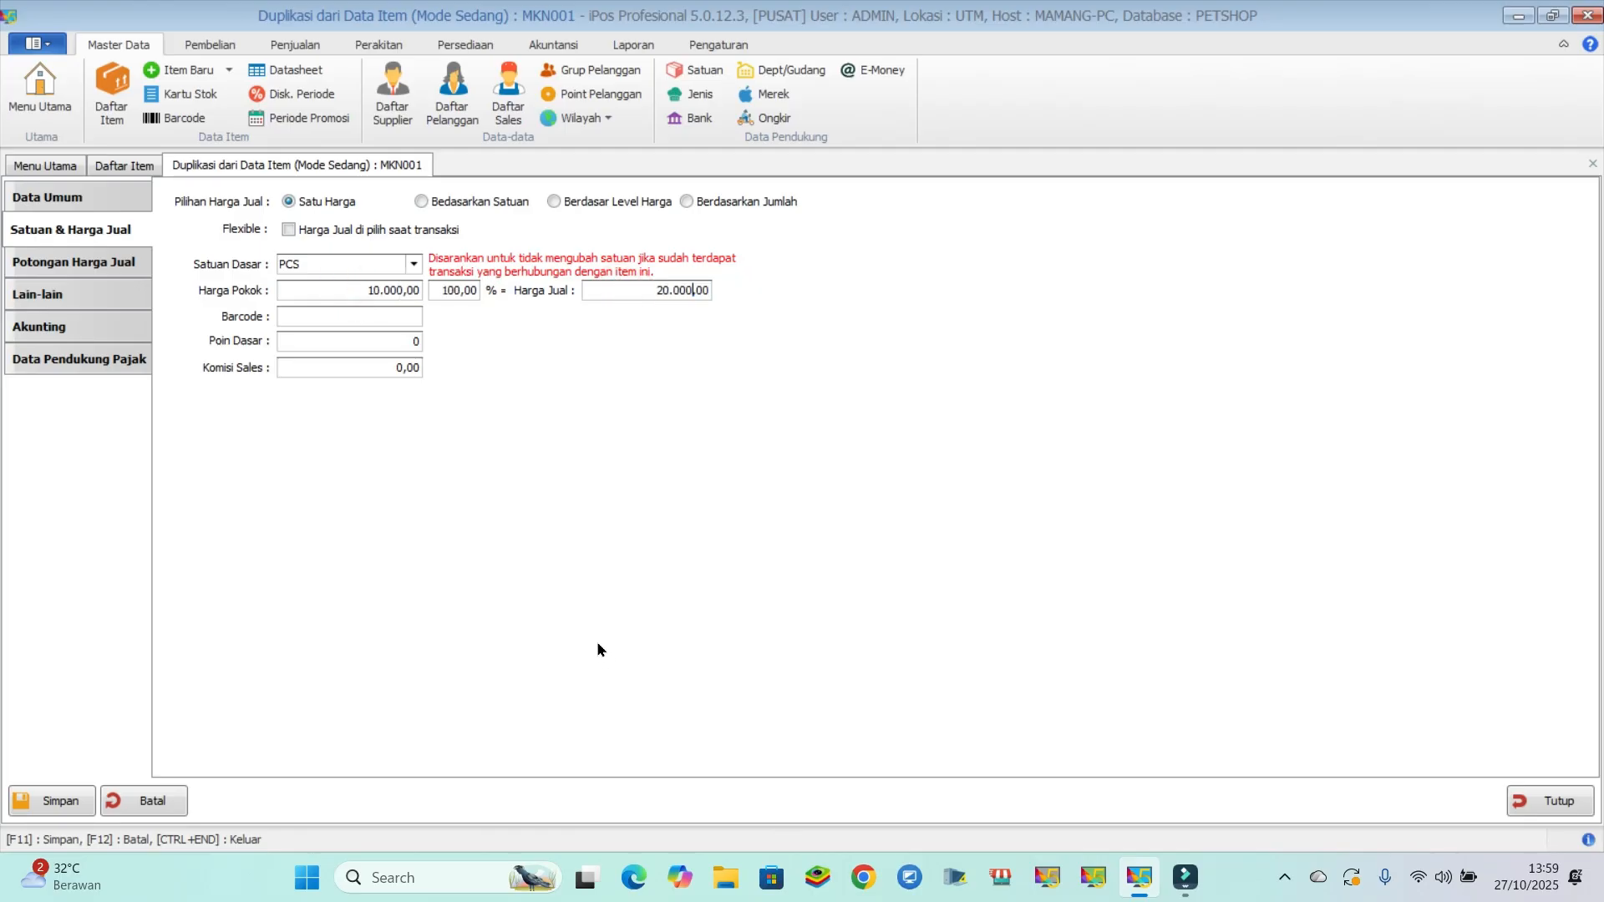
{"action": "key", "text": "F11"}
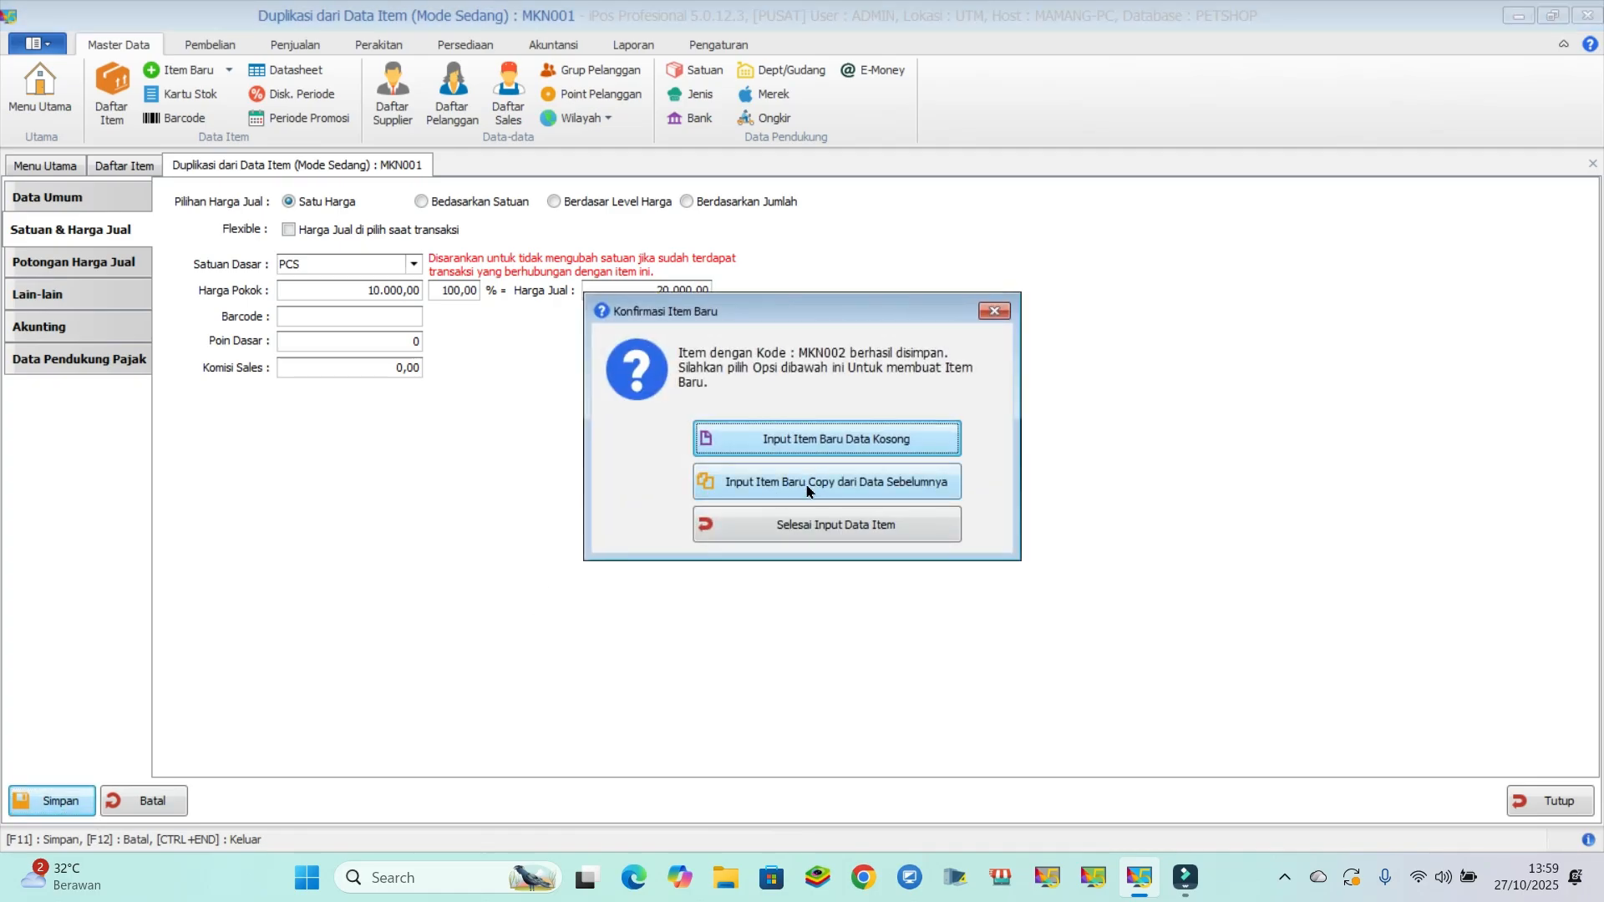
- Create a new item copied from MAKANAN KUCING 1KG, with the code MKN003 and the name MAKANAN KUCING 500gr
{"action": "left_click", "coordinate": [808, 489]}
{"action": "left_click", "coordinate": [330, 290]}
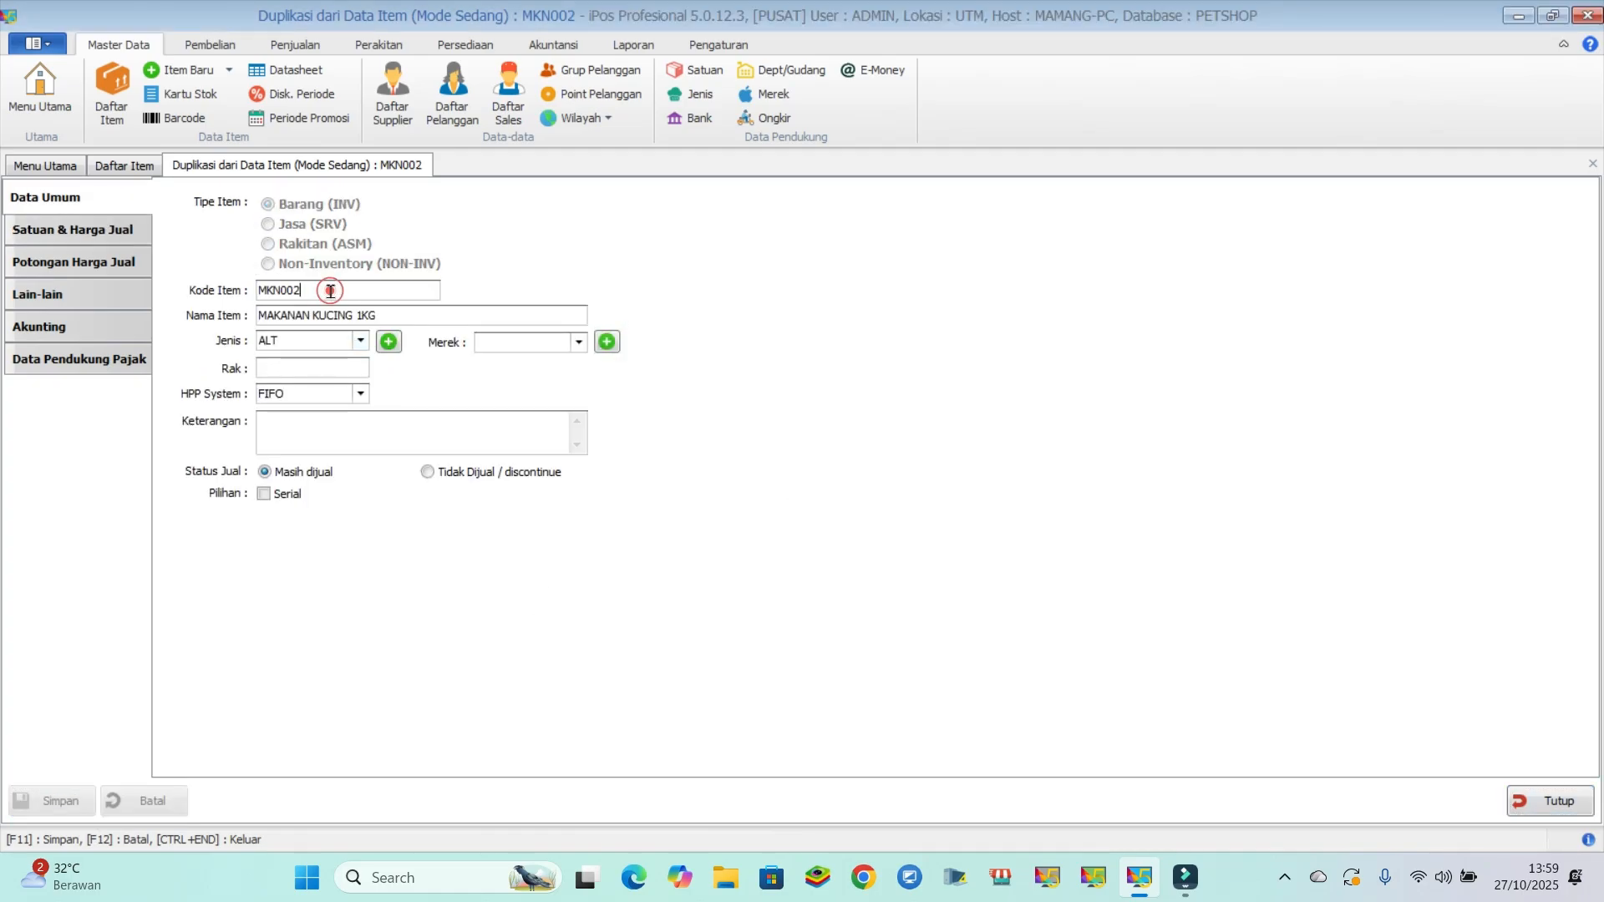
{"action": "key", "text": "BackSpace"}
{"action": "type", "text": "3"}
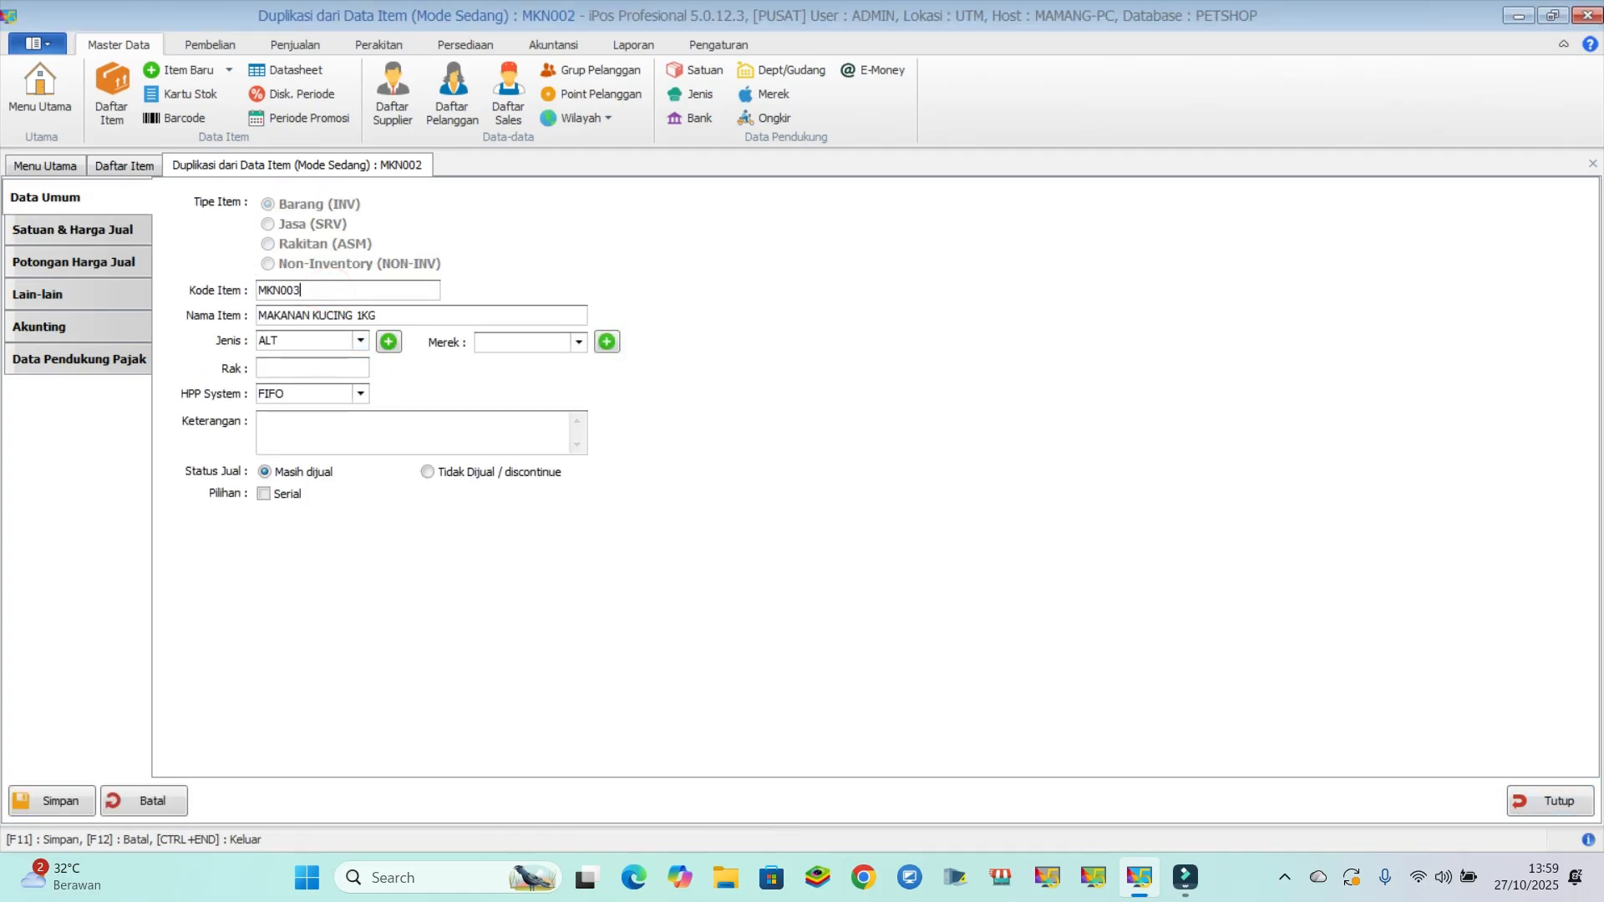
{"action": "left_click", "coordinate": [399, 312]}
{"action": "key", "text": "BackSpace"}
{"action": "key", "text": "BackSpace"}
{"action": "key", "text": "BackSpace"}
{"action": "type", "text": "2KG"}
{"action": "key", "text": "Caps_Lock"}
- Set the cost price of MAKANAN KUCING 500gr to 5,000
{"action": "left_click", "coordinate": [86, 240]}
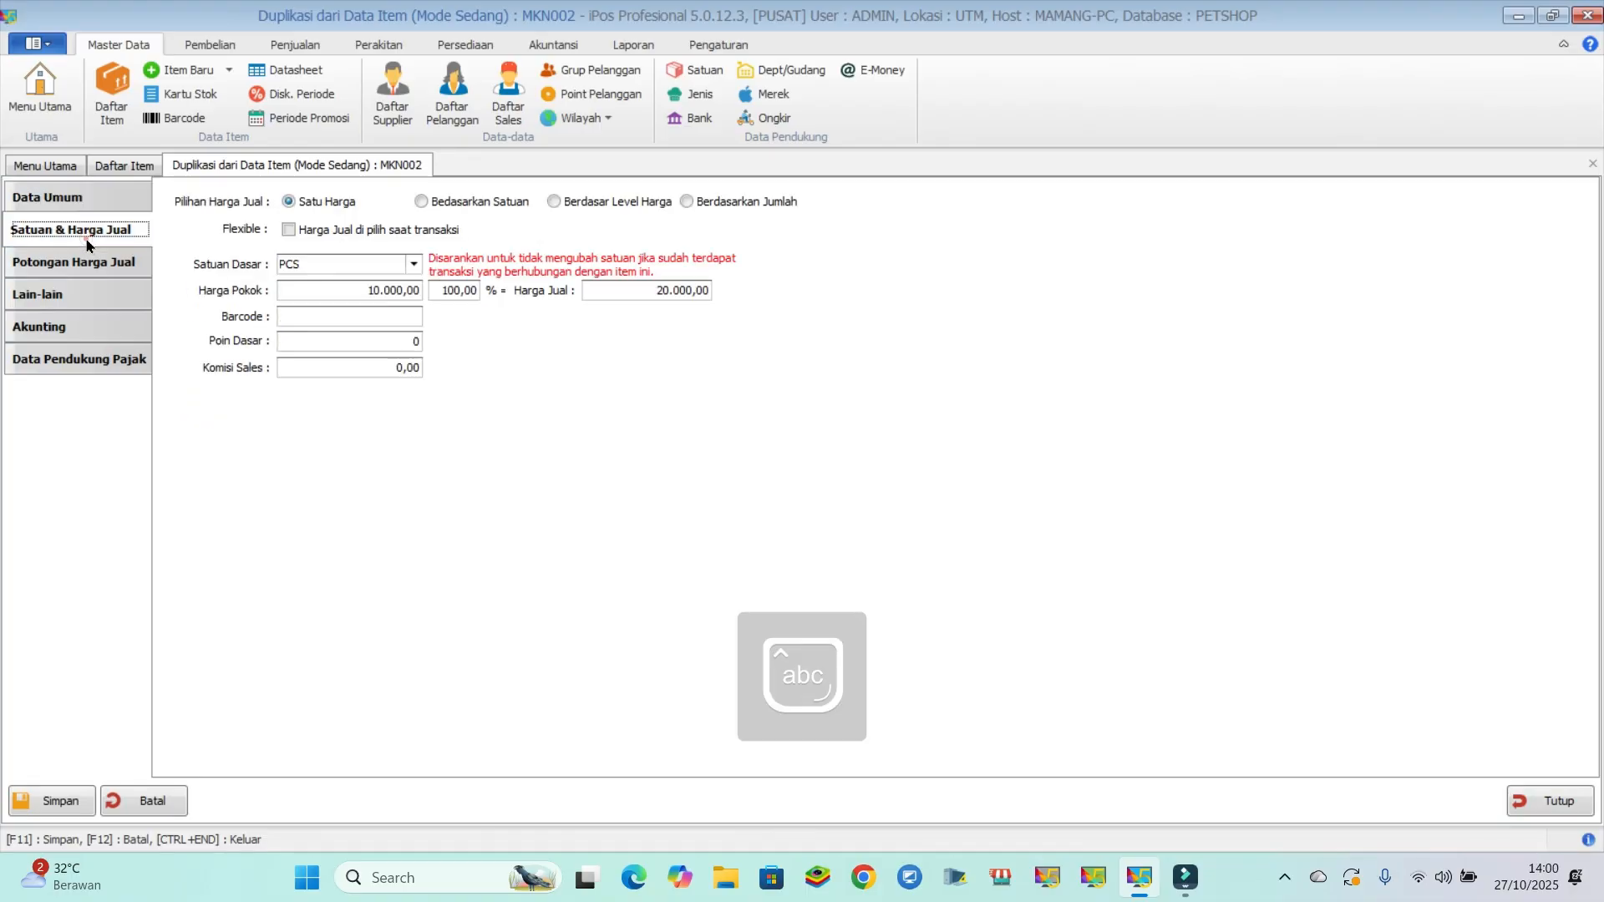
{"action": "left_click", "coordinate": [346, 289]}
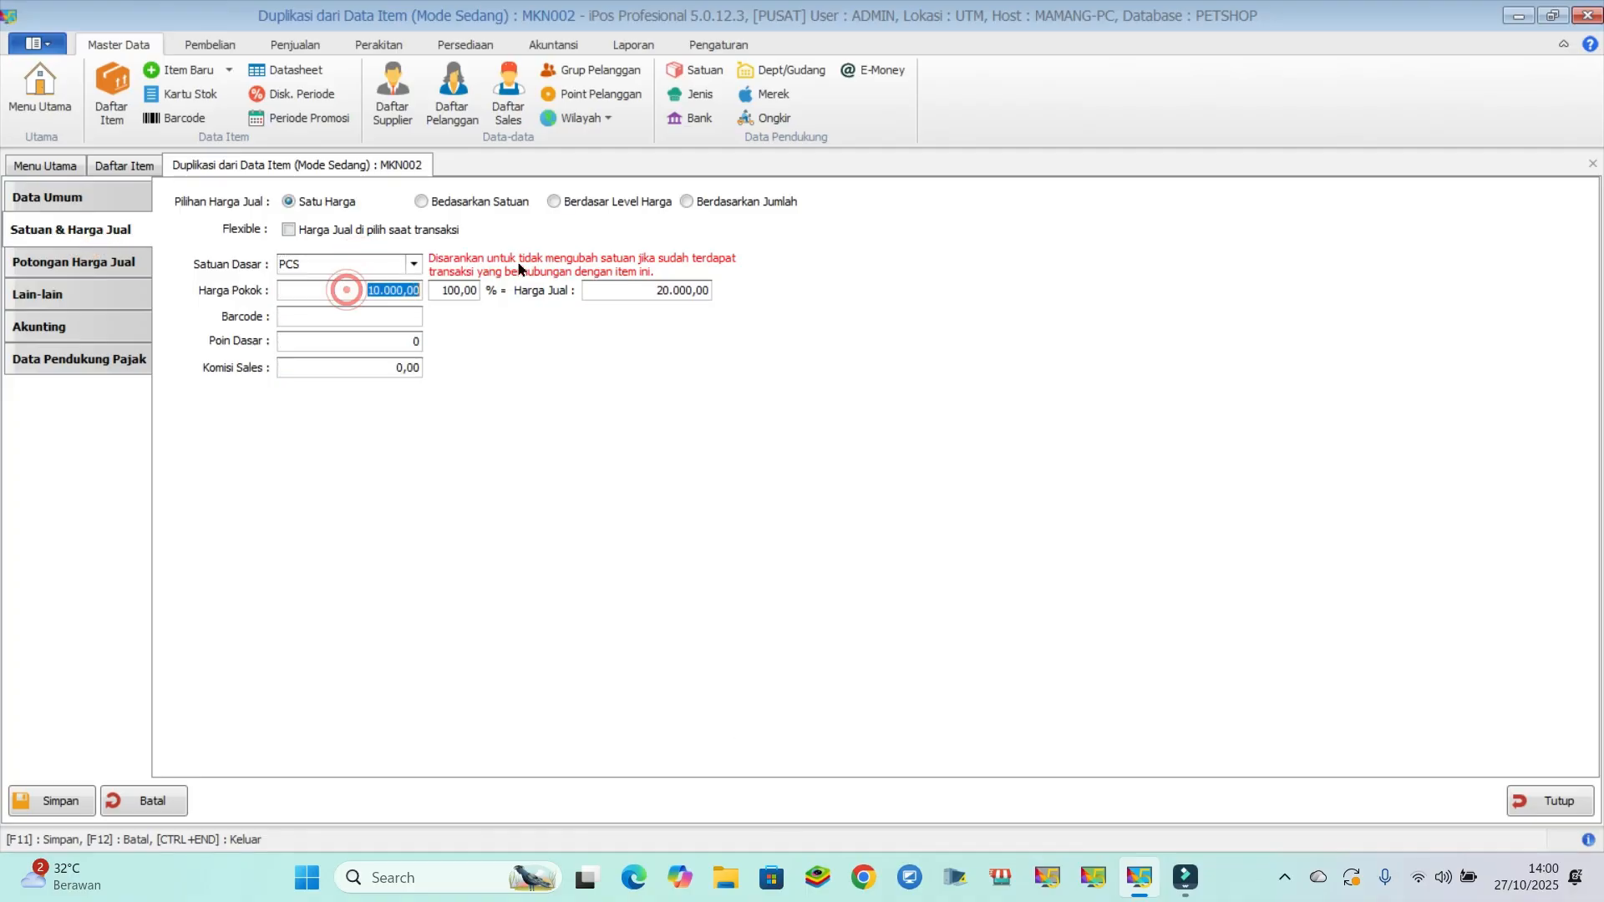
{"action": "type", "text": "2000"}
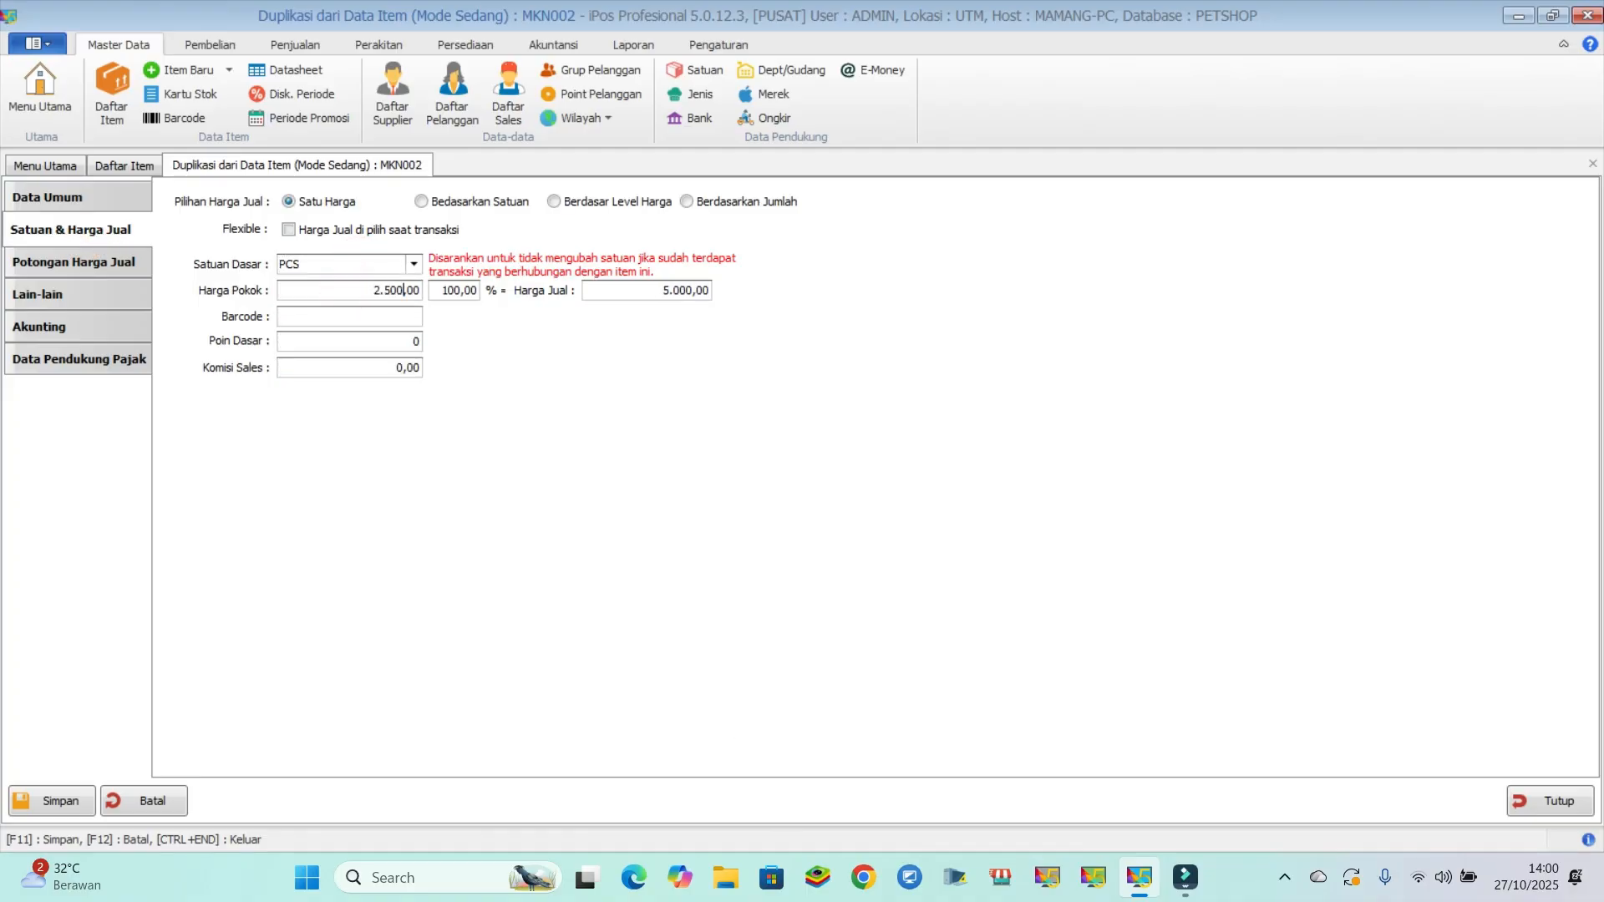
{"action": "key", "text": "BackSpace"}
{"action": "key", "text": "BackSpace"}
{"action": "key", "text": "BackSpace"}
{"action": "type", "text": "500"}
{"action": "key", "text": "BackSpace"}
{"action": "key", "text": "BackSpace"}
{"action": "key", "text": "BackSpace"}
{"action": "key", "text": "BackSpace"}
{"action": "type", "text": "5000"}
- Set MAKANAN KUCING 500gr's selling price to 10,000, then save it and finish item entry
{"action": "left_click", "coordinate": [648, 297]}
{"action": "type", "text": "10.000"}
{"action": "left_click", "coordinate": [53, 801]}
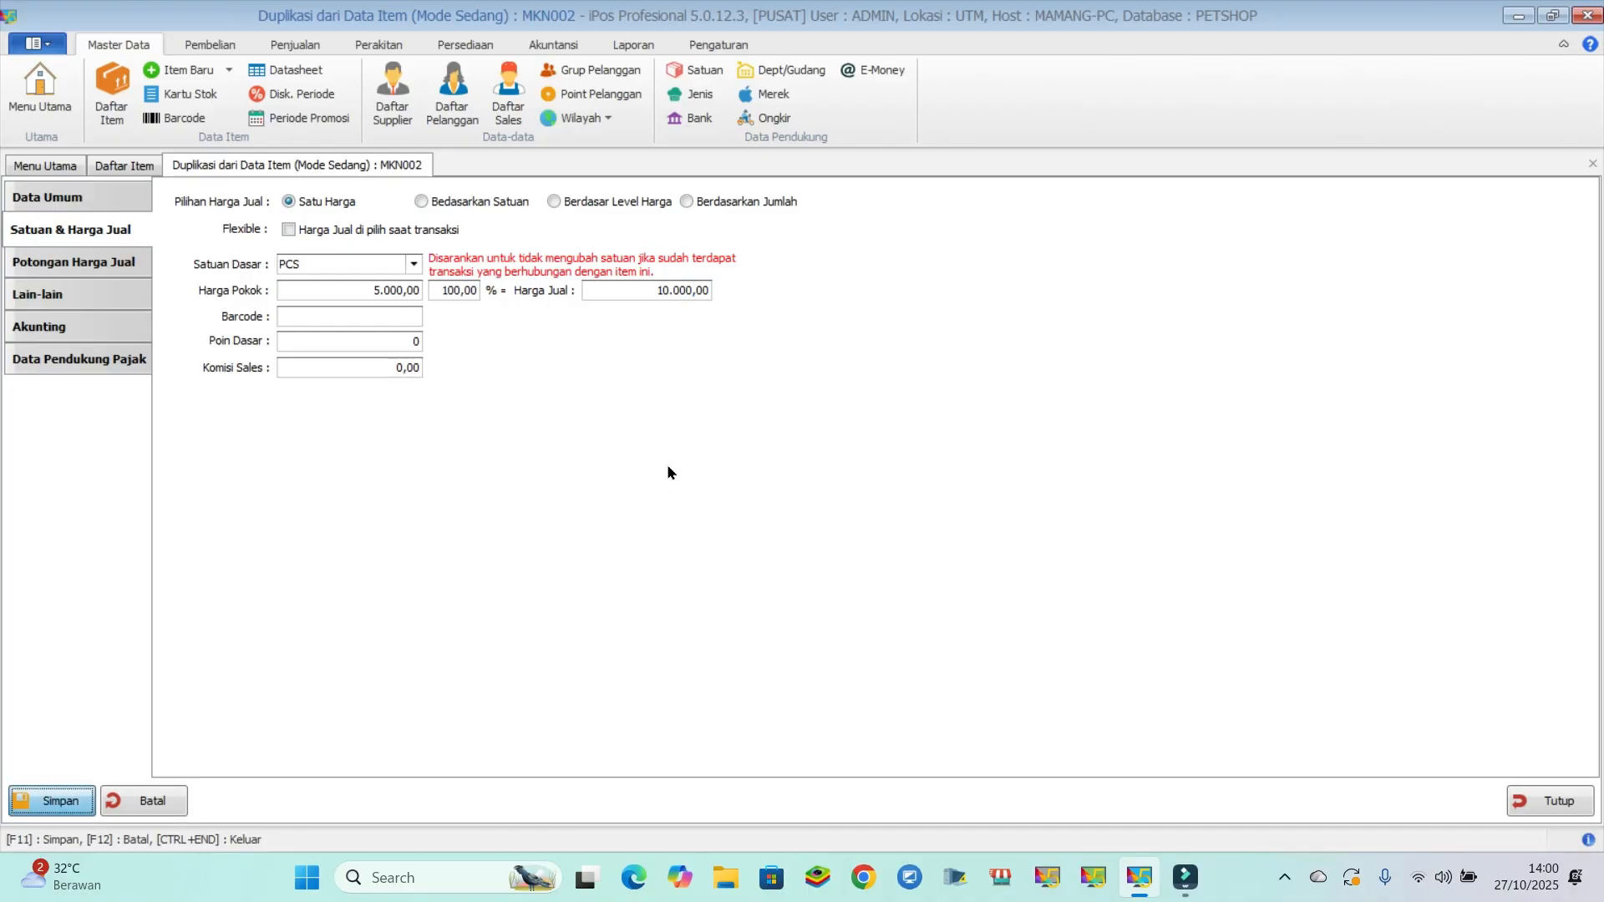
{"action": "left_click", "coordinate": [808, 519]}
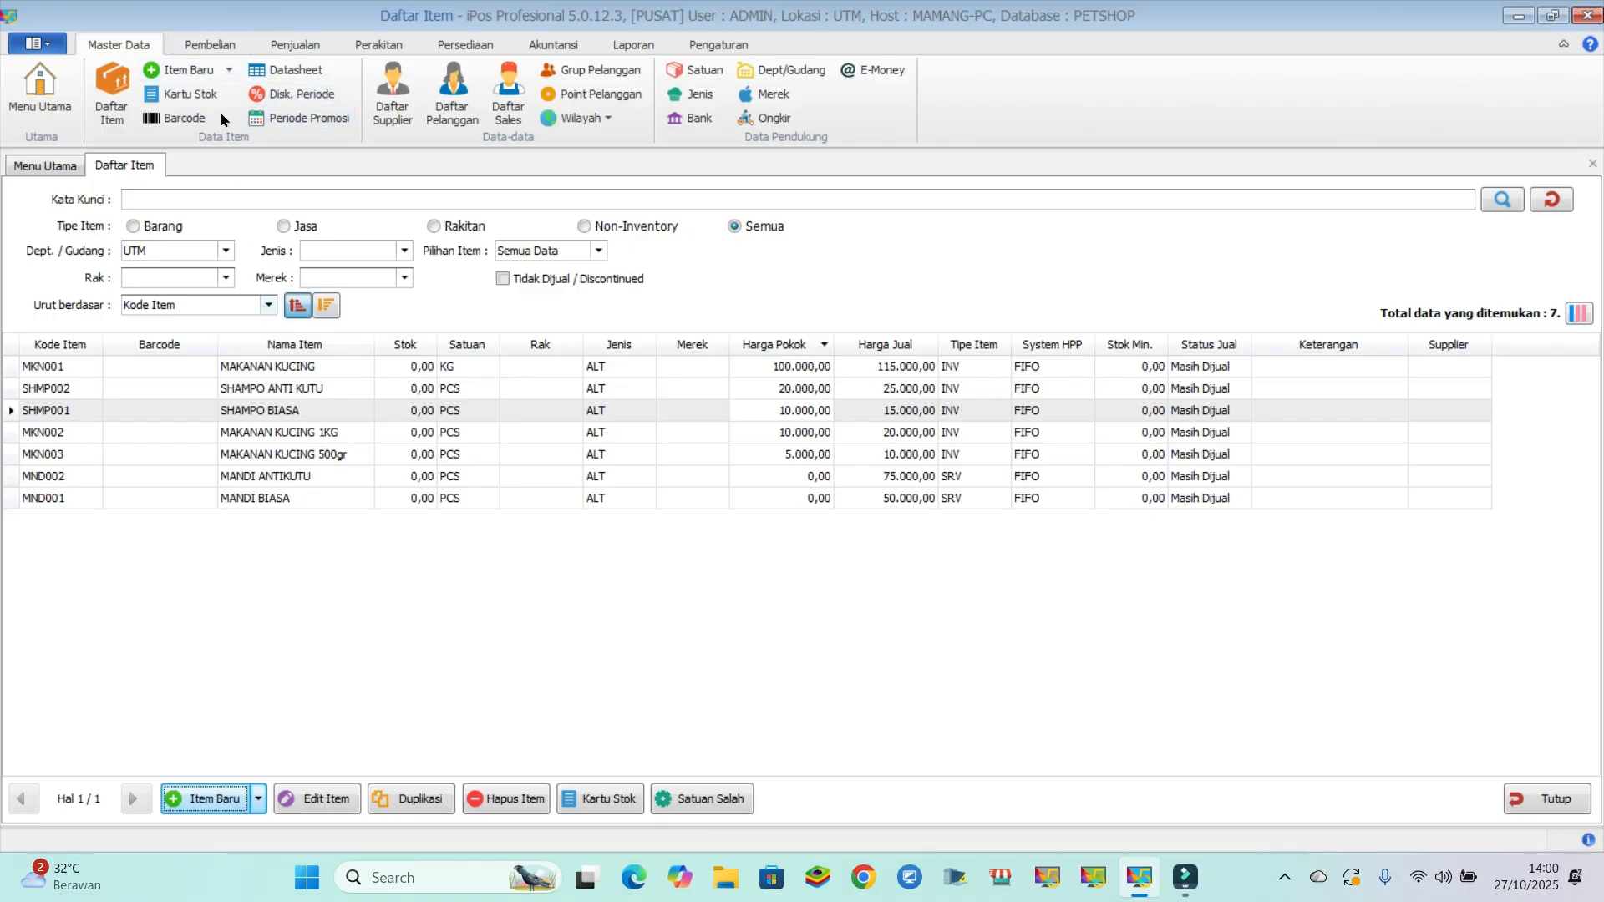
- Open the list of purchases (Daftar Pembelian) and start a new purchase transaction
{"action": "left_click", "coordinate": [210, 45]}
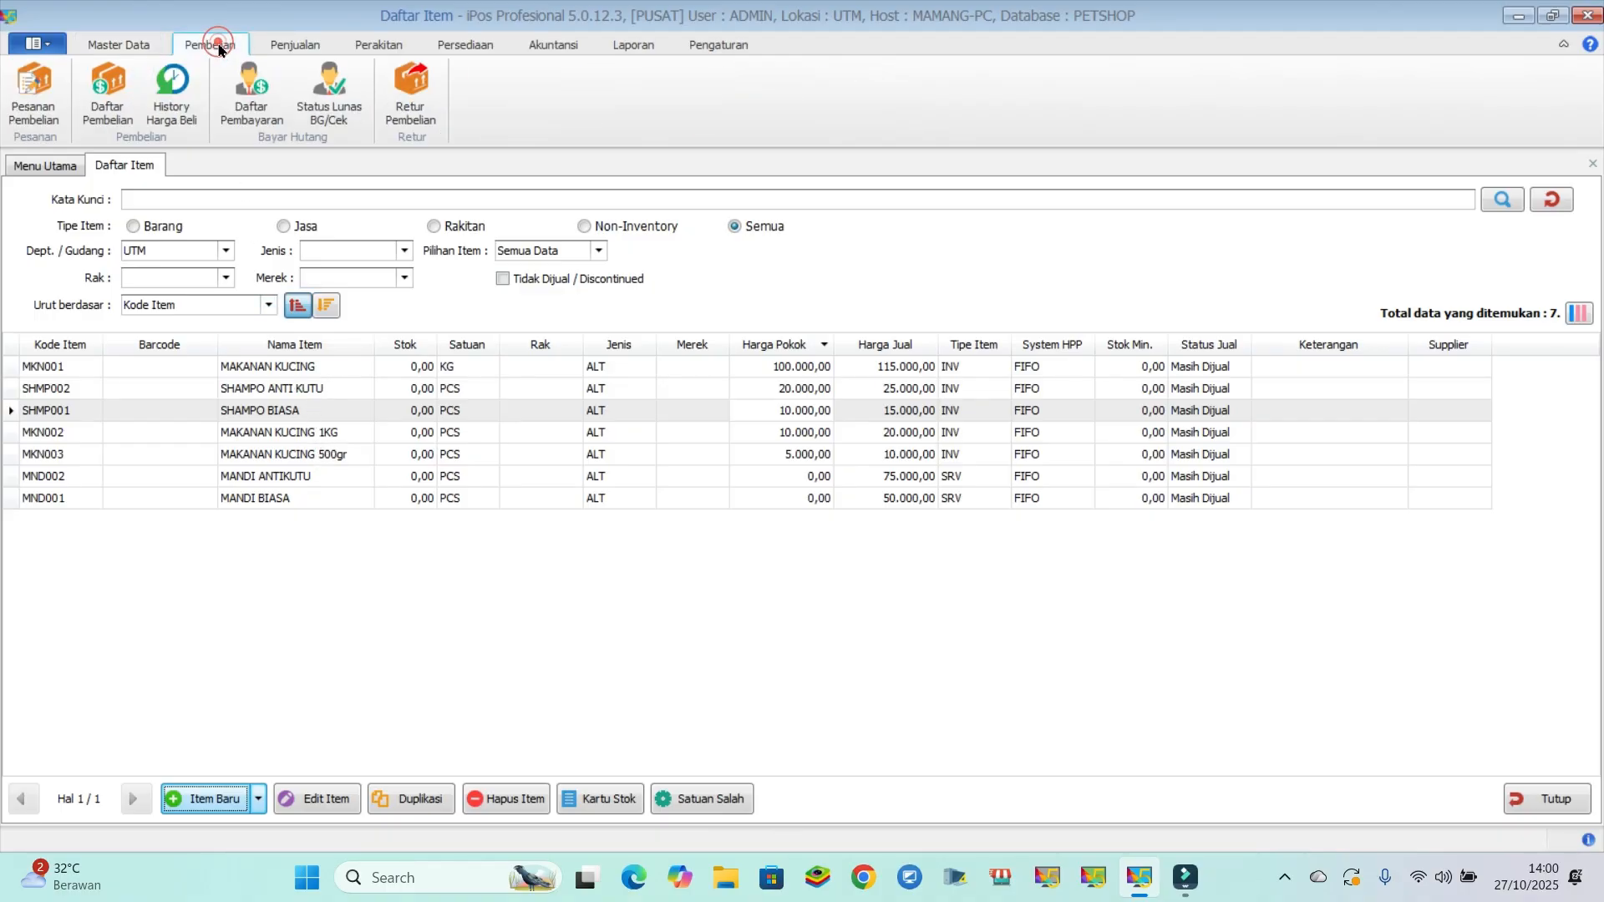
{"action": "left_click", "coordinate": [103, 104]}
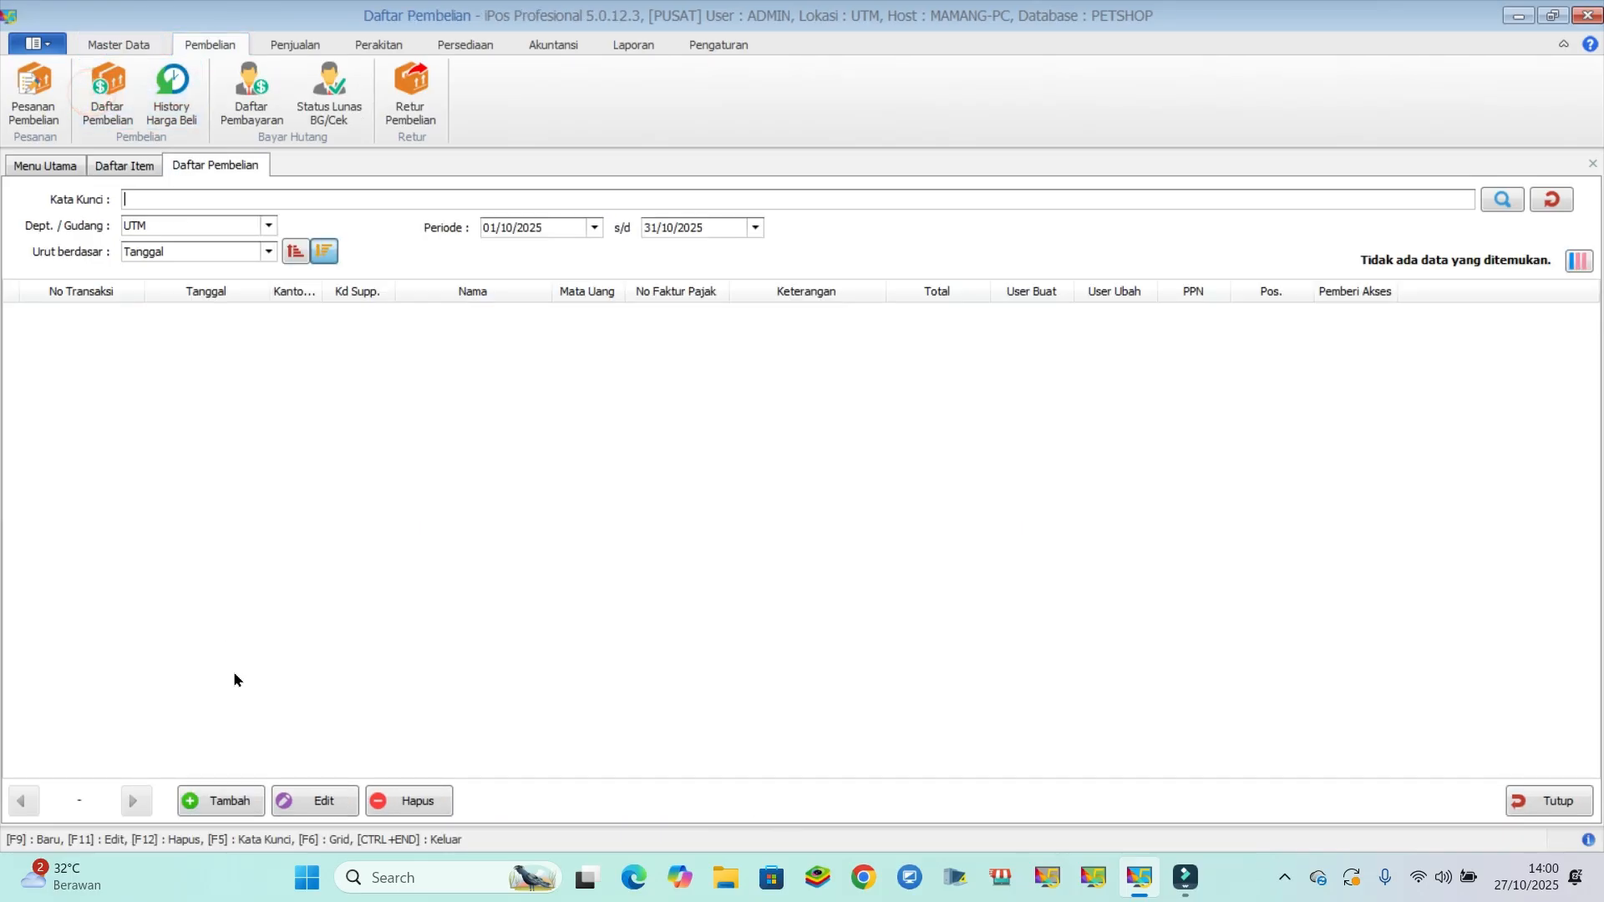
{"action": "left_click", "coordinate": [218, 794]}
- Try to assign SUPPLIER A to the purchase, then open the supplier list and close it without choosing
{"action": "left_click", "coordinate": [213, 244]}
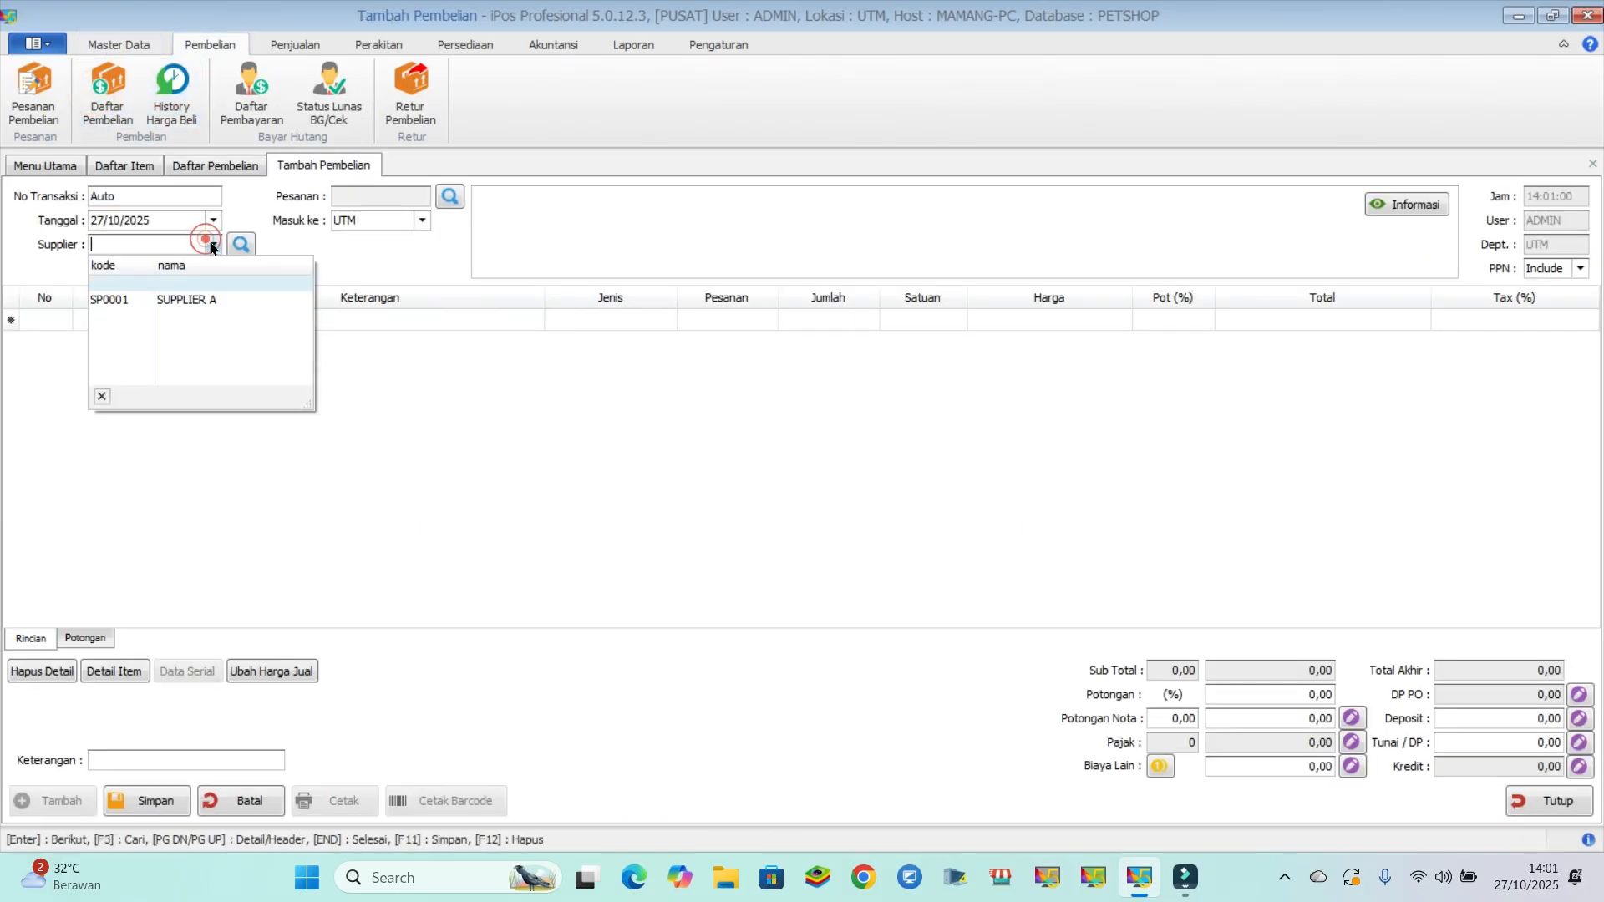
{"action": "left_click", "coordinate": [225, 296]}
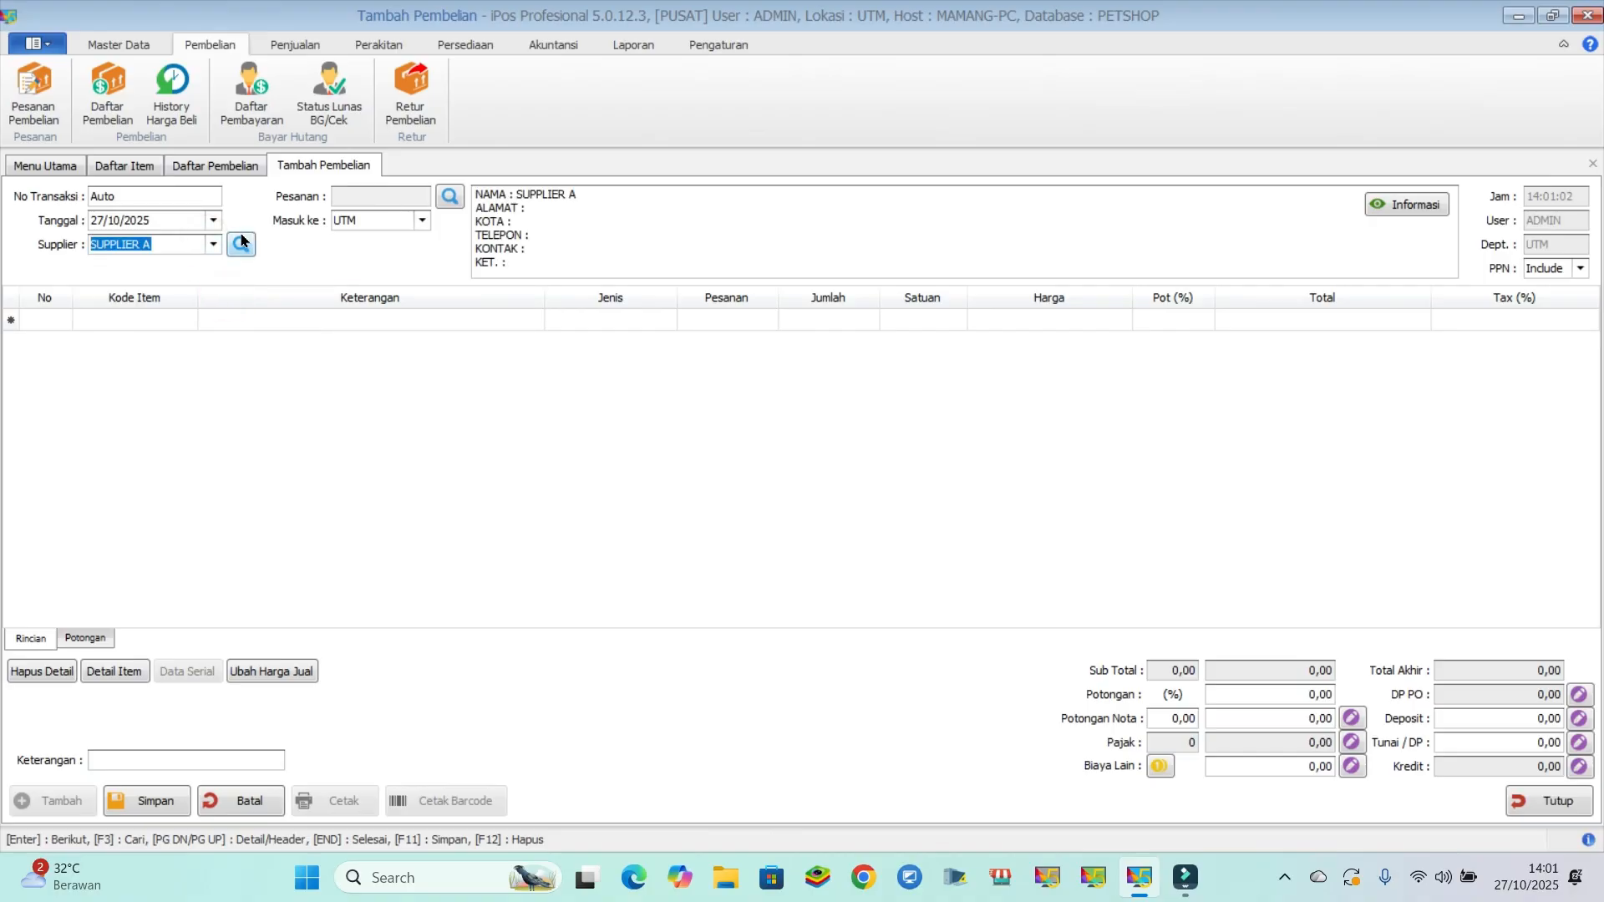
{"action": "left_click", "coordinate": [240, 244]}
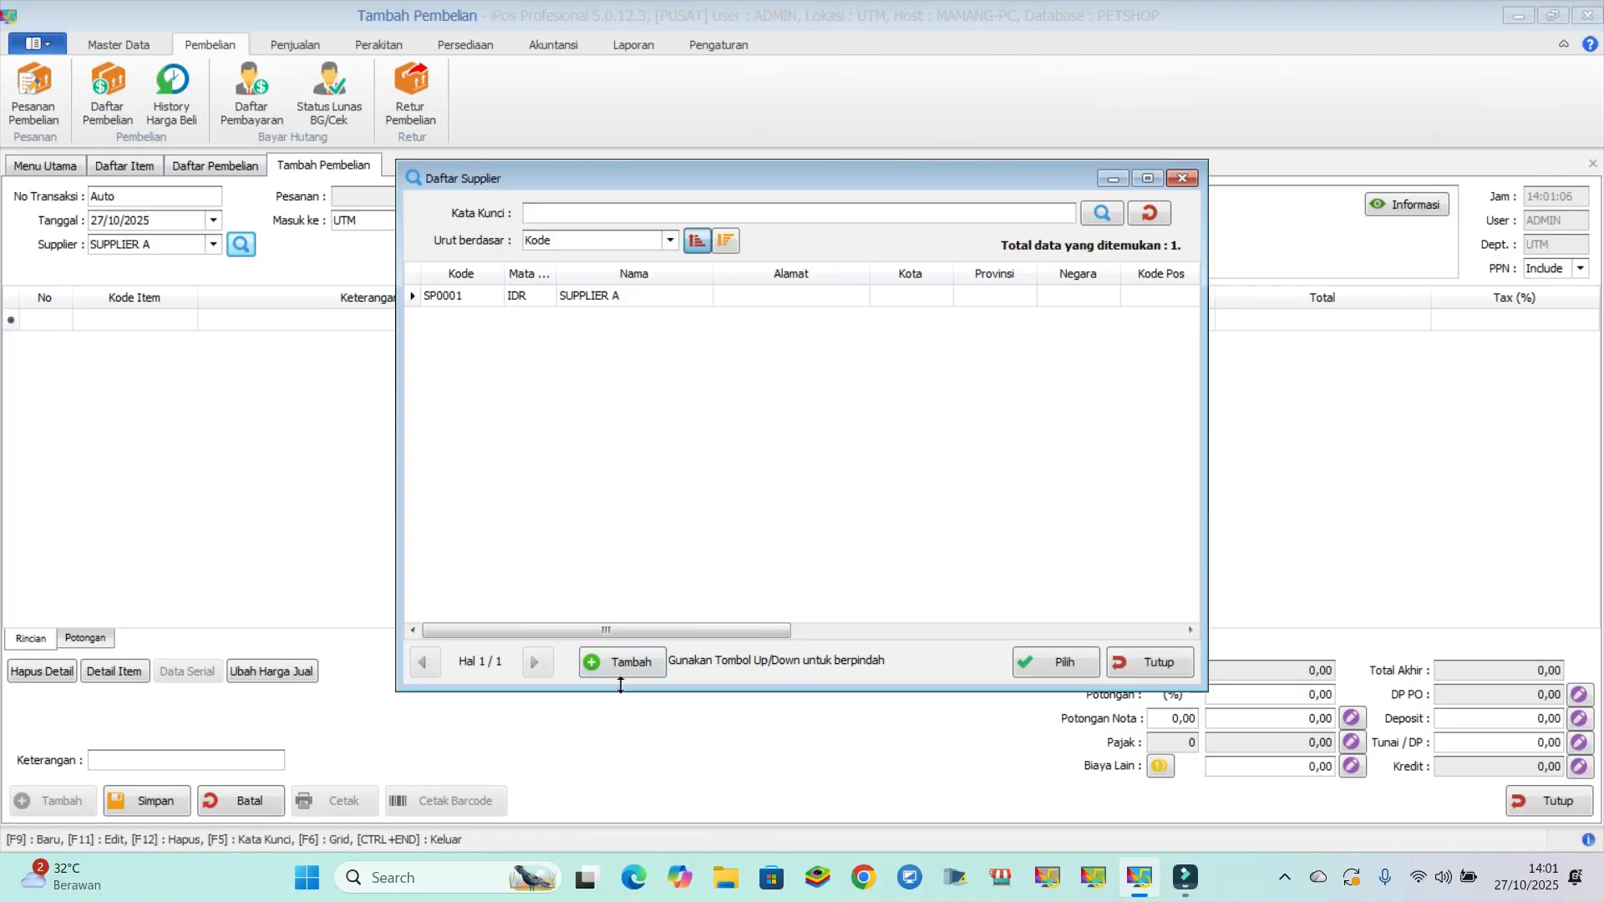
{"action": "left_click", "coordinate": [1141, 662]}
- Add SHAMPO BIASA and SHAMPO ANTI KUTU as purchase lines, finding each with the keyword "sha"
{"action": "left_click", "coordinate": [161, 320]}
{"action": "type", "text": "sha"}
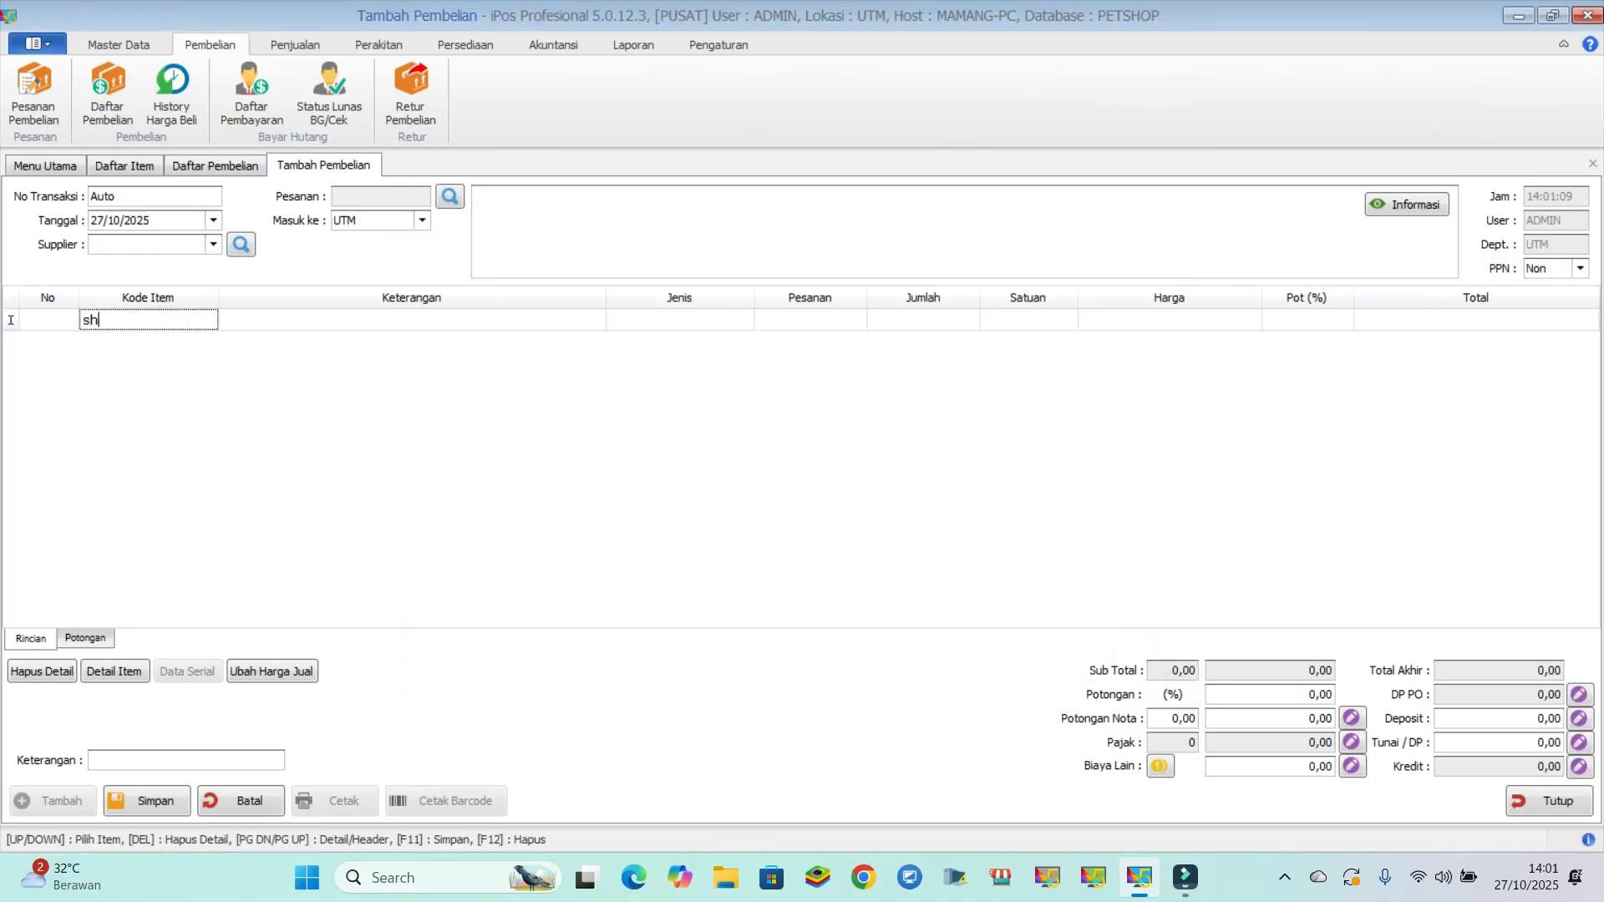
{"action": "key", "text": "Return"}
{"action": "double_click", "coordinate": [599, 367]}
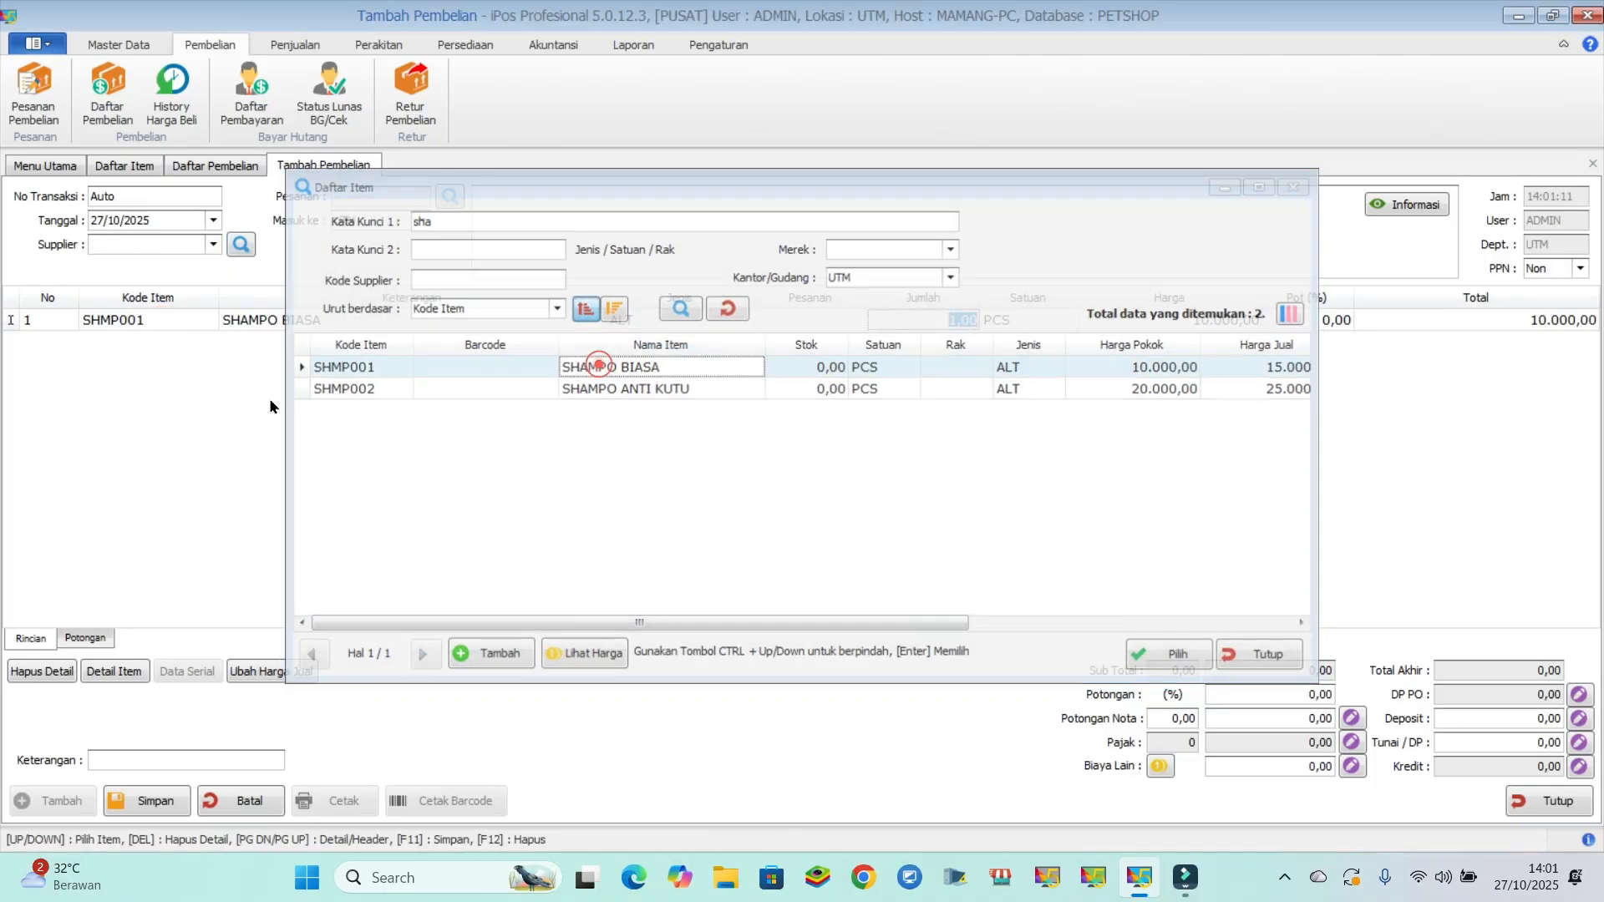
{"action": "left_click", "coordinate": [114, 341]}
{"action": "type", "text": "sha"}
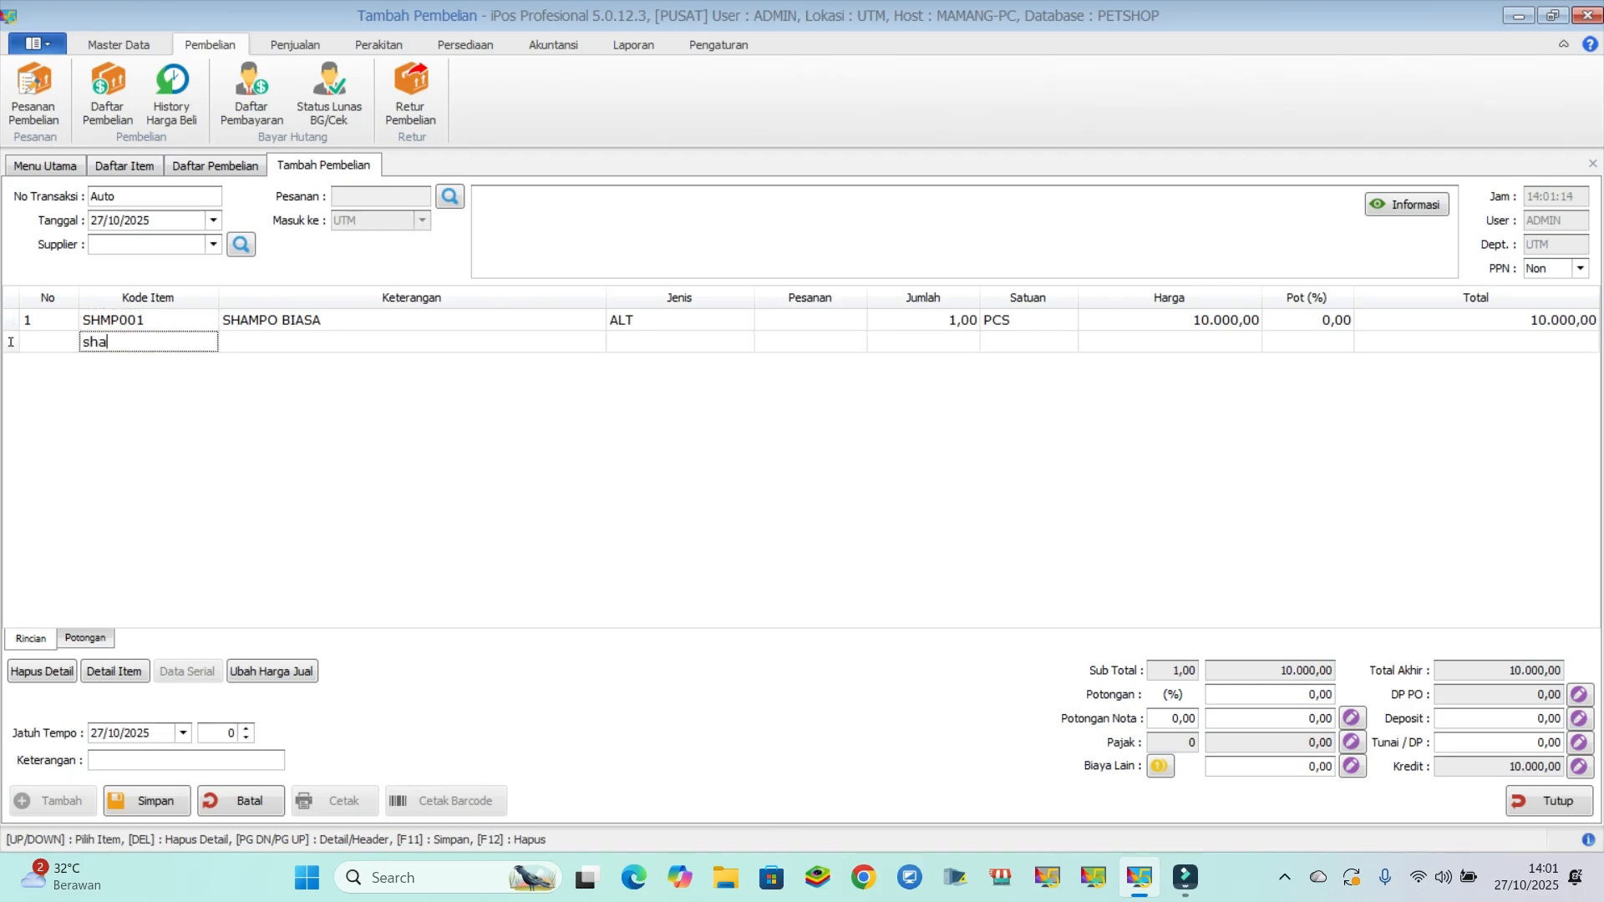
{"action": "key", "text": "Return"}
{"action": "double_click", "coordinate": [572, 389]}
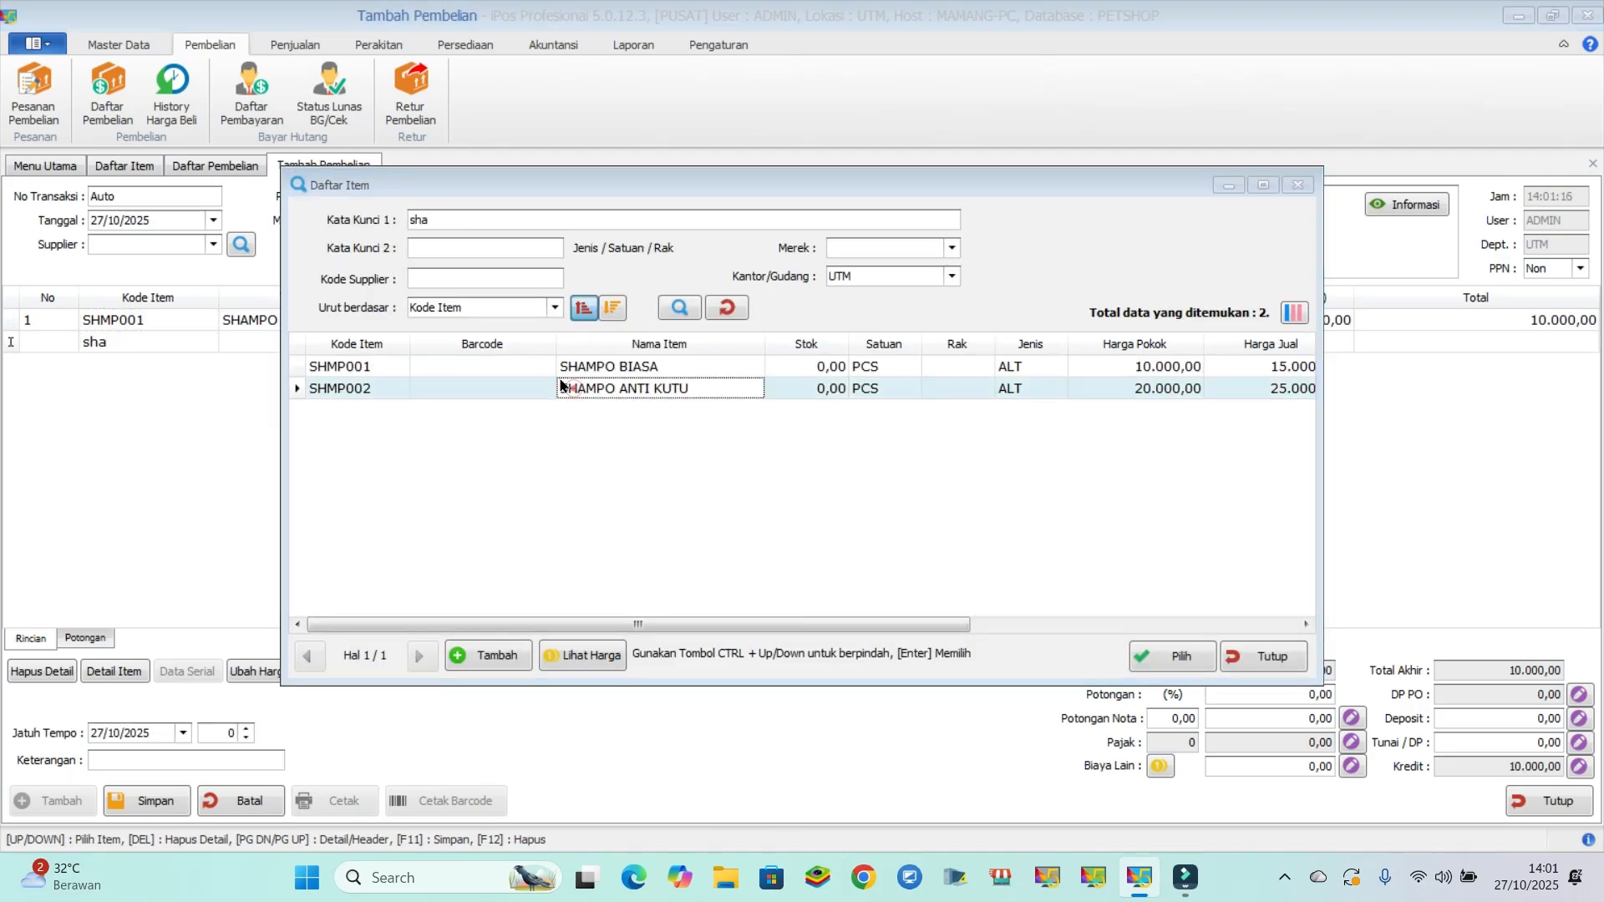
- Set the purchase quantity of SHAMPO BIASA to 10
{"action": "left_click", "coordinate": [871, 320]}
{"action": "left_click", "coordinate": [934, 320]}
{"action": "type", "text": "10"}
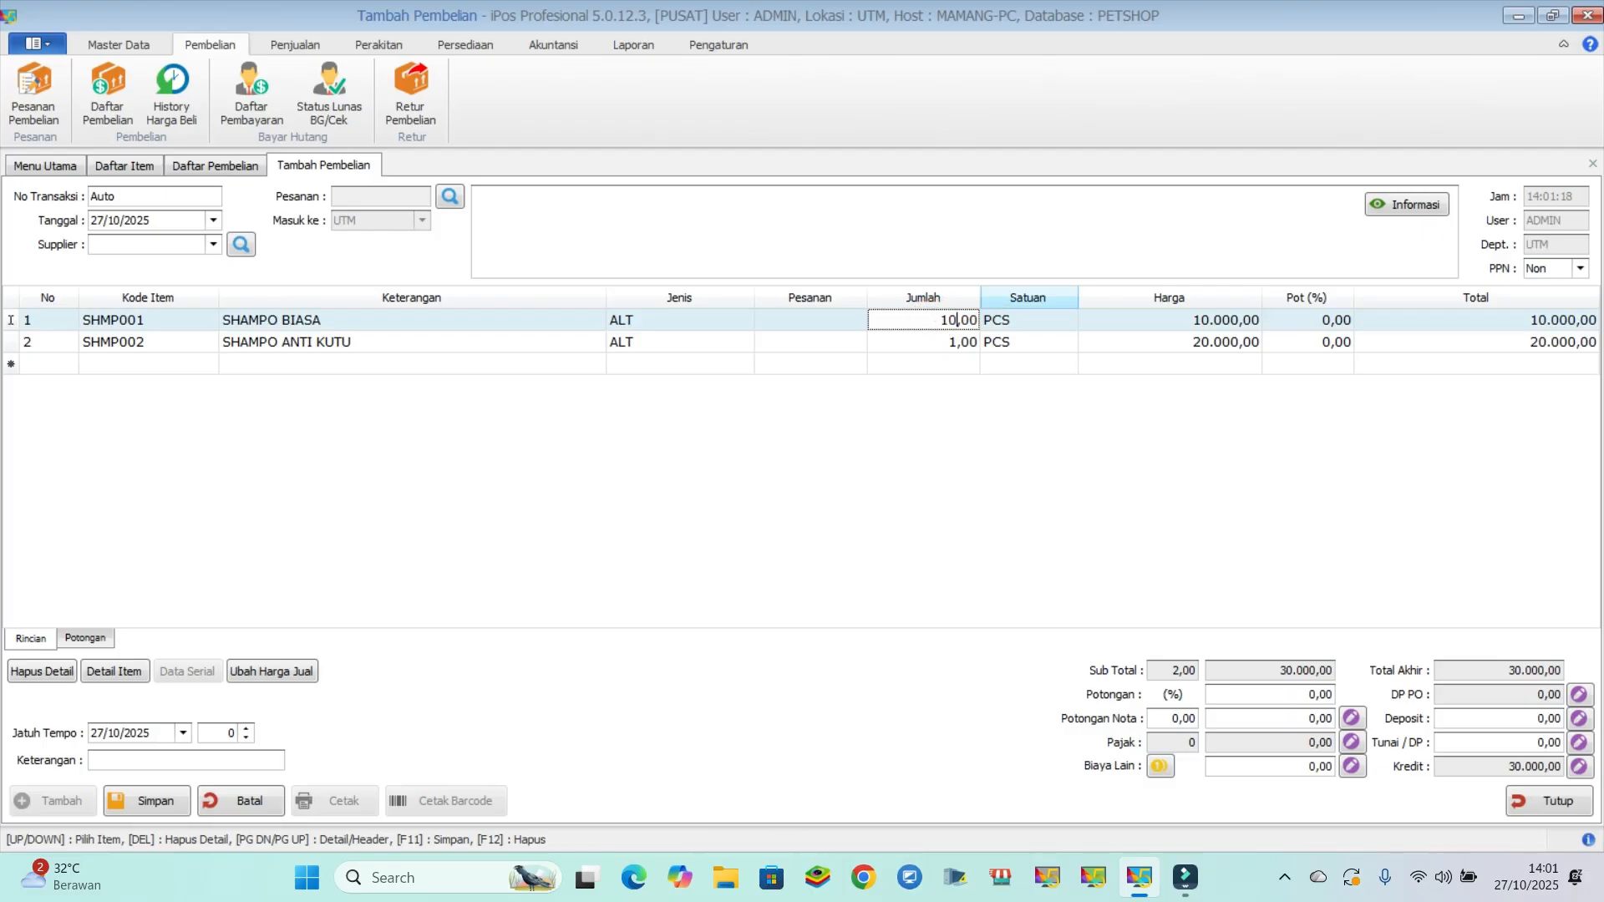
- Set the purchase quantity of SHAMPO ANTI KUTU to 10
{"action": "left_click", "coordinate": [933, 344]}
{"action": "type", "text": "0"}
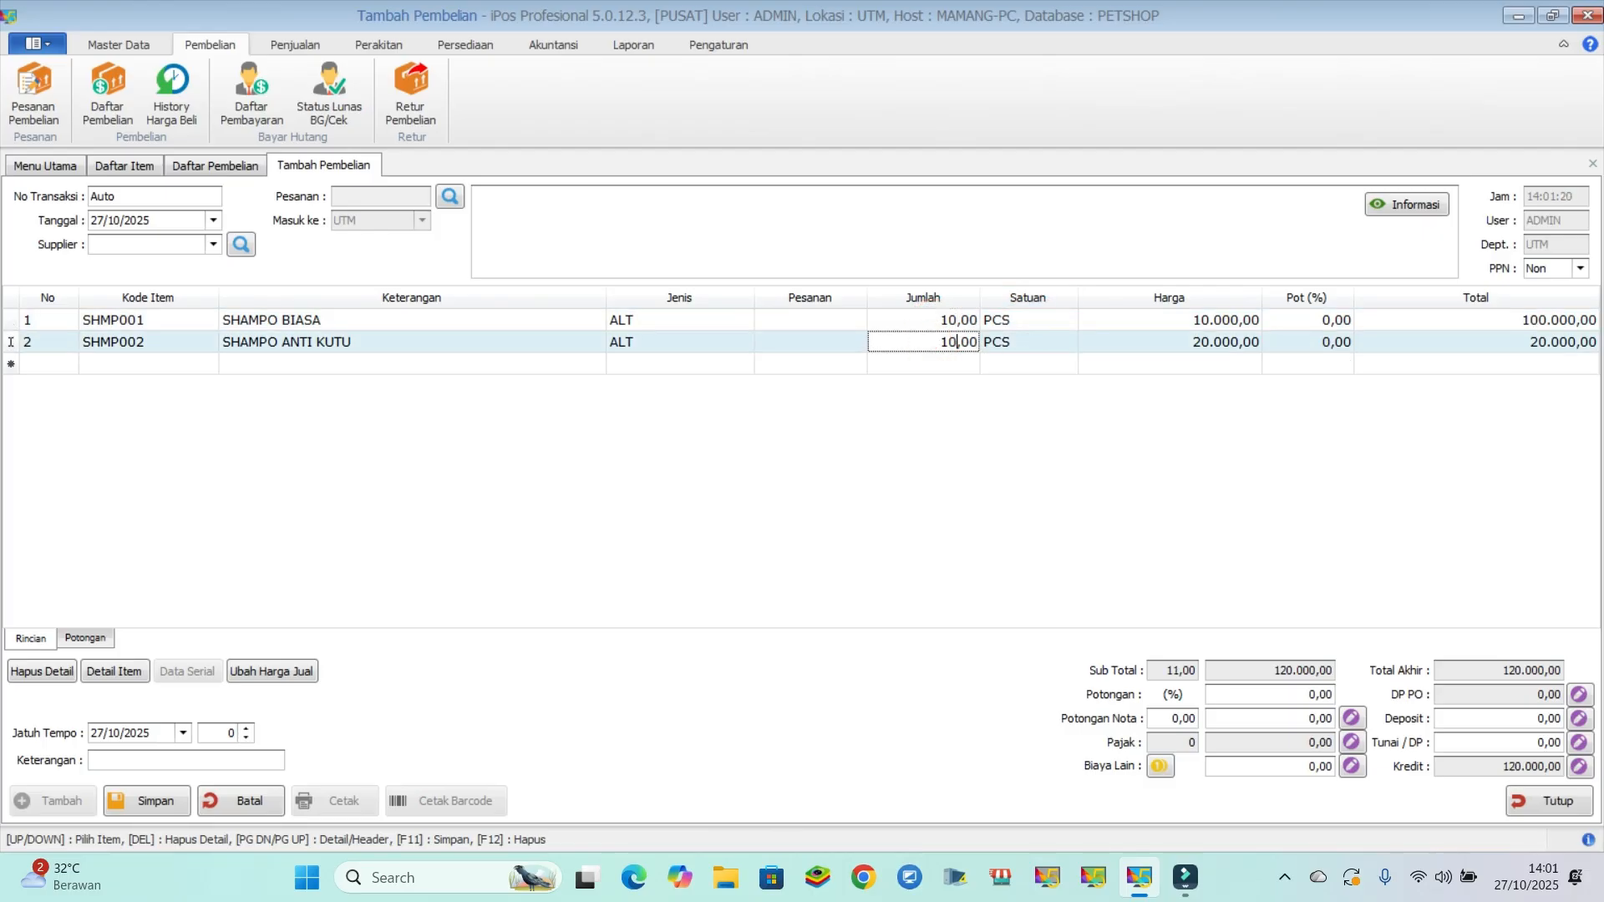
{"action": "left_click", "coordinate": [1016, 412]}
- Assign SUPPLIER A to the purchase and save the transaction
{"action": "left_click", "coordinate": [214, 244]}
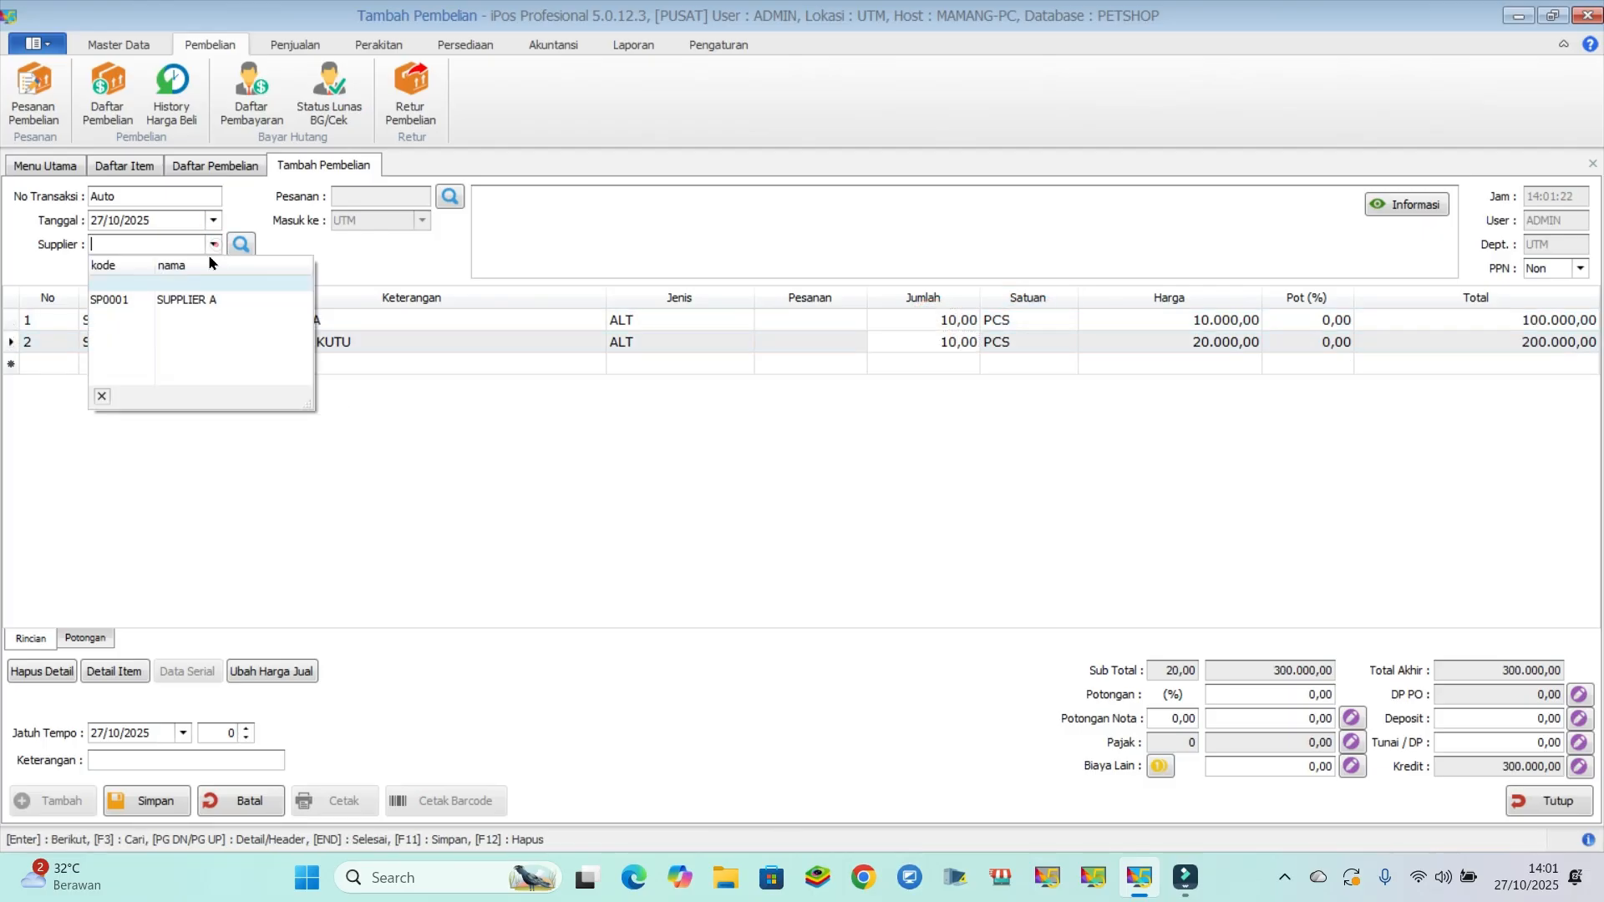
{"action": "left_click", "coordinate": [208, 301]}
{"action": "left_click", "coordinate": [153, 805]}
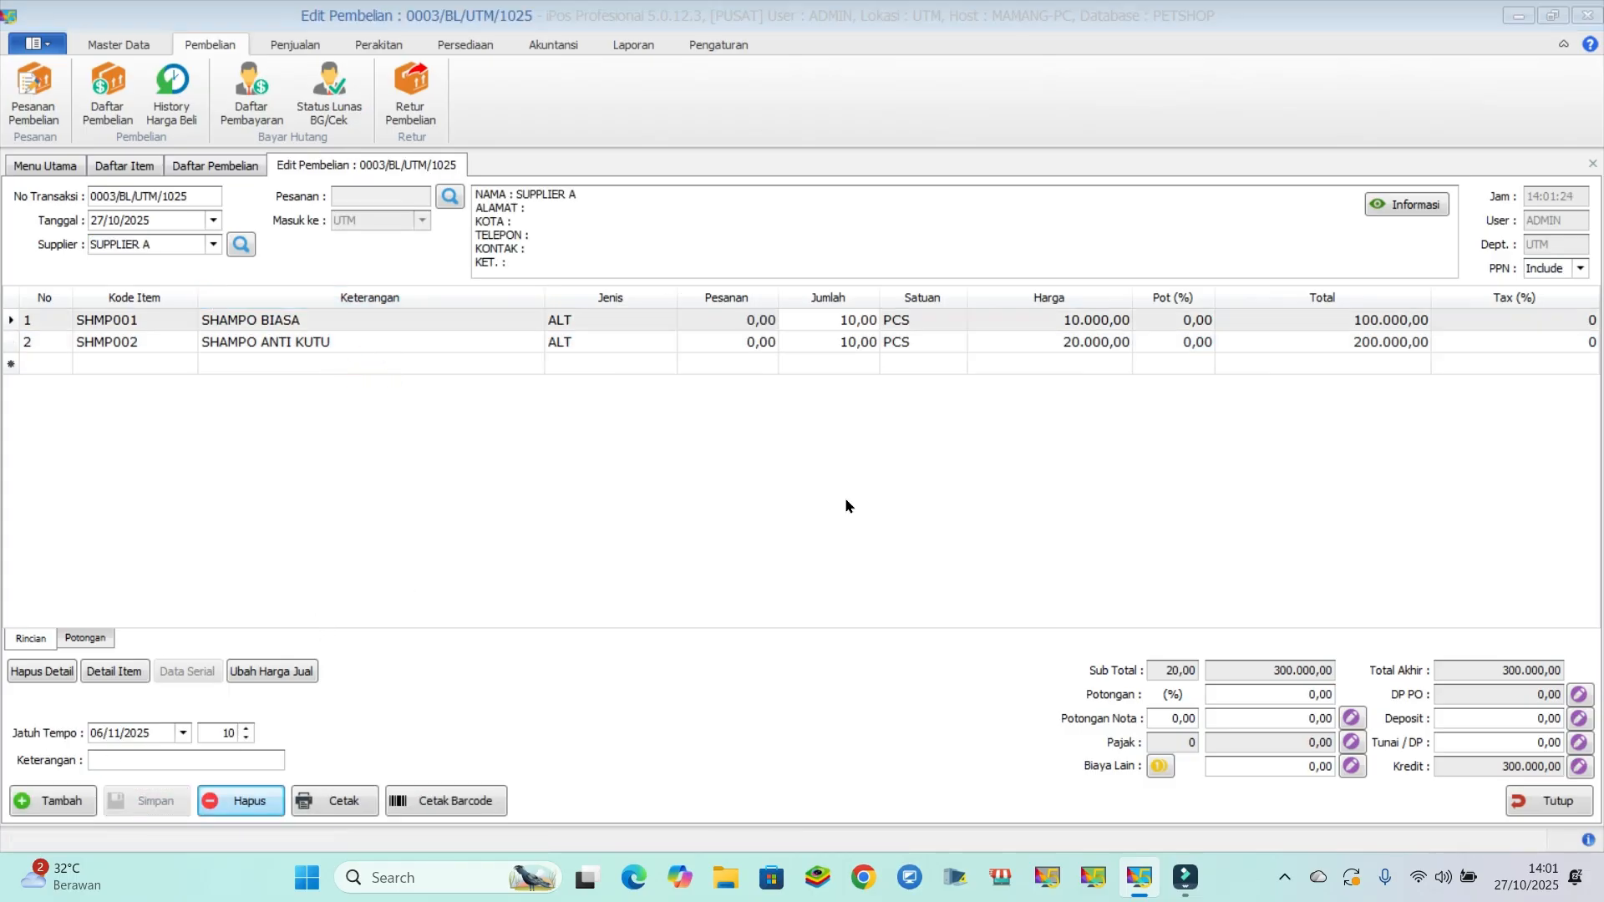
{"action": "left_click", "coordinate": [937, 506]}
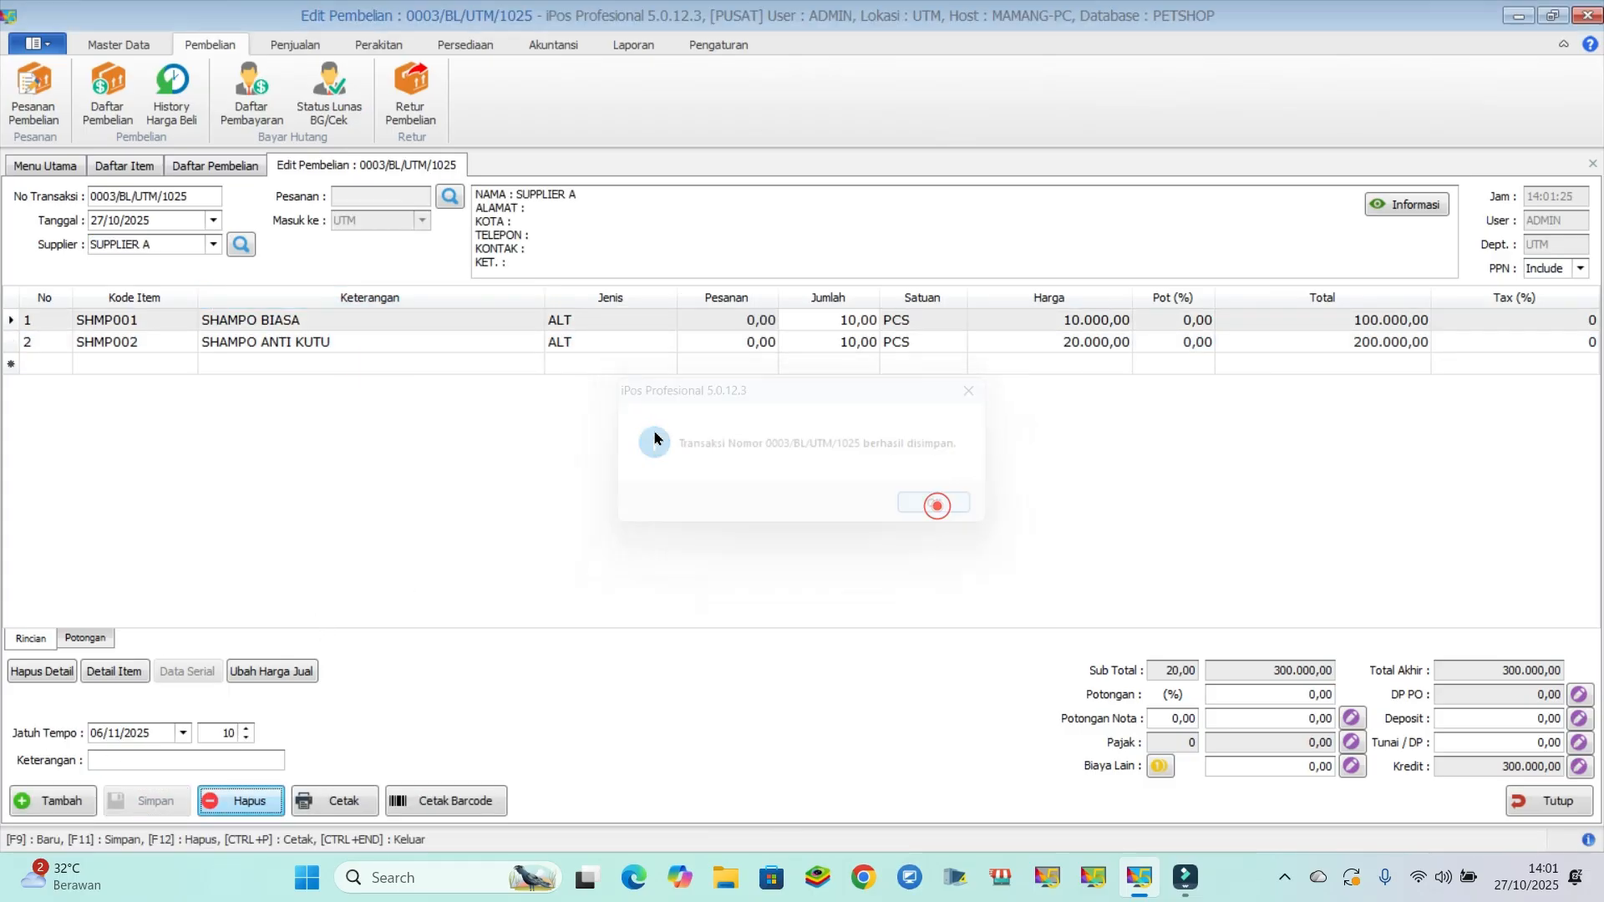
- Close the purchase form and the purchase list, and refresh the item list to check the shampoo stock
{"action": "left_click", "coordinate": [1539, 804]}
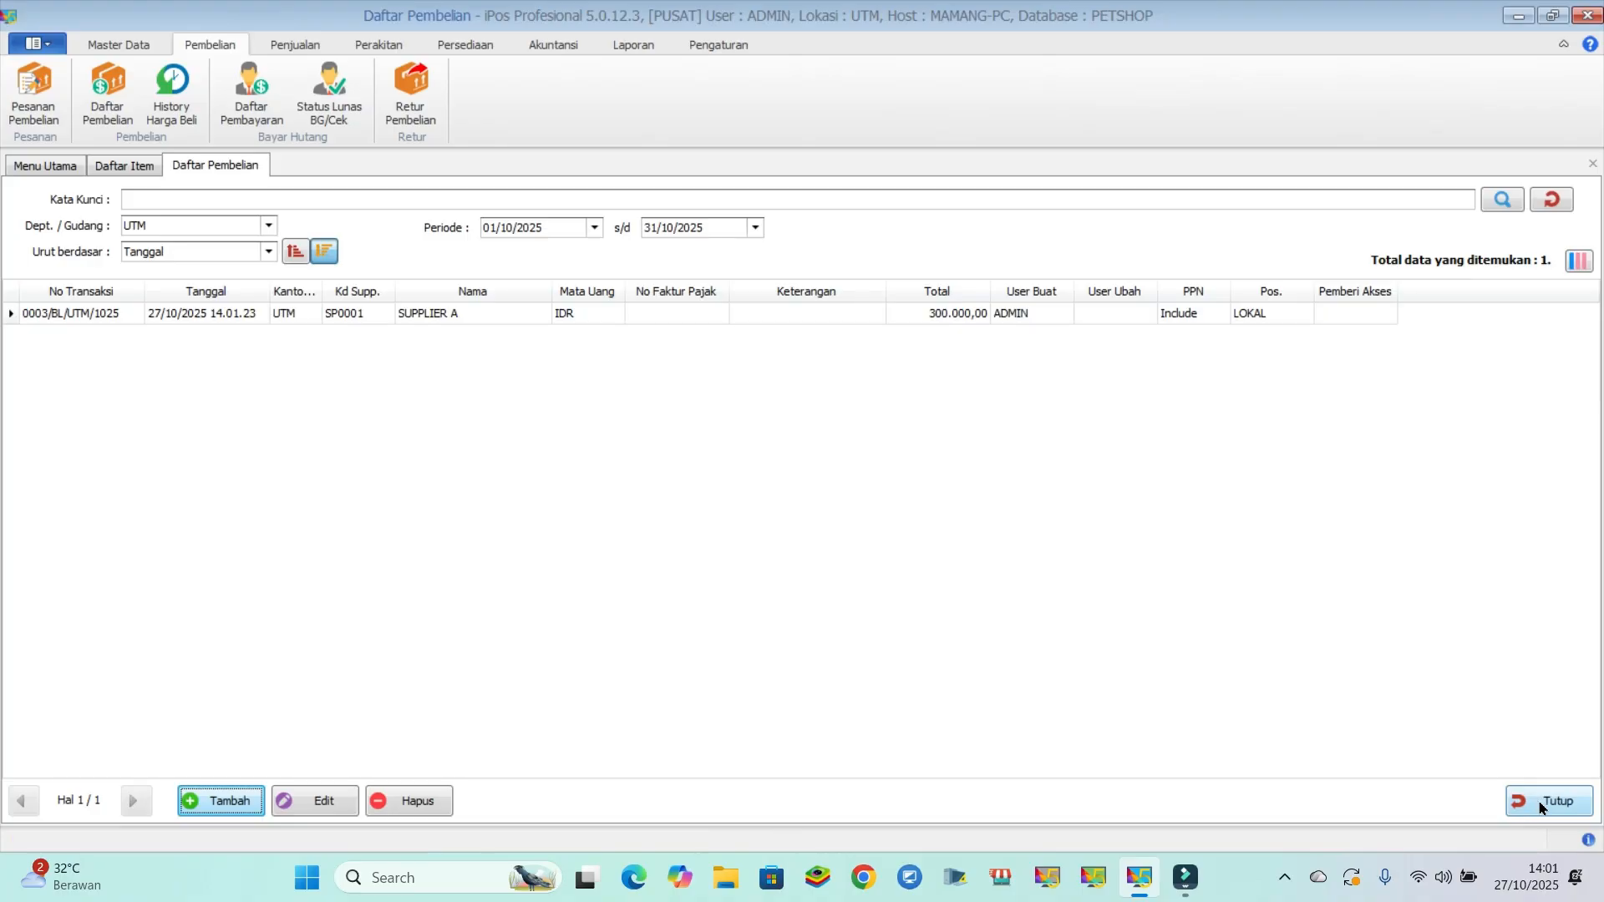
{"action": "left_click", "coordinate": [1542, 803]}
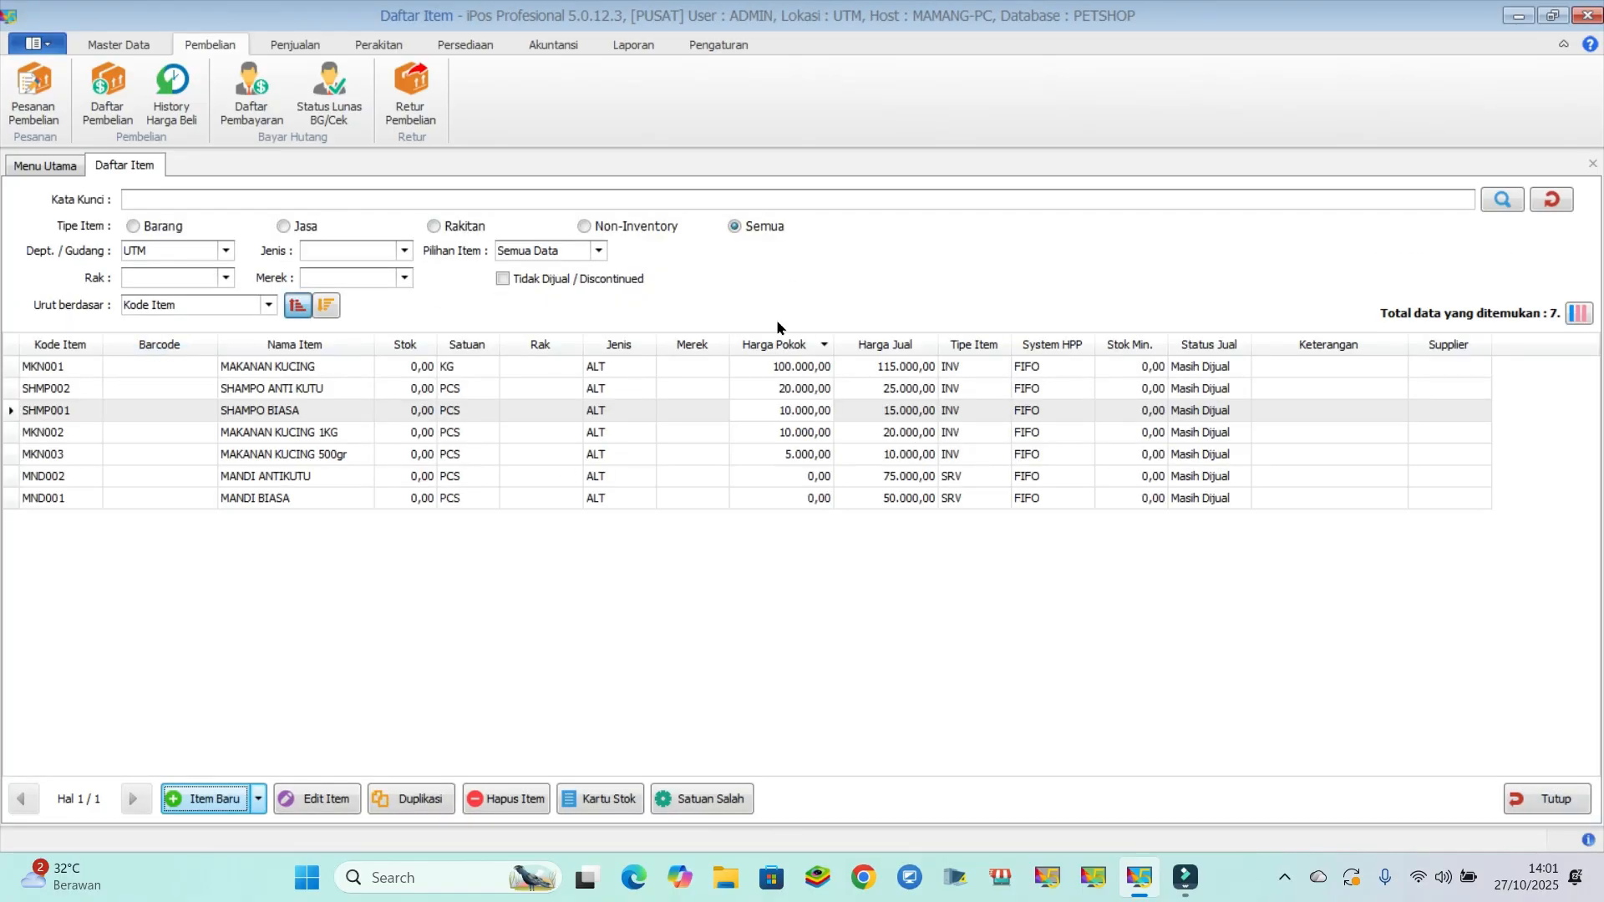
{"action": "left_click", "coordinate": [1502, 199]}
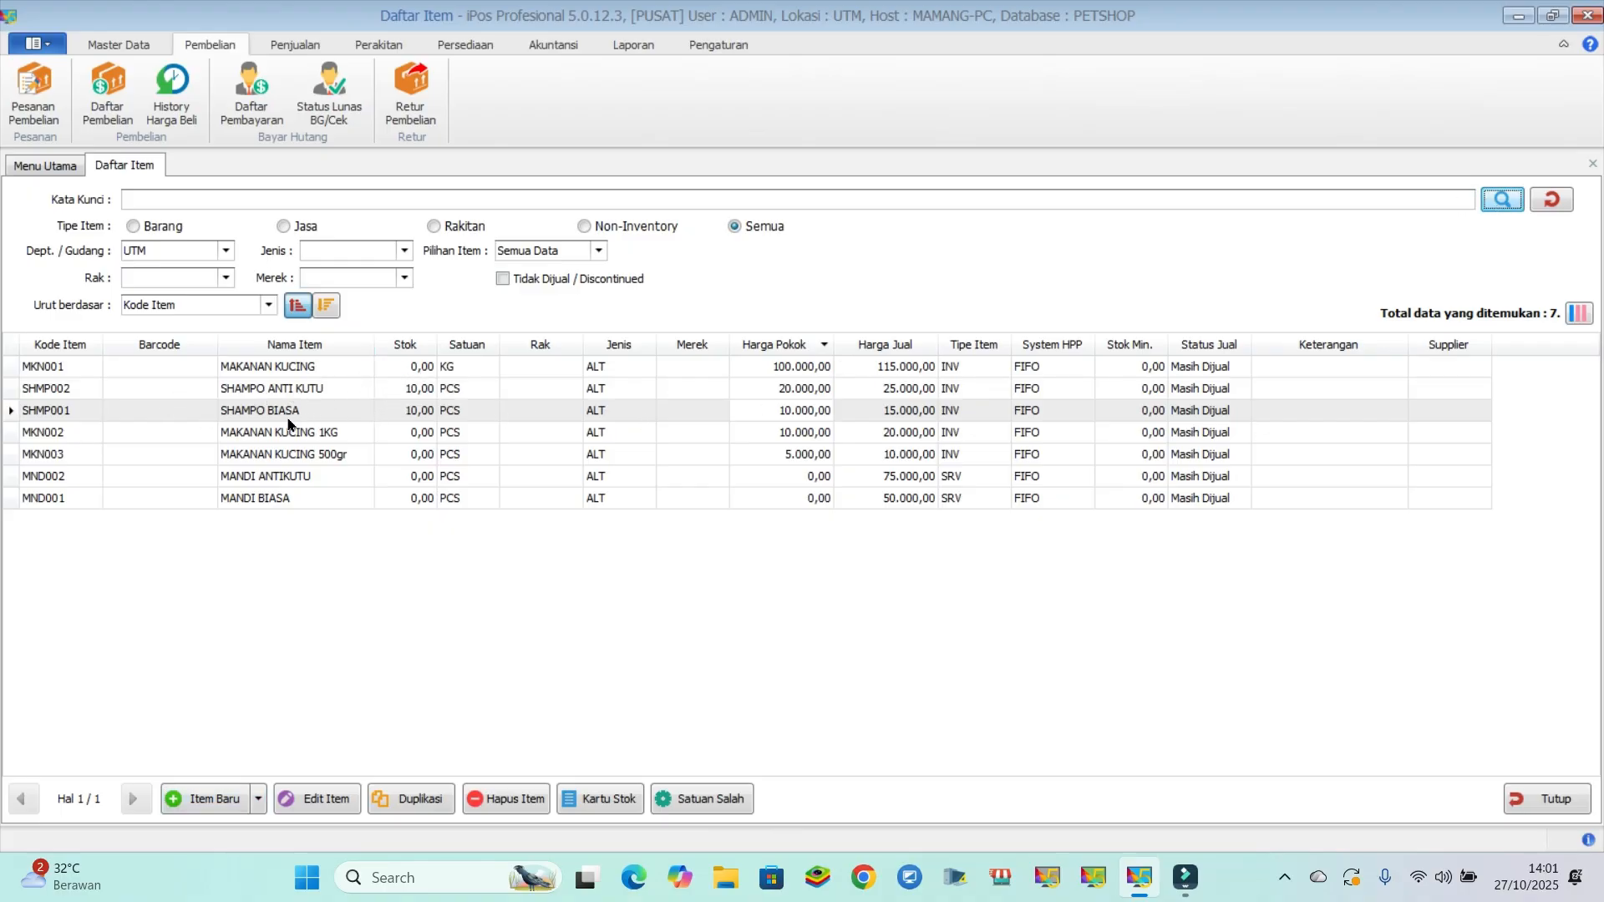
- Open the list of cashier sales (Daftar Penjualan Kasir) and start a new cashier transaction
{"action": "left_click", "coordinate": [295, 44]}
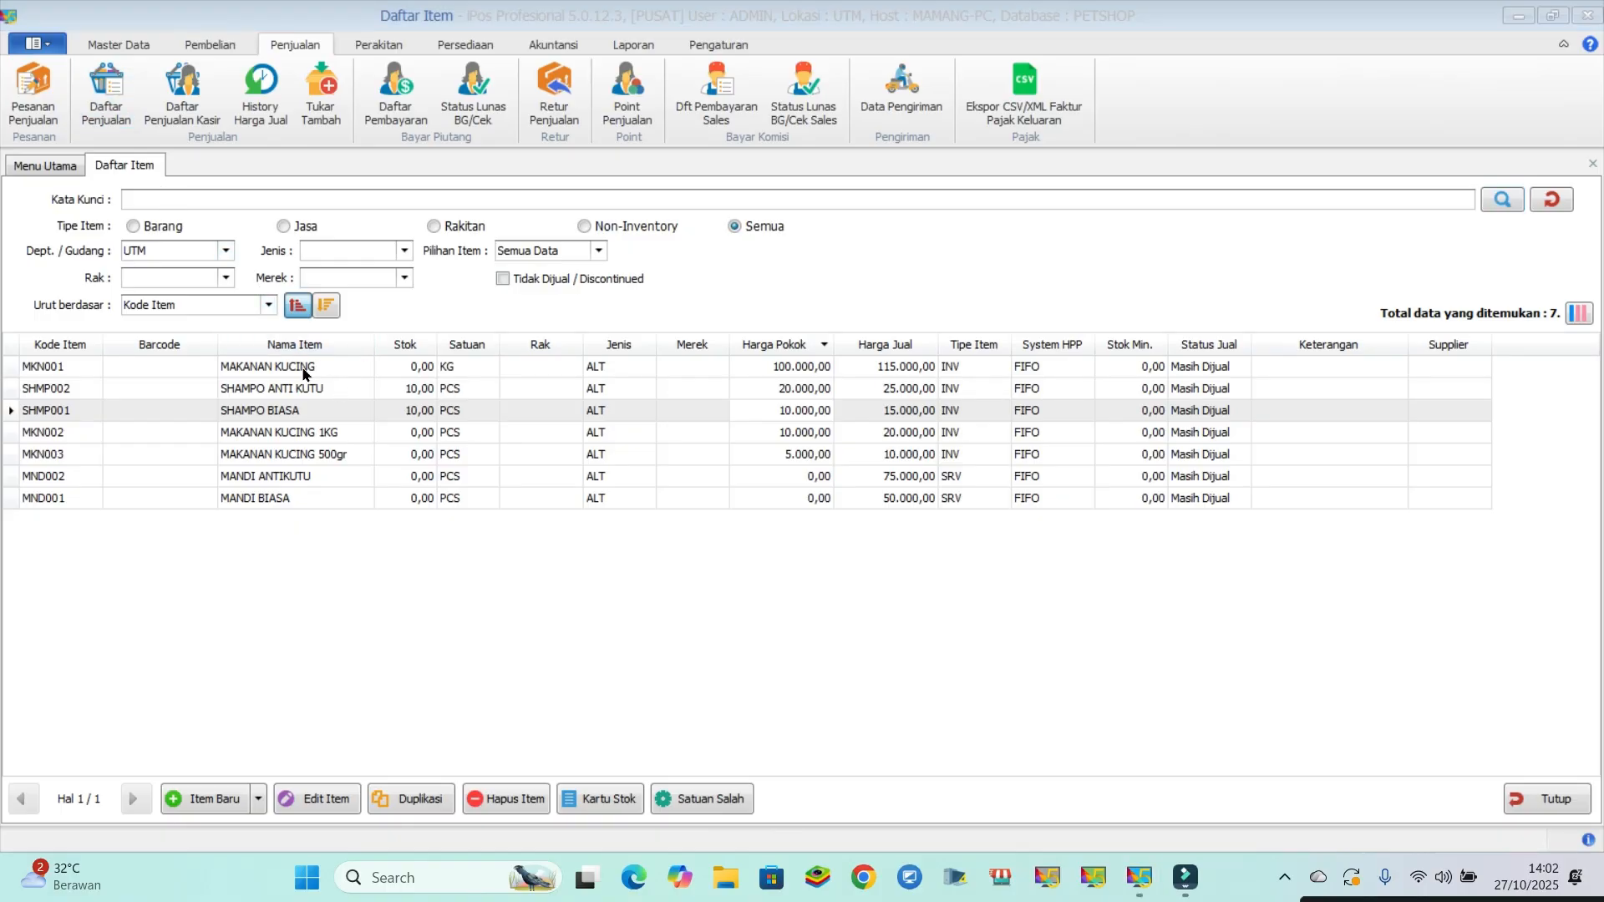
{"action": "left_click", "coordinate": [178, 106]}
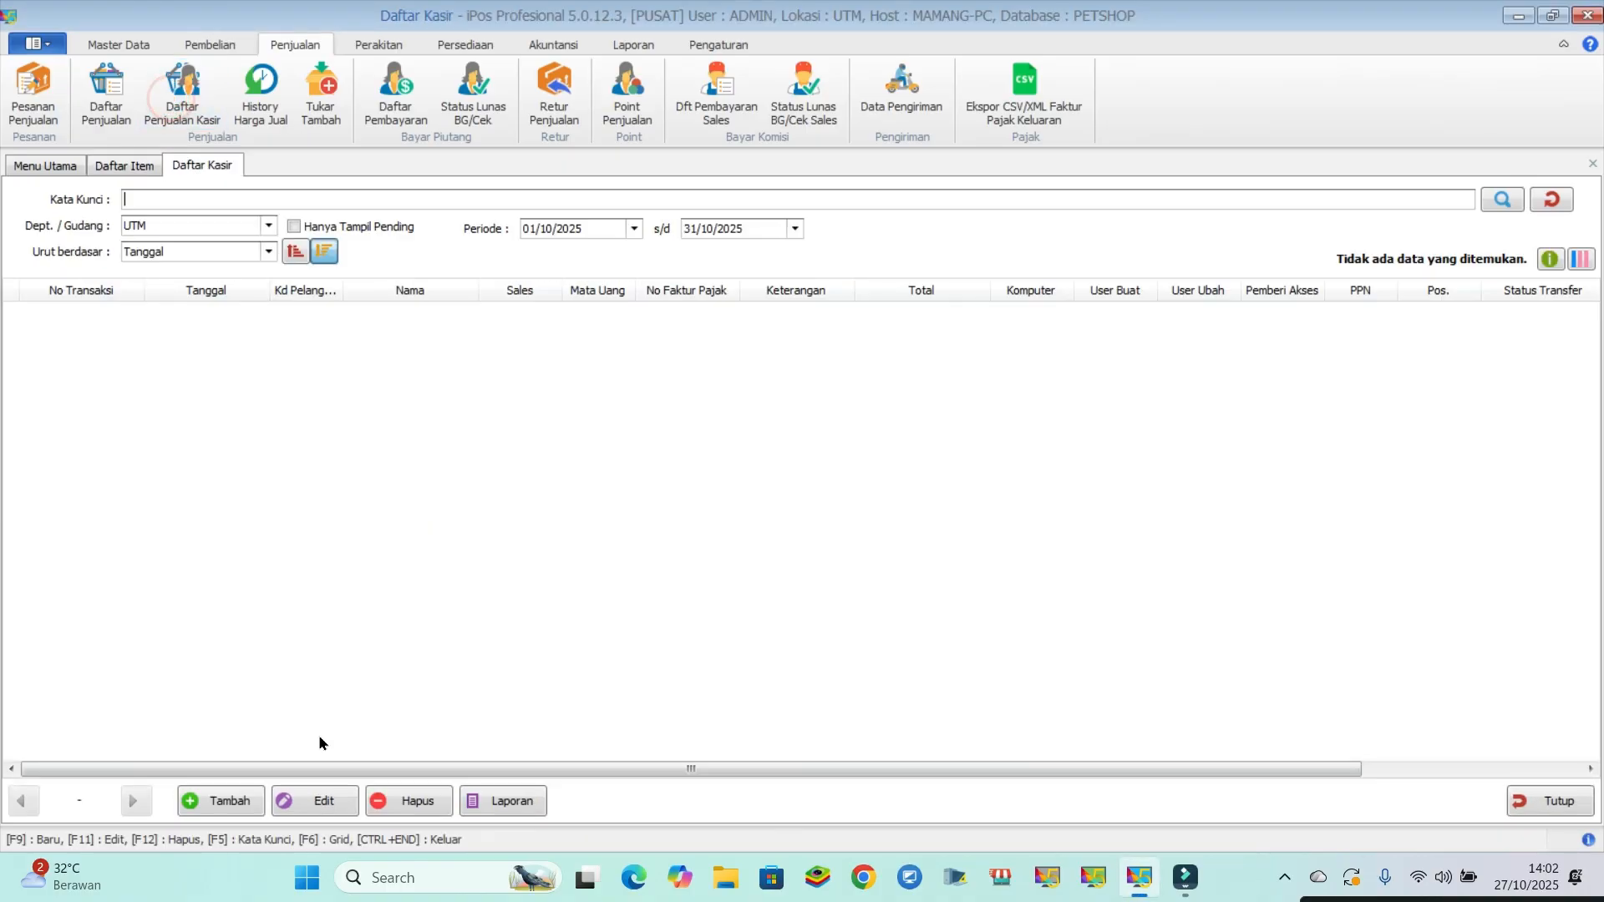
{"action": "left_click", "coordinate": [219, 801]}
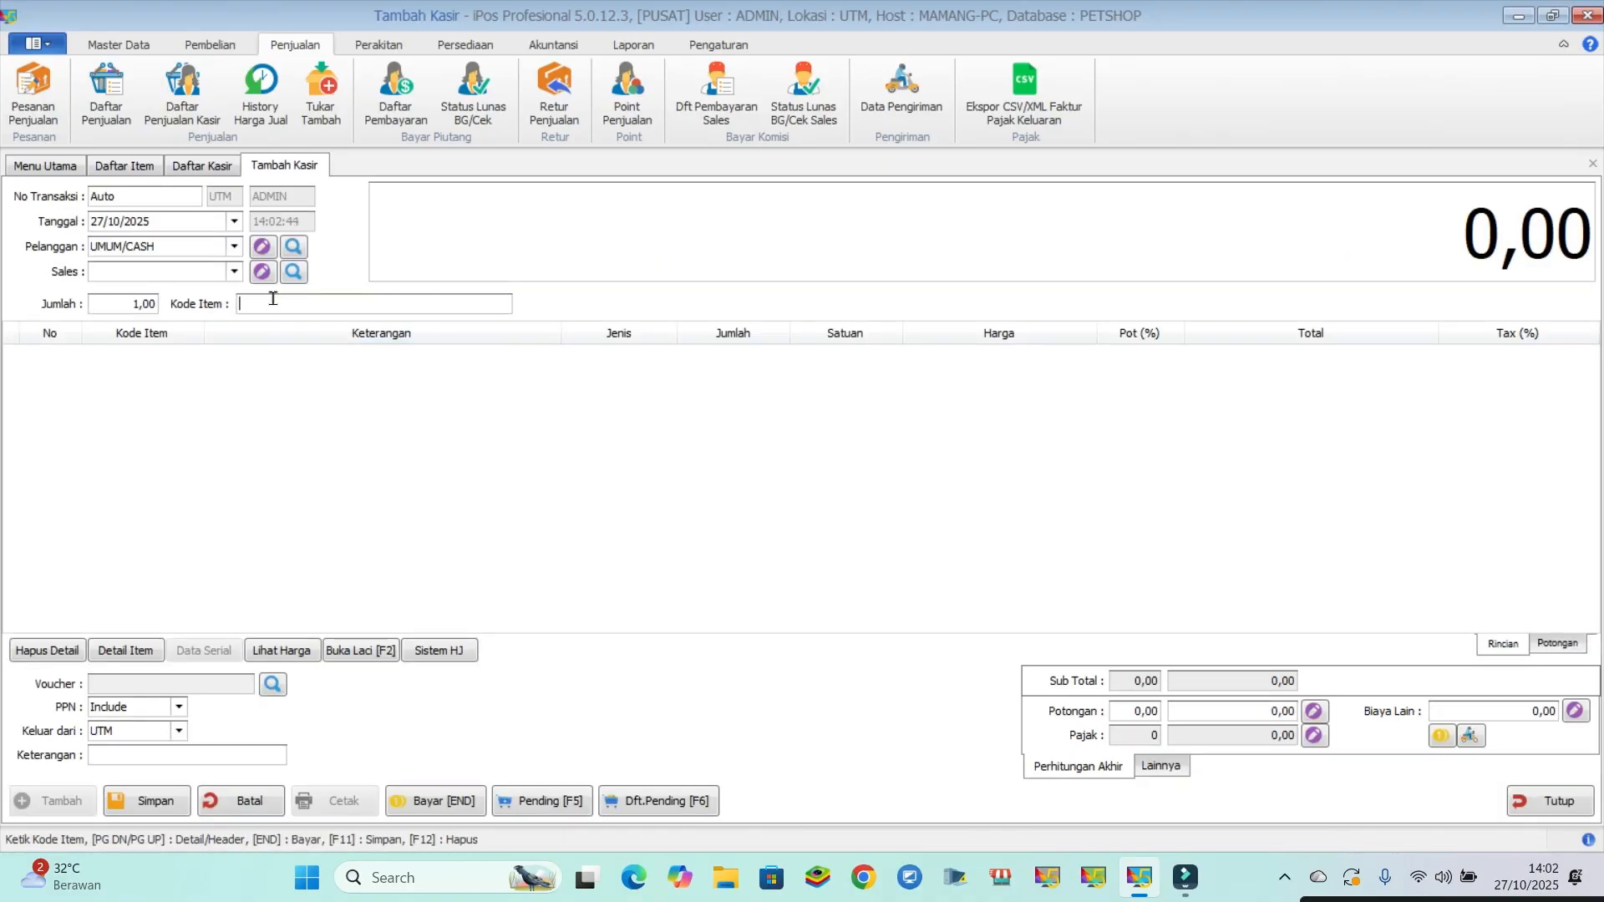
- Add the service MANDI BIASA to the cashier sale, finding it with the keyword "mand"
{"action": "type", "text": "mand"}
{"action": "key", "text": "Return"}
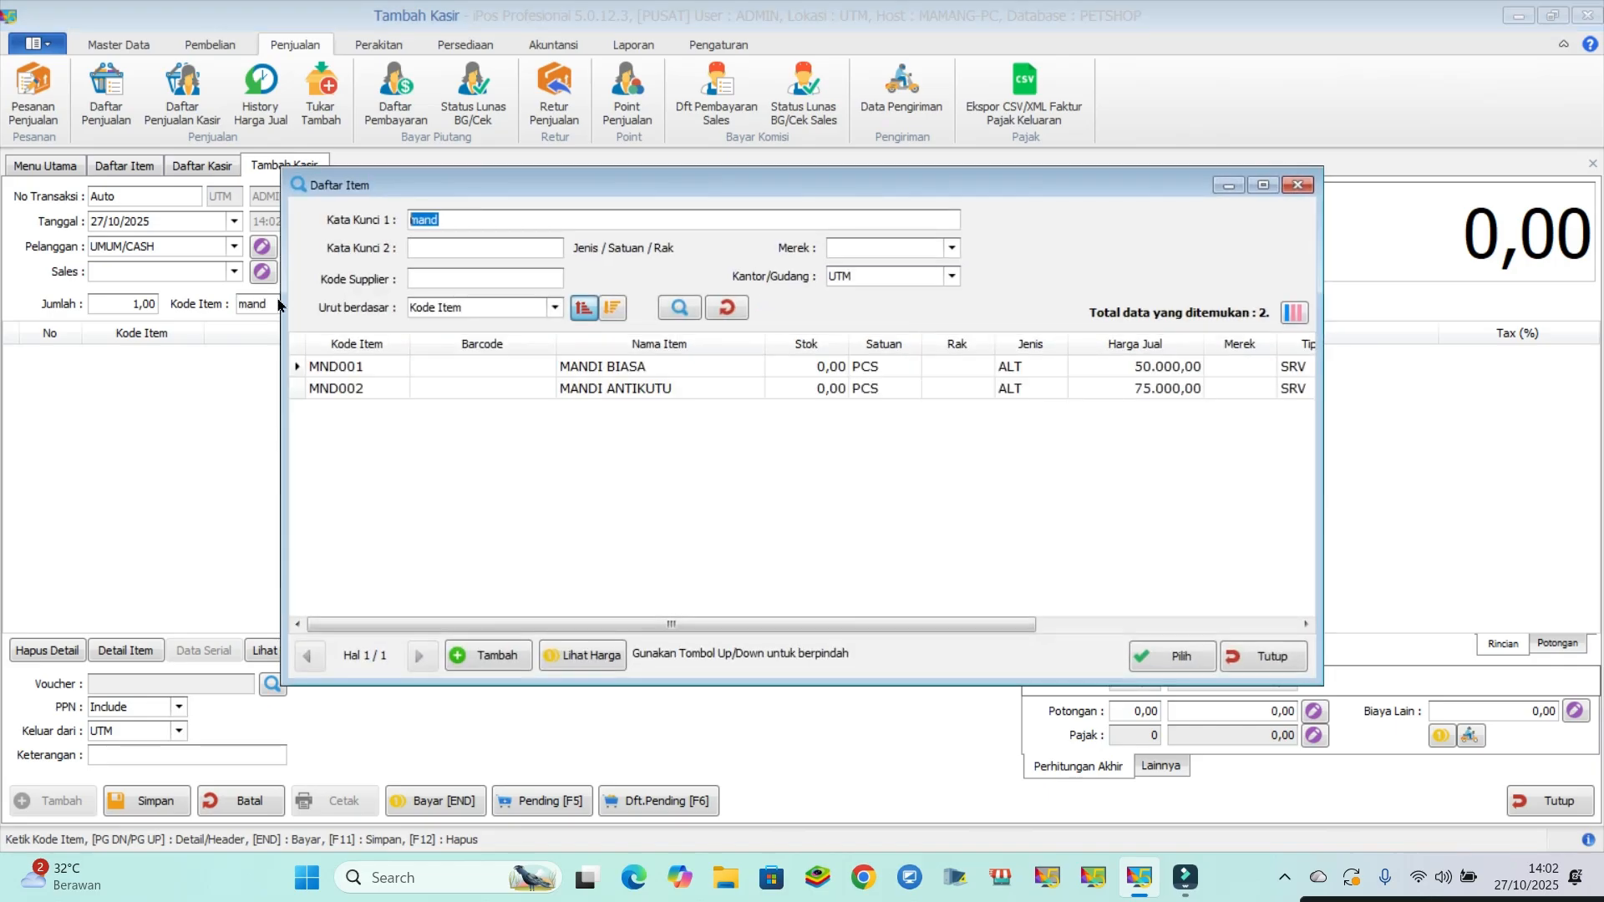
{"action": "left_click", "coordinate": [644, 368]}
{"action": "double_click", "coordinate": [643, 368]}
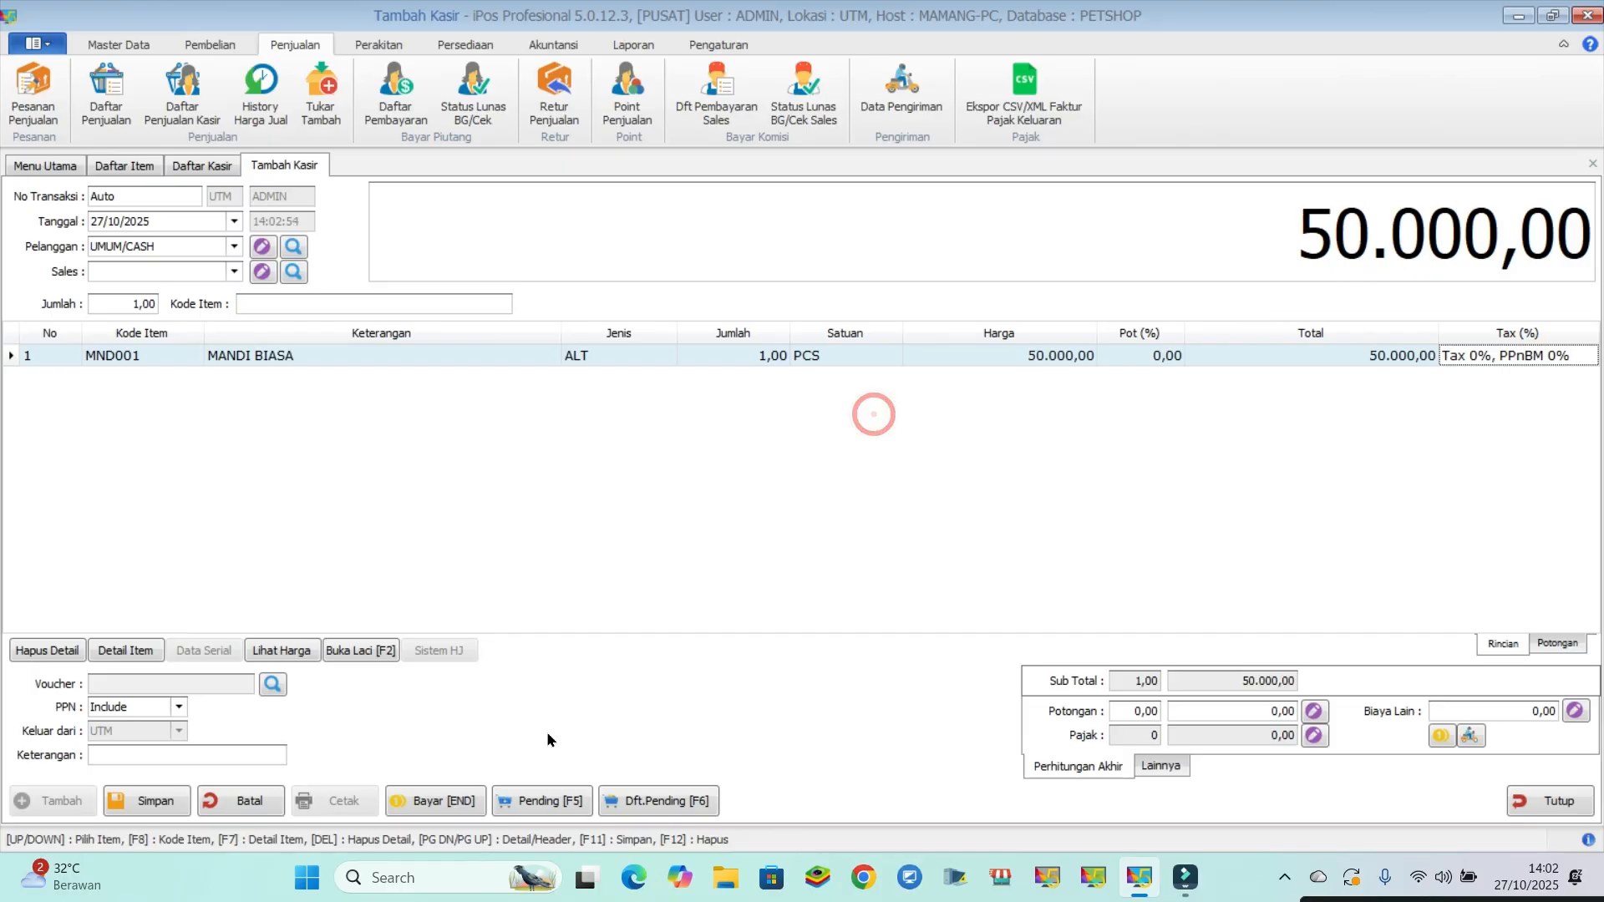
- Open the payment for the MANDI BIASA sale and check the account code used for cash payments without changing it
{"action": "left_click", "coordinate": [428, 802]}
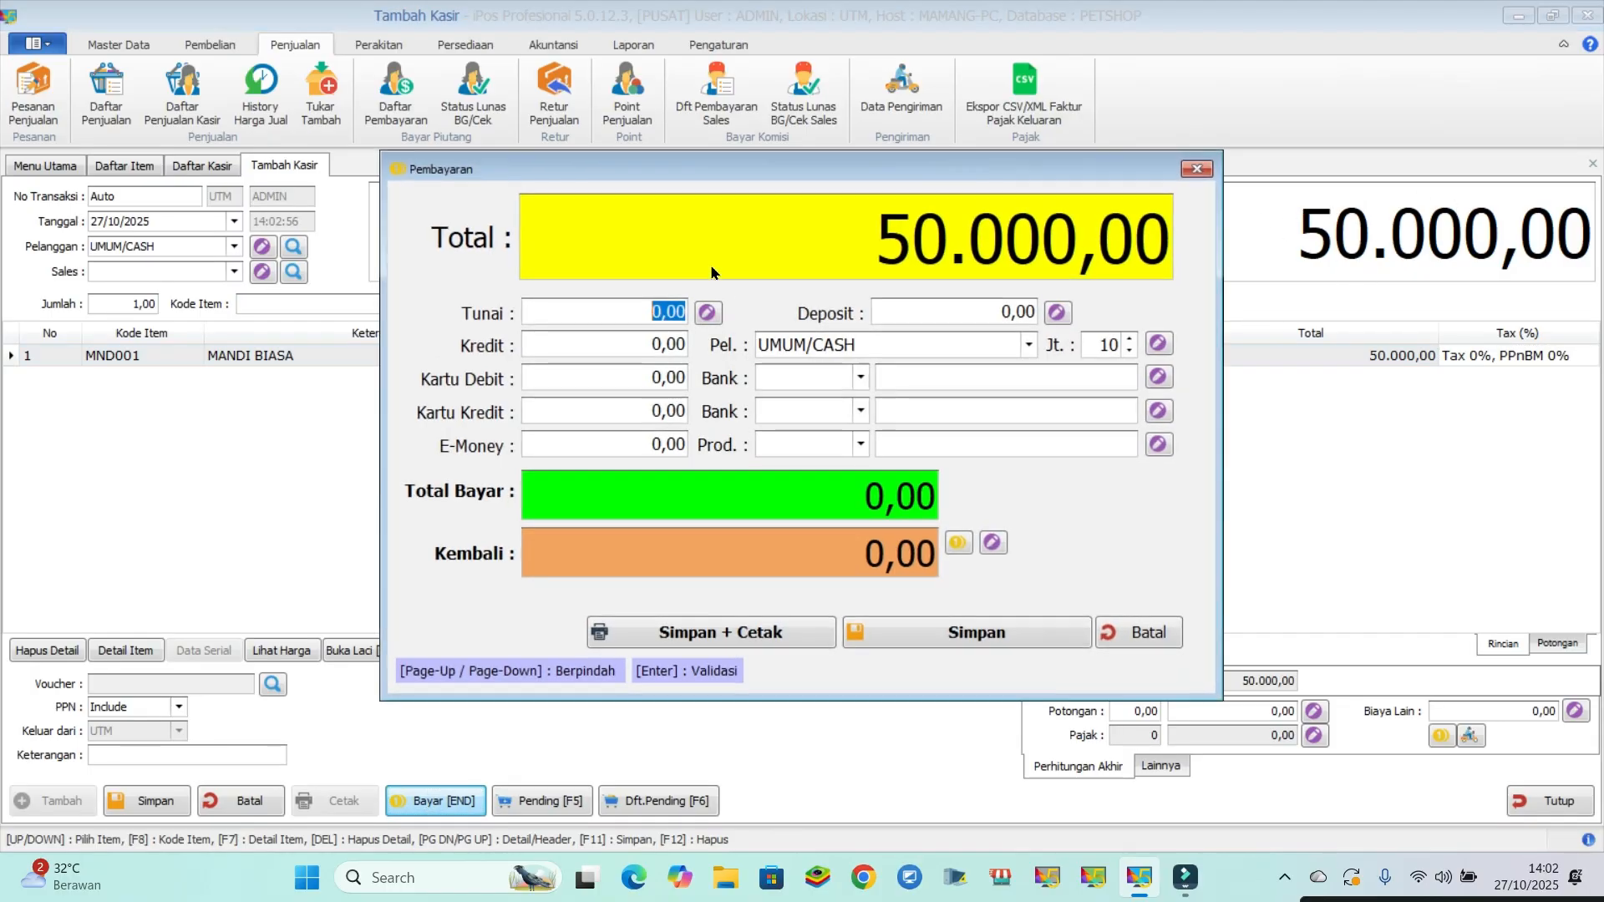
{"action": "left_click_drag", "start_coordinate": [706, 169], "coordinate": [683, 183]}
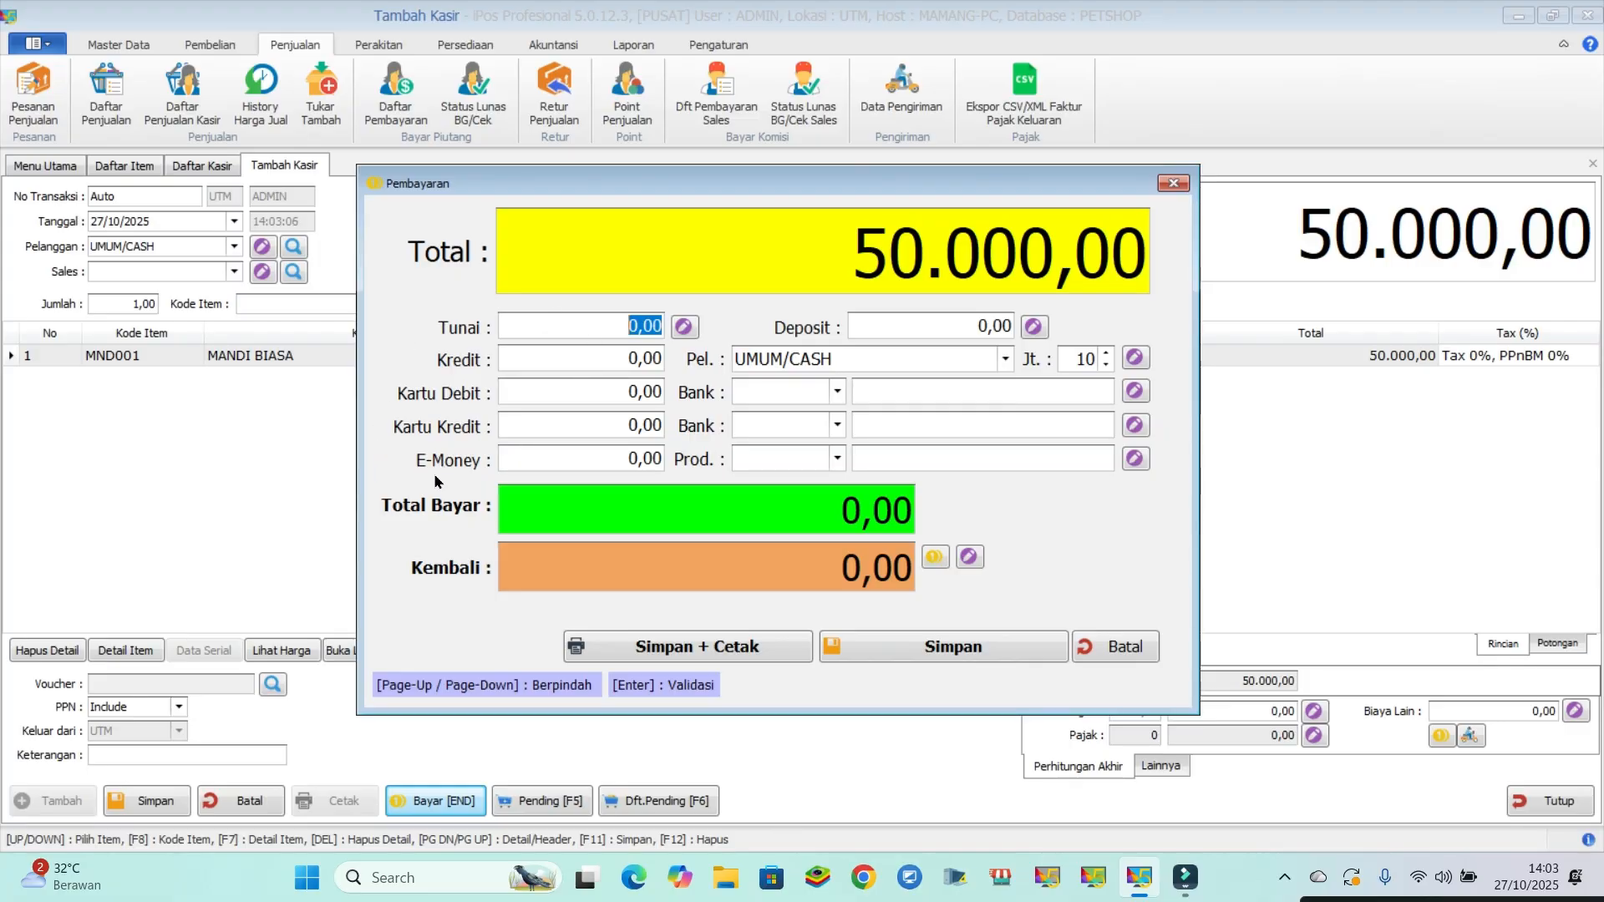
{"action": "left_click", "coordinate": [590, 326]}
{"action": "left_click", "coordinate": [684, 326]}
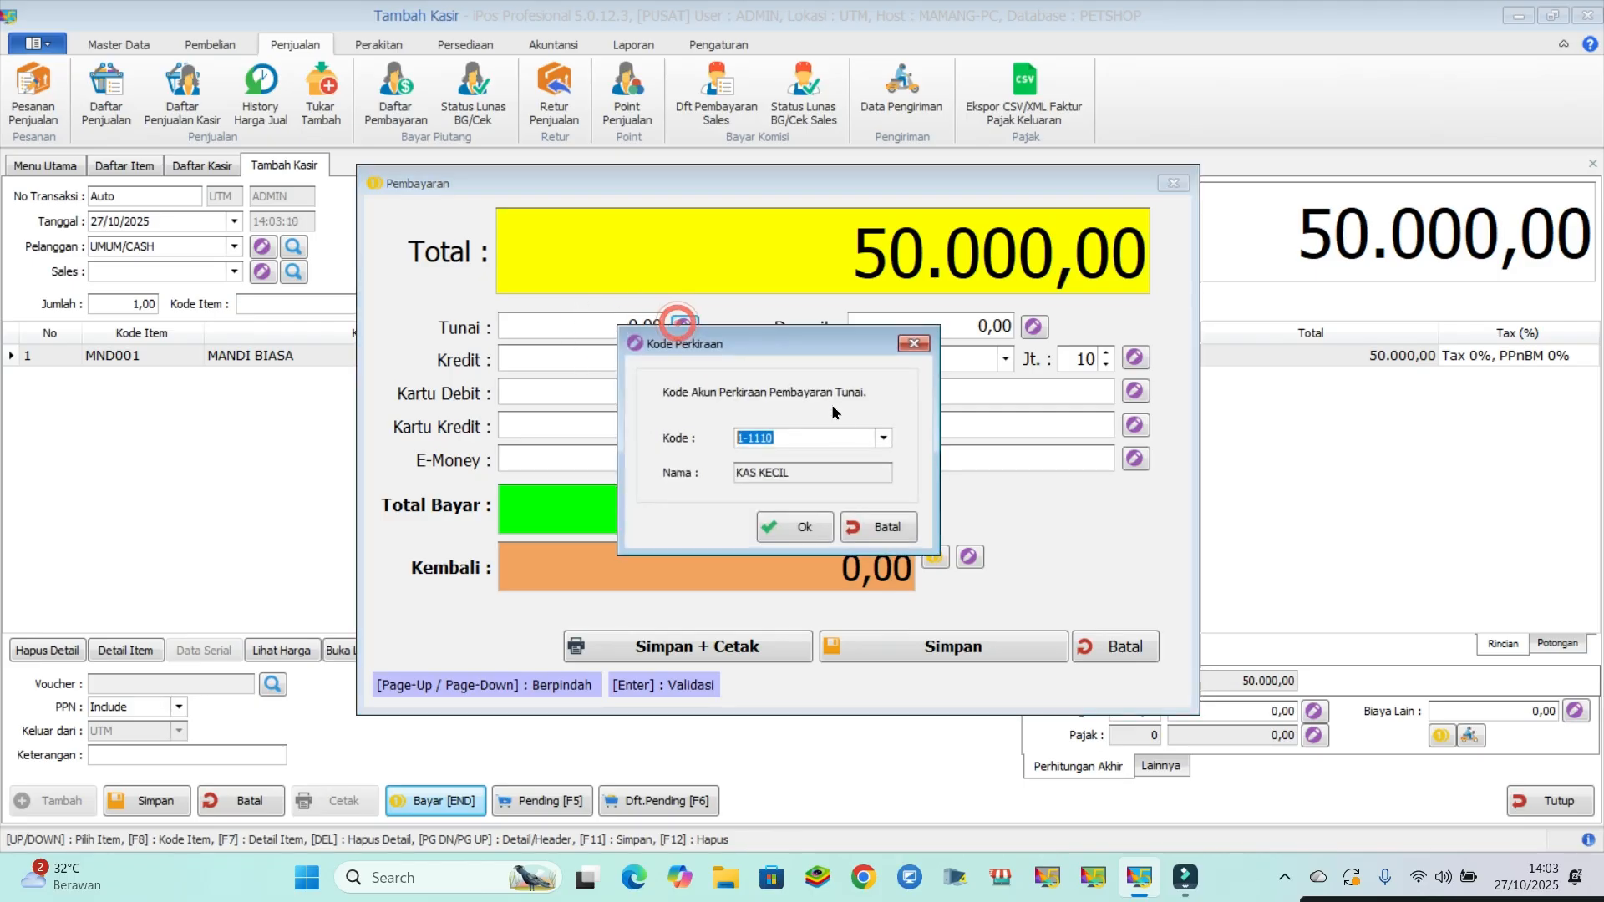
{"action": "left_click", "coordinate": [881, 527]}
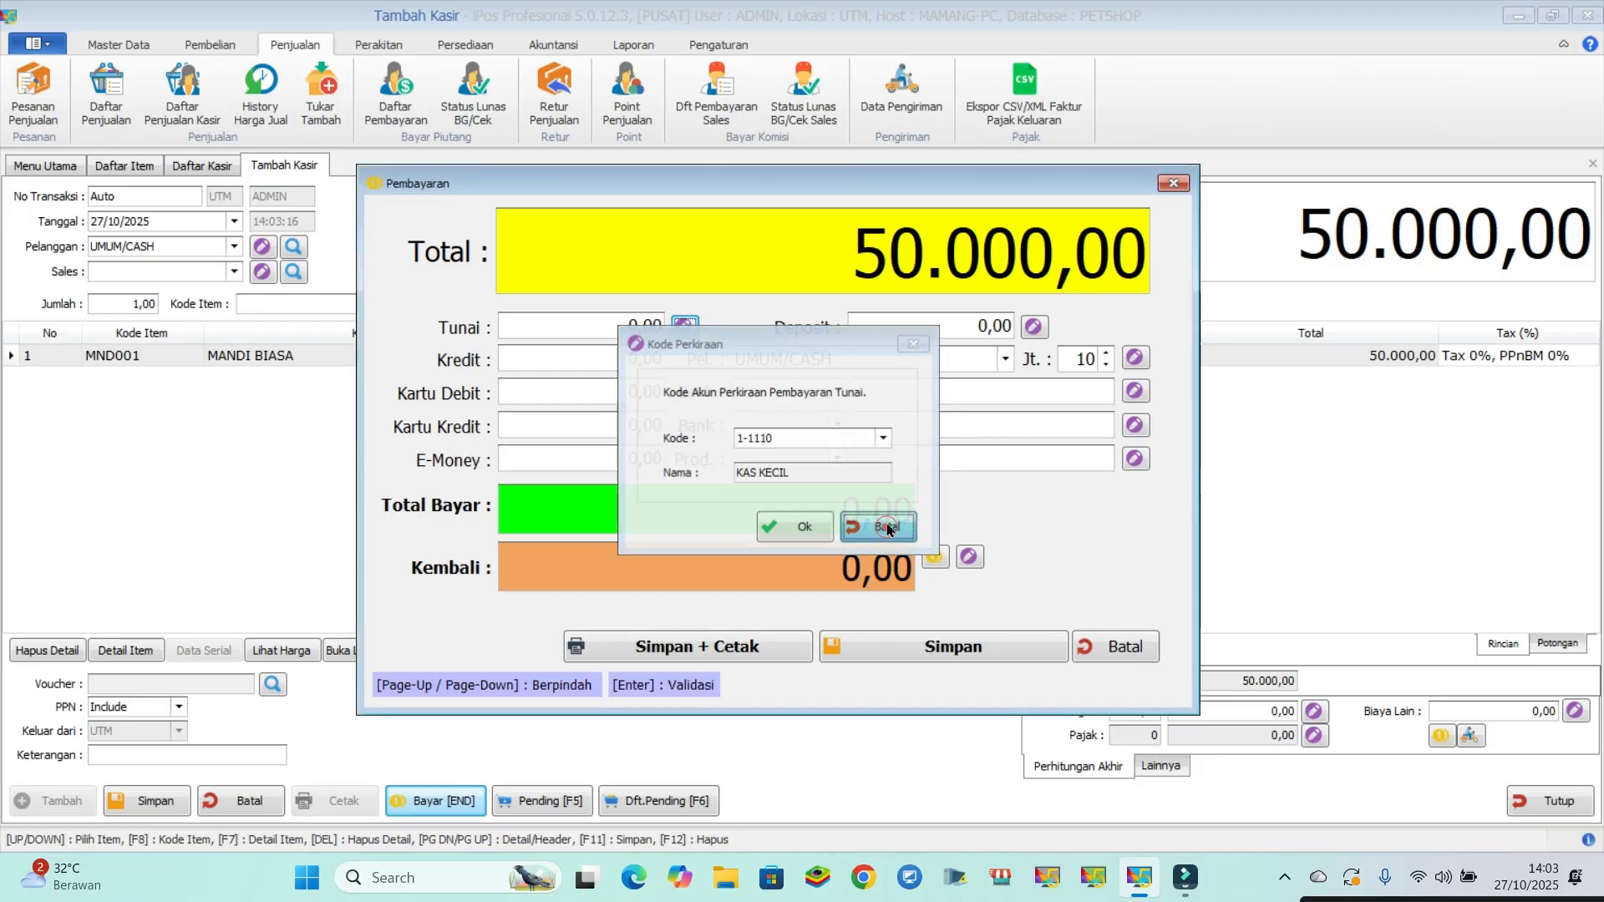
- Enter a cash payment (Tunai) of 50.000 and save the sale without printing
{"action": "left_click", "coordinate": [563, 329]}
{"action": "type", "text": "50000"}
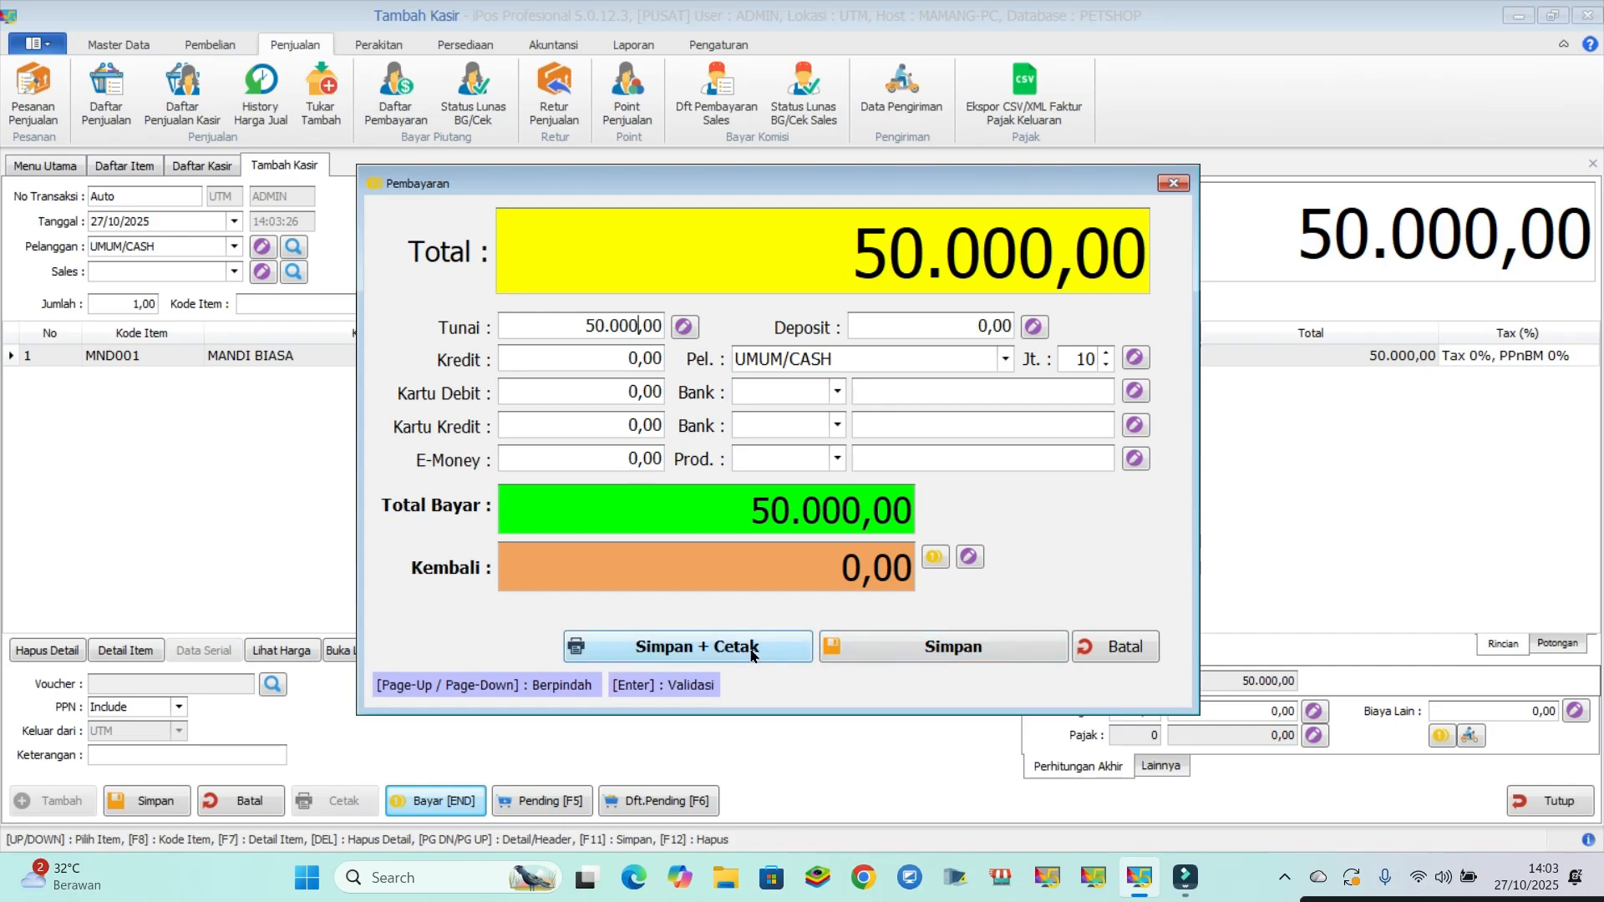
{"action": "left_click", "coordinate": [923, 649]}
{"action": "left_click", "coordinate": [923, 649]}
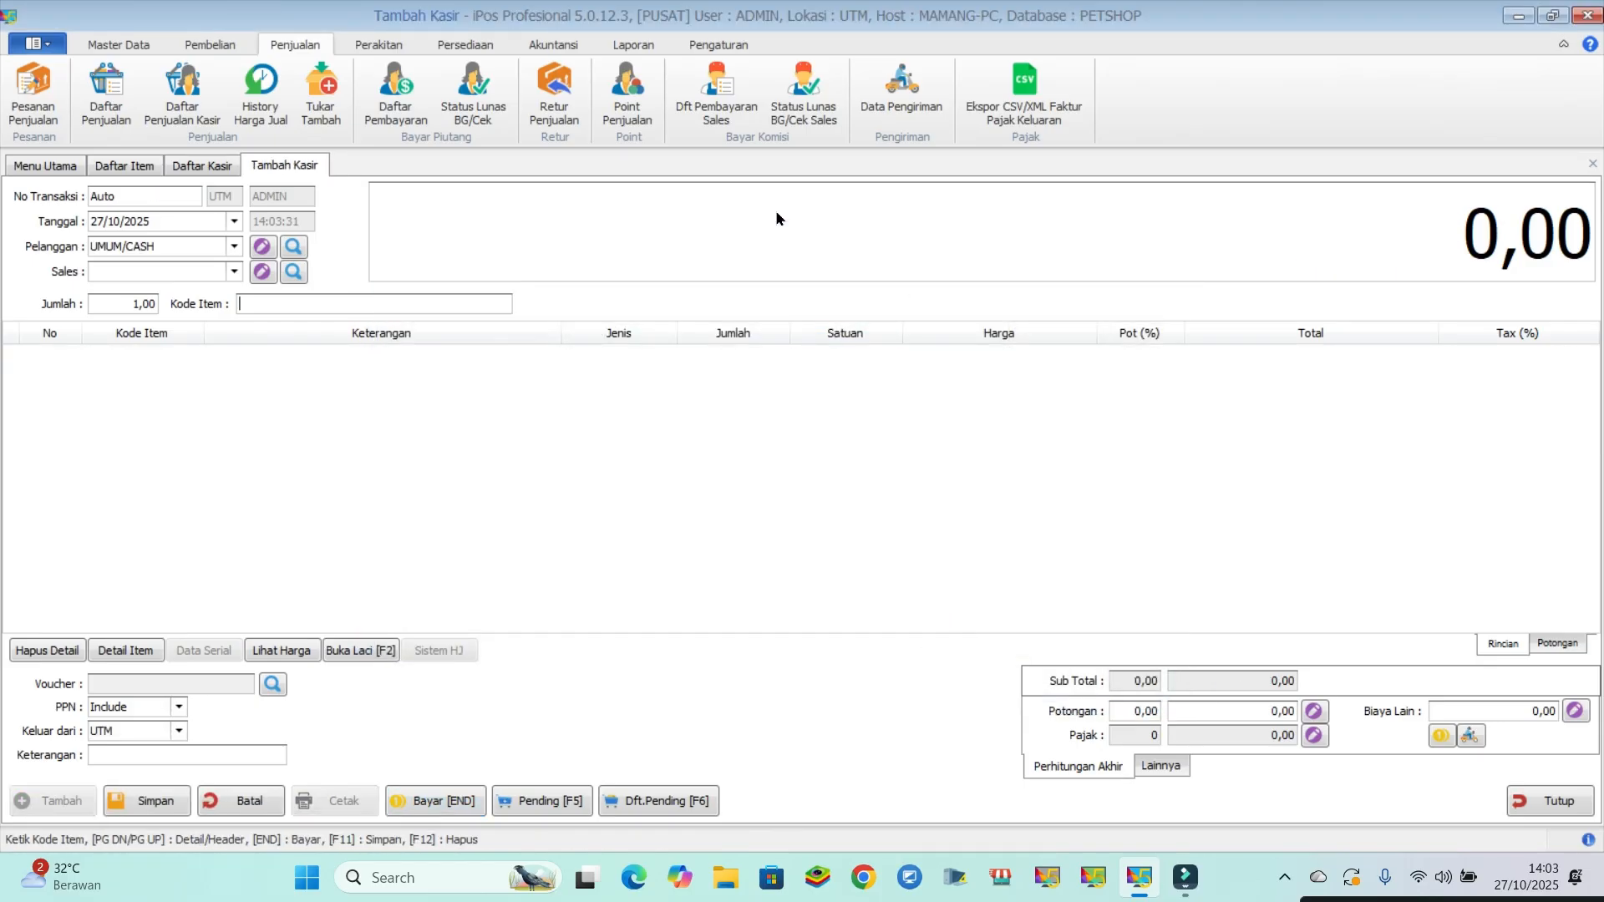
- Check the sale in the cashier list, and close that list, the blank cashier form without saving, and the item list
{"action": "left_click", "coordinate": [201, 166]}
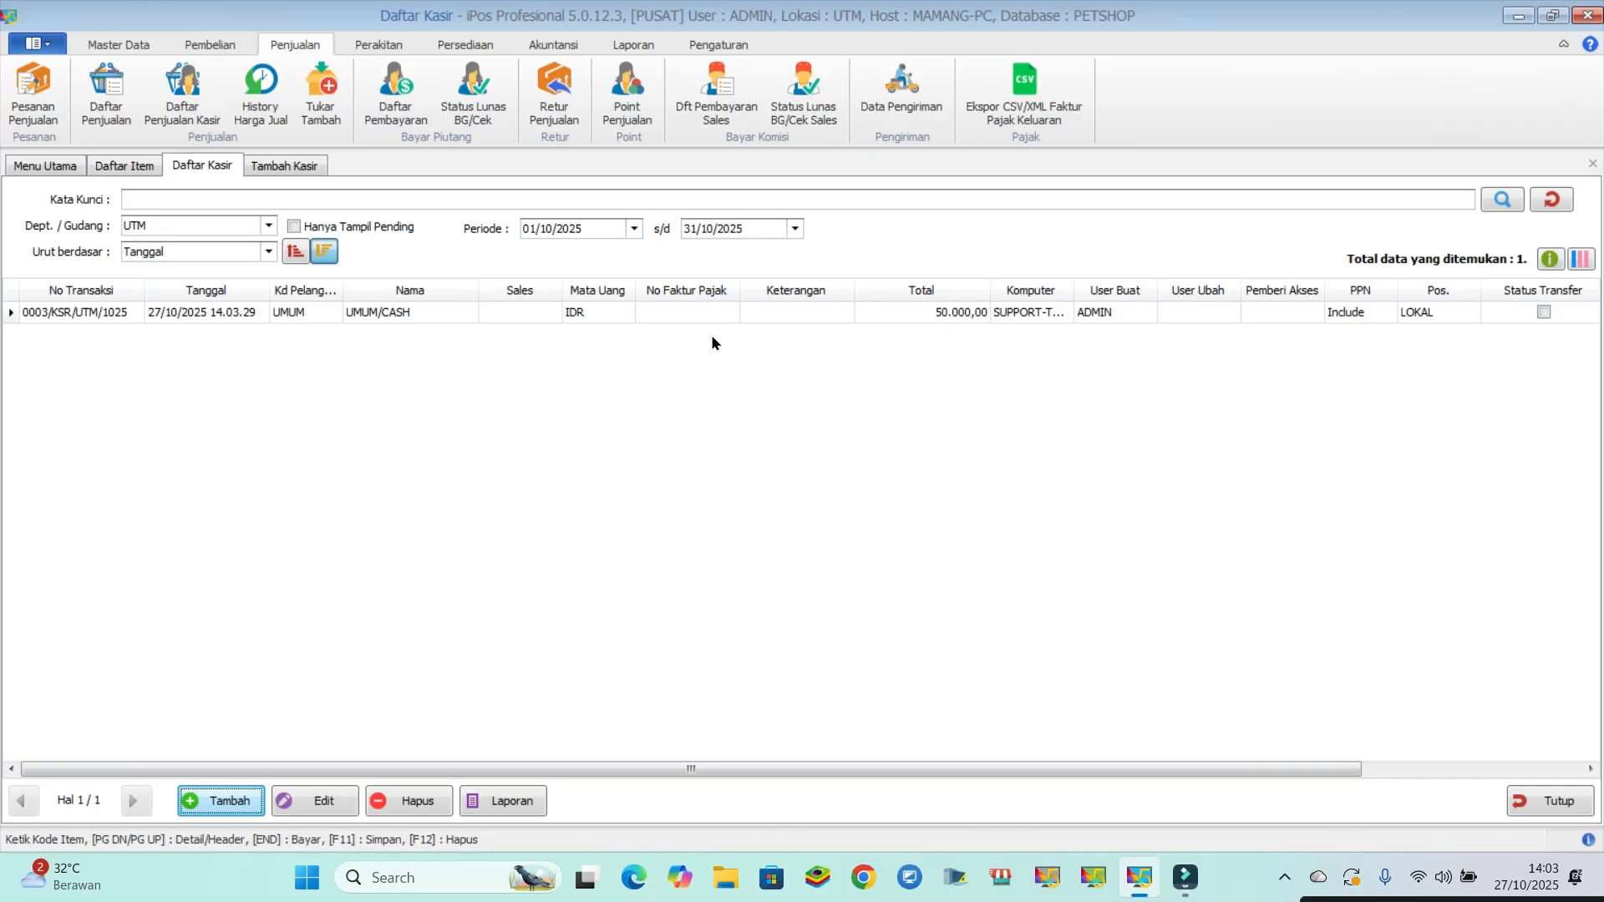
{"action": "left_click", "coordinate": [1552, 802]}
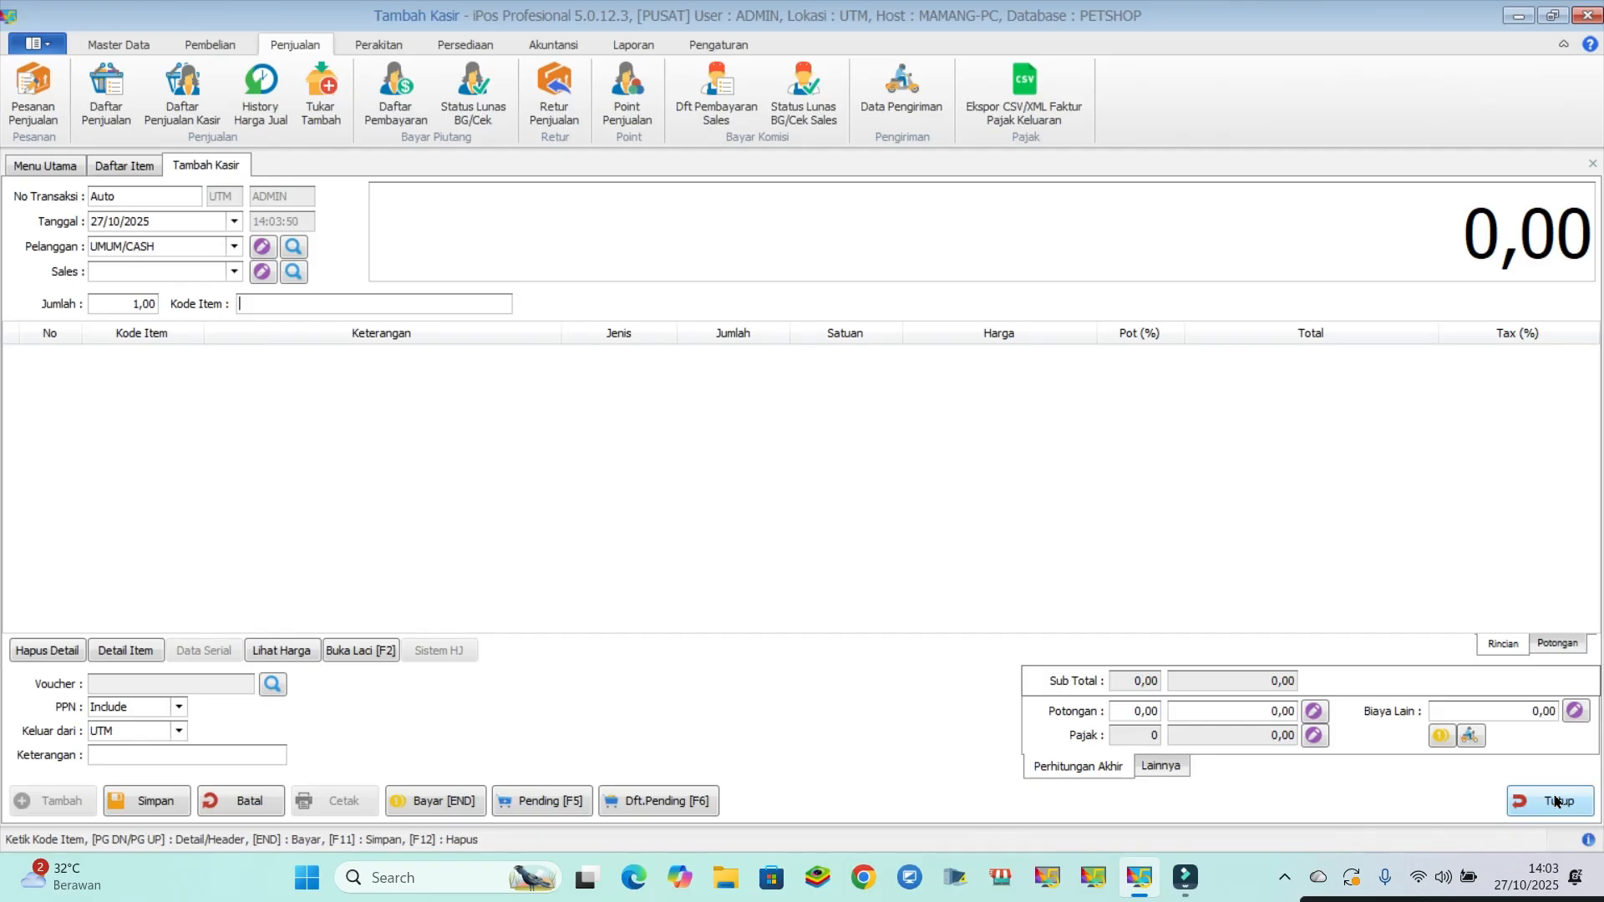
{"action": "left_click", "coordinate": [1556, 803]}
{"action": "left_click", "coordinate": [838, 504]}
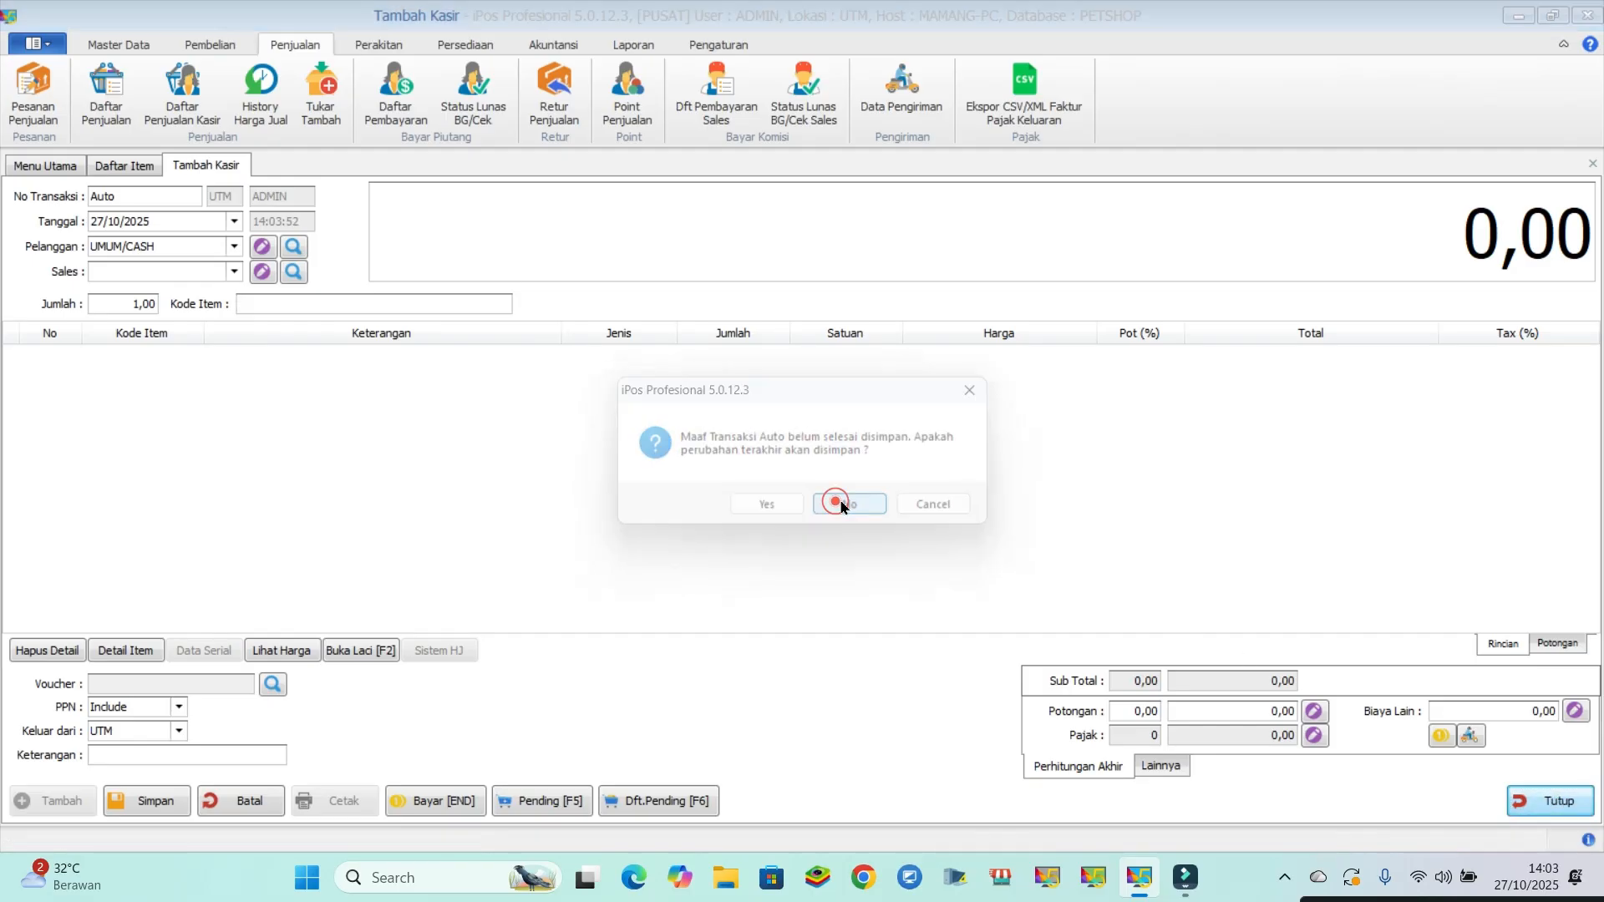
{"action": "left_click", "coordinate": [1542, 804]}
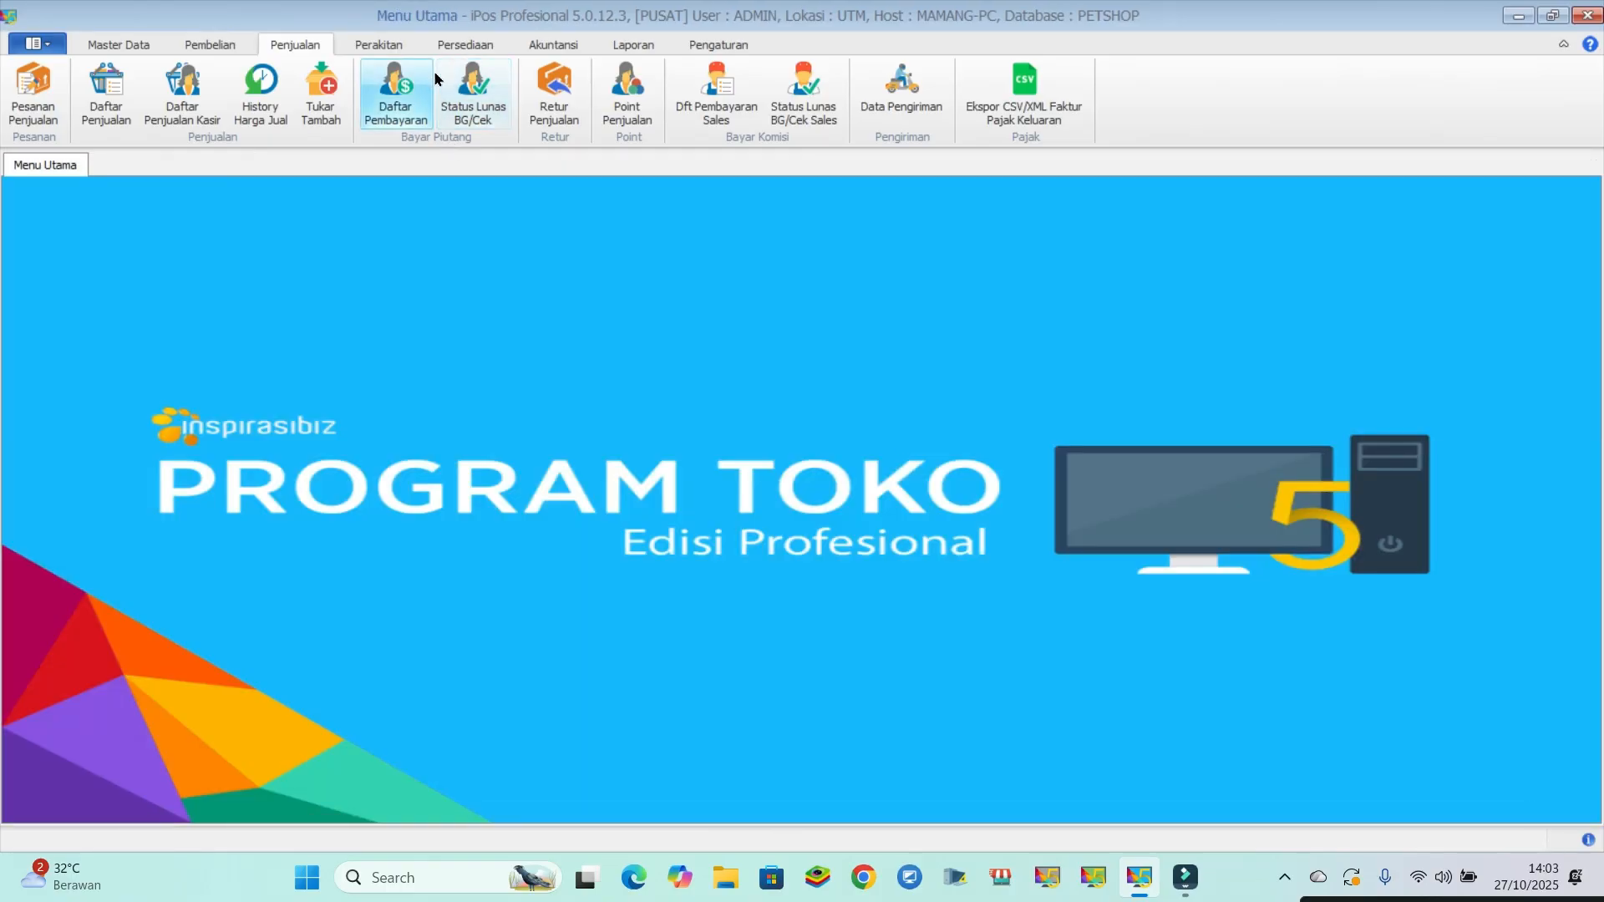
- Open the list of outgoing items (Daftar Item Keluar) and start a new outgoing item transaction
{"action": "left_click", "coordinate": [466, 44]}
{"action": "left_click", "coordinate": [117, 104]}
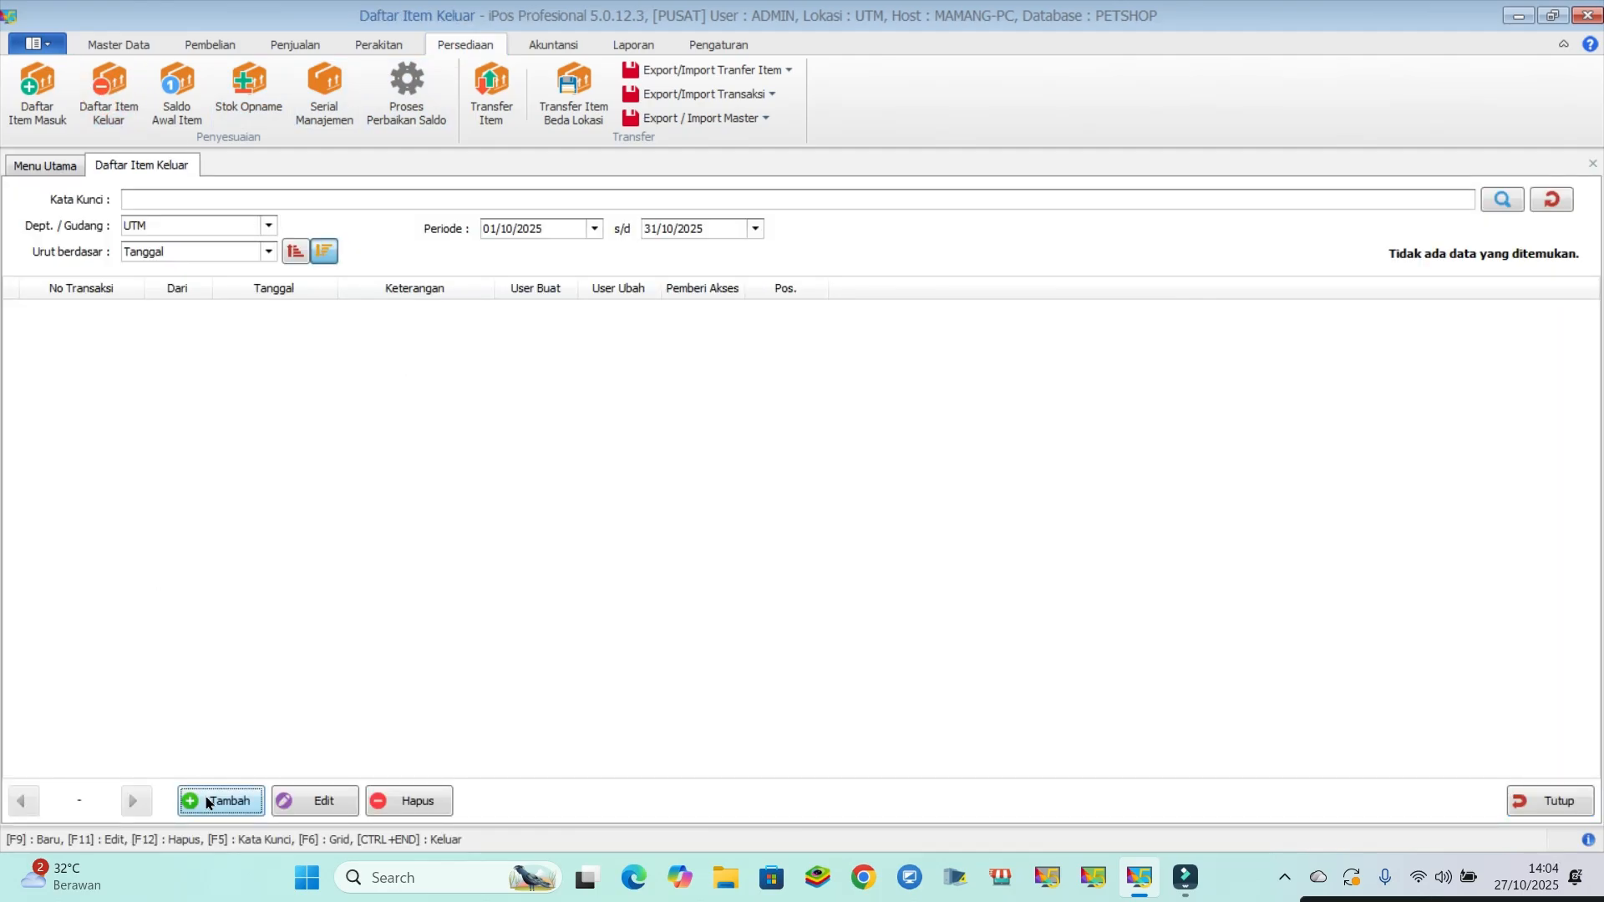
{"action": "left_click", "coordinate": [219, 801]}
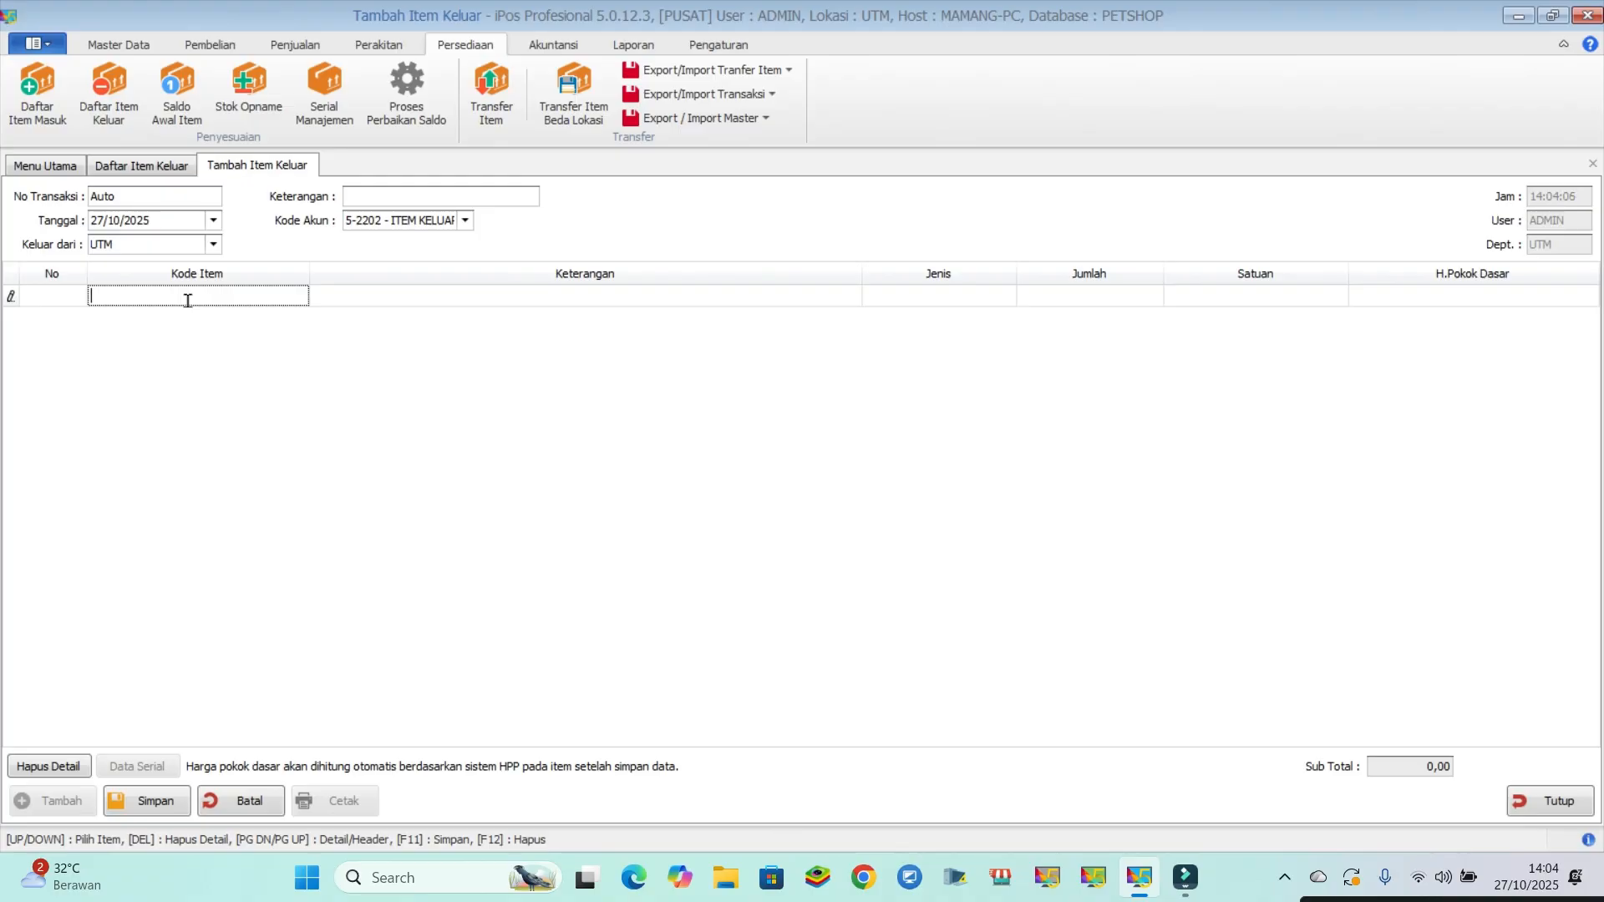
- Add SHAMPO BIASA as an outgoing item line, finding it with the keyword "sham"
{"action": "type", "text": "sham"}
{"action": "key", "text": "Return"}
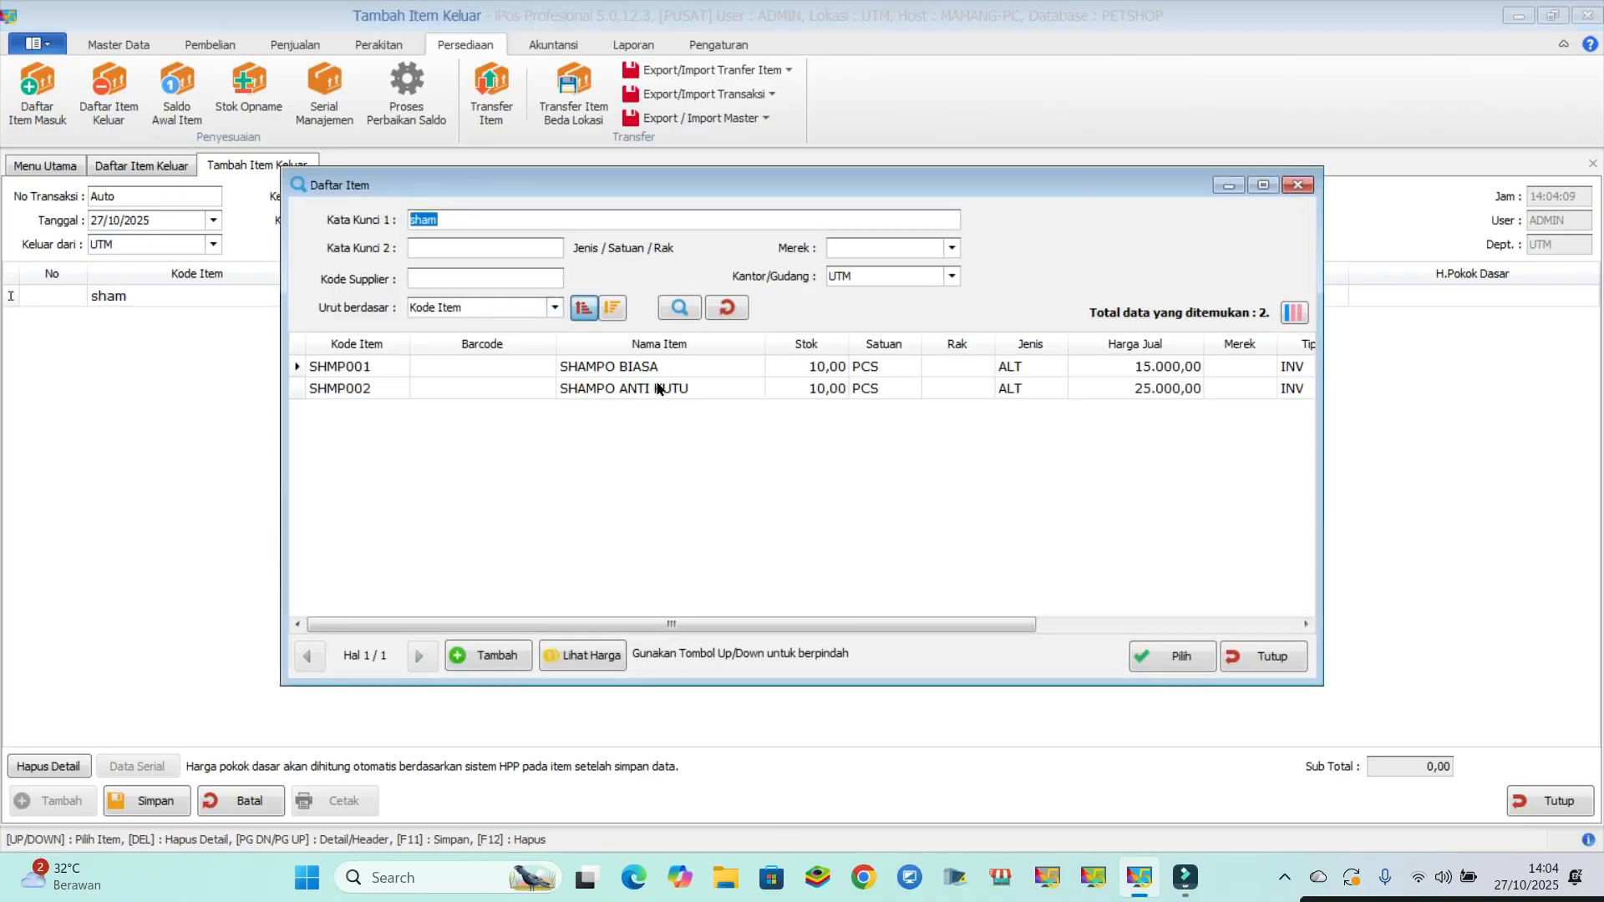
{"action": "key", "text": "Down"}
{"action": "key", "text": "Return"}
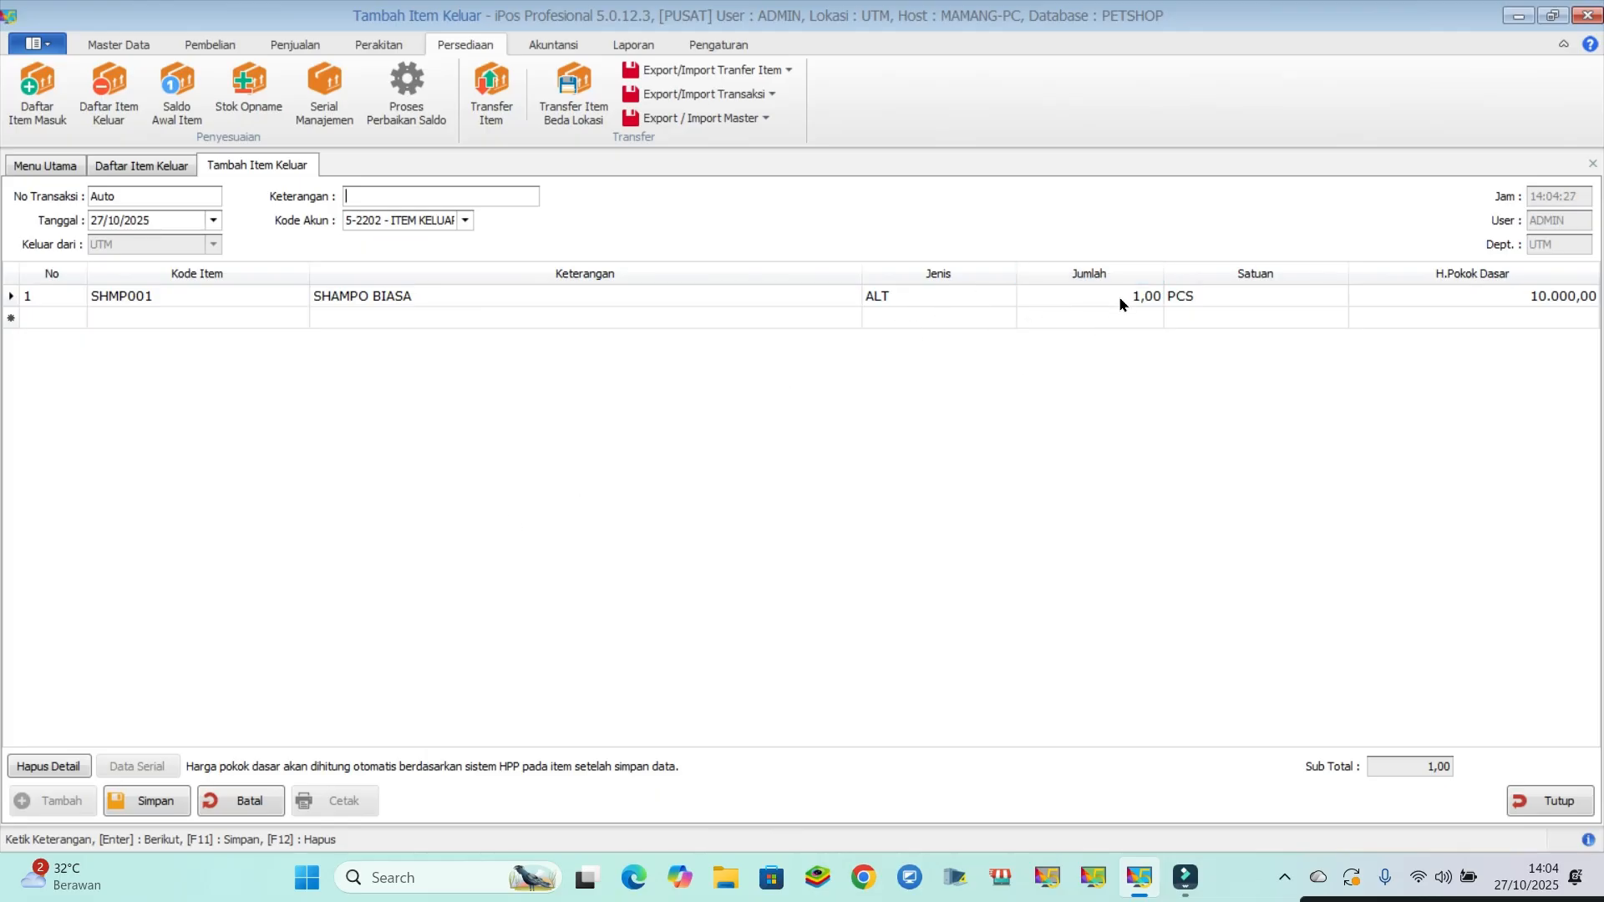
- Save the outgoing item transaction and close its form and the outgoing items list
{"action": "left_click", "coordinate": [161, 804]}
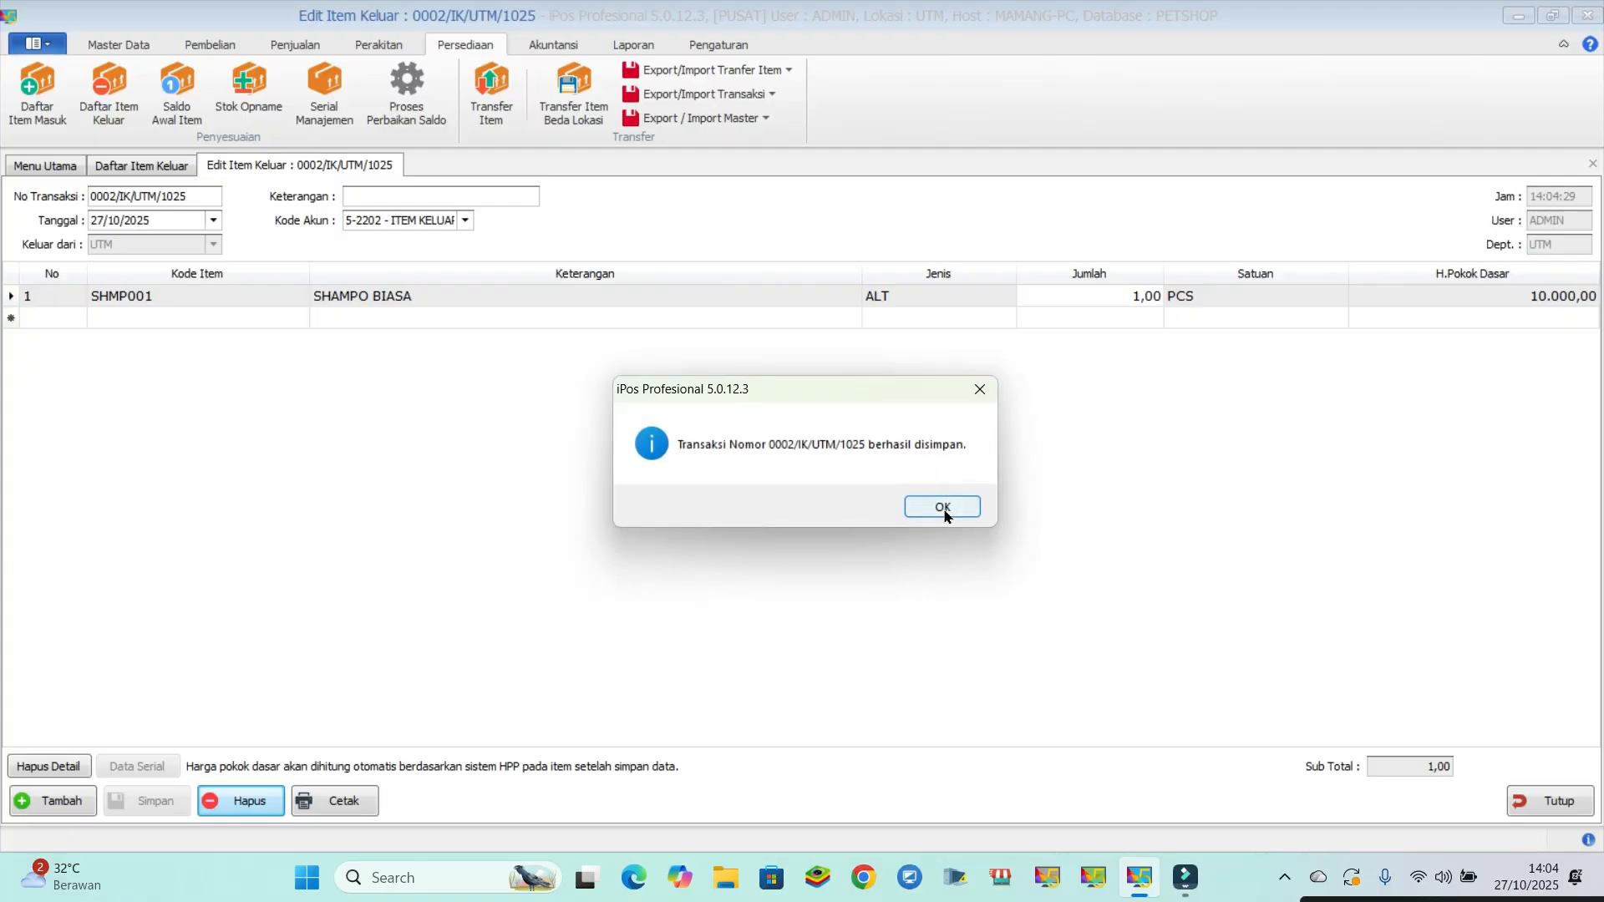
{"action": "left_click", "coordinate": [945, 508]}
{"action": "left_click", "coordinate": [1535, 803]}
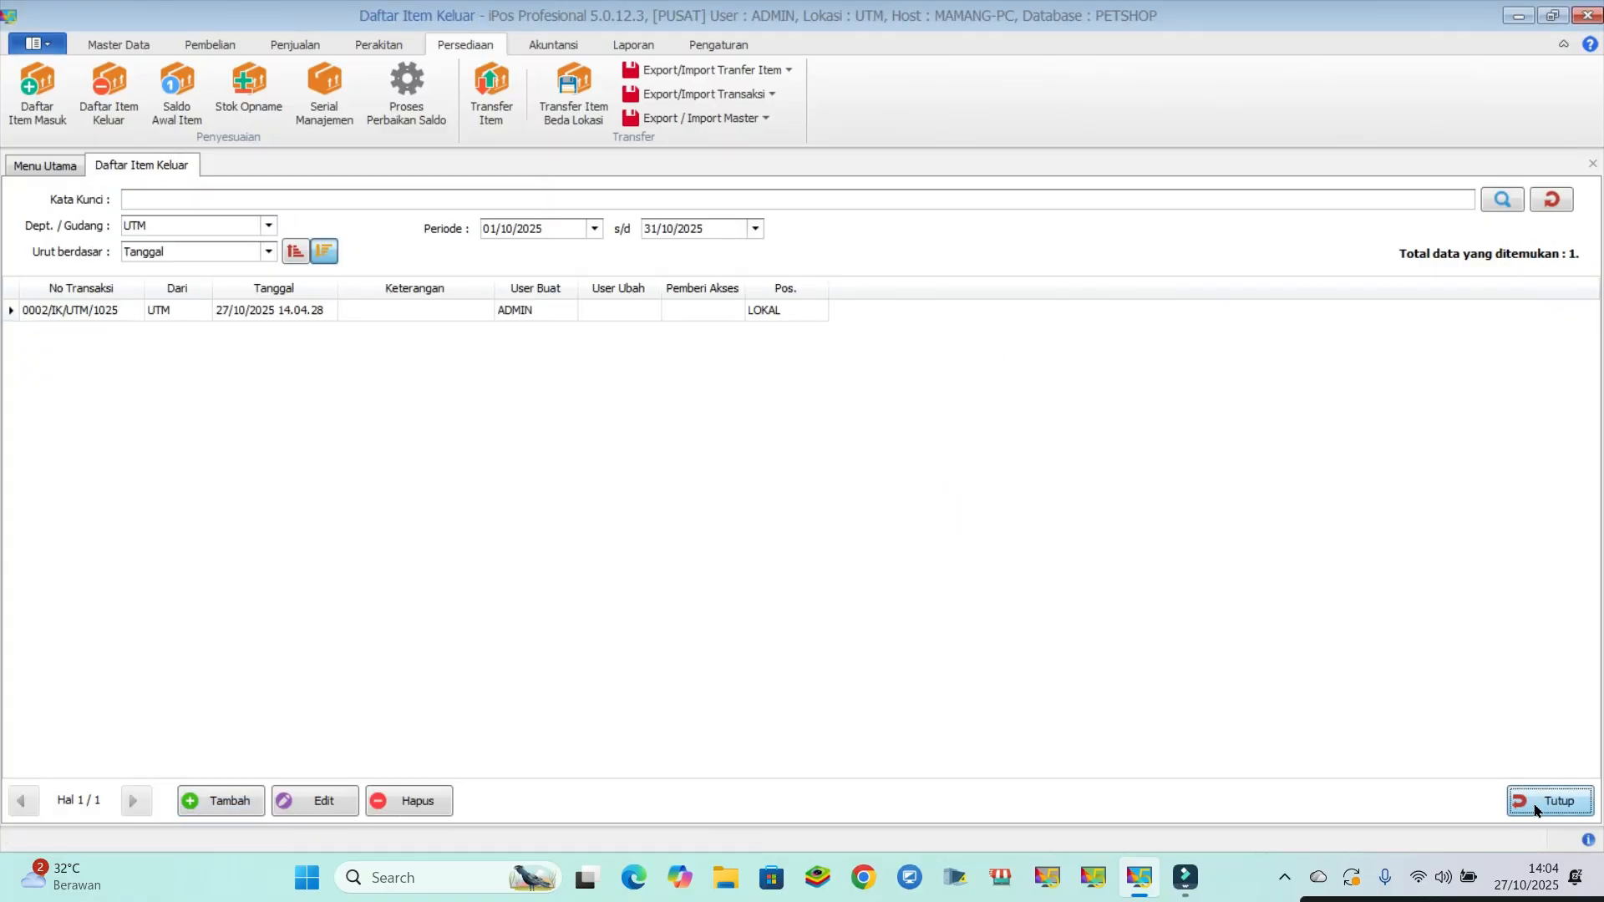
{"action": "left_click", "coordinate": [1535, 804]}
- Preview the Laporan Laba Kotor Jual Rekap report from the profit-per-sale reports and close the preview
{"action": "left_click", "coordinate": [633, 45]}
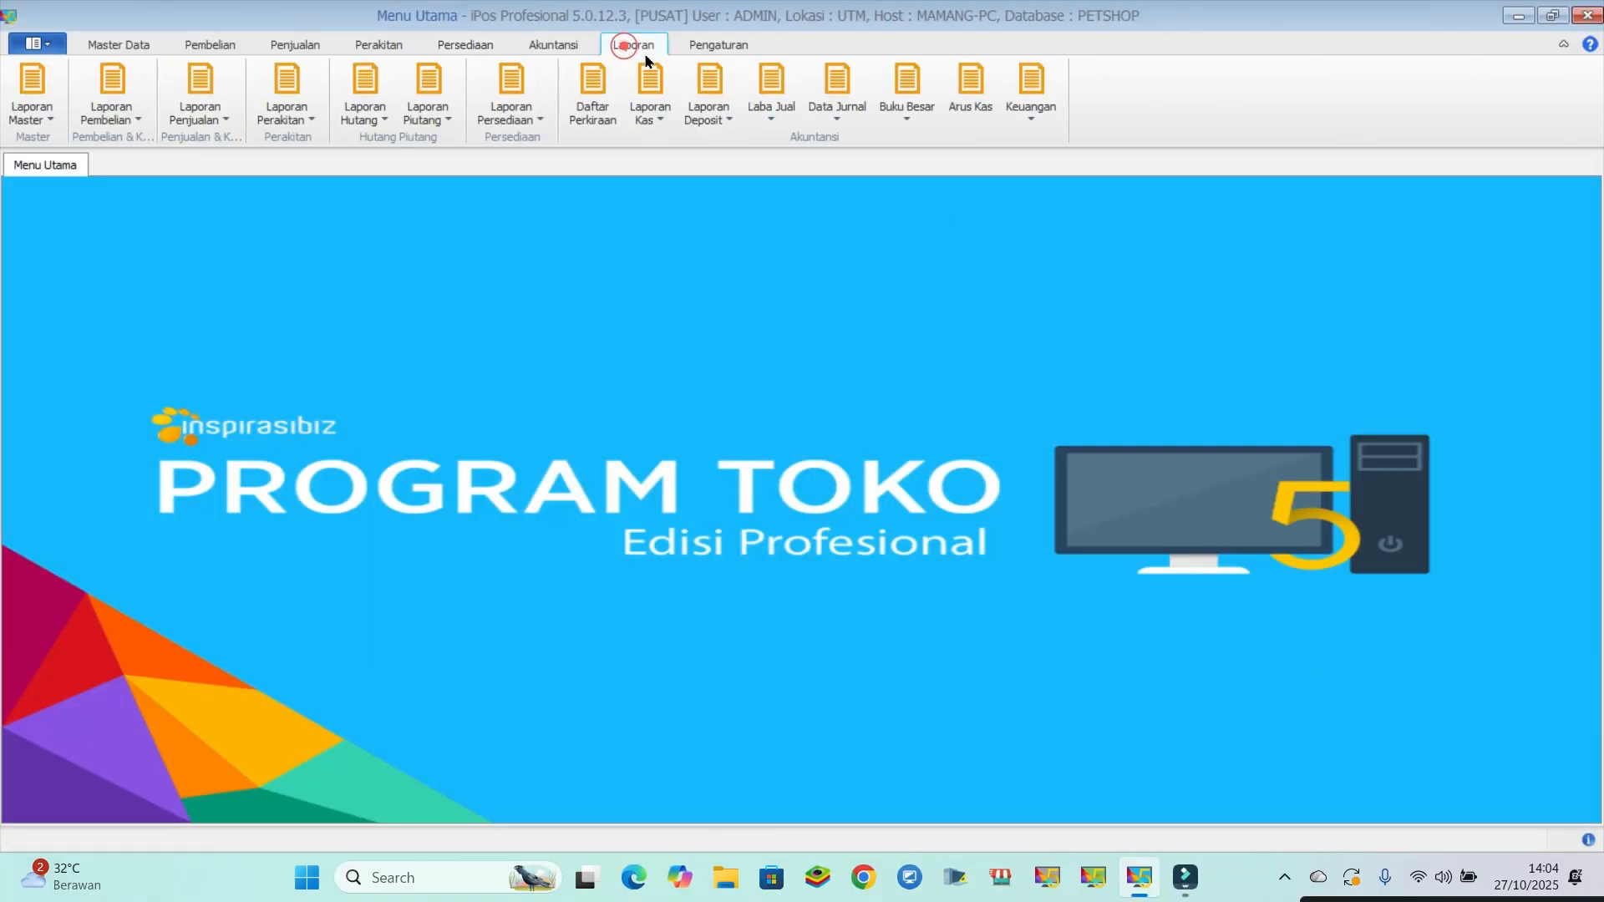
{"action": "left_click", "coordinate": [773, 103]}
{"action": "left_click", "coordinate": [806, 144]}
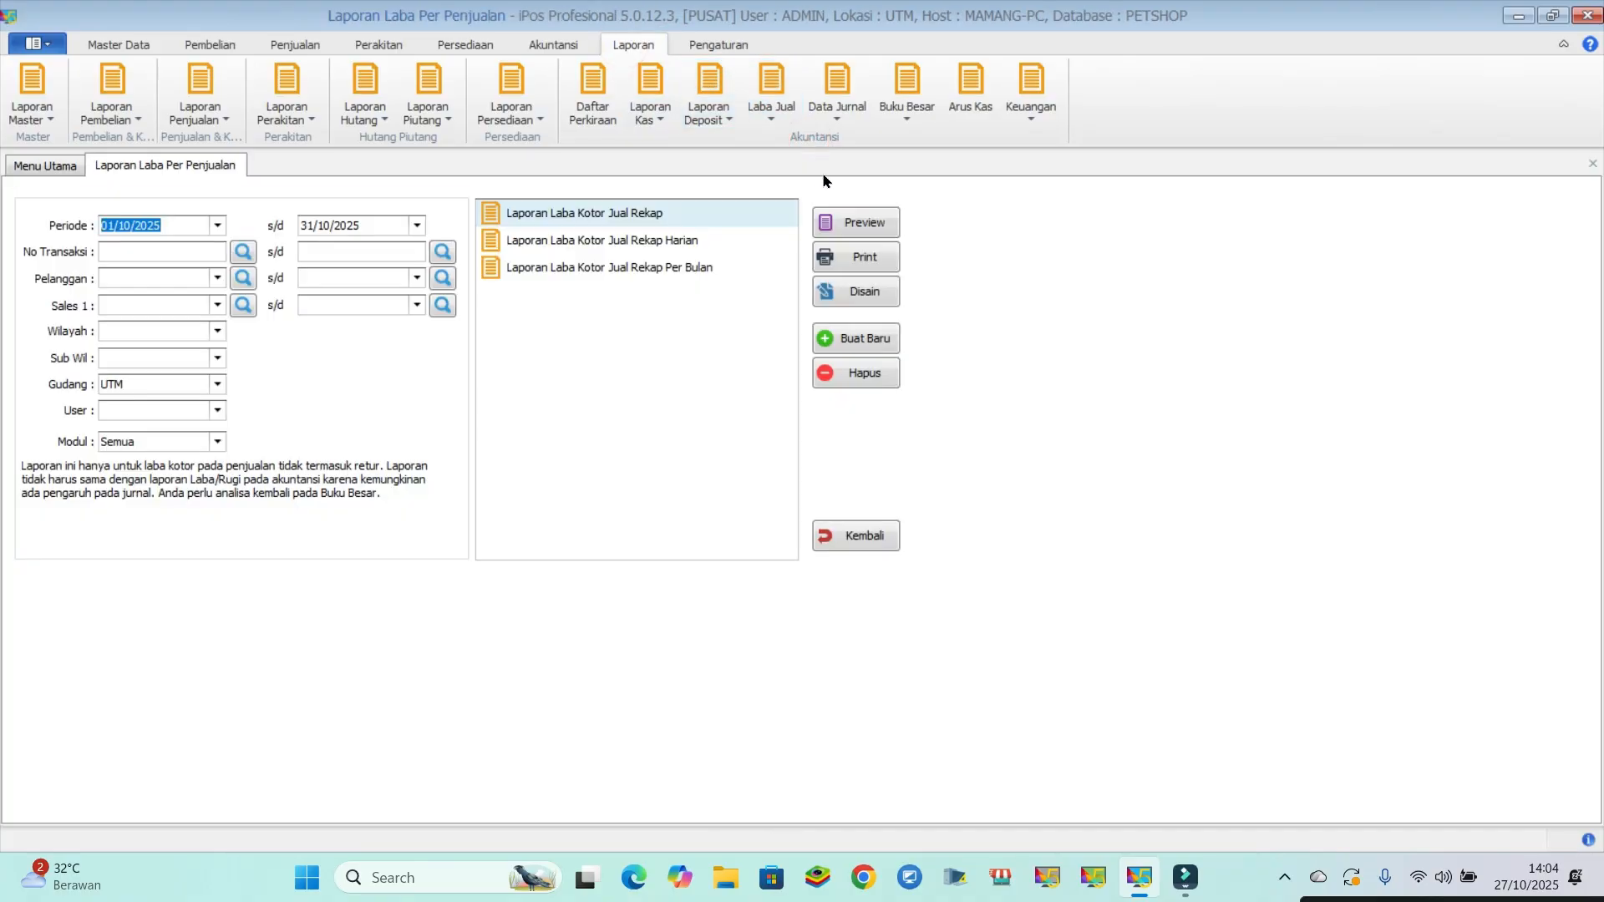
{"action": "left_click", "coordinate": [856, 219]}
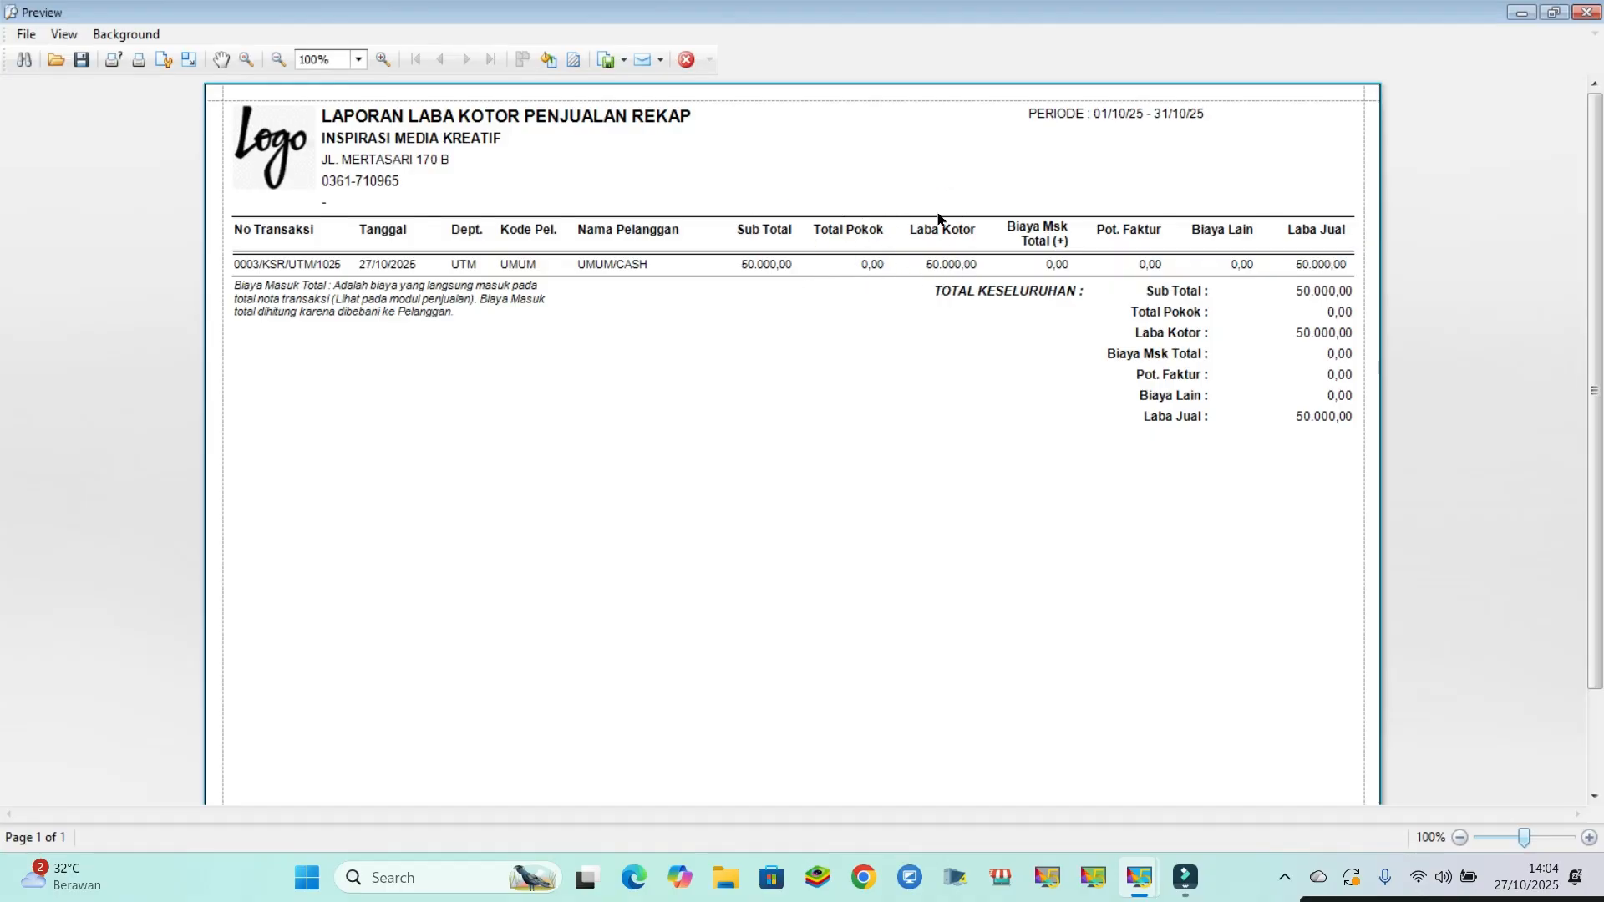
{"action": "left_click", "coordinate": [687, 59]}
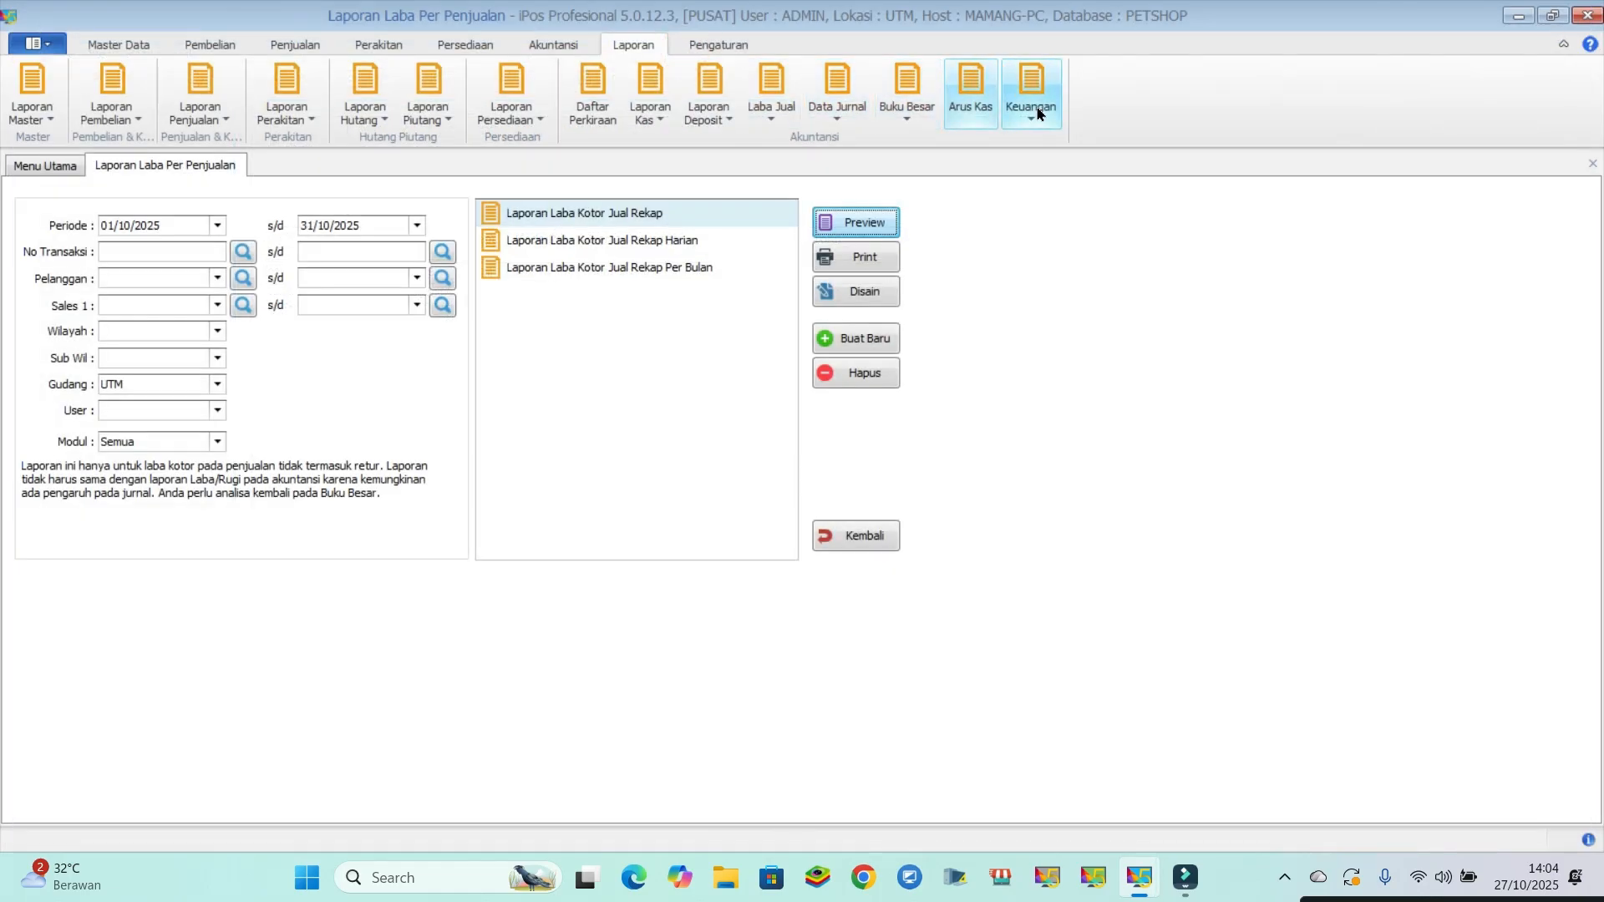
- Preview the profit and loss (Laba Rugi) report for the period Oktober 2025
{"action": "left_click", "coordinate": [1038, 113]}
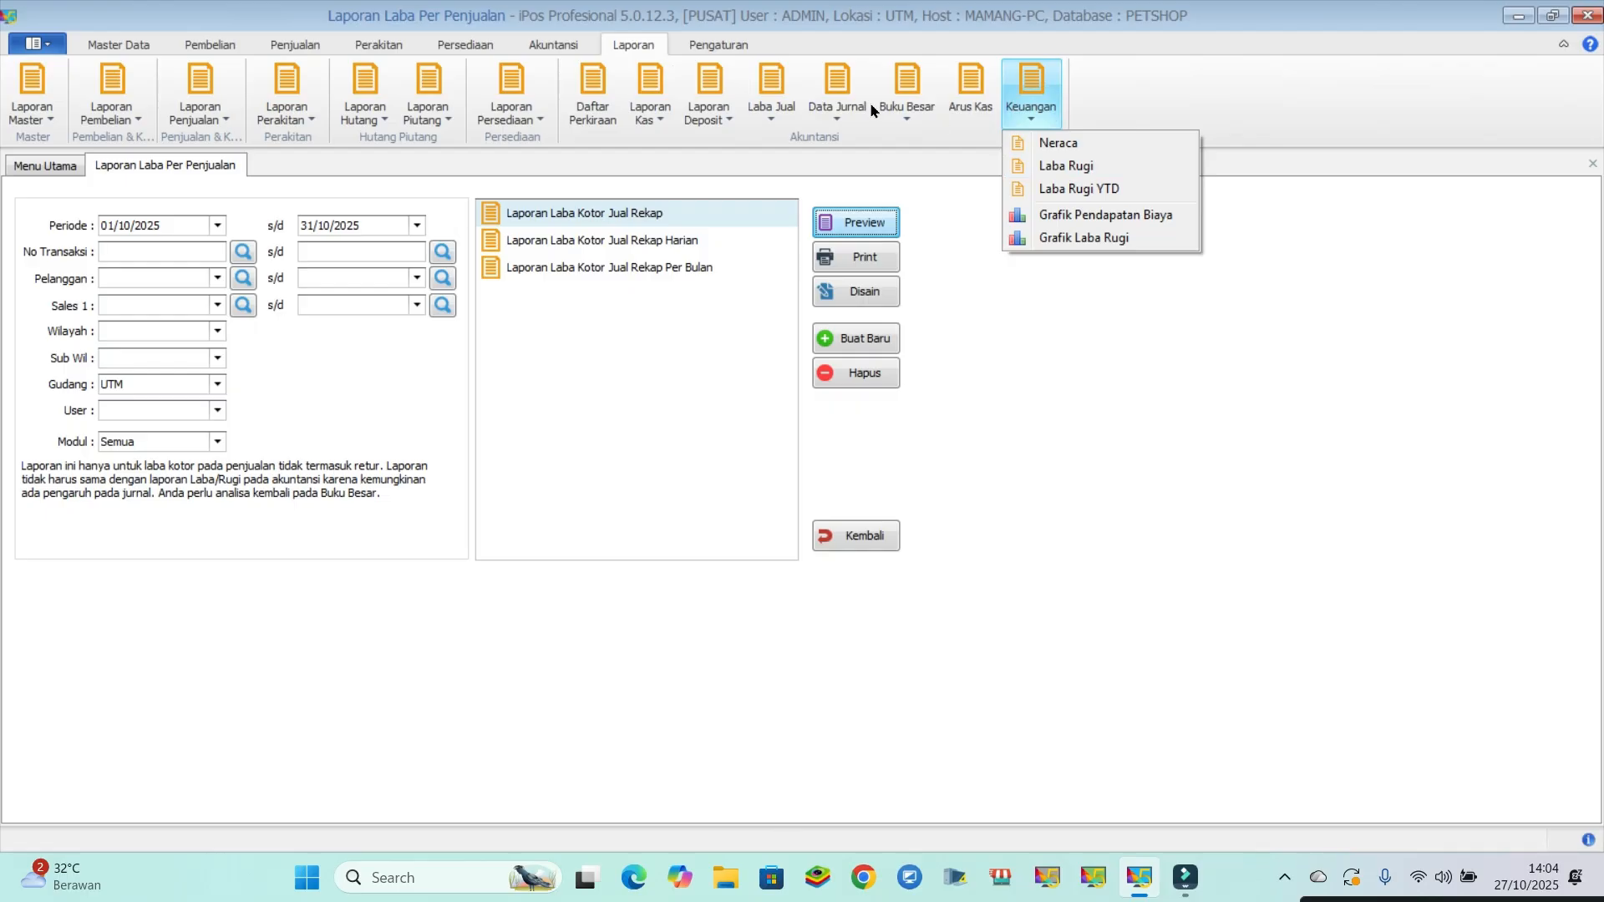
{"action": "left_click", "coordinate": [1070, 167]}
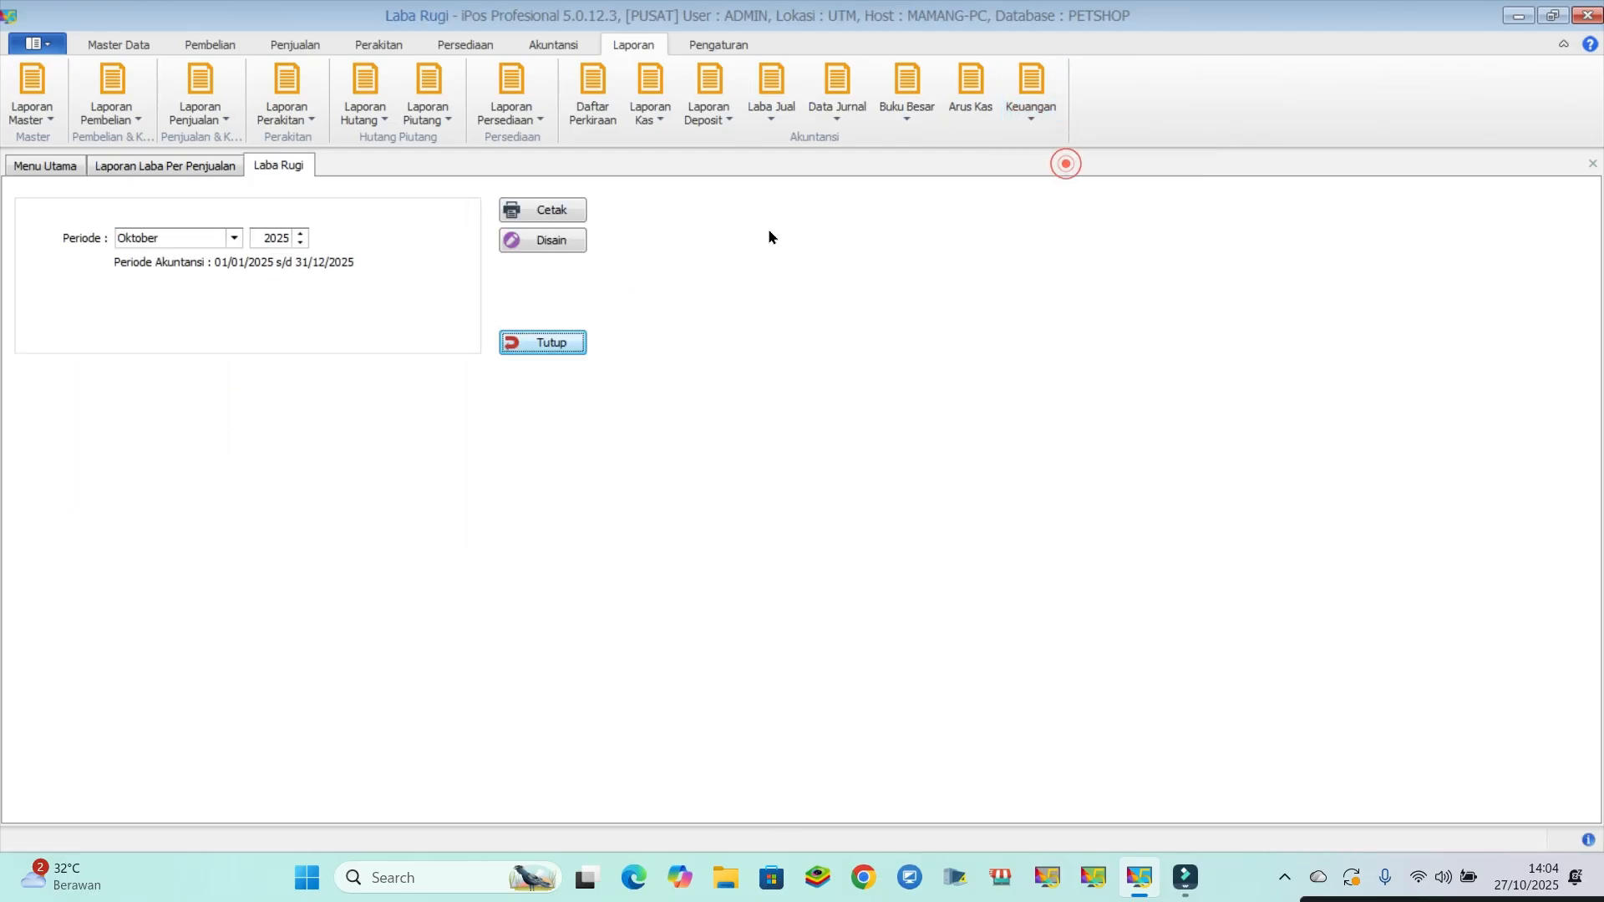
{"action": "left_click", "coordinate": [568, 216]}
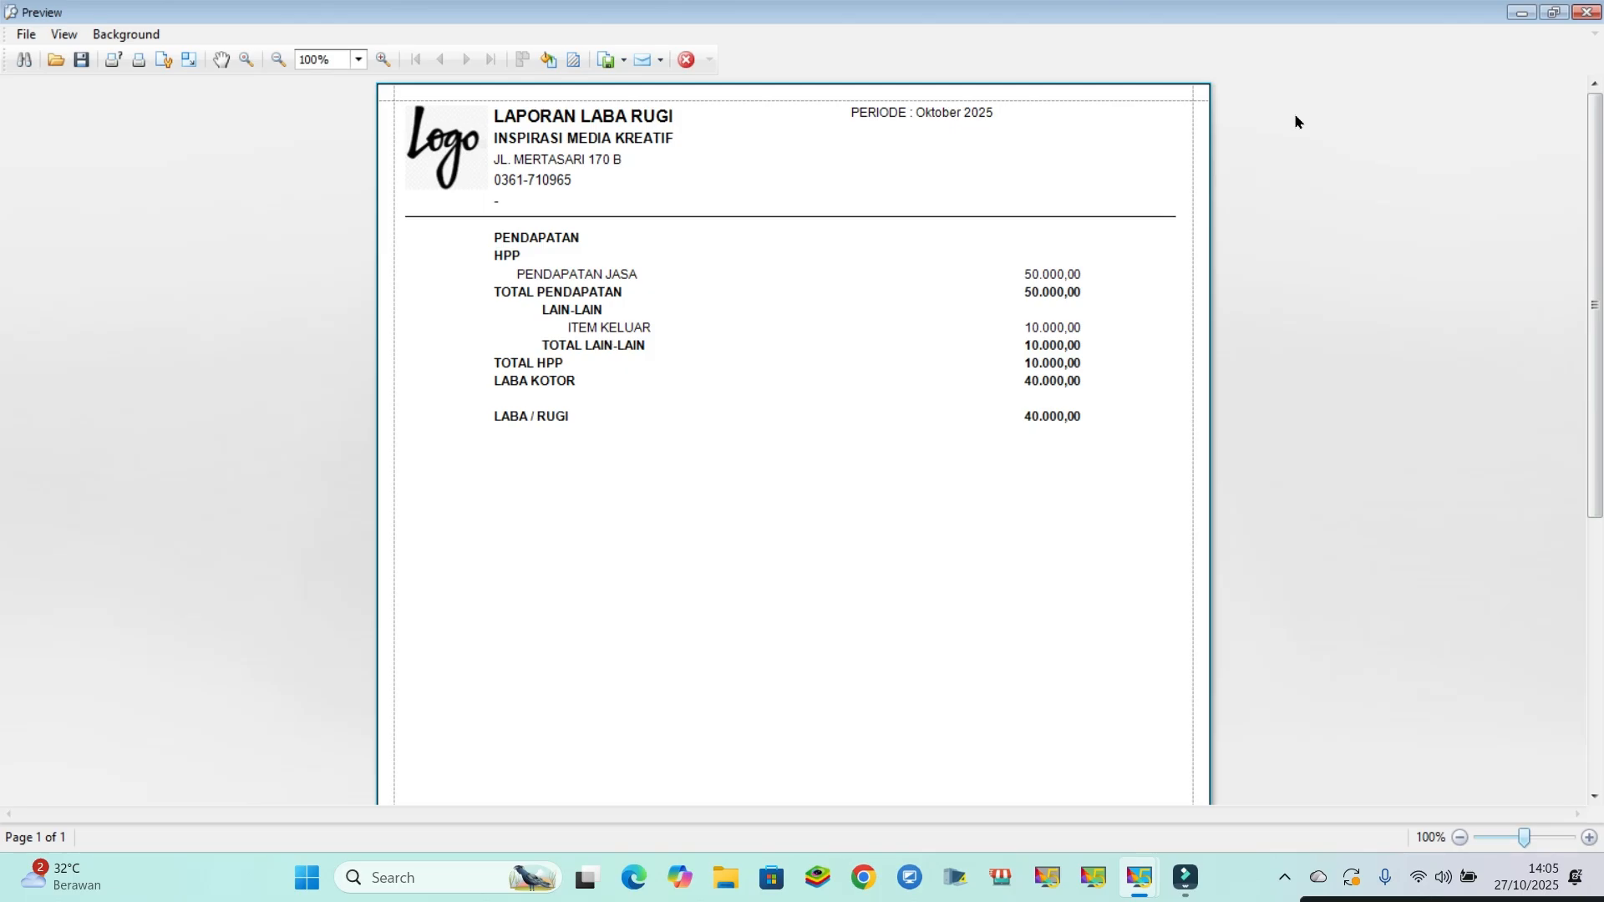
- Close the profit and loss report preview and the Laporan Laba Per Penjualan report form
{"action": "left_click", "coordinate": [686, 59]}
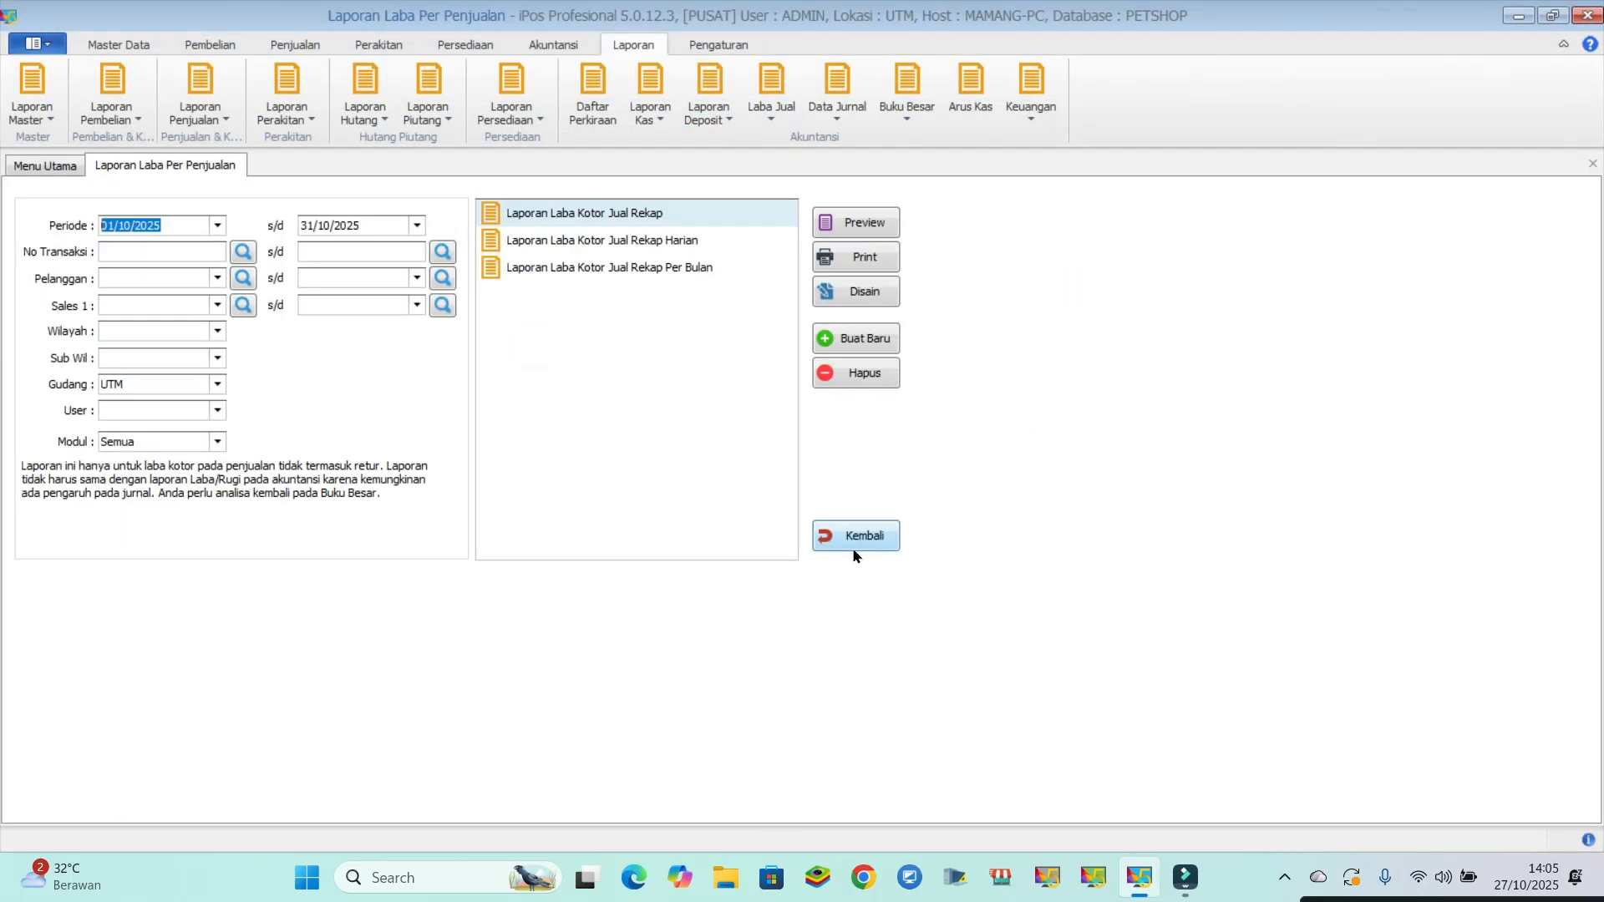
{"action": "left_click", "coordinate": [854, 539]}
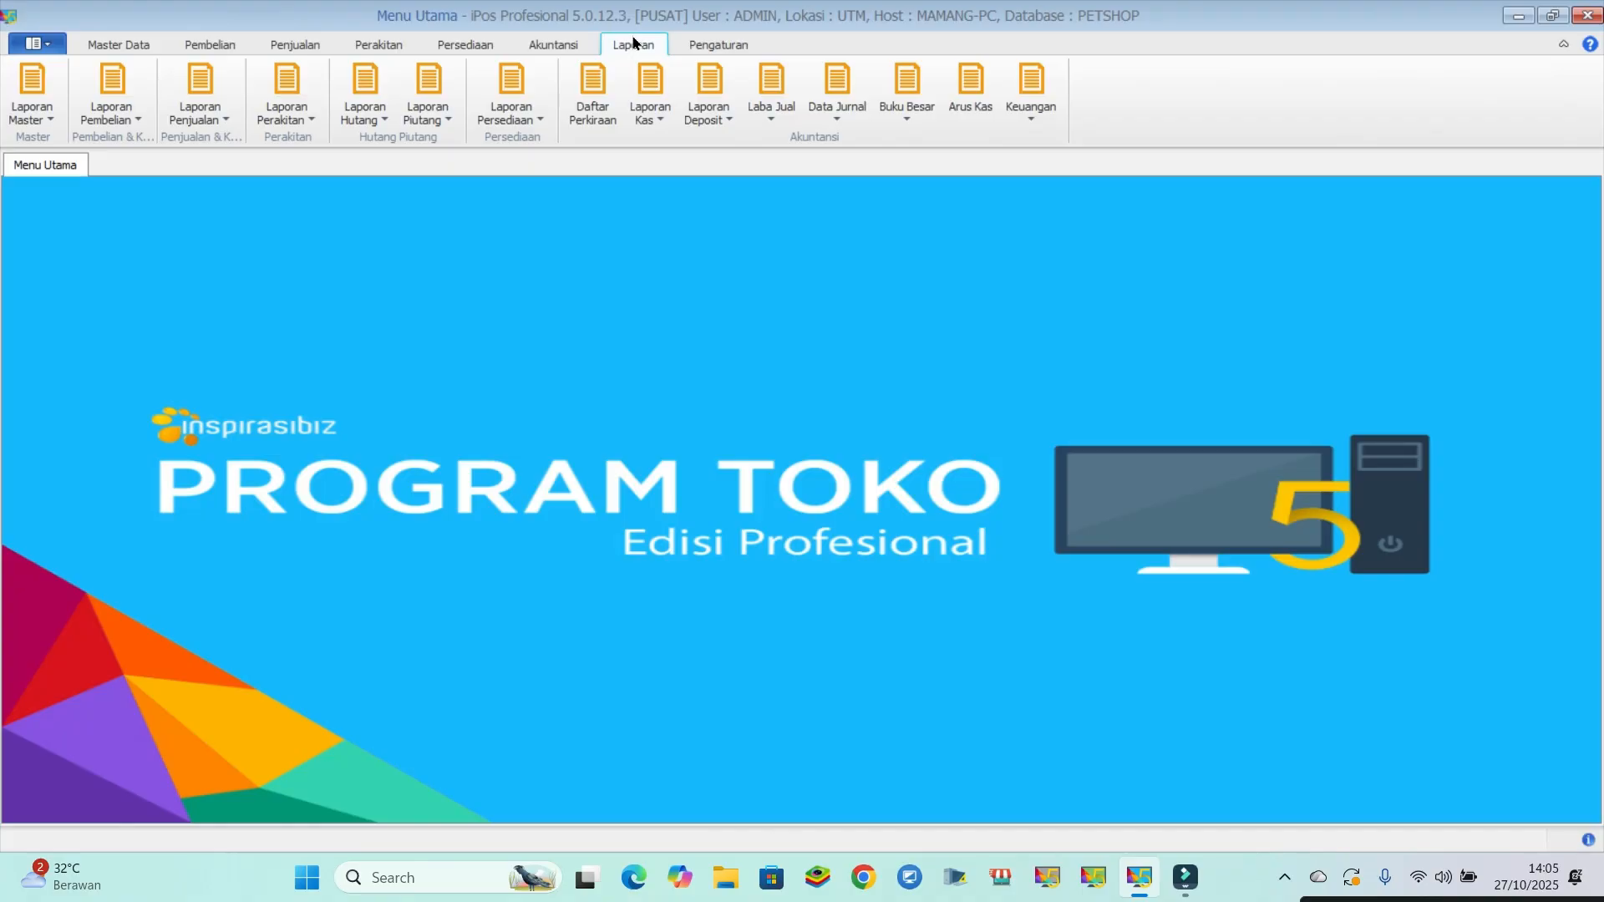
- Open the item list and examine the MAKANAN KUCING, MAKANAN KUCING 1KG and MAKANAN KUCING 500gr entries
{"action": "left_click", "coordinate": [119, 44]}
{"action": "left_click", "coordinate": [111, 94]}
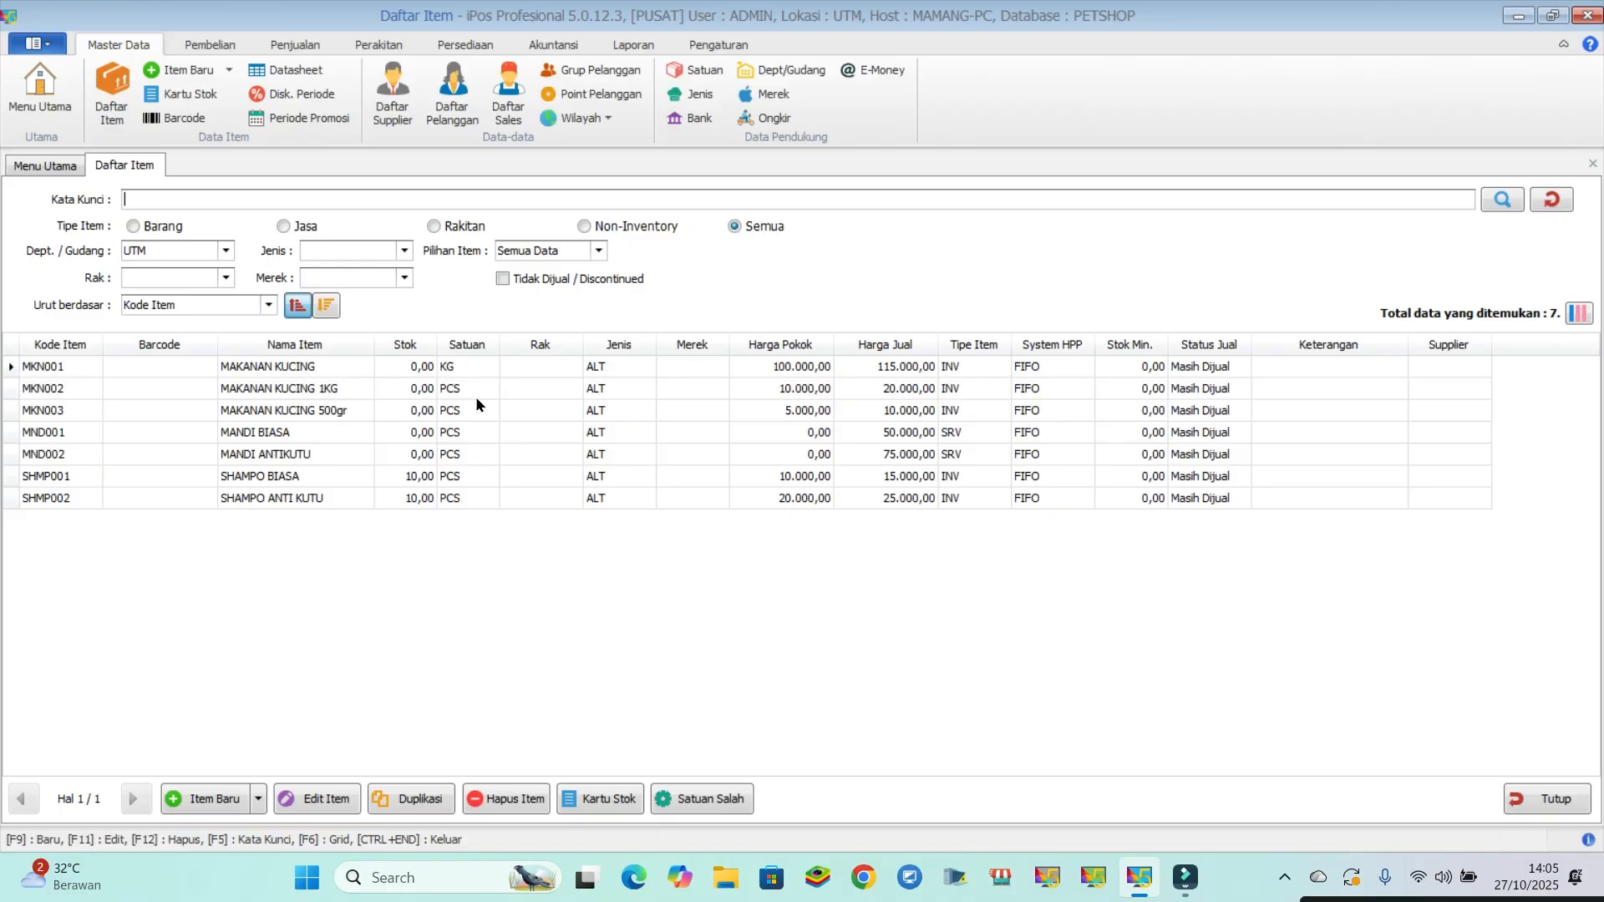
{"action": "left_click", "coordinate": [294, 368]}
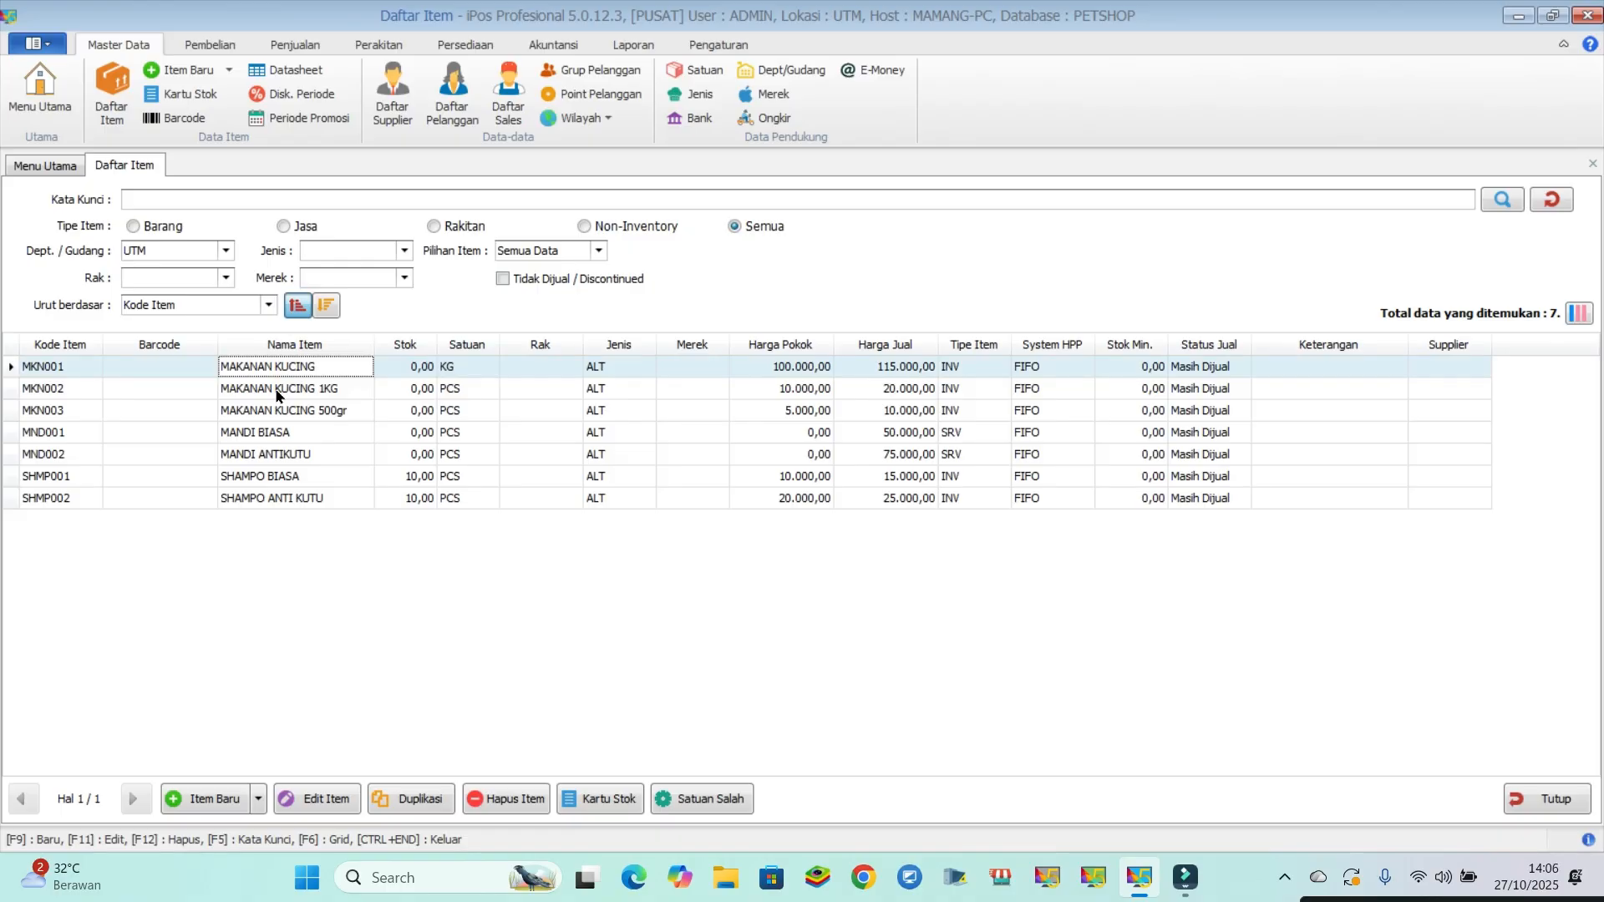
{"action": "left_click", "coordinate": [278, 395]}
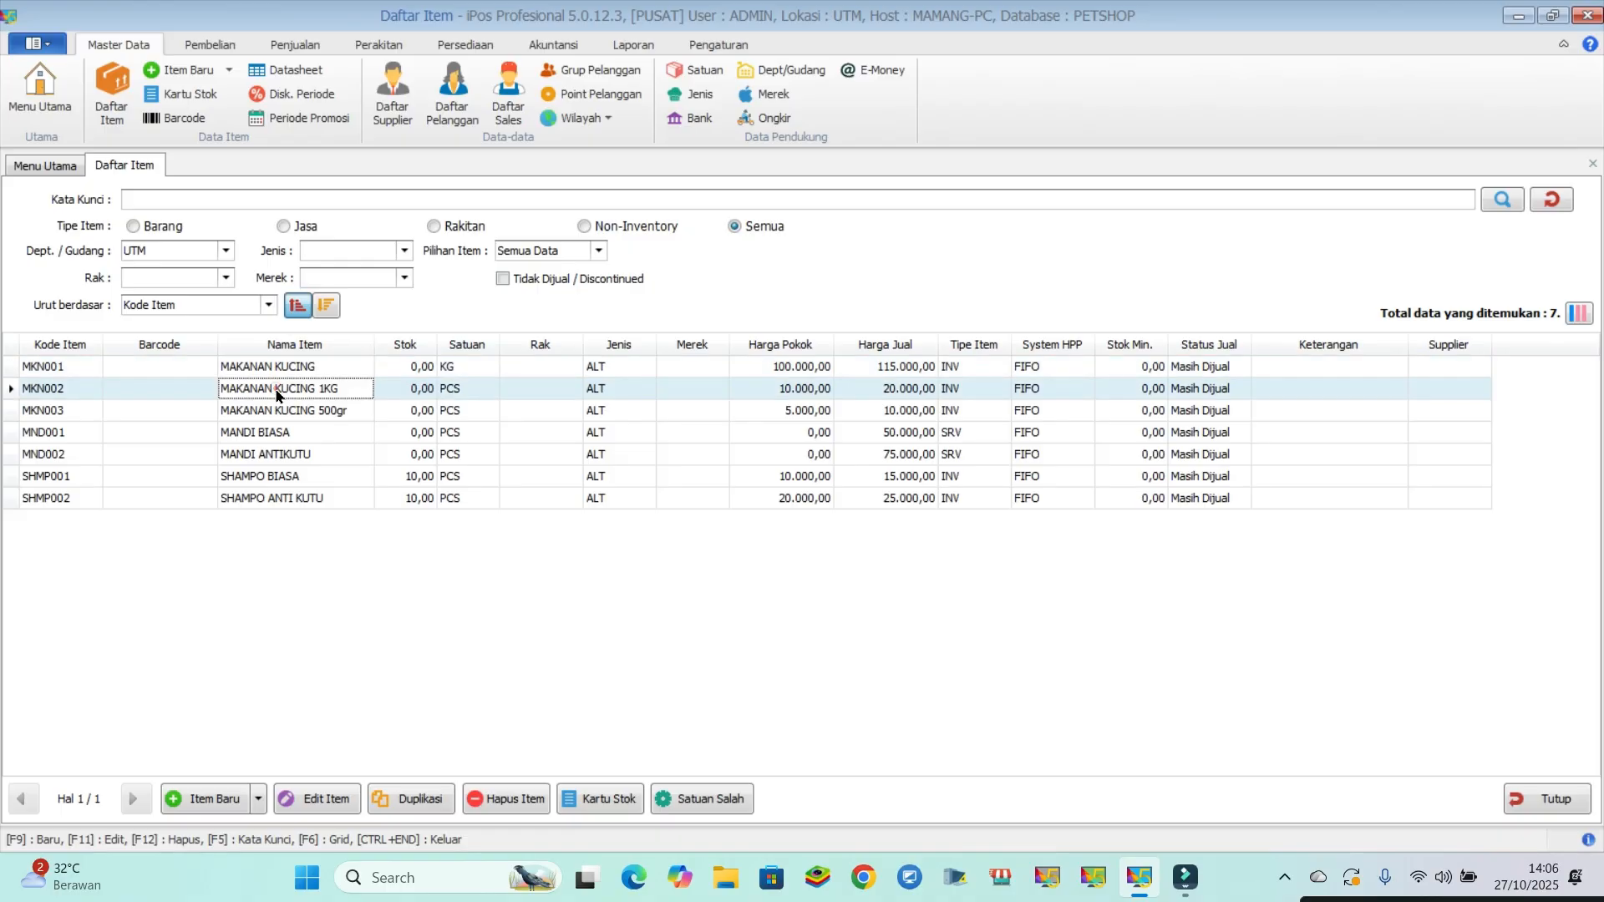
{"action": "left_click", "coordinate": [316, 411]}
{"action": "left_click", "coordinate": [311, 365]}
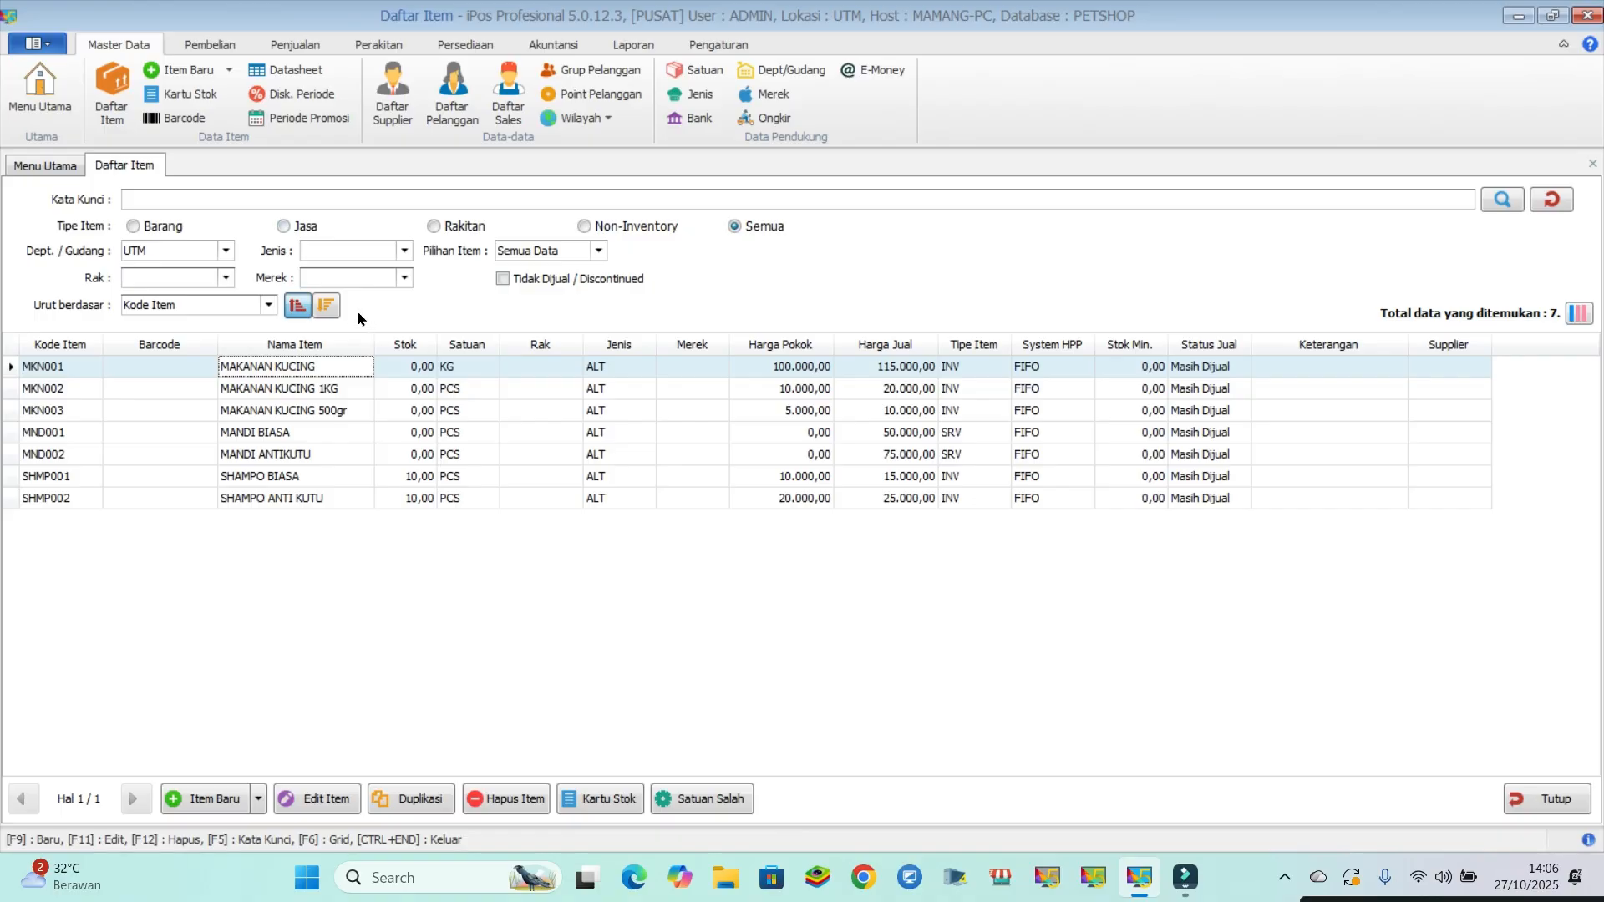
- Start a new purchase and add a line for 20 KG of MAKANAN KUCING, finding it with the keyword "makan"
{"action": "left_click", "coordinate": [212, 42]}
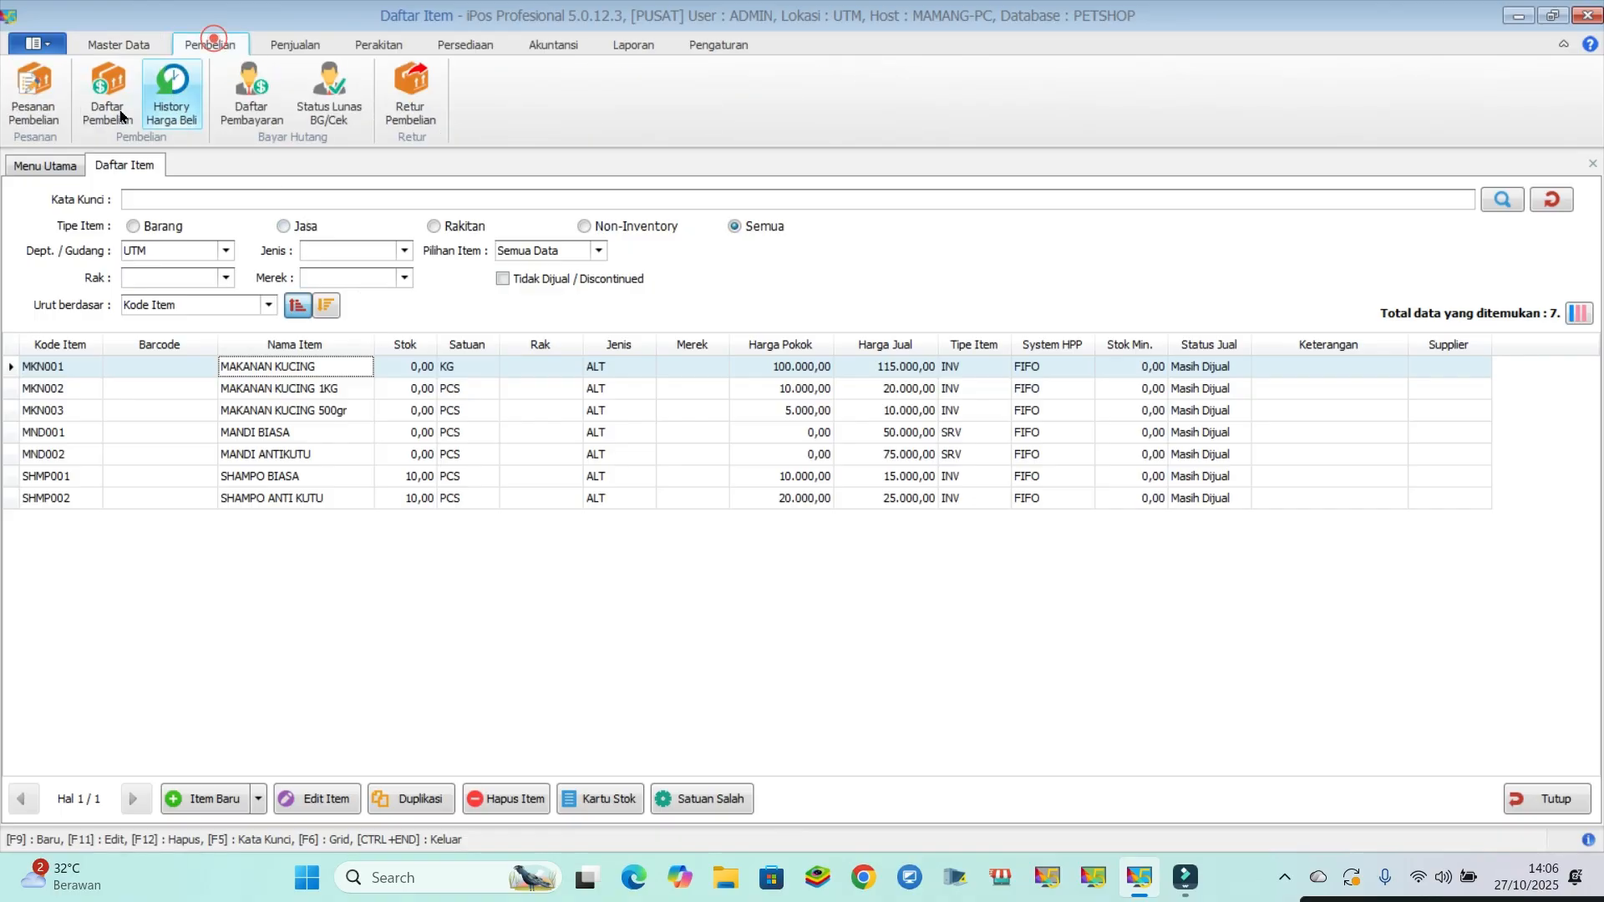
{"action": "left_click", "coordinate": [117, 109]}
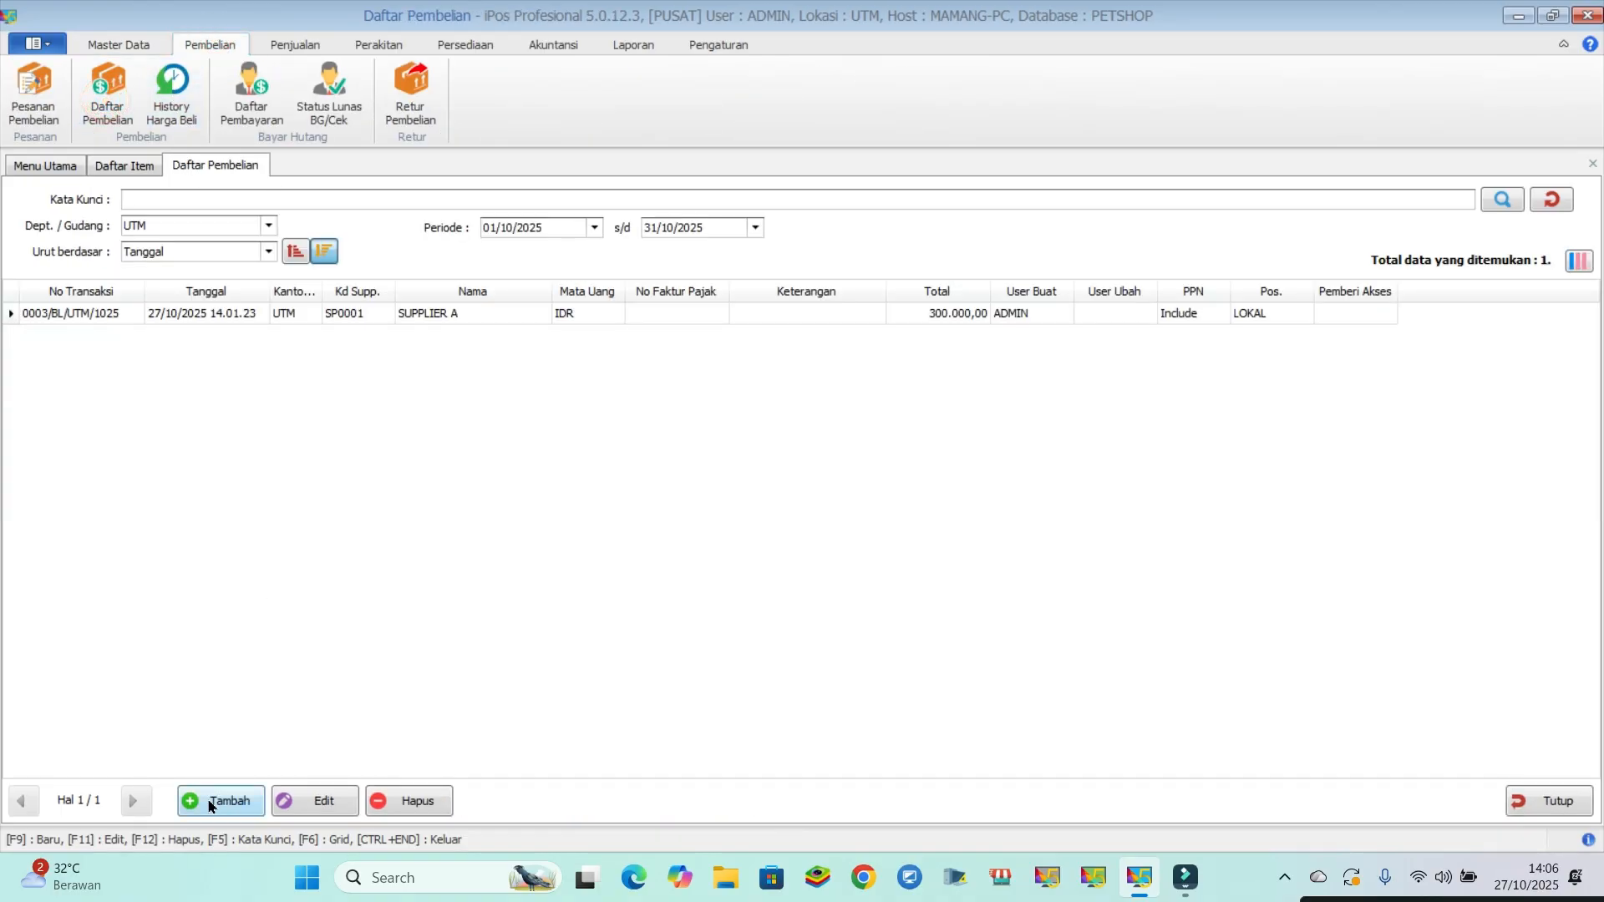
{"action": "left_click", "coordinate": [211, 802]}
{"action": "left_click", "coordinate": [154, 323]}
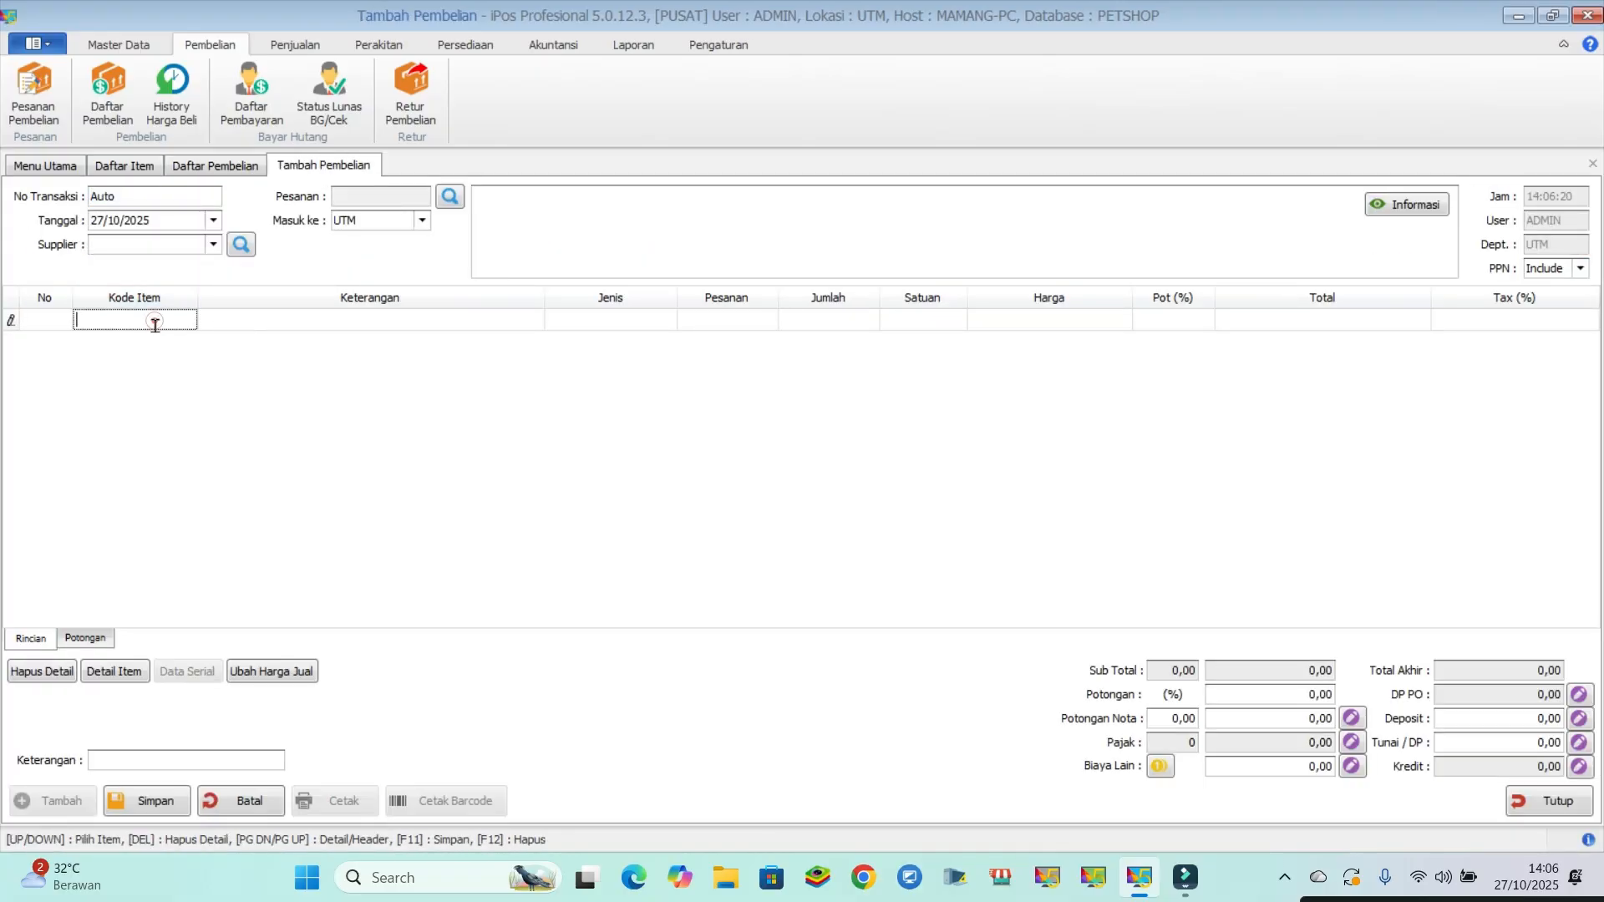
{"action": "type", "text": "makan"}
{"action": "key", "text": "Return"}
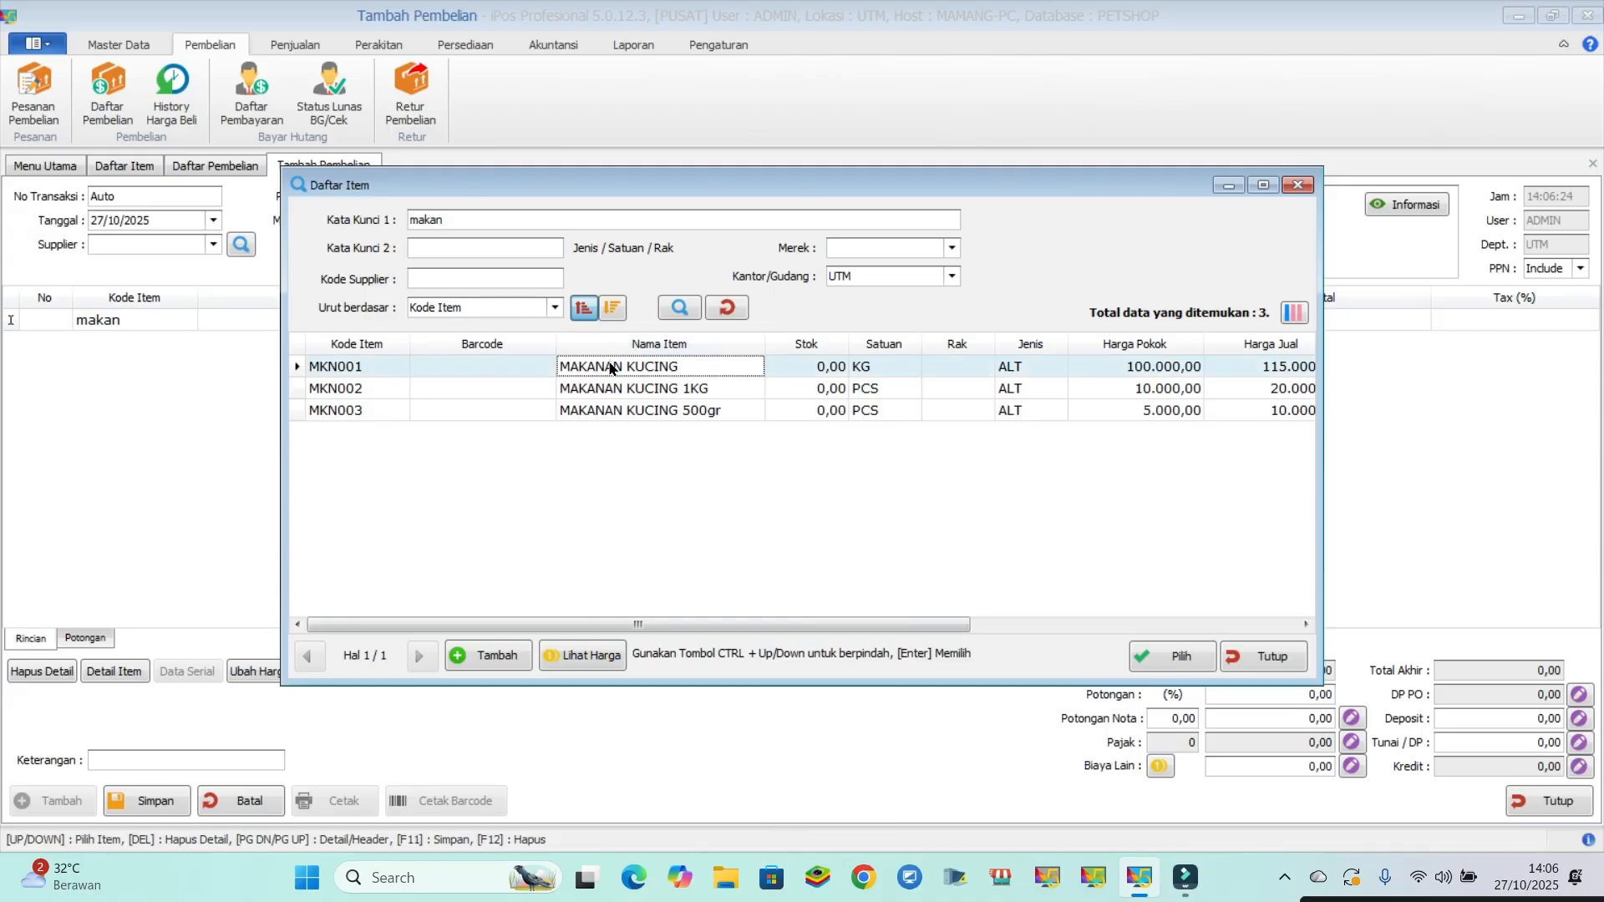
{"action": "double_click", "coordinate": [618, 365]}
{"action": "left_click", "coordinate": [809, 318]}
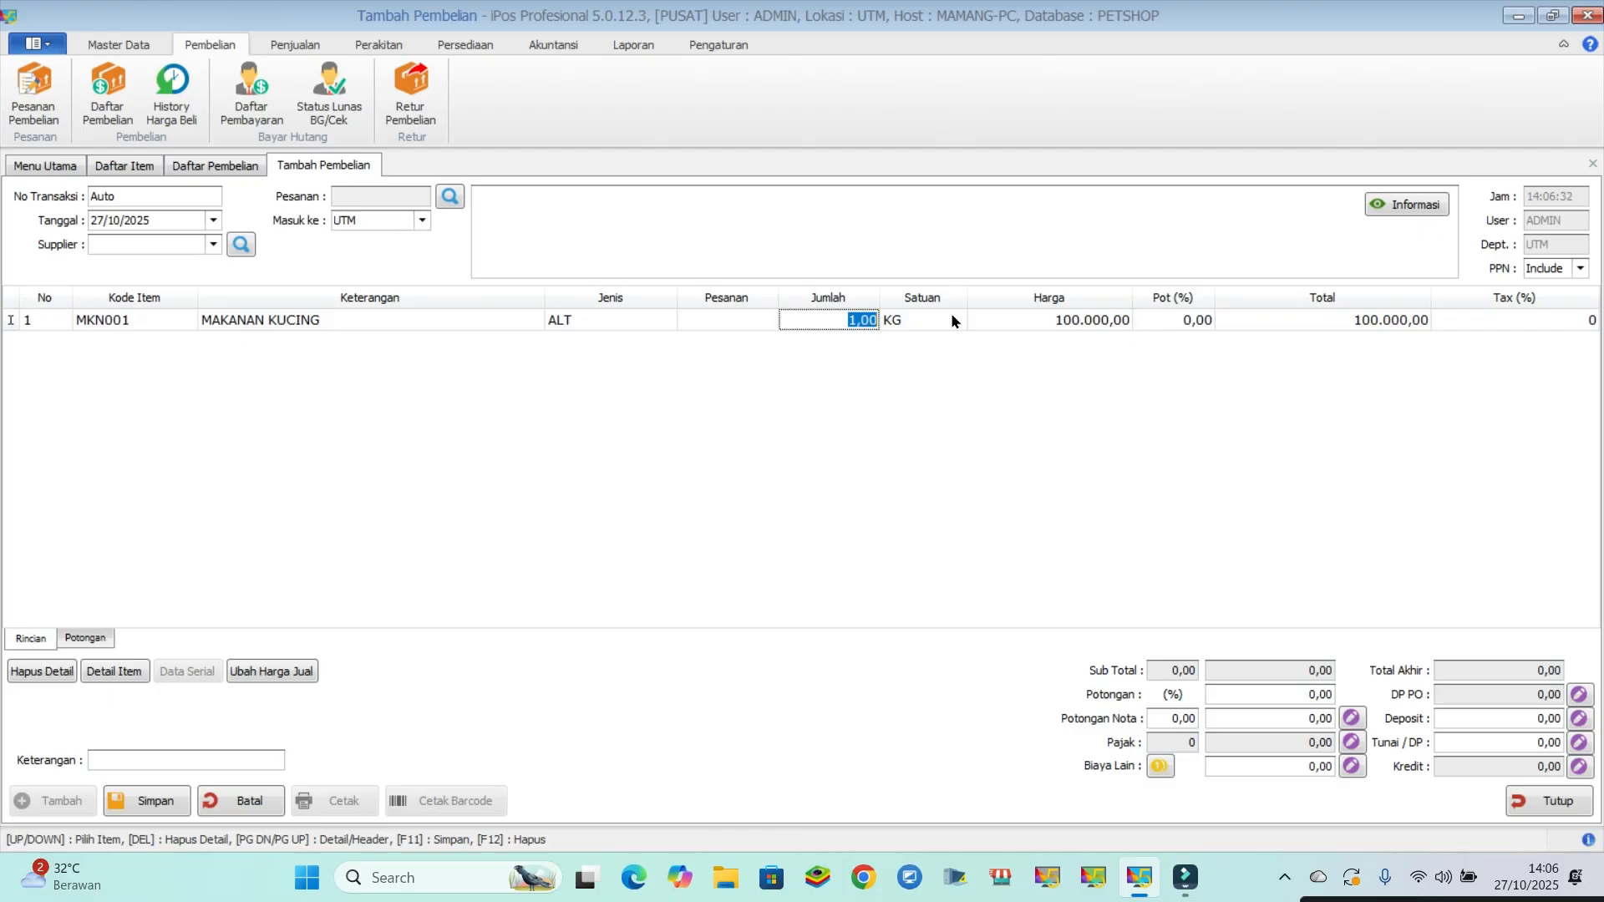
{"action": "type", "text": "20"}
{"action": "left_click", "coordinate": [968, 432]}
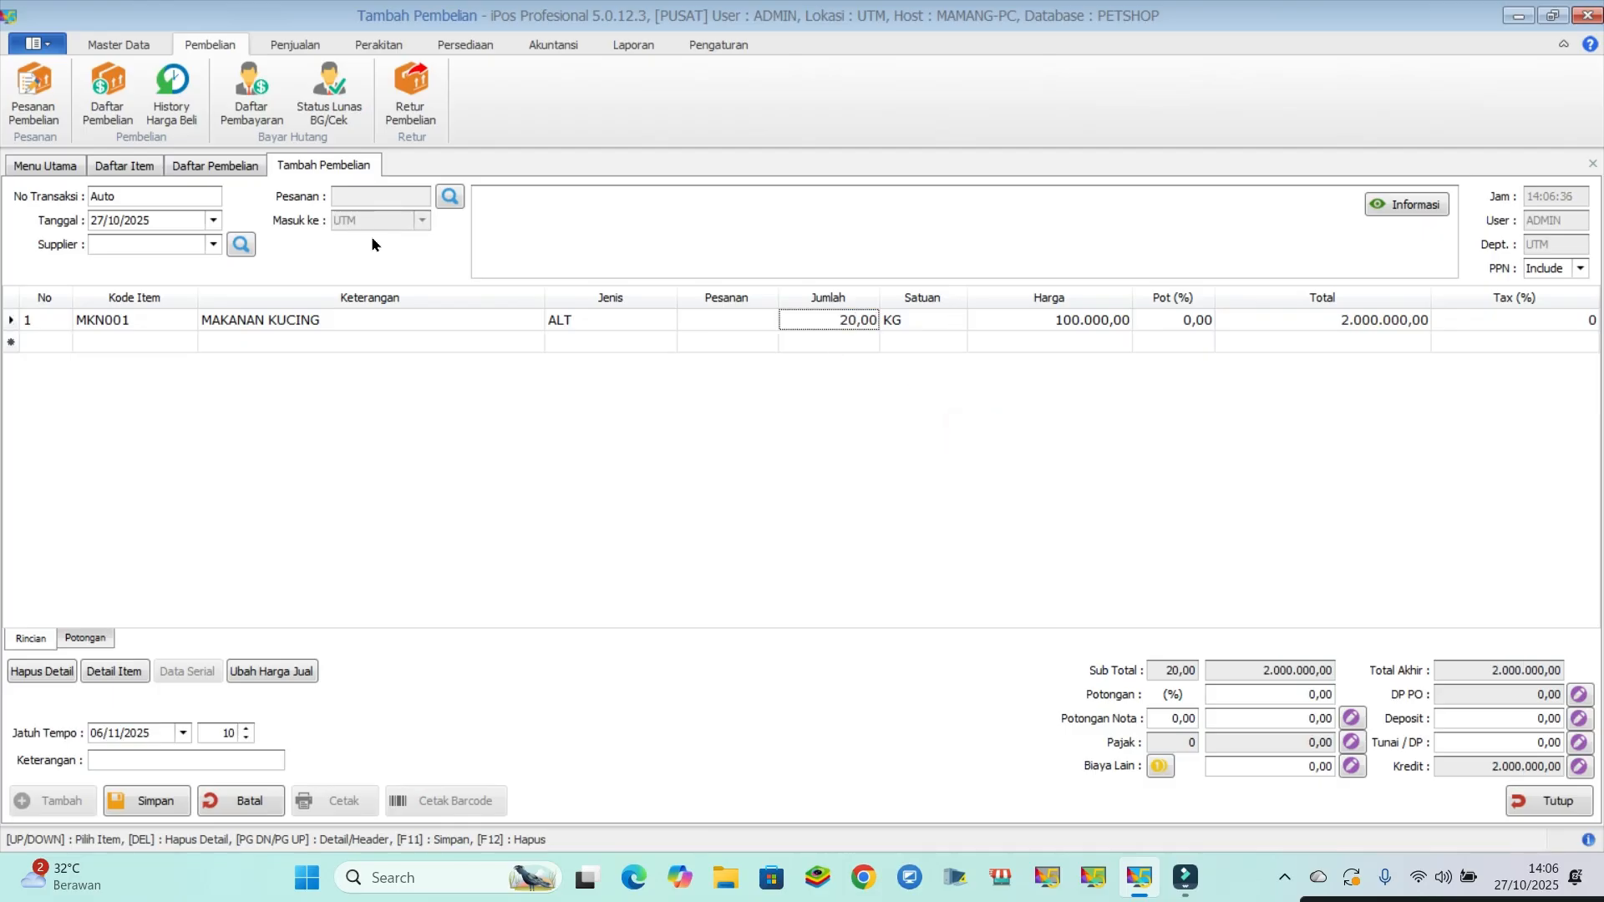
- Choose SUPPLIER A as the supplier of the MAKANAN KUCING purchase
{"action": "left_click", "coordinate": [213, 244]}
{"action": "left_click", "coordinate": [218, 299]}
{"action": "left_click", "coordinate": [889, 439]}
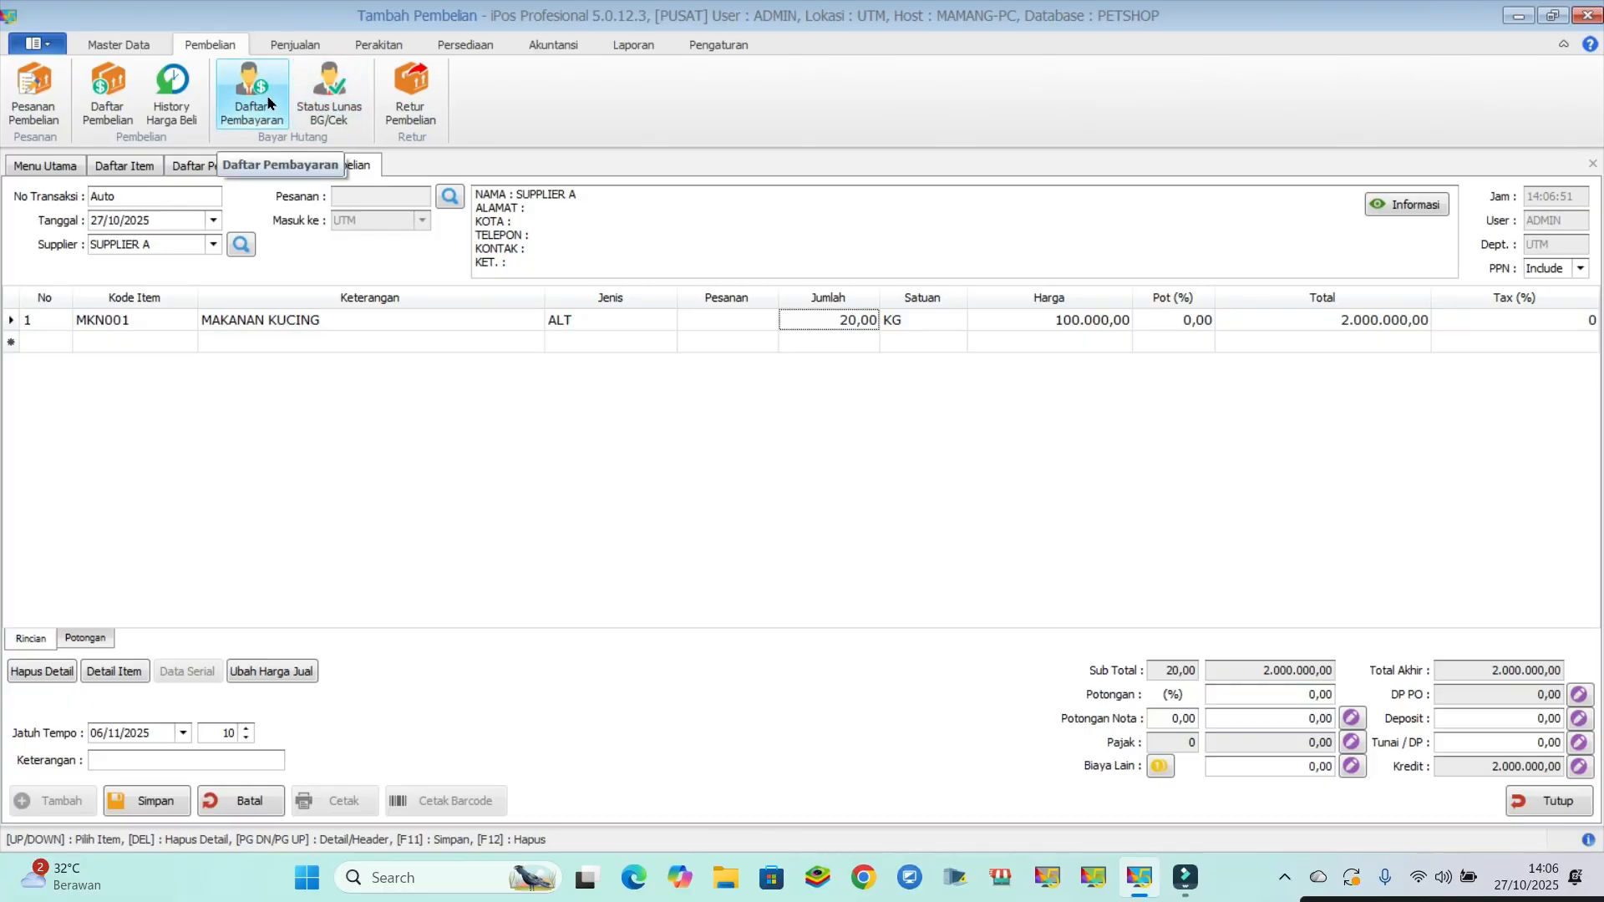
- Set the purchase's cash payment (Tunai / DP) to 2.000.000 and accept cash account 1-1110 KAS KECIL
{"action": "left_click_drag", "start_coordinate": [1455, 743], "coordinate": [1567, 741]}
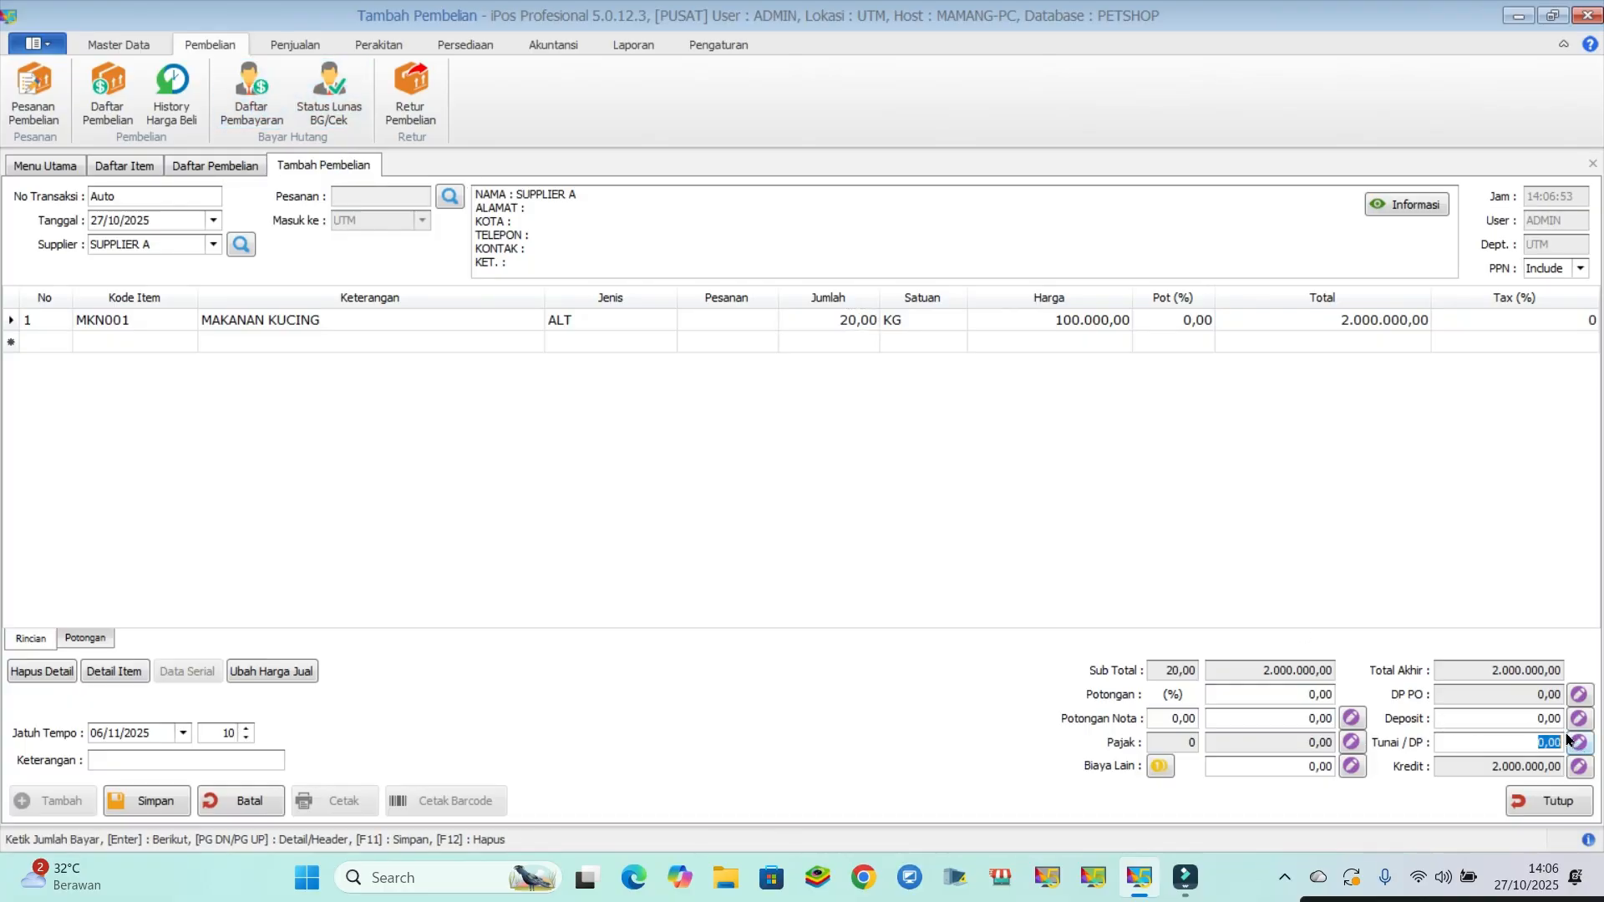
{"action": "type", "text": "2000000"}
{"action": "left_click", "coordinate": [1579, 742]}
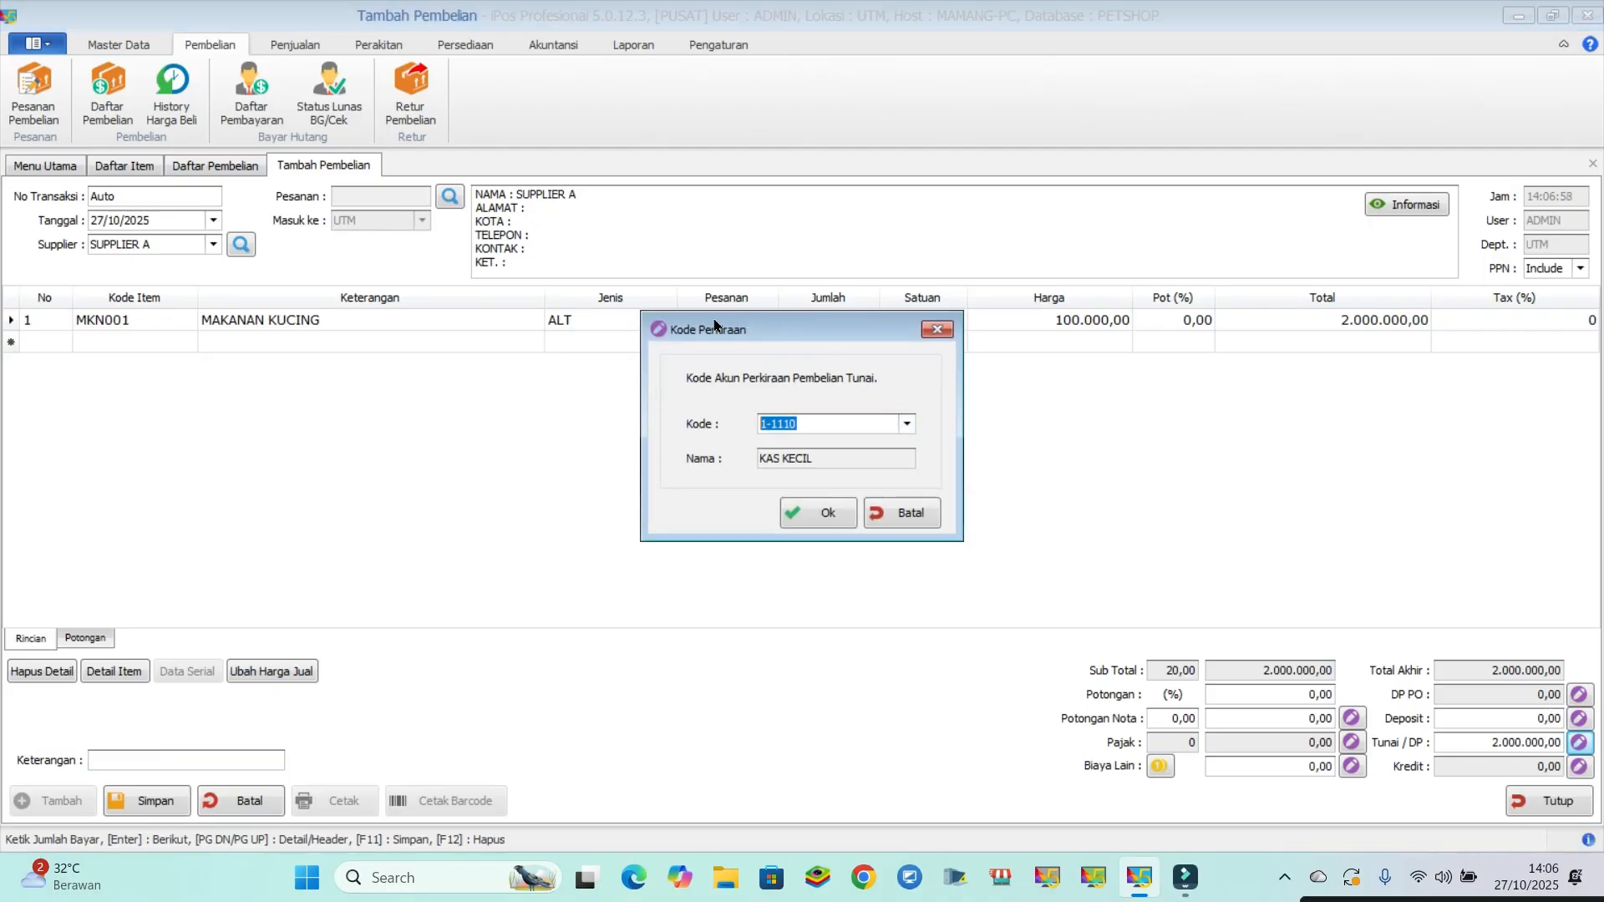
{"action": "left_click", "coordinate": [826, 516]}
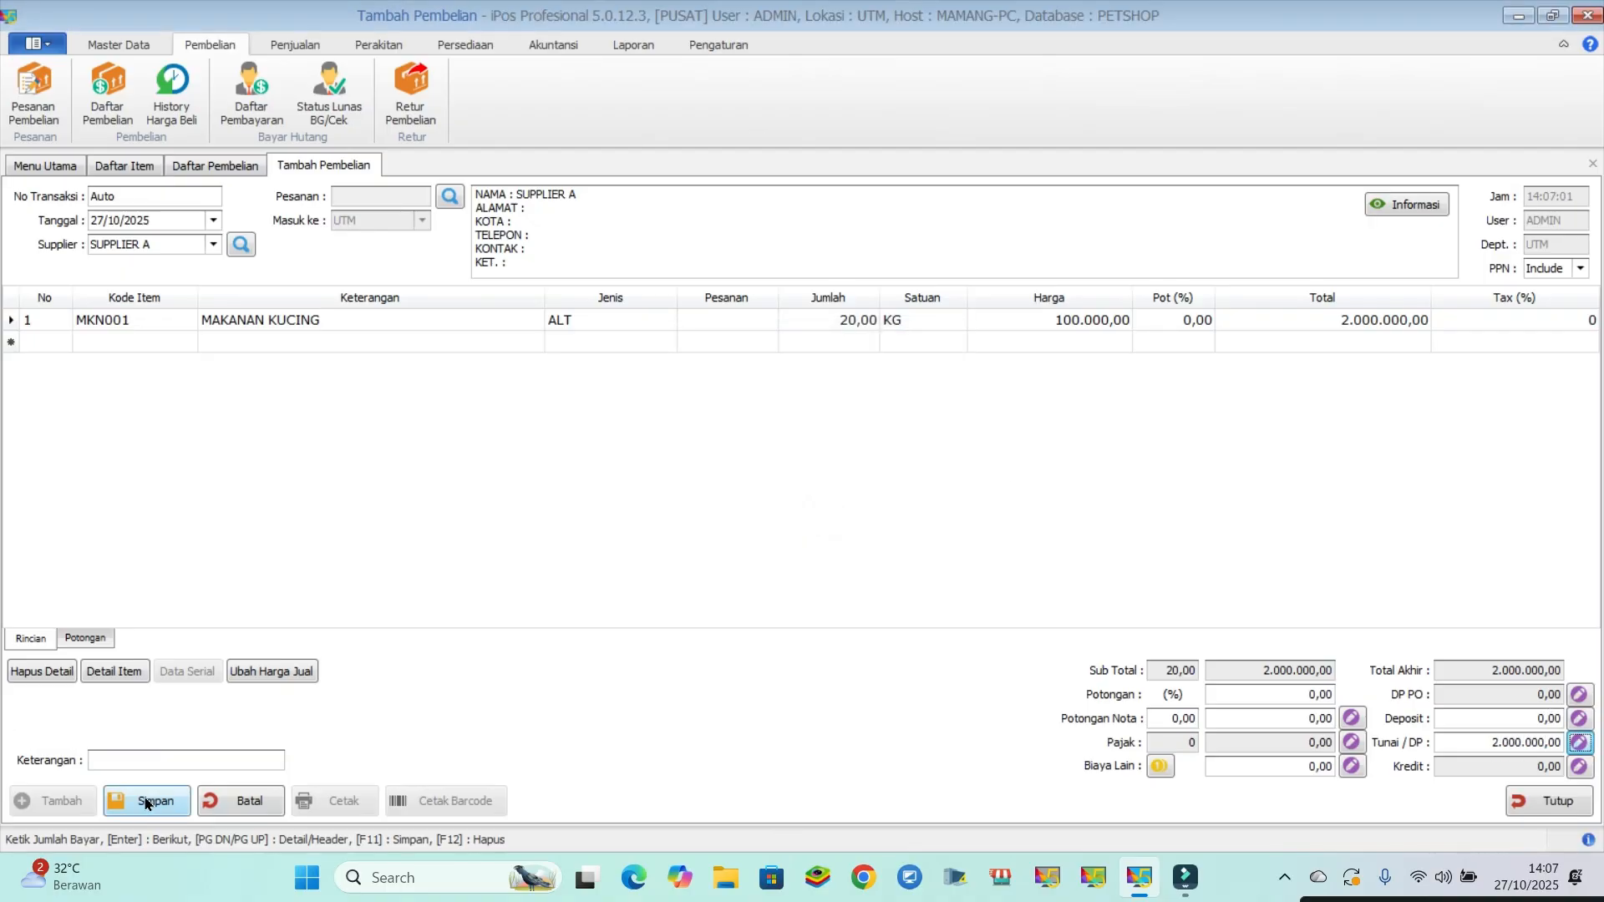
- Save the purchase and close its form, the purchase list and the item list
{"action": "key", "text": "Return"}
{"action": "left_click", "coordinate": [938, 503]}
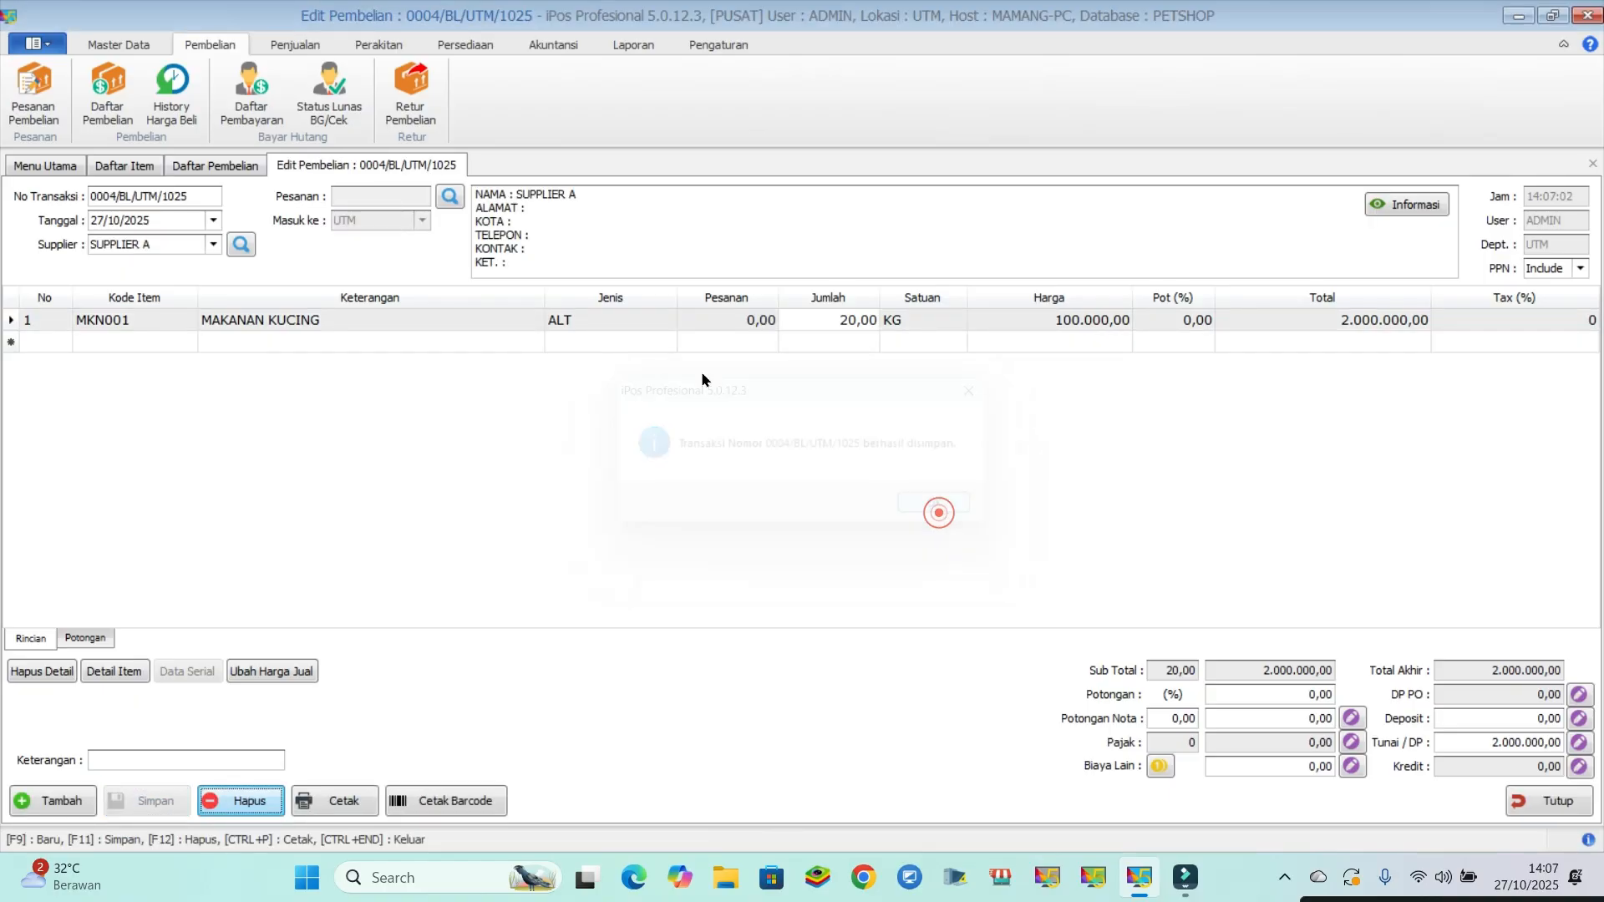
{"action": "left_click", "coordinate": [1542, 801]}
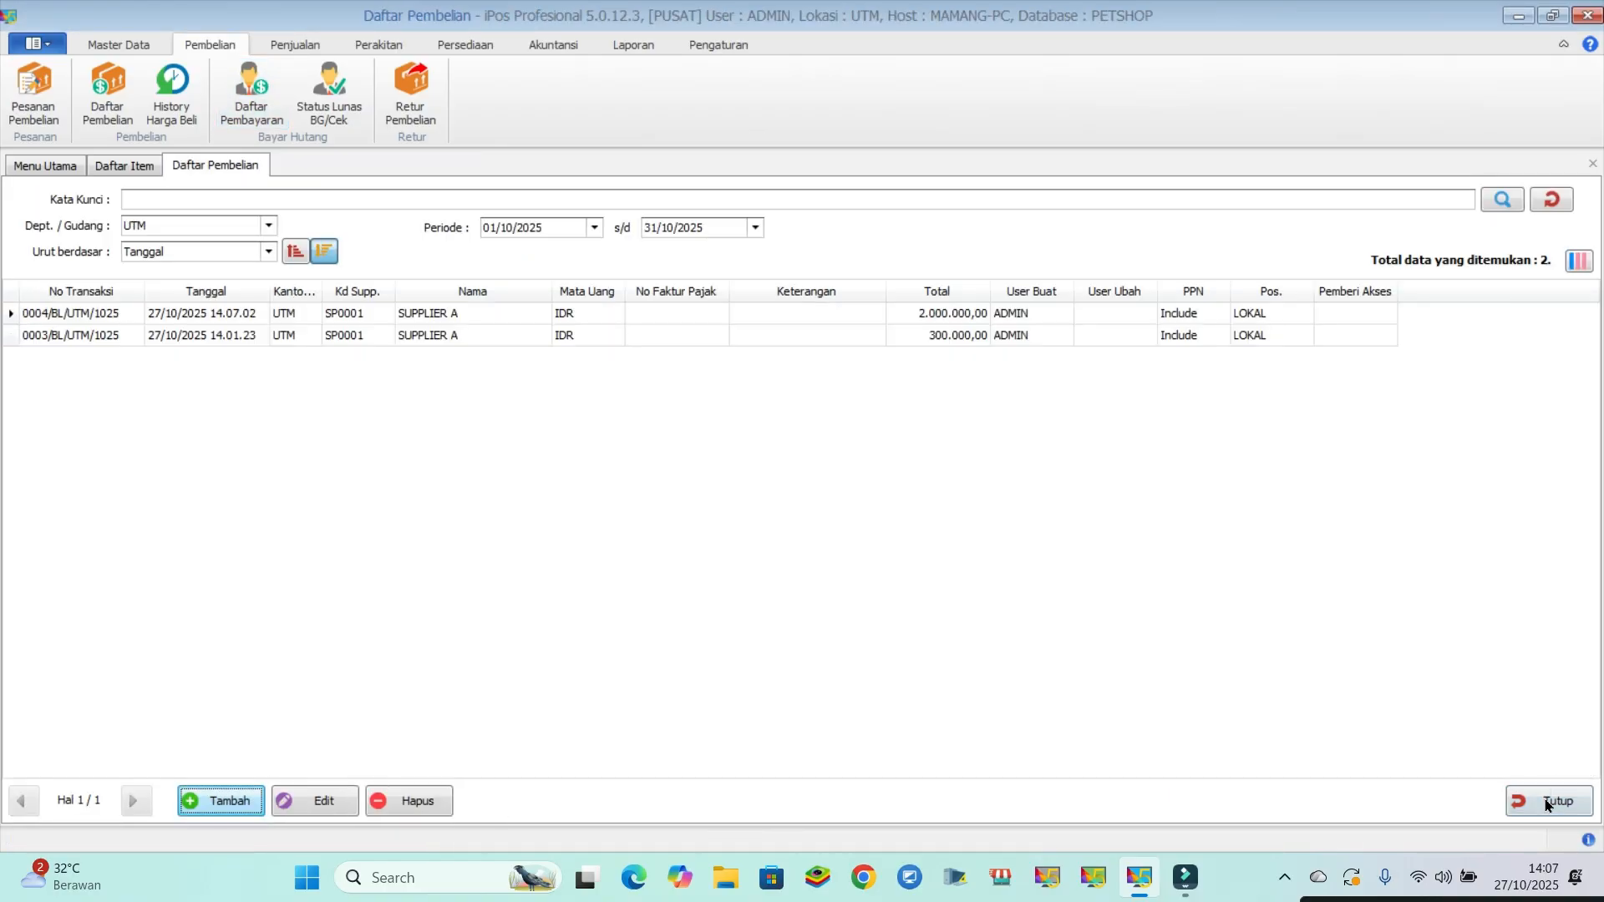
{"action": "left_click", "coordinate": [1540, 800]}
{"action": "left_click", "coordinate": [1540, 799]}
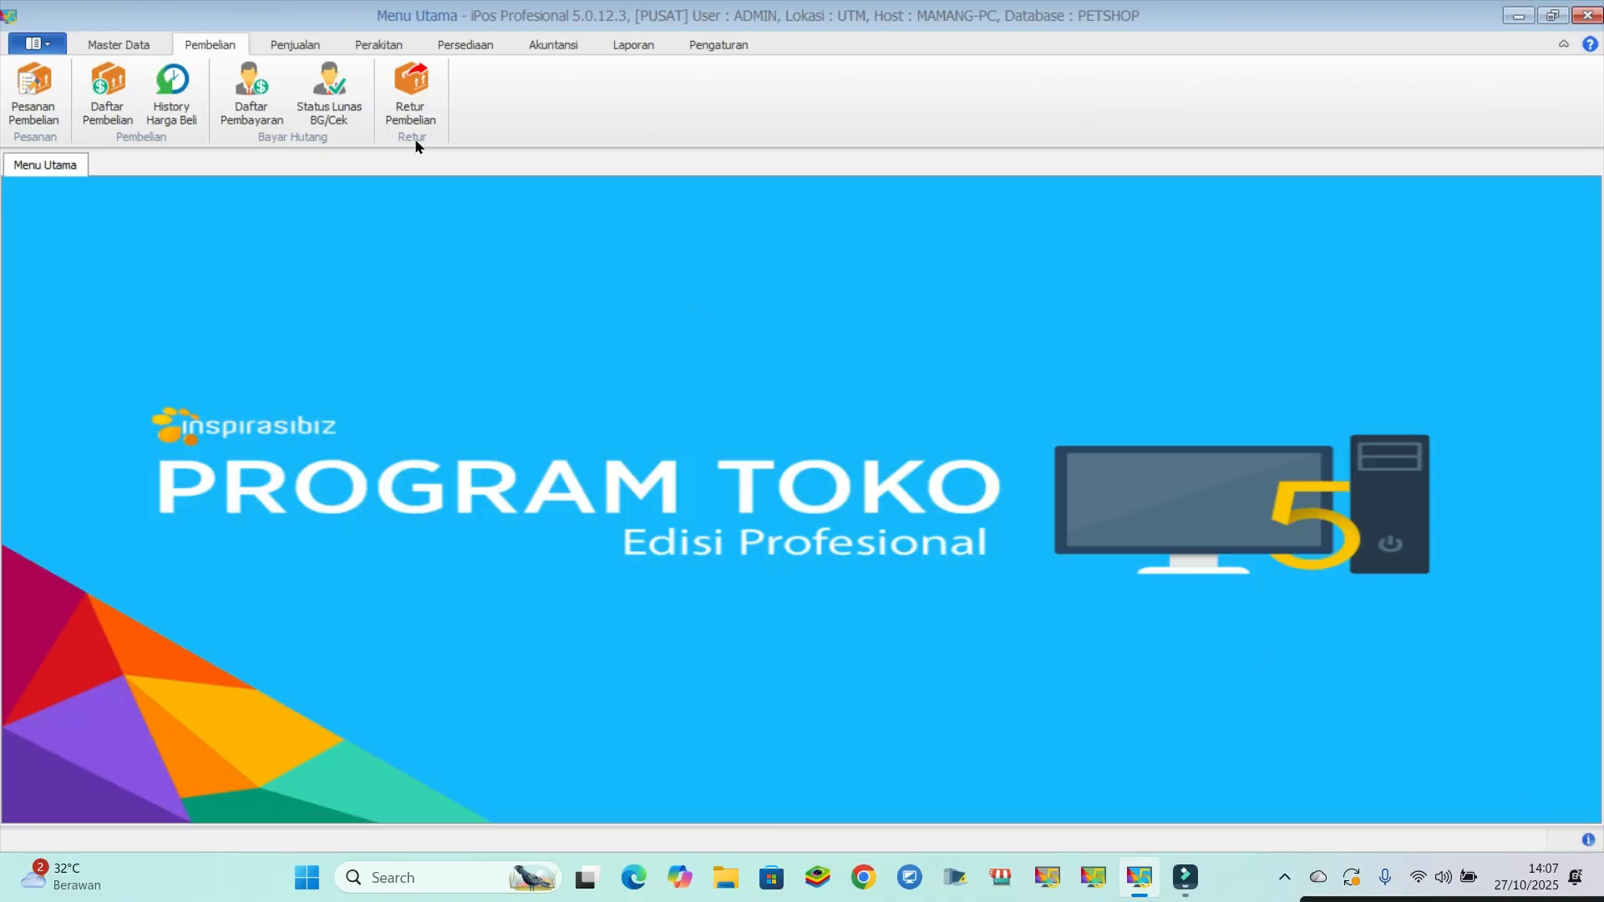
- Reopen the item list and check the stock of MAKANAN KUCING
{"action": "left_click", "coordinate": [136, 41]}
{"action": "left_click", "coordinate": [111, 88]}
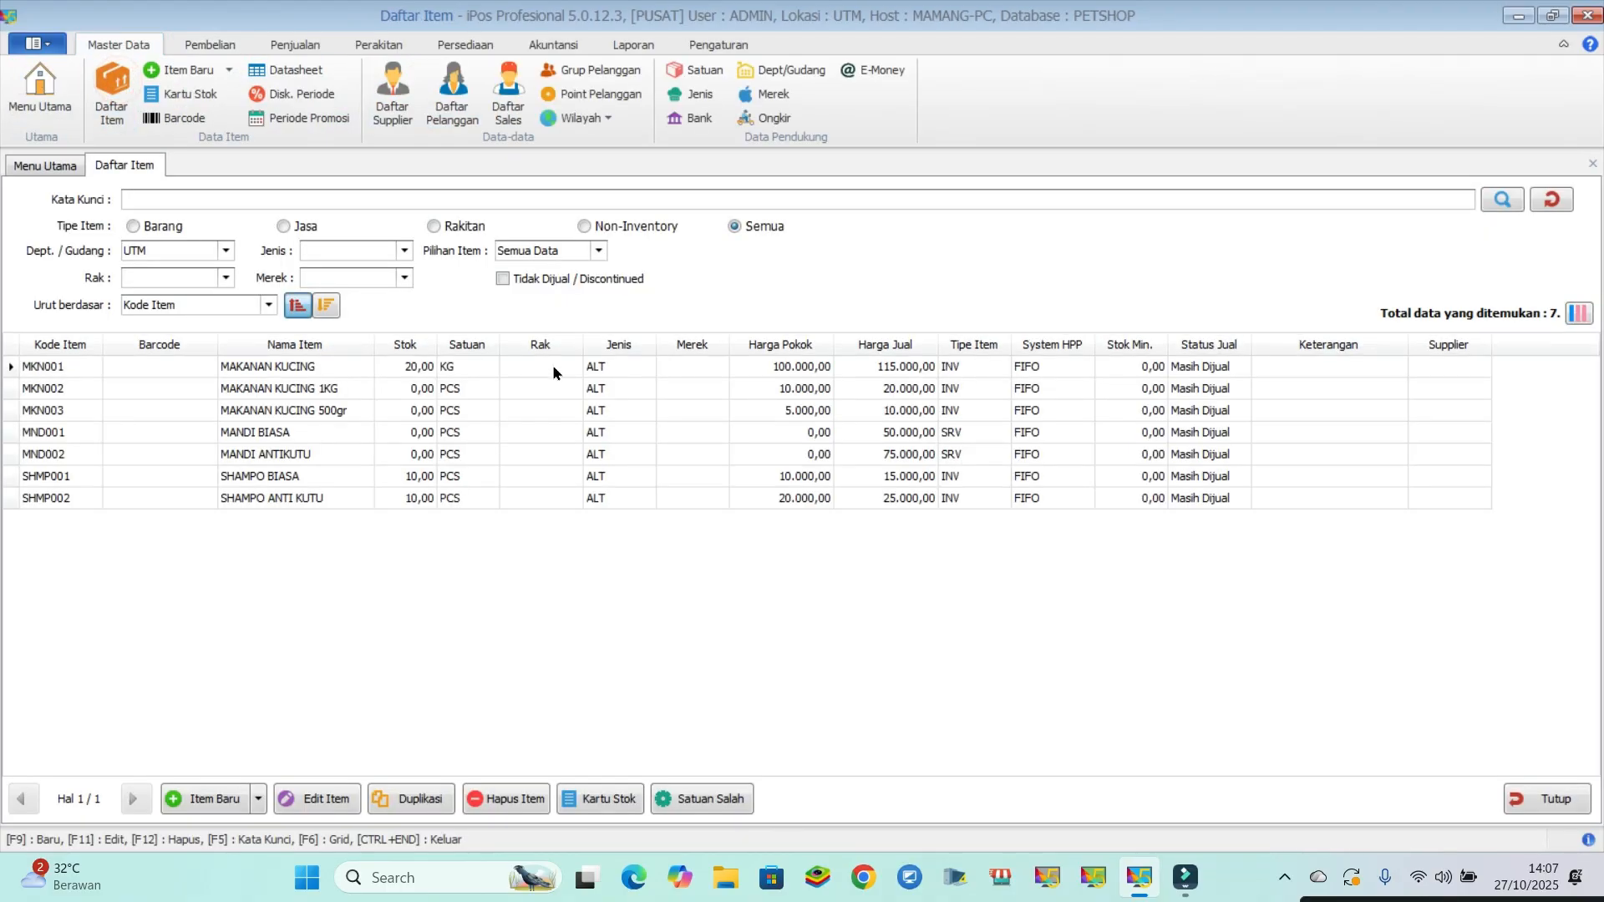
{"action": "left_click", "coordinate": [317, 366]}
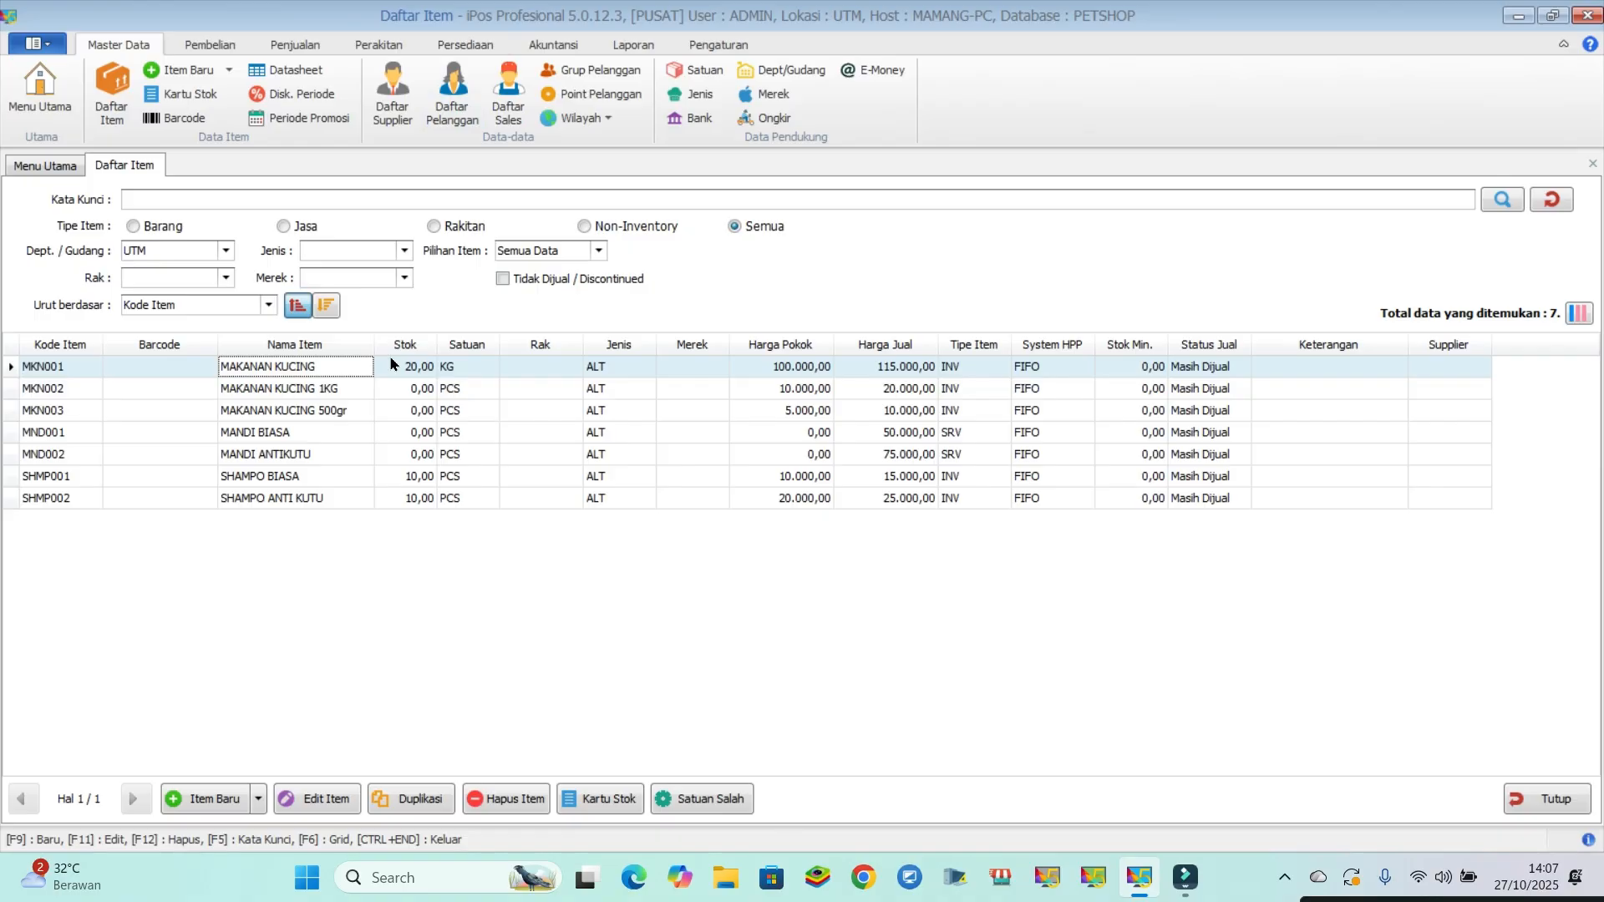
- Record and save an outgoing item transaction for 20 KG of MAKANAN KUCING, finding it with the keyword "makanan"
{"action": "left_click", "coordinate": [441, 42]}
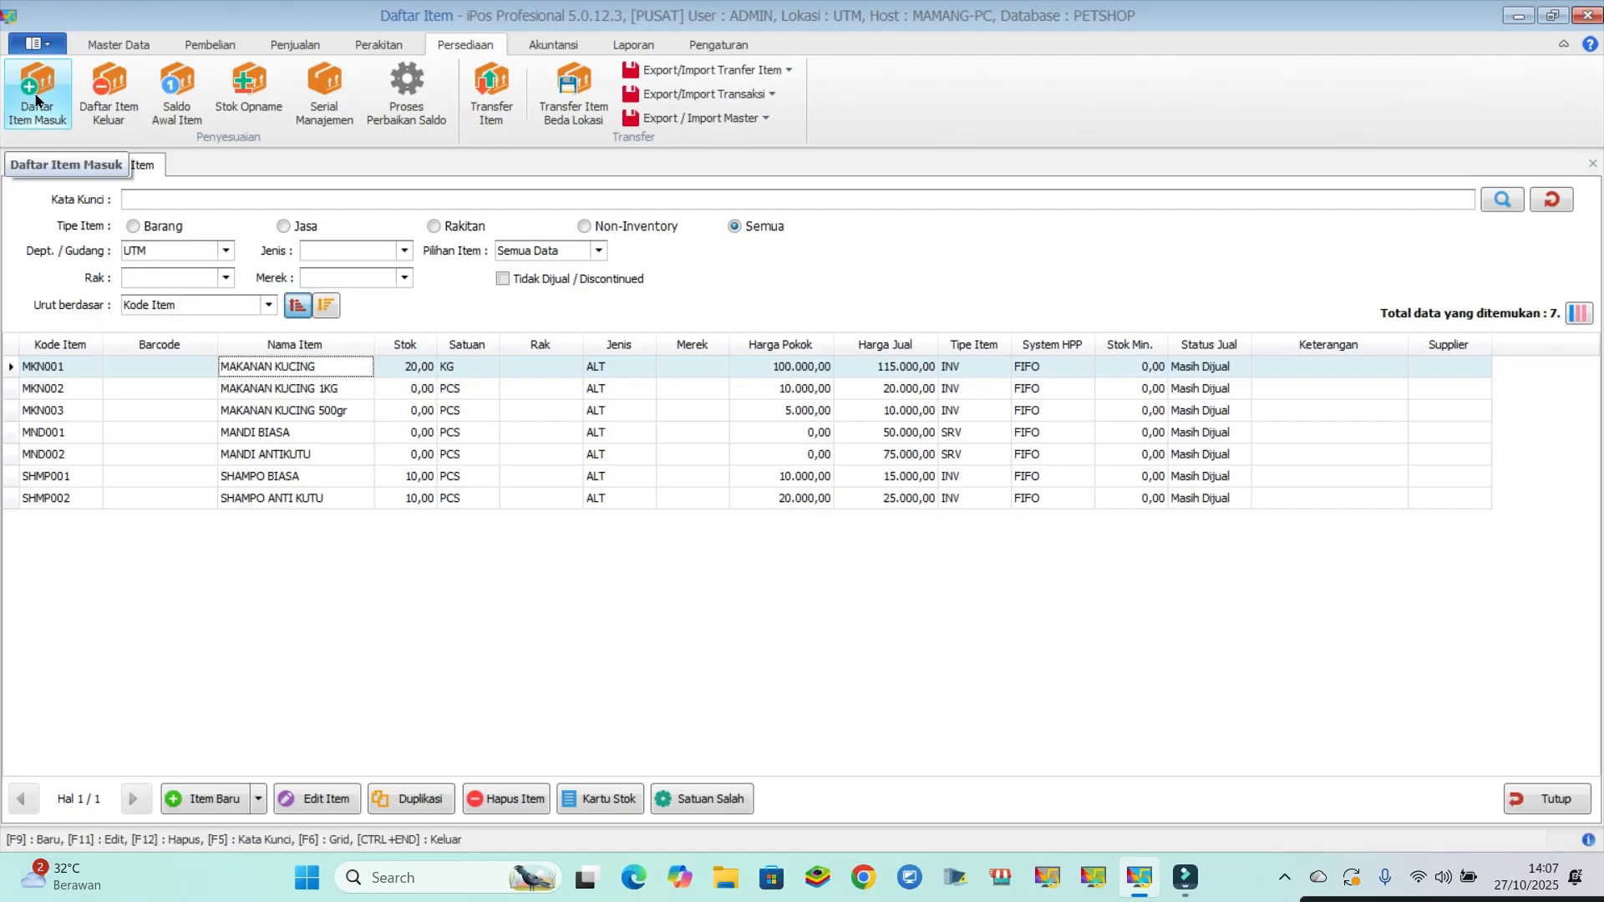
{"action": "left_click", "coordinate": [123, 87]}
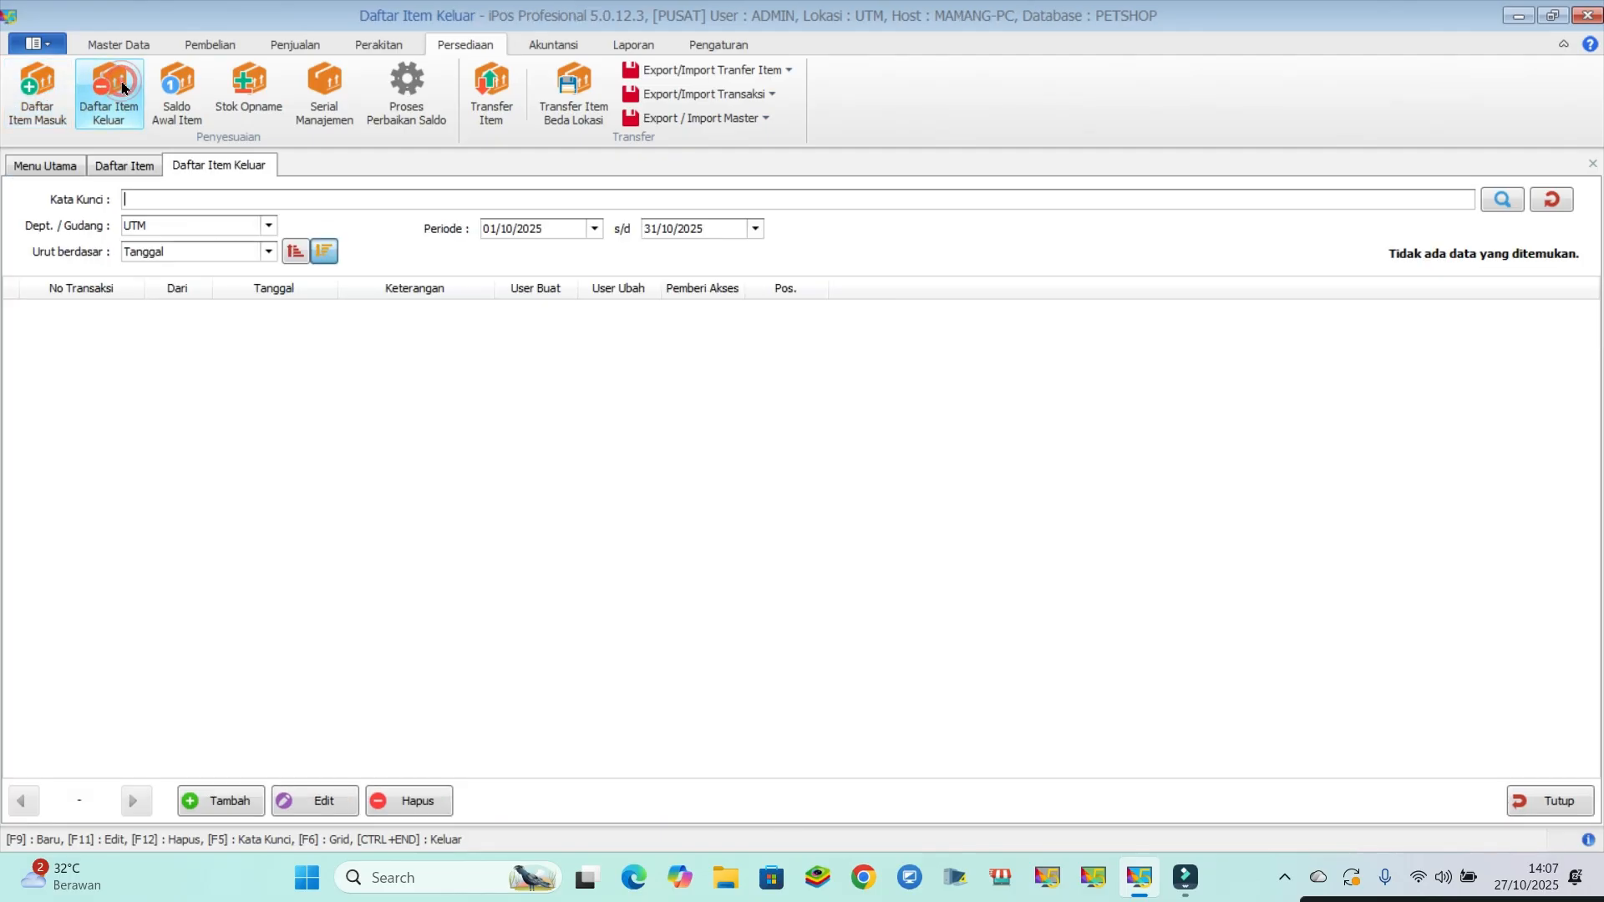
{"action": "left_click", "coordinate": [219, 801]}
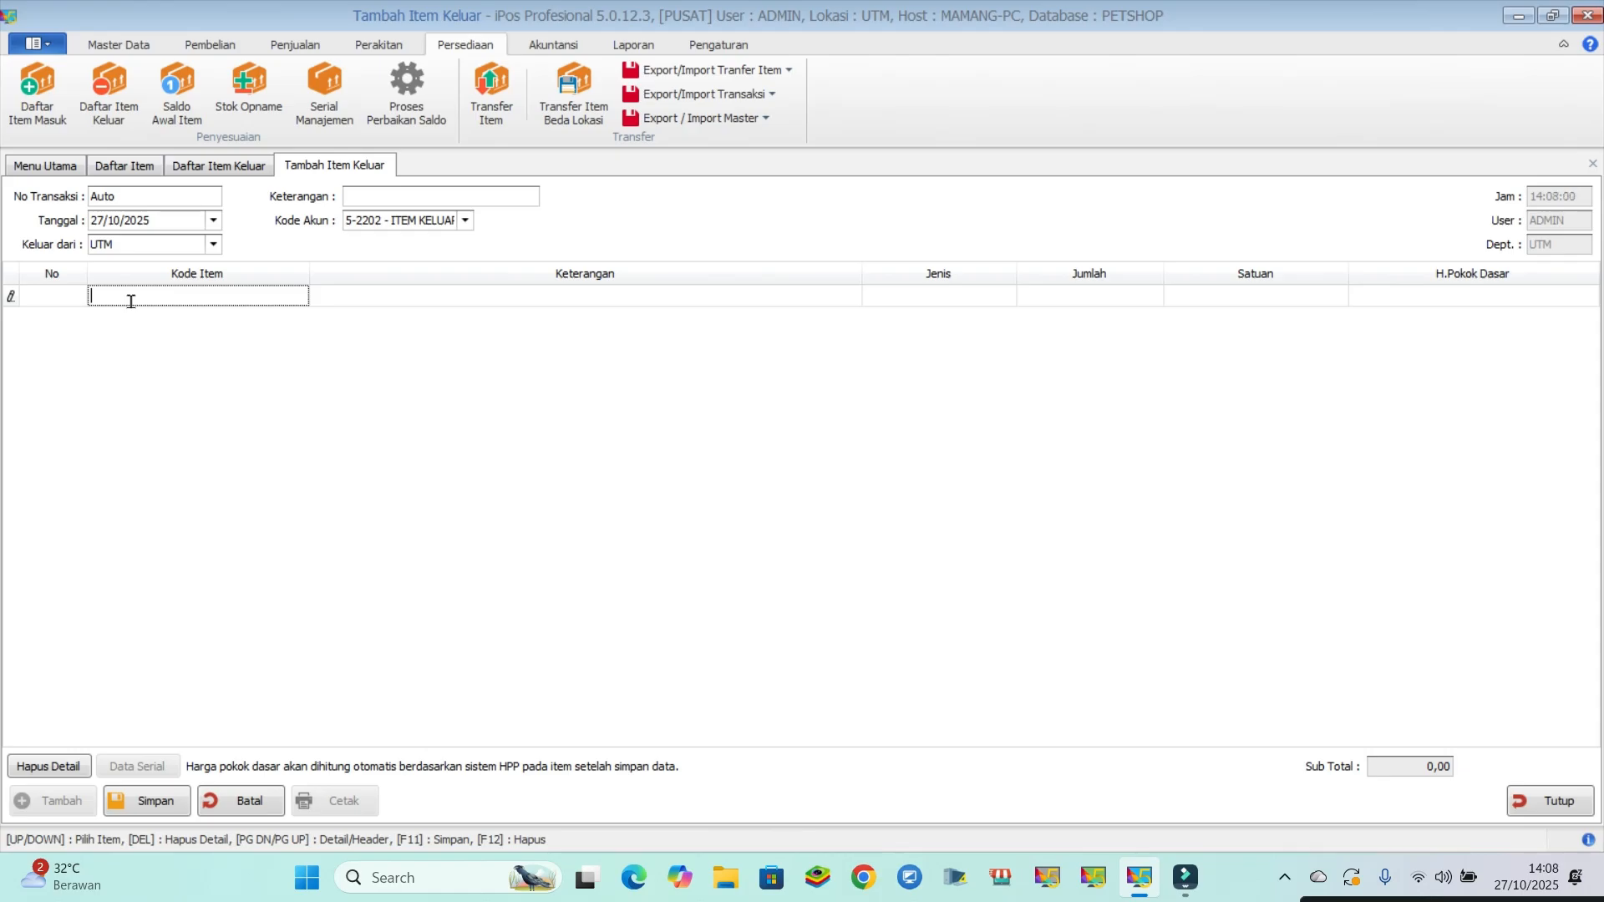
{"action": "type", "text": "makanan"}
{"action": "key", "text": "Return"}
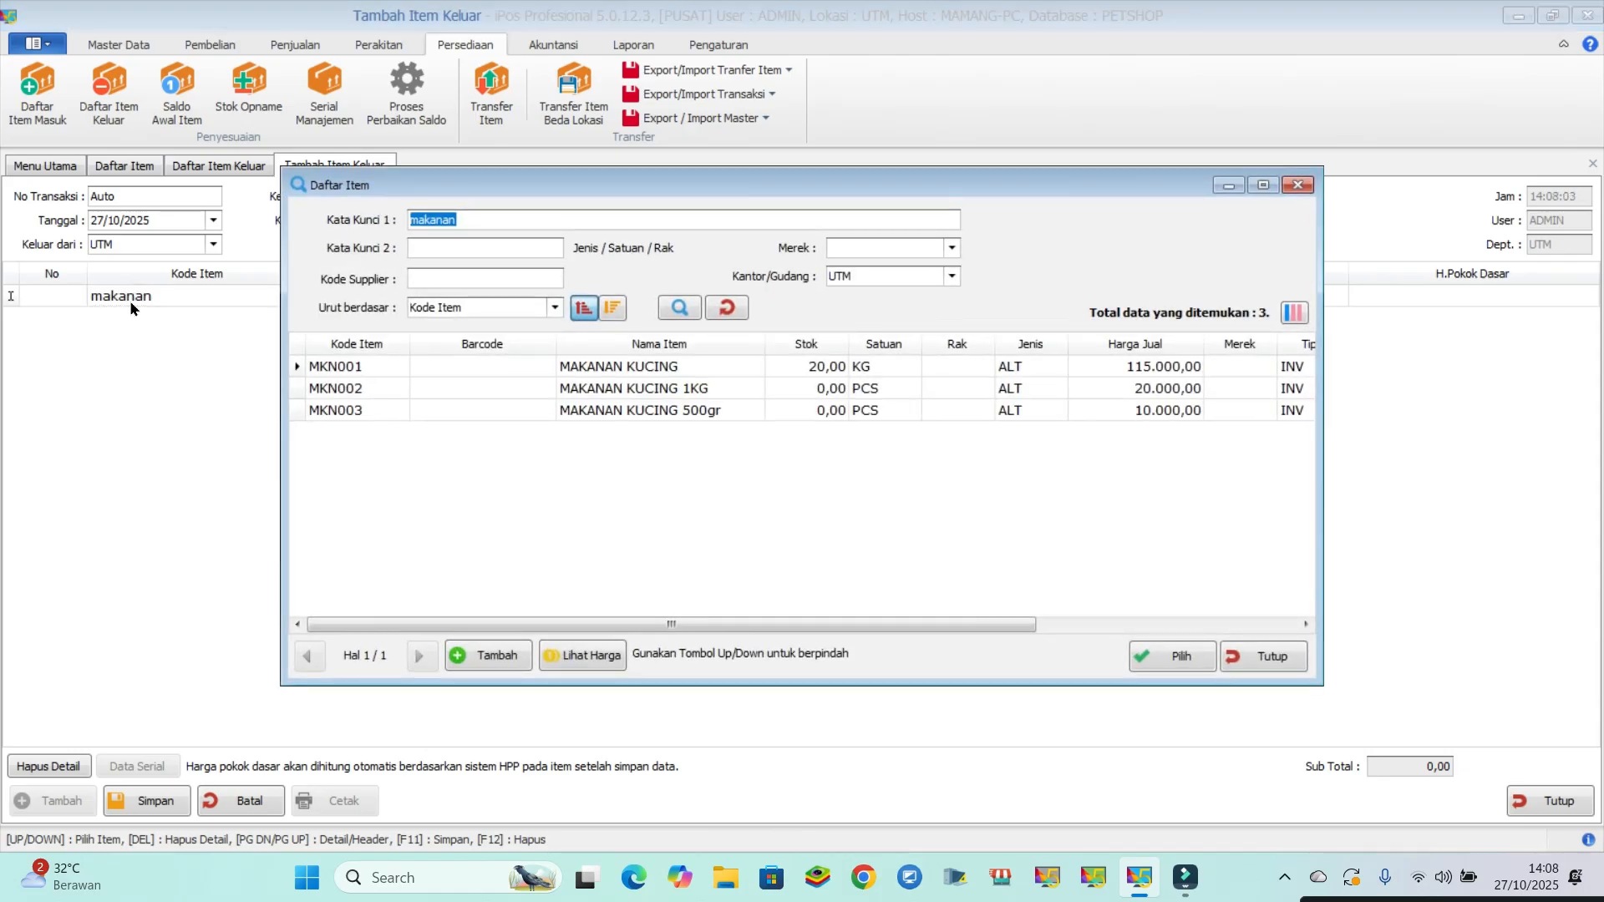
{"action": "double_click", "coordinate": [663, 368]}
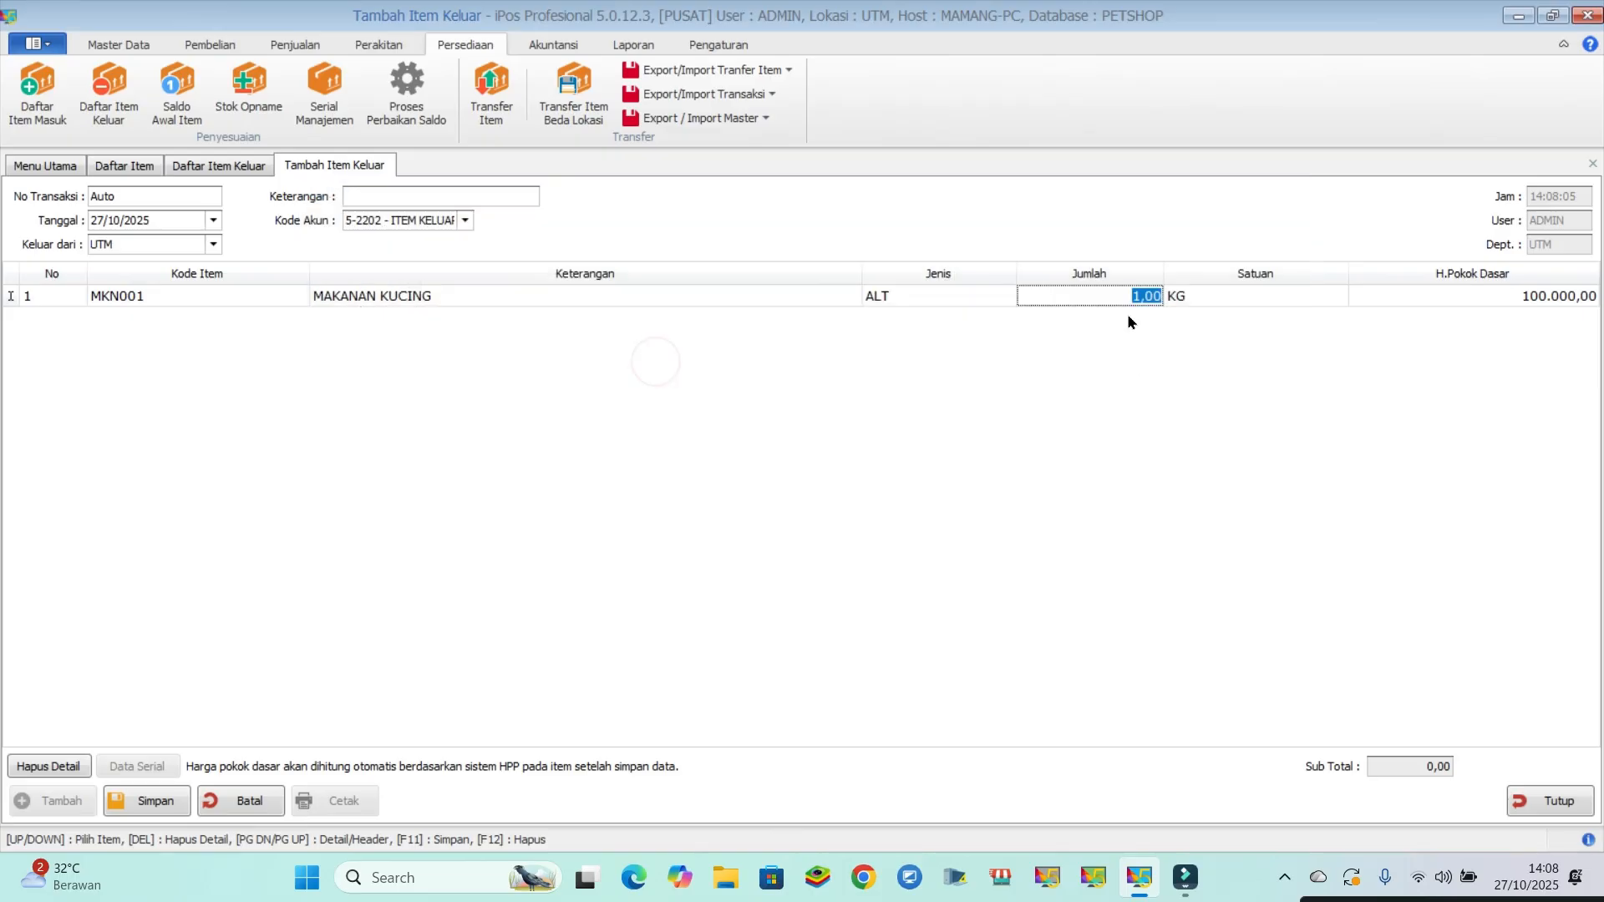
{"action": "type", "text": "20"}
{"action": "key", "text": "Return"}
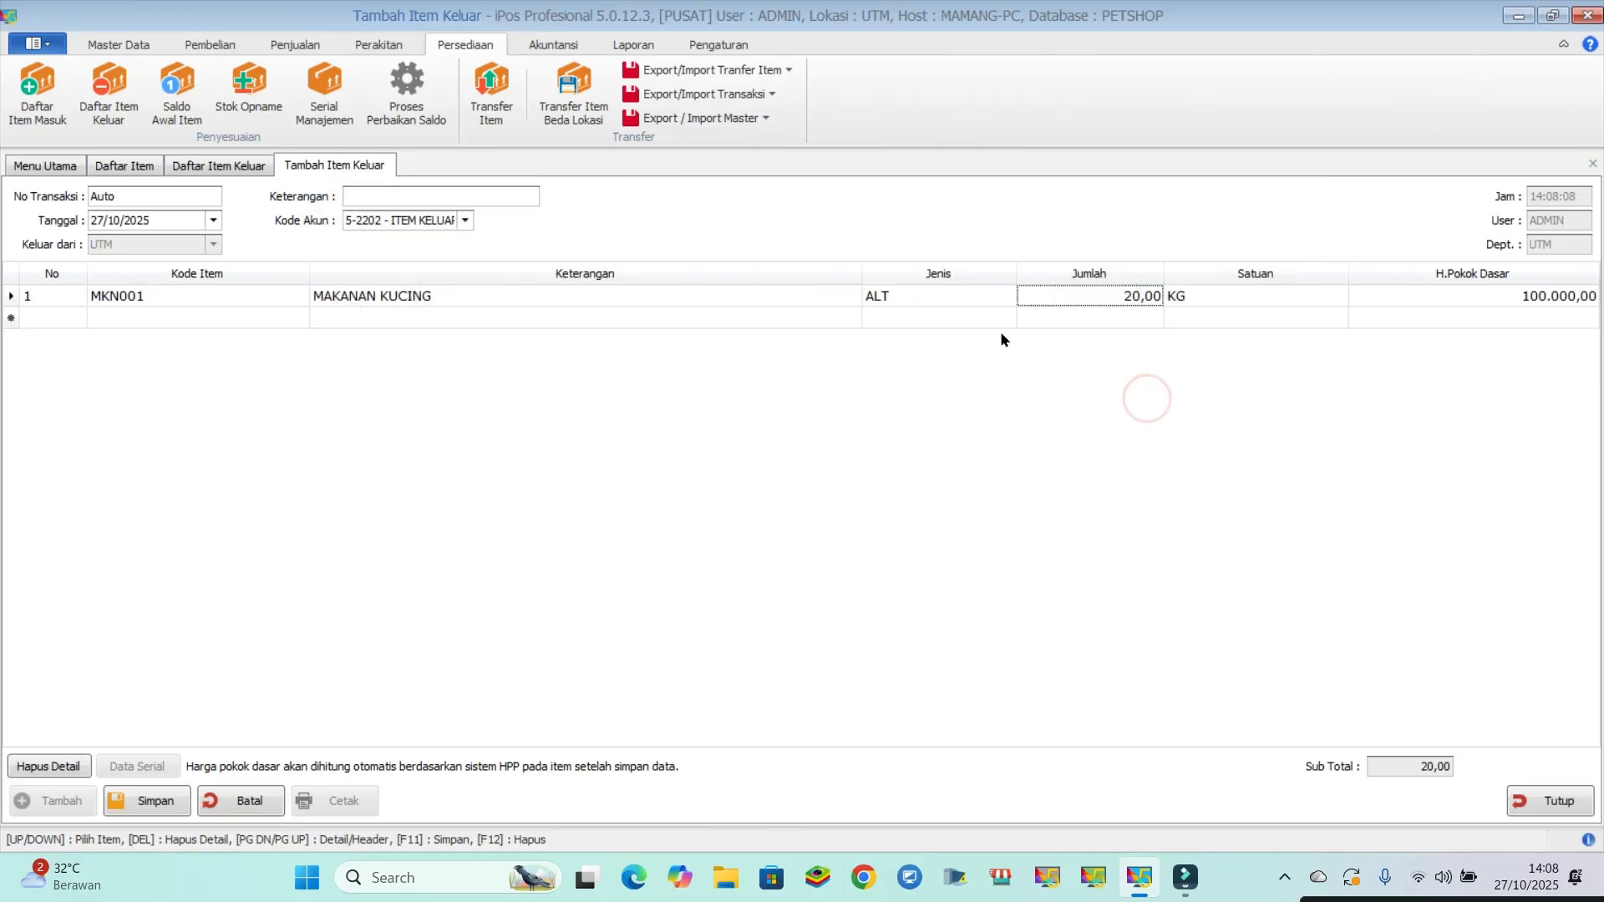
{"action": "left_click", "coordinate": [143, 802]}
{"action": "left_click", "coordinate": [939, 504]}
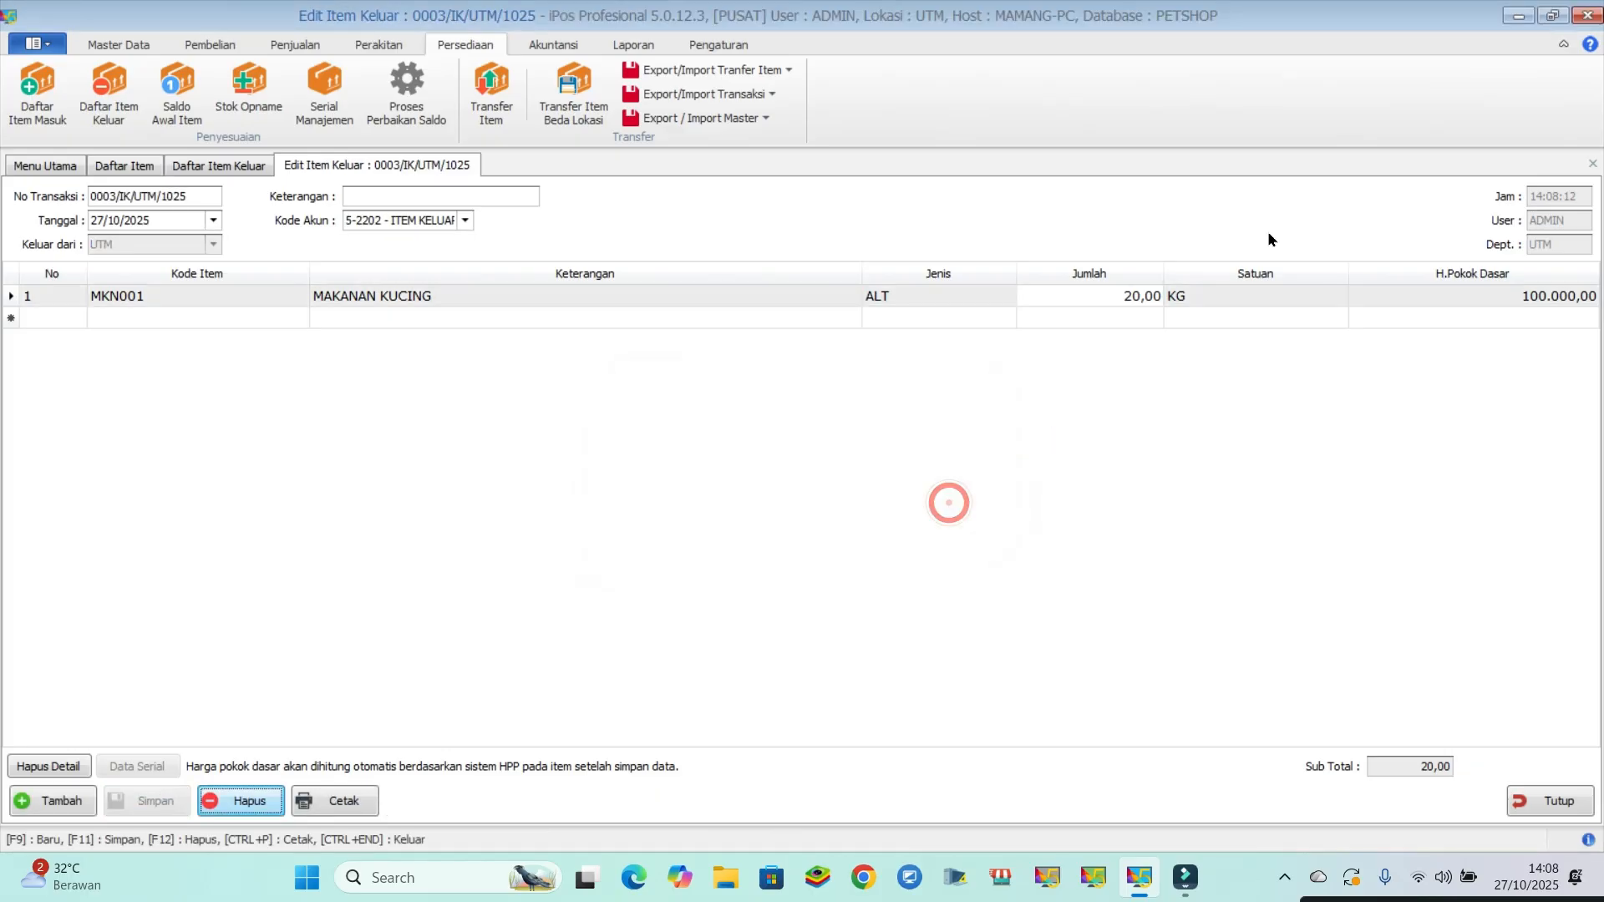
- Return to the item list and refresh it to check the remaining MAKANAN KUCING stock
{"action": "left_click", "coordinate": [116, 41]}
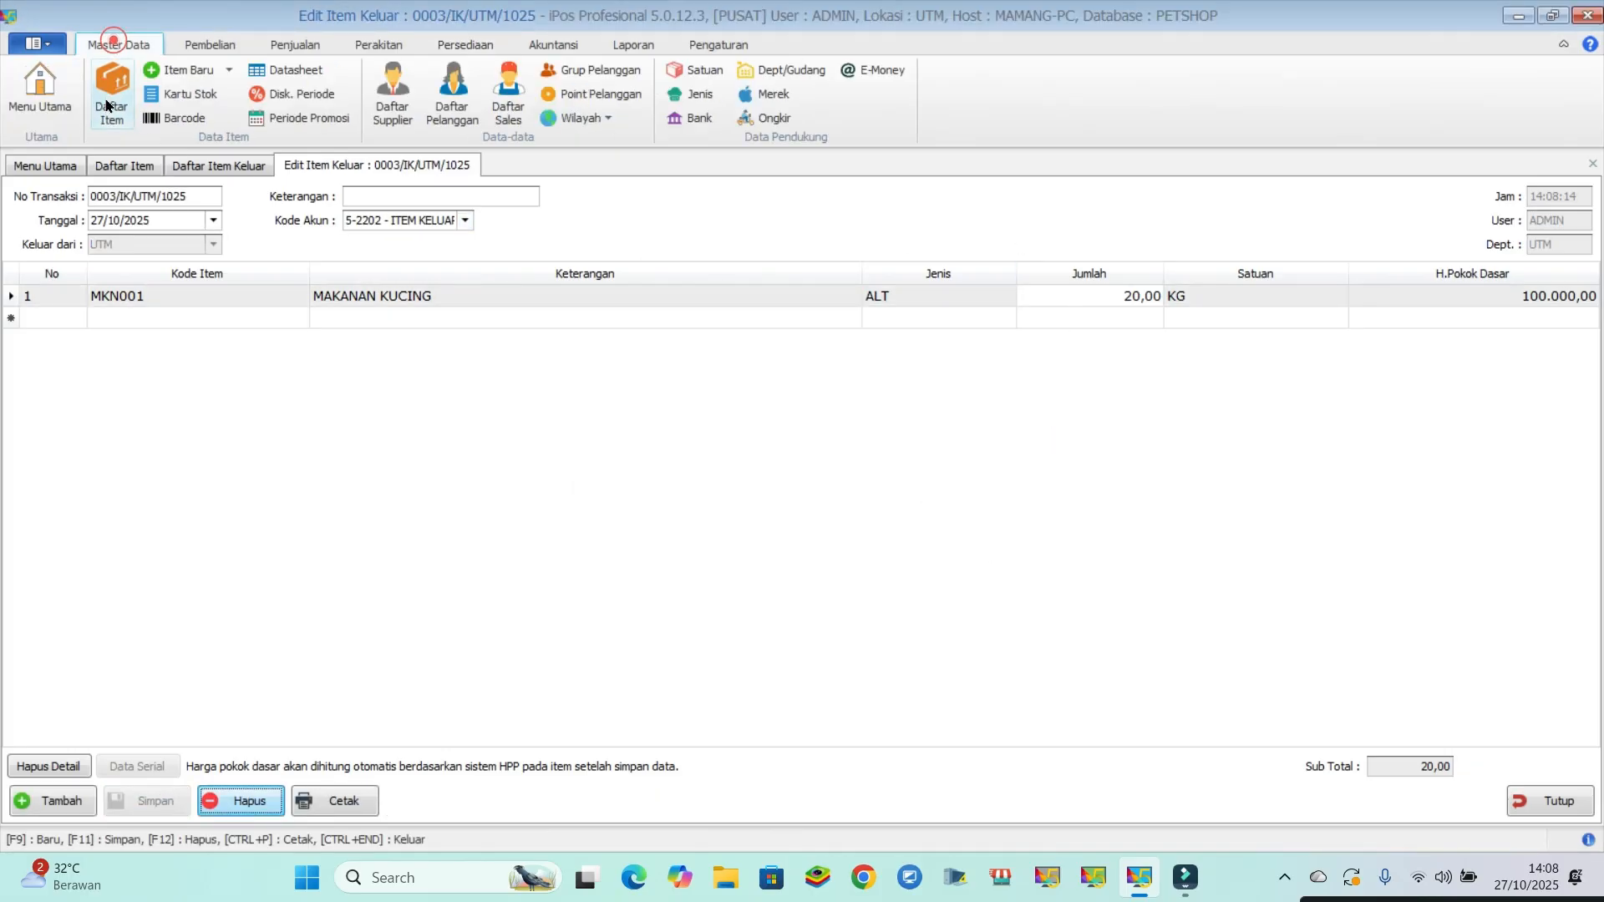
{"action": "left_click", "coordinate": [110, 105]}
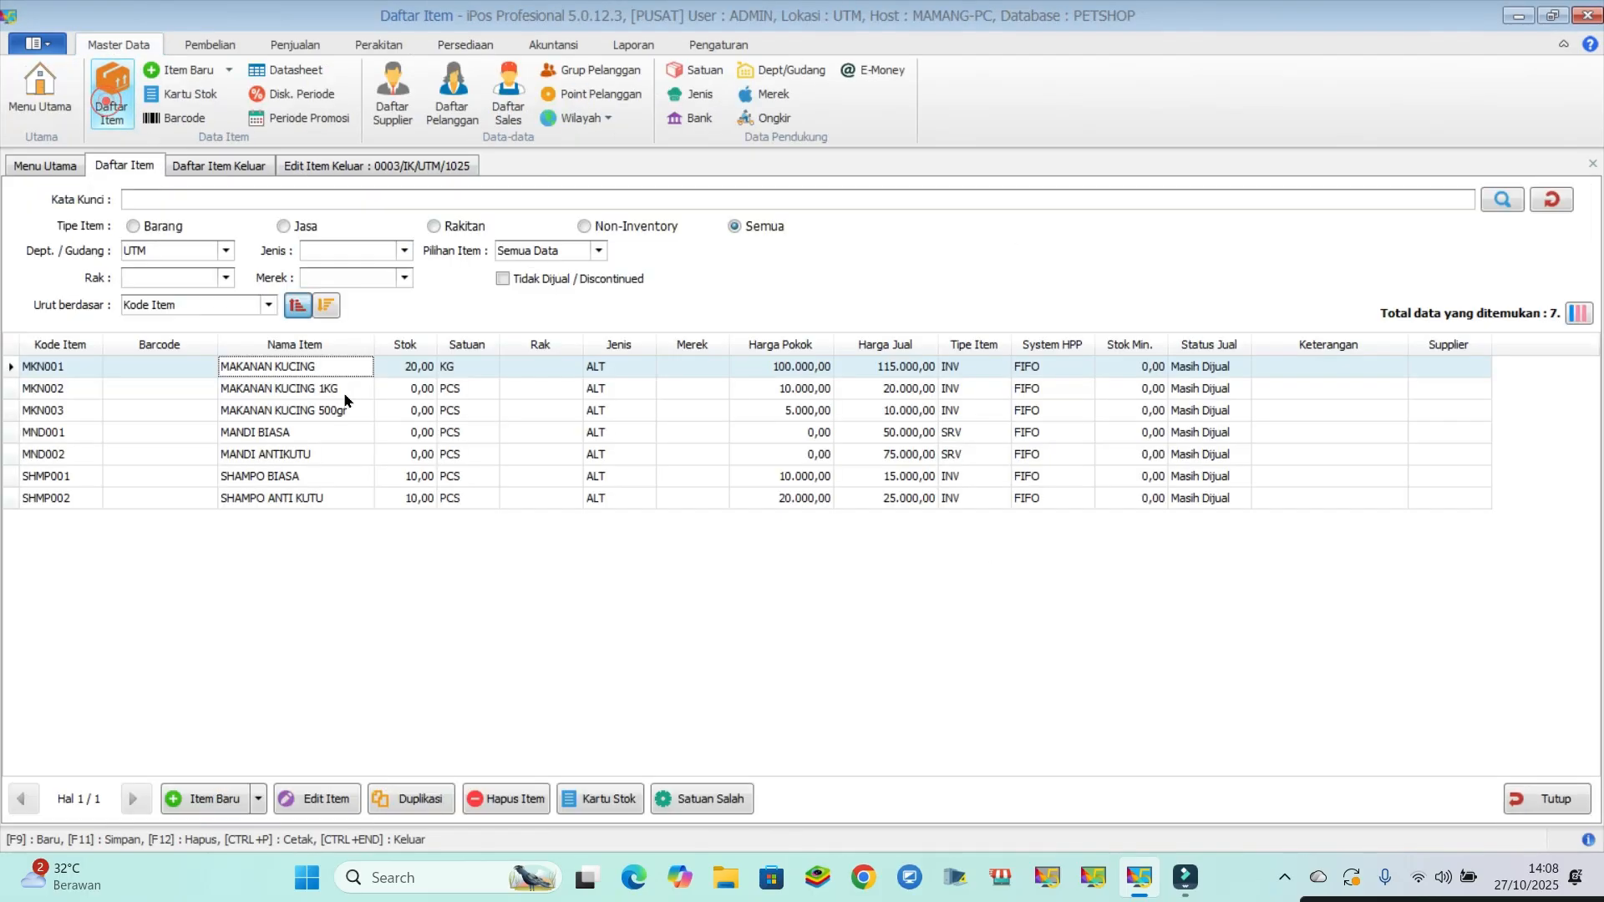
{"action": "left_click", "coordinate": [1544, 200]}
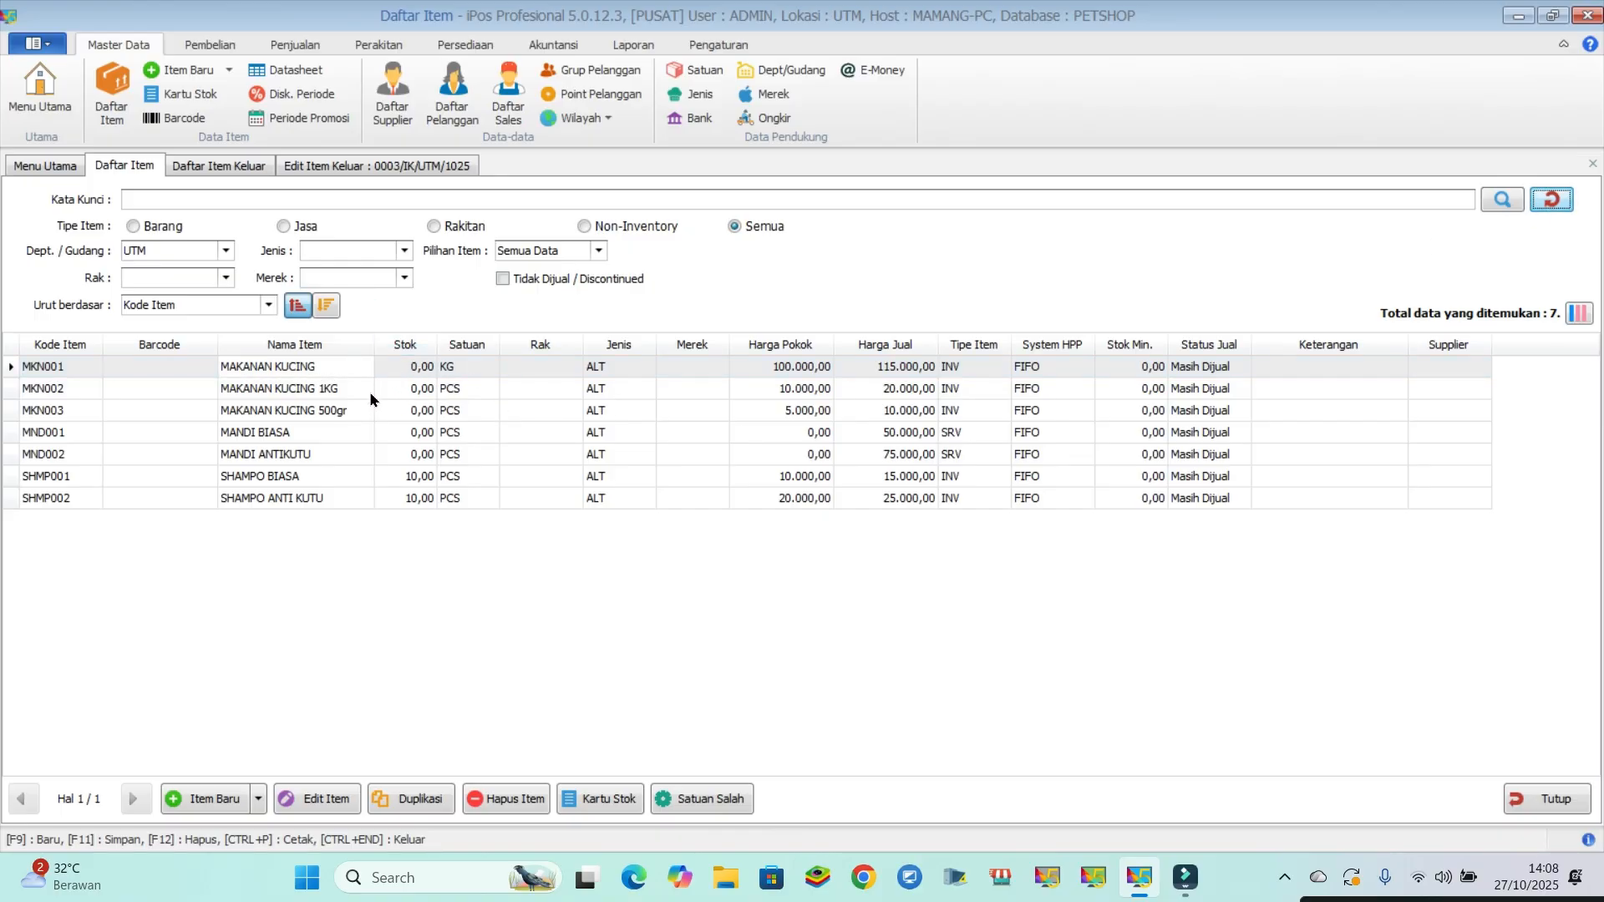
- Close the item list, the outgoing item form and the outgoing items list
{"action": "left_click", "coordinate": [1534, 792]}
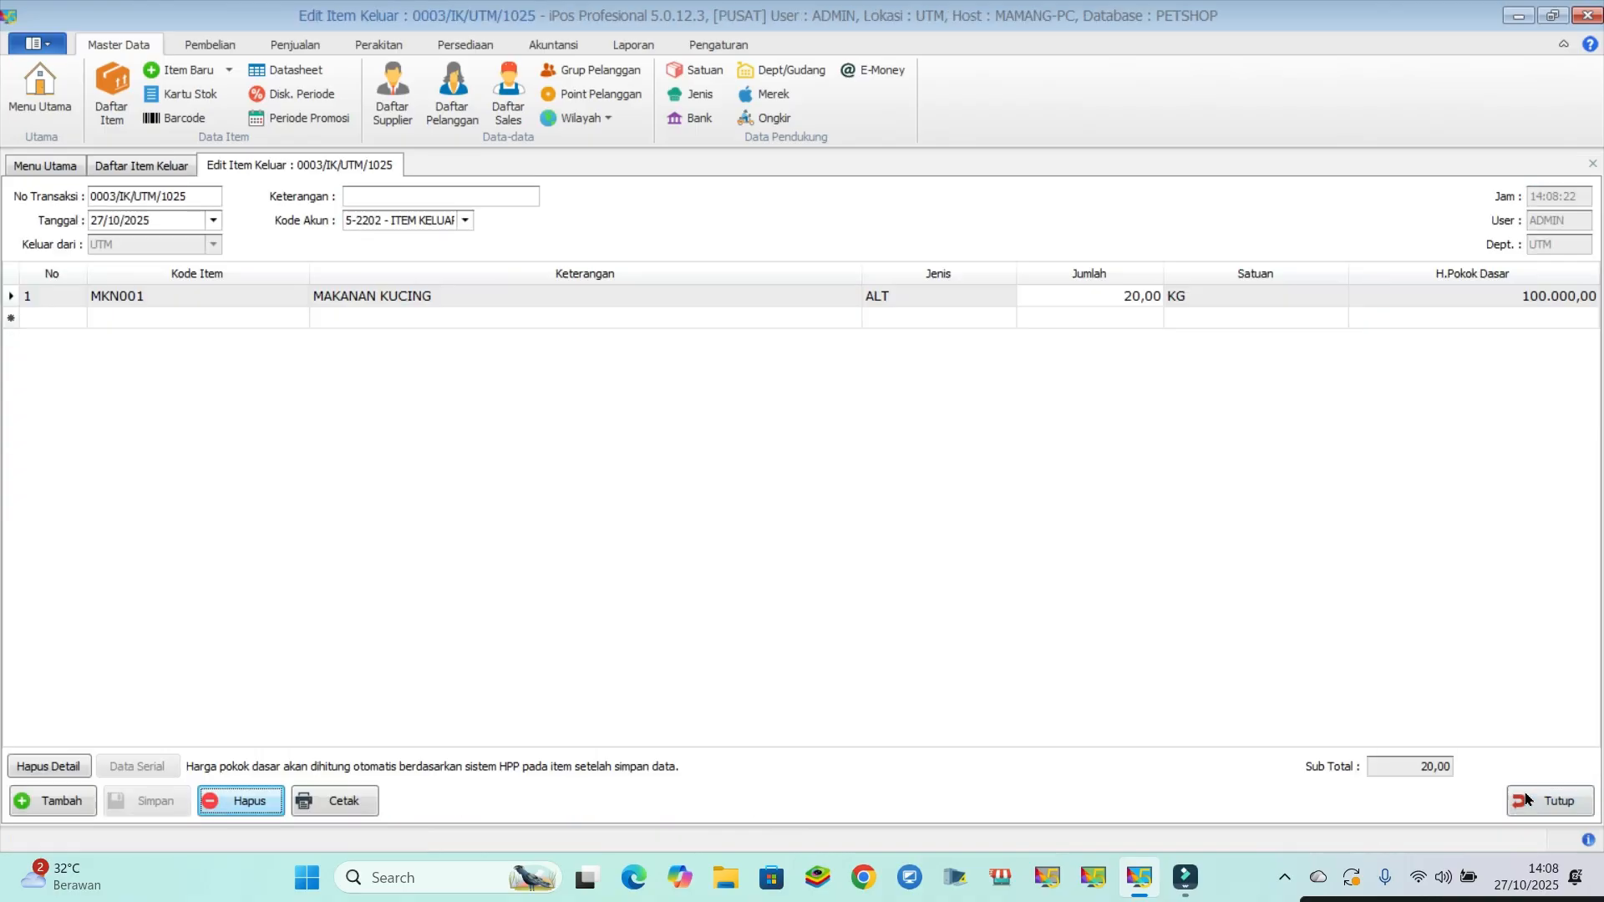
{"action": "left_click", "coordinate": [1535, 803]}
{"action": "left_click", "coordinate": [1534, 814]}
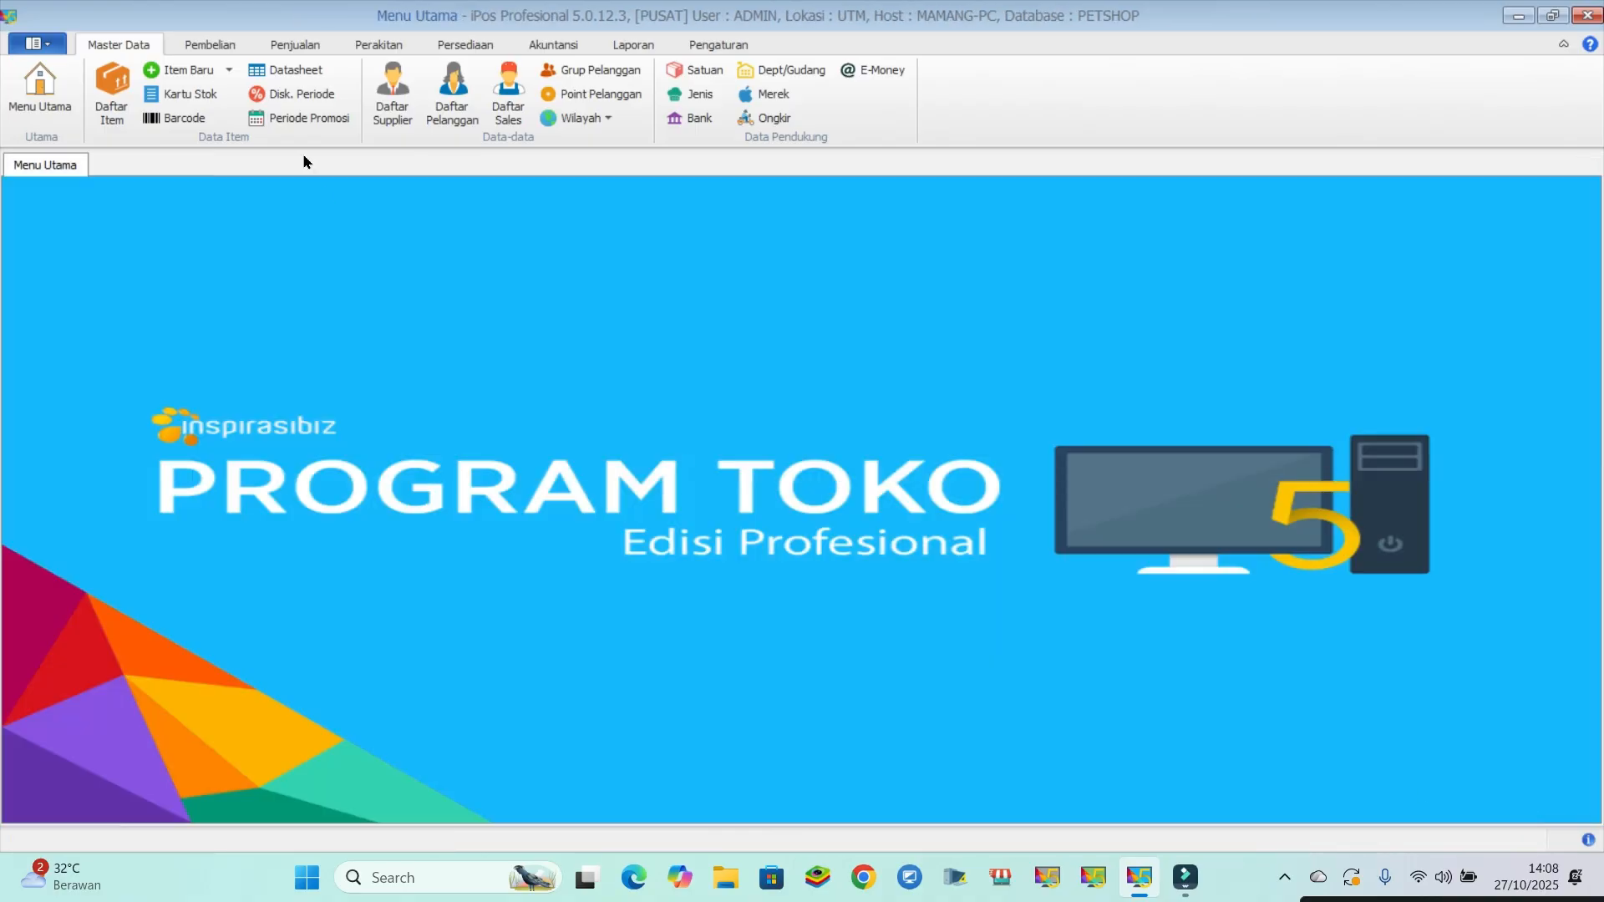
- Start a new incoming item transaction and add MAKANAN KUCING 1KG, finding it with the keyword "makanan"
{"action": "left_click", "coordinate": [465, 45]}
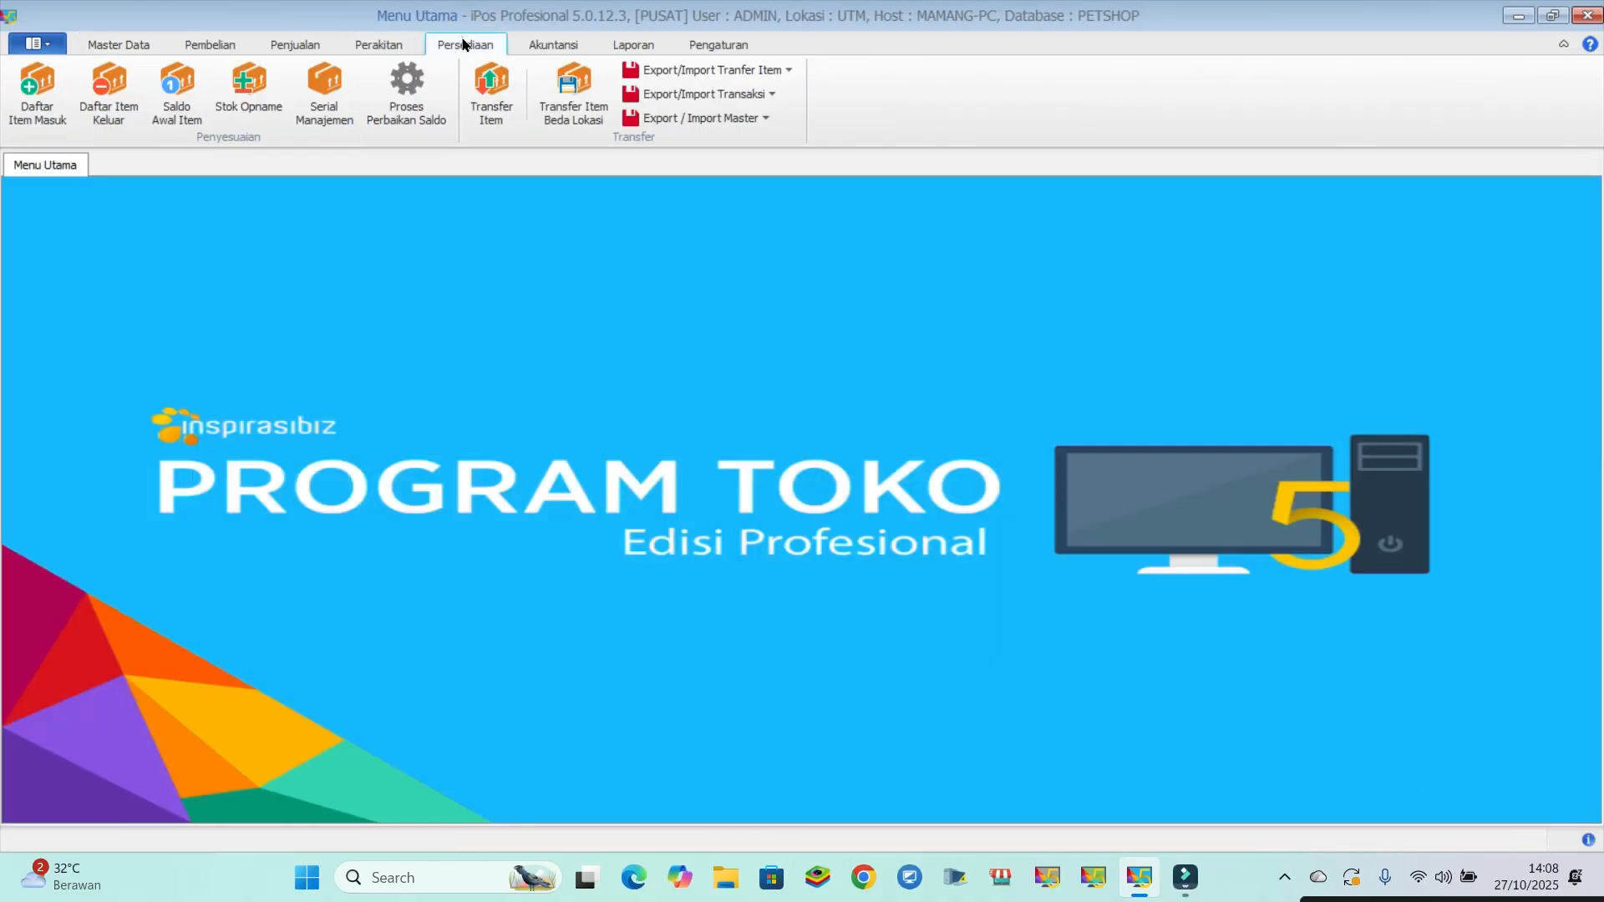
{"action": "left_click", "coordinate": [34, 107]}
{"action": "left_click", "coordinate": [28, 103]}
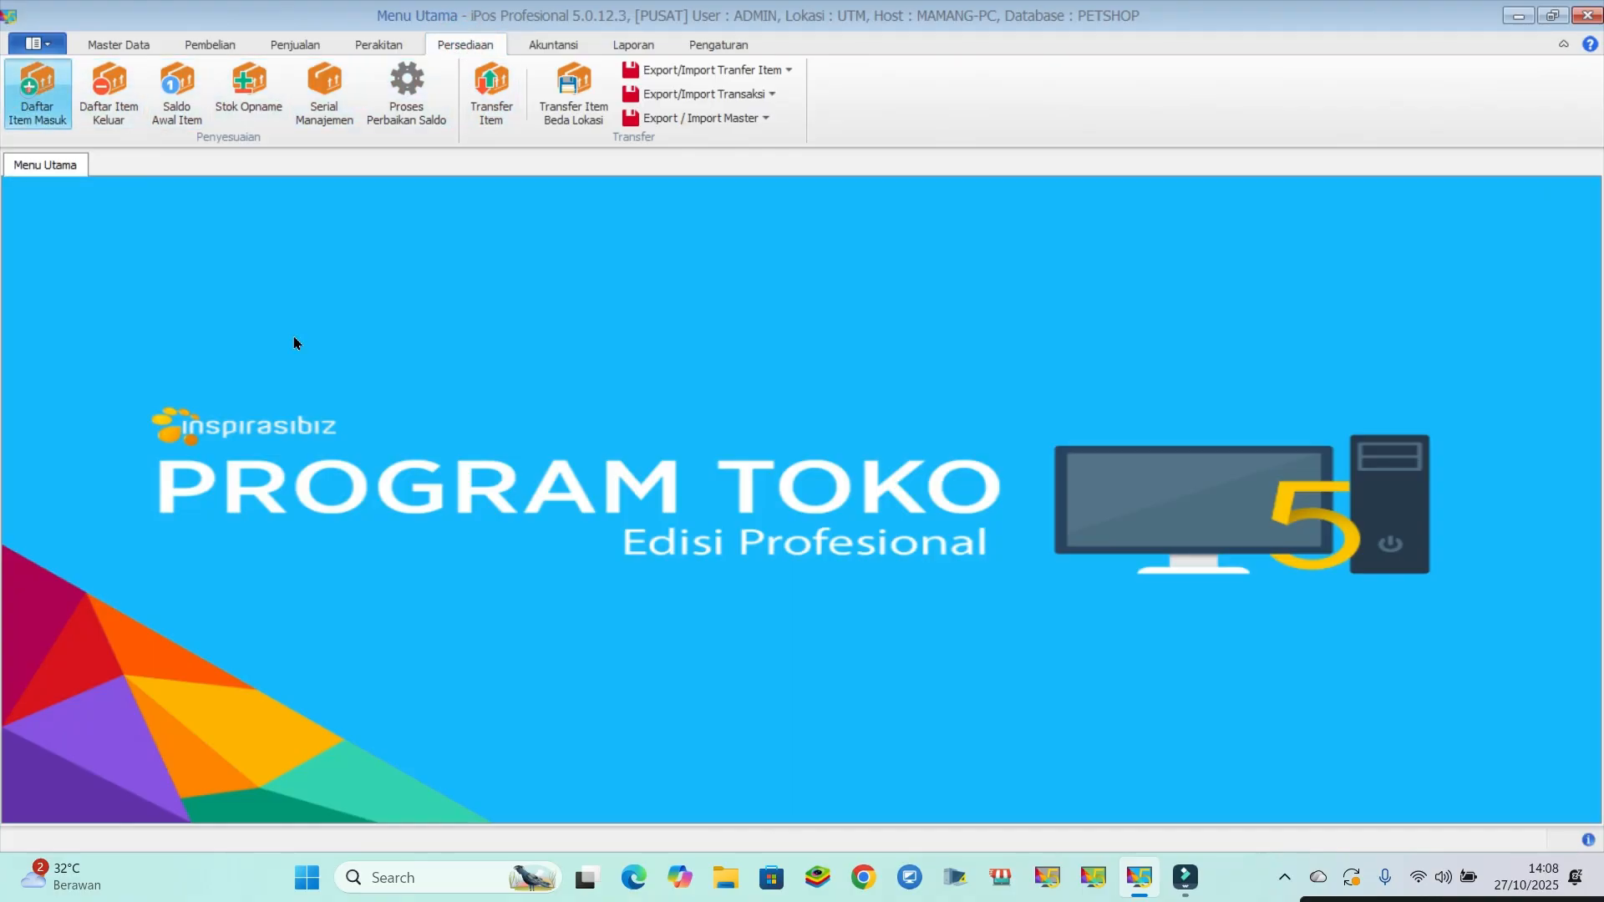
{"action": "left_click", "coordinate": [216, 802]}
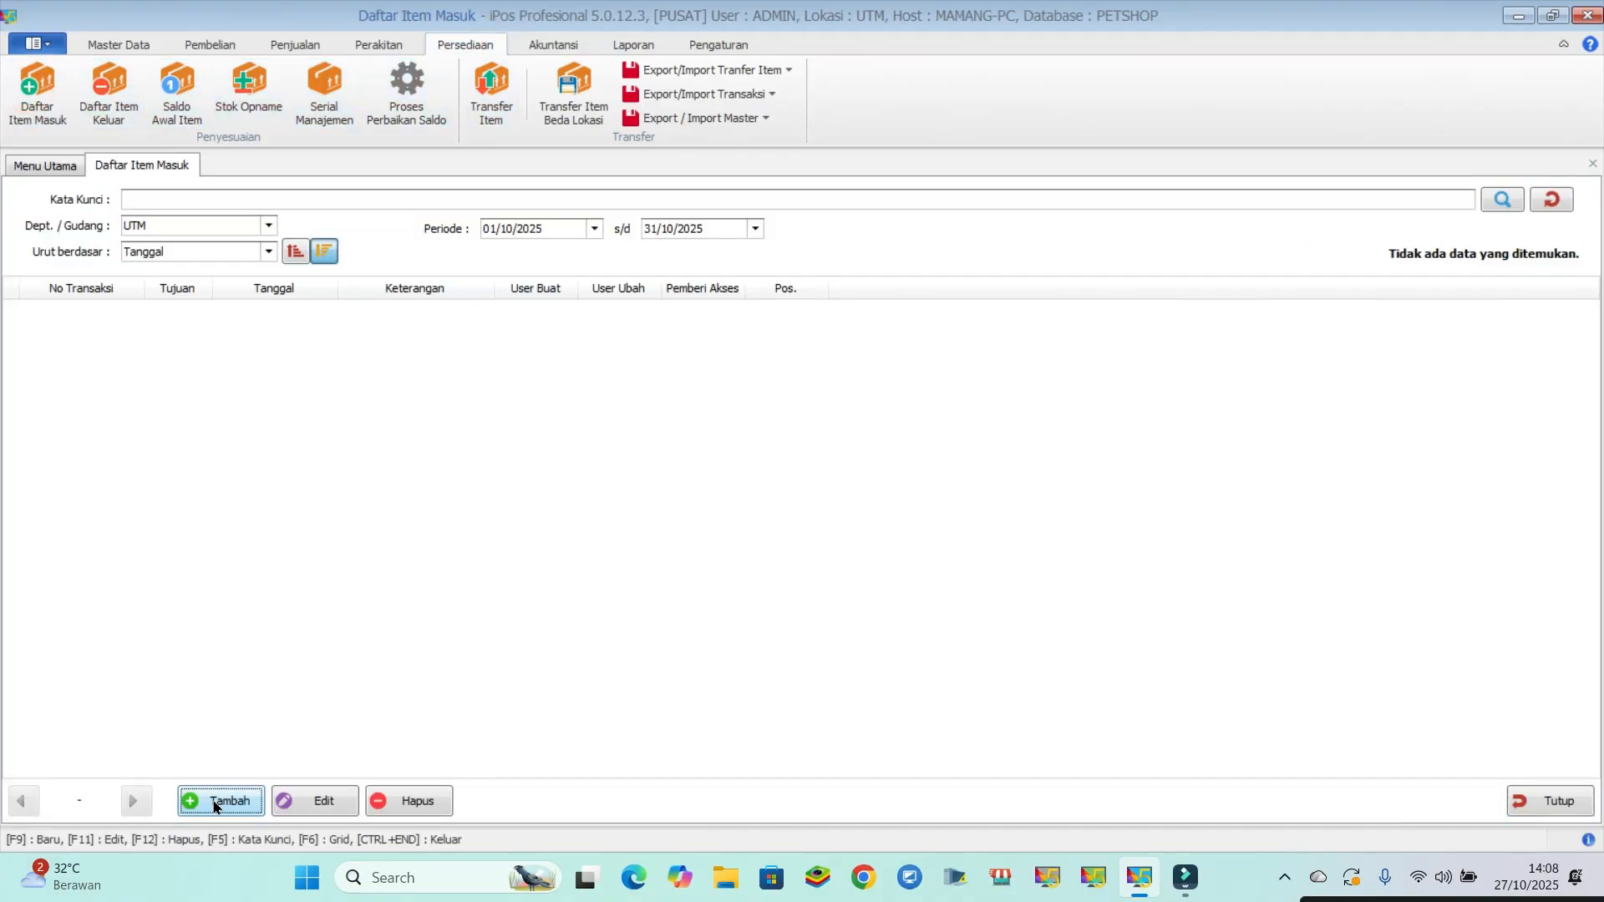
{"action": "left_click", "coordinate": [158, 299]}
{"action": "type", "text": "maka"}
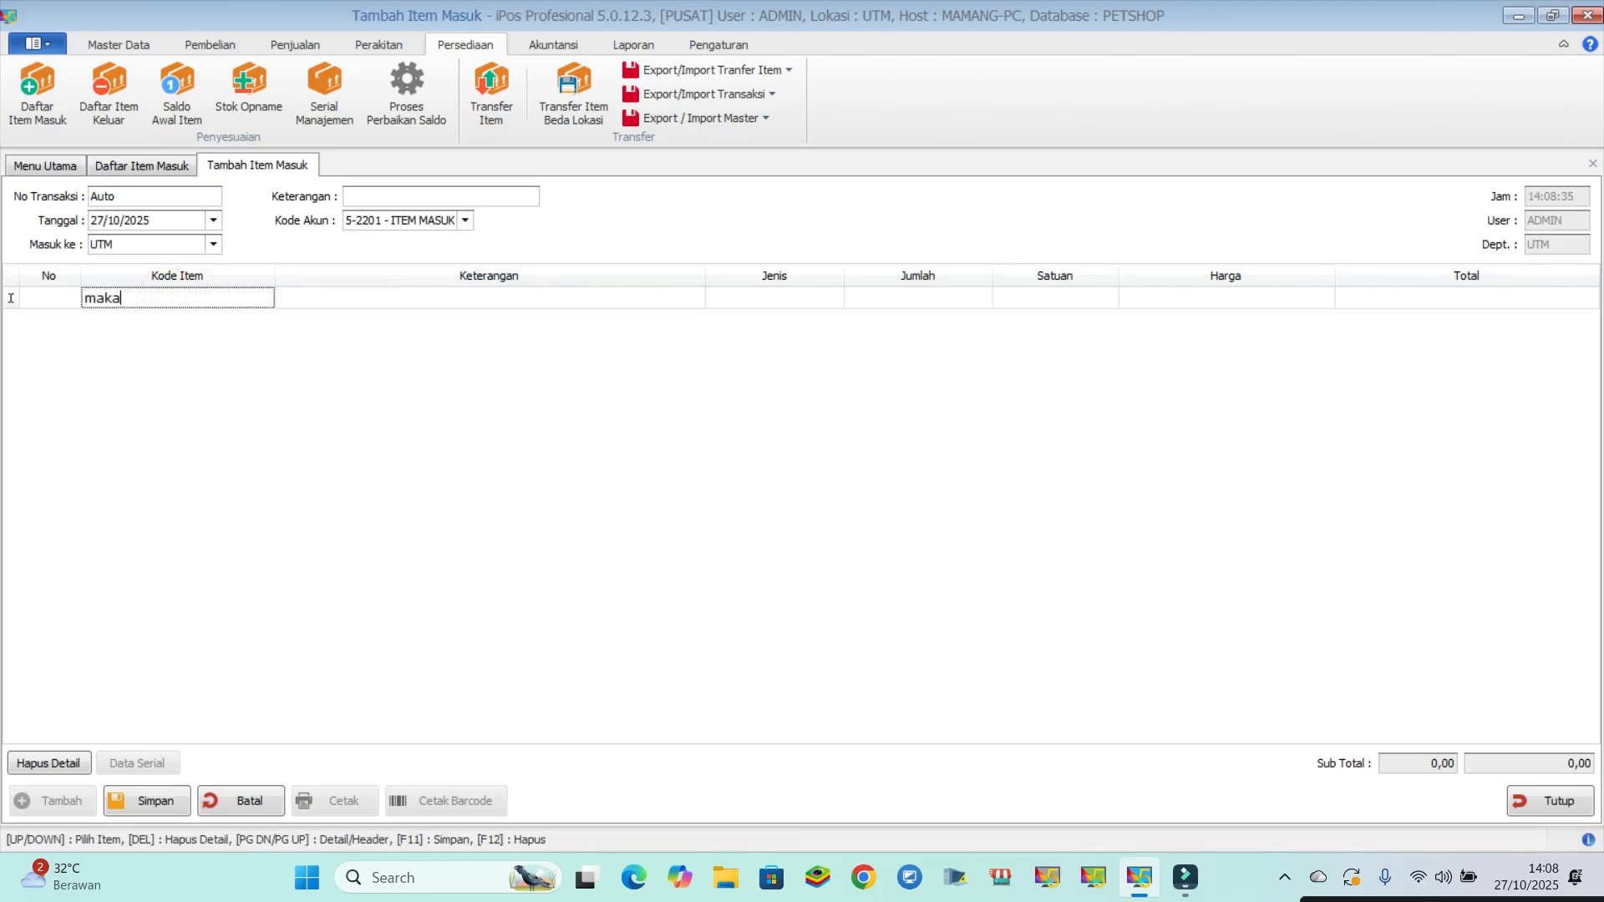
{"action": "type", "text": "nan"}
{"action": "key", "text": "Return"}
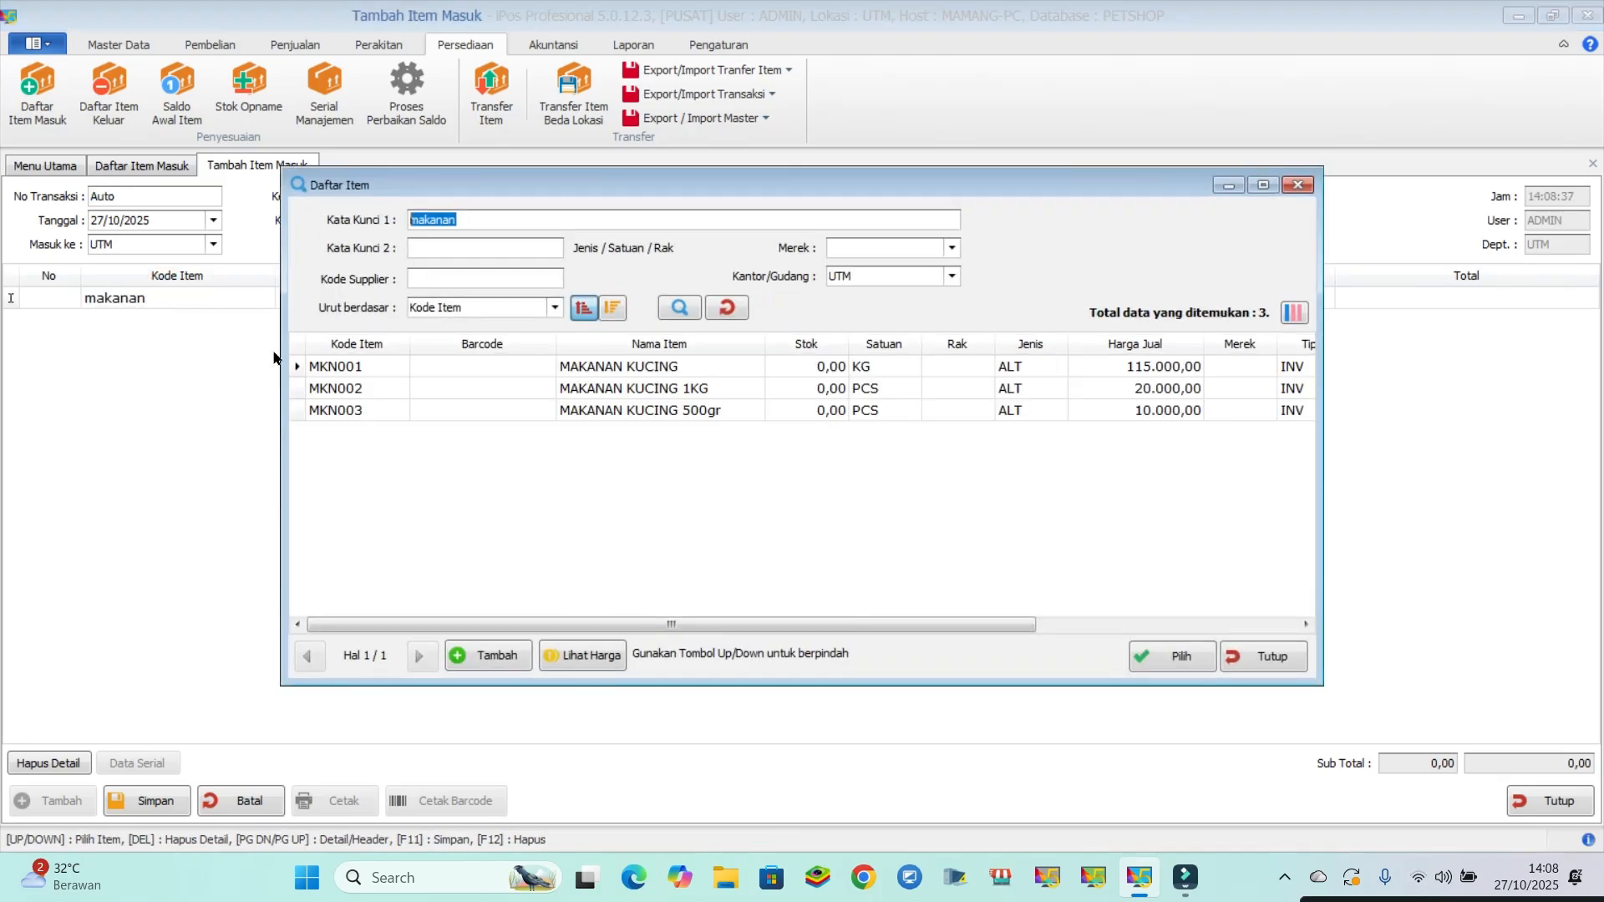
{"action": "double_click", "coordinate": [598, 389]}
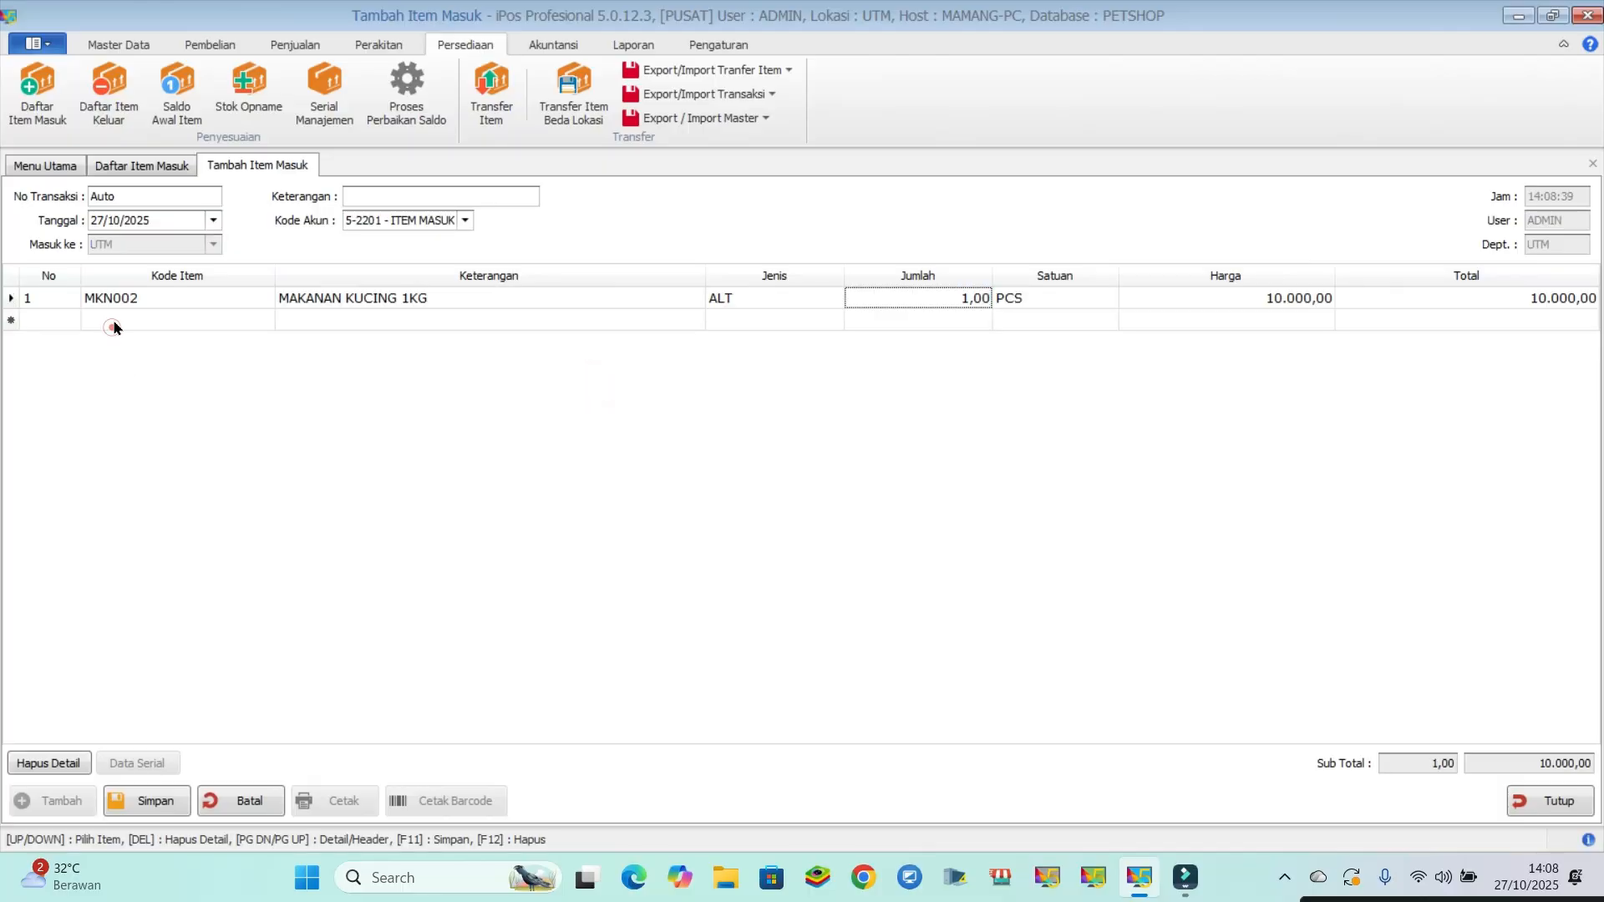
- Add MAKANAN KUCING 500gr as the second line of the incoming transaction, finding it with the keyword "makanan"
{"action": "left_click", "coordinate": [115, 328]}
{"action": "type", "text": "makana"}
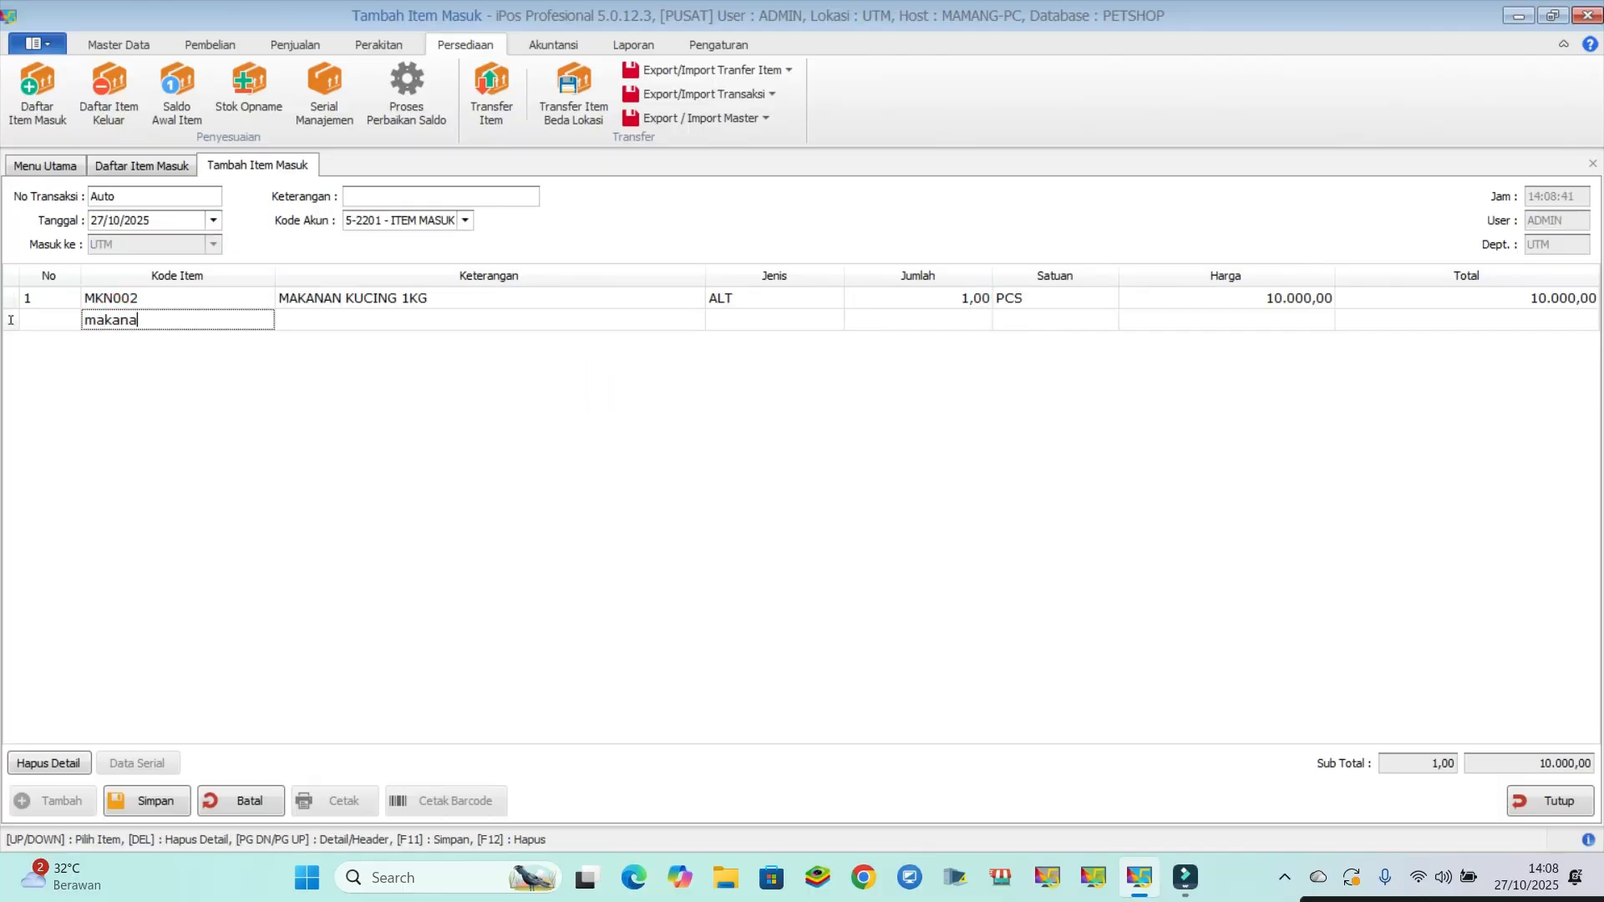
{"action": "type", "text": "n"}
{"action": "key", "text": "Return"}
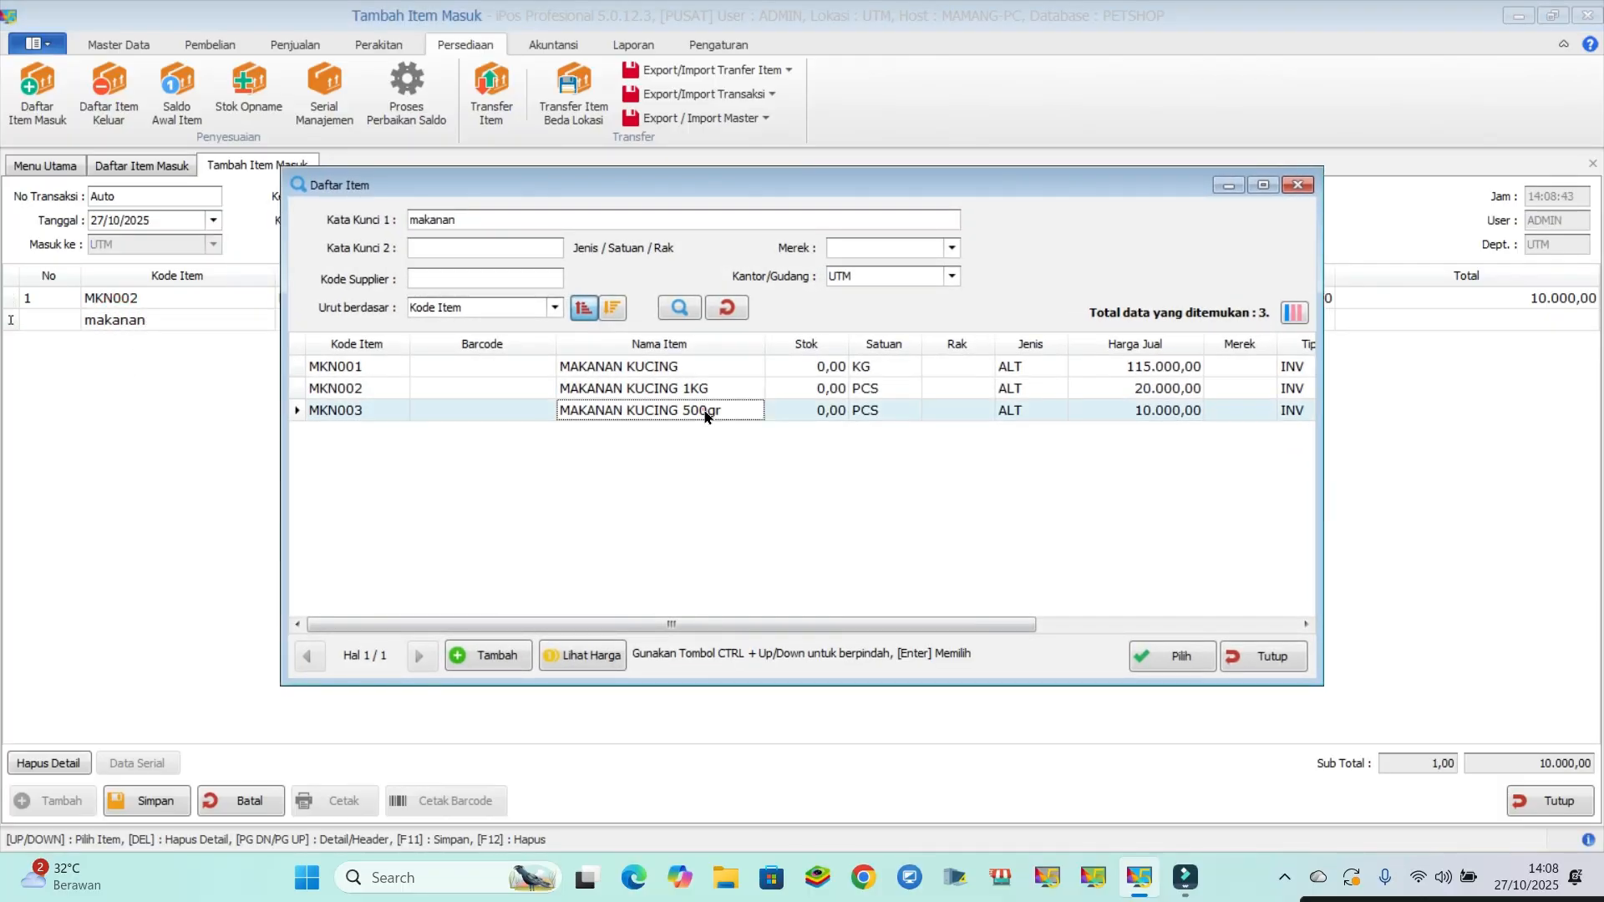
{"action": "double_click", "coordinate": [715, 410]}
- Set the incoming quantities to 100 PCS for the 1KG pack and 200 PCS for the 500gr pack, and save the transaction
{"action": "left_click", "coordinate": [932, 300]}
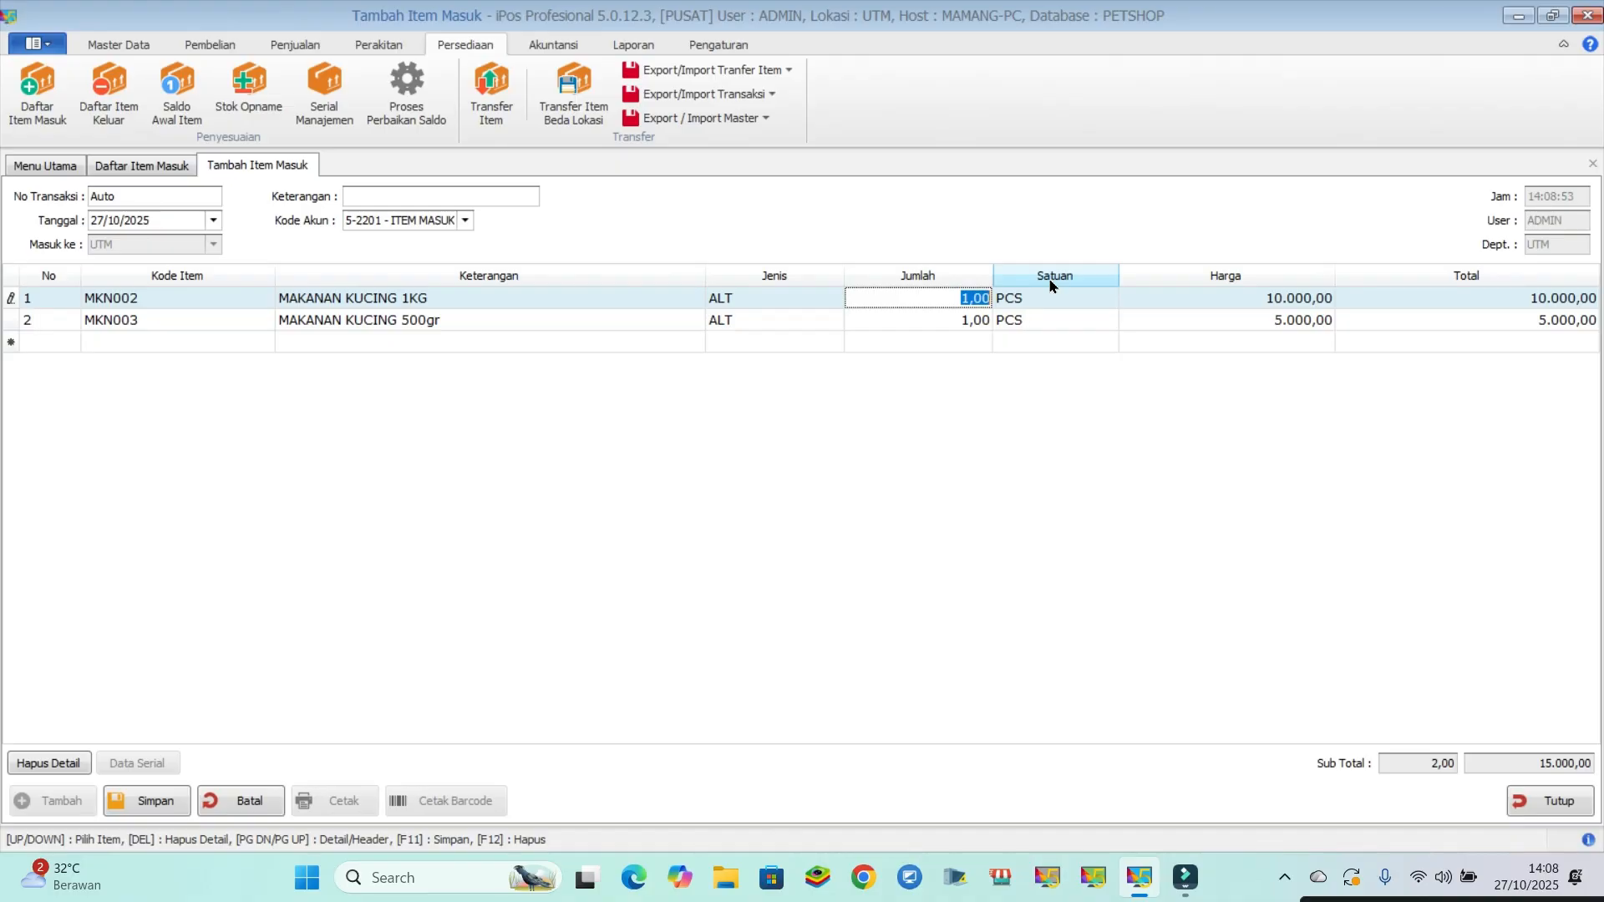
{"action": "type", "text": "100"}
{"action": "left_click", "coordinate": [943, 317]}
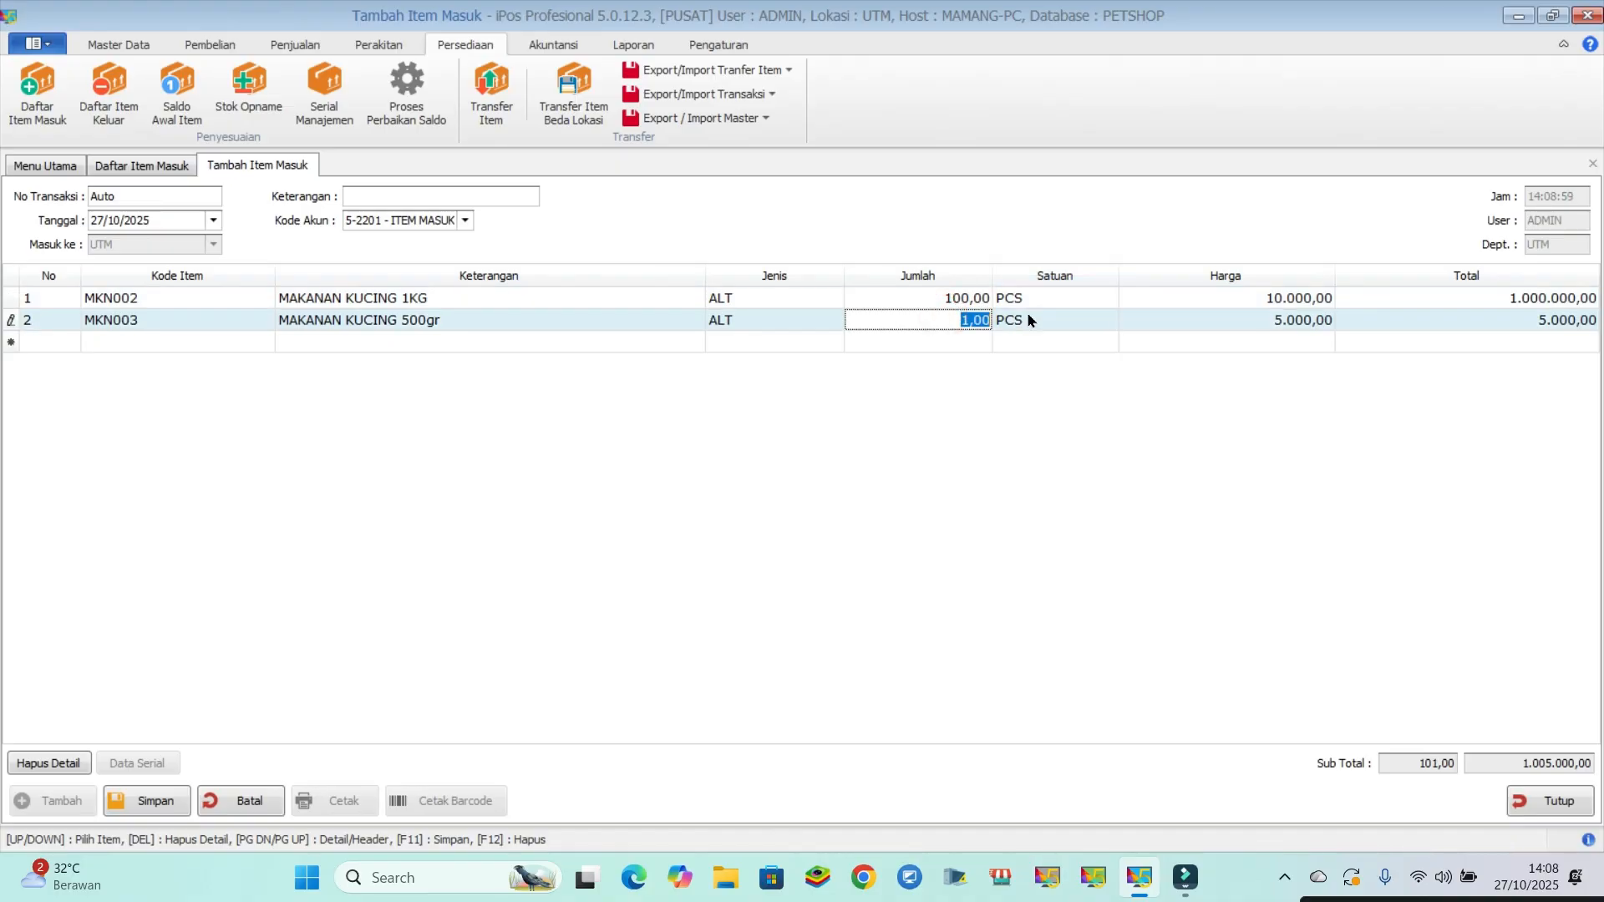
{"action": "type", "text": "2000"}
{"action": "key", "text": "Return"}
{"action": "left_click", "coordinate": [142, 802]}
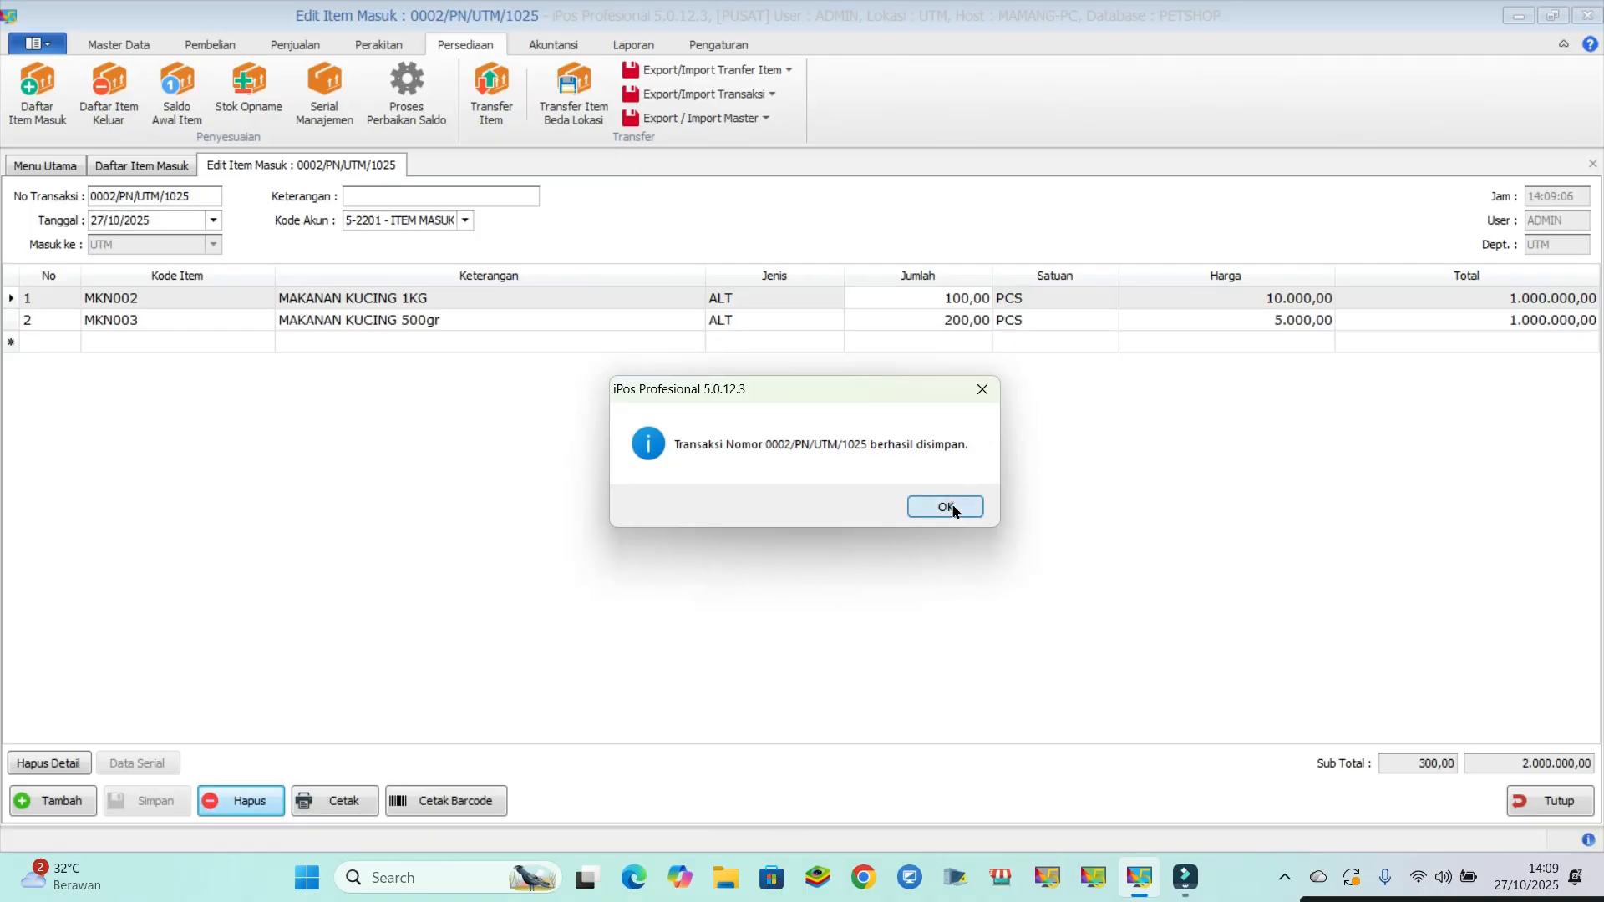
{"action": "left_click", "coordinate": [951, 504]}
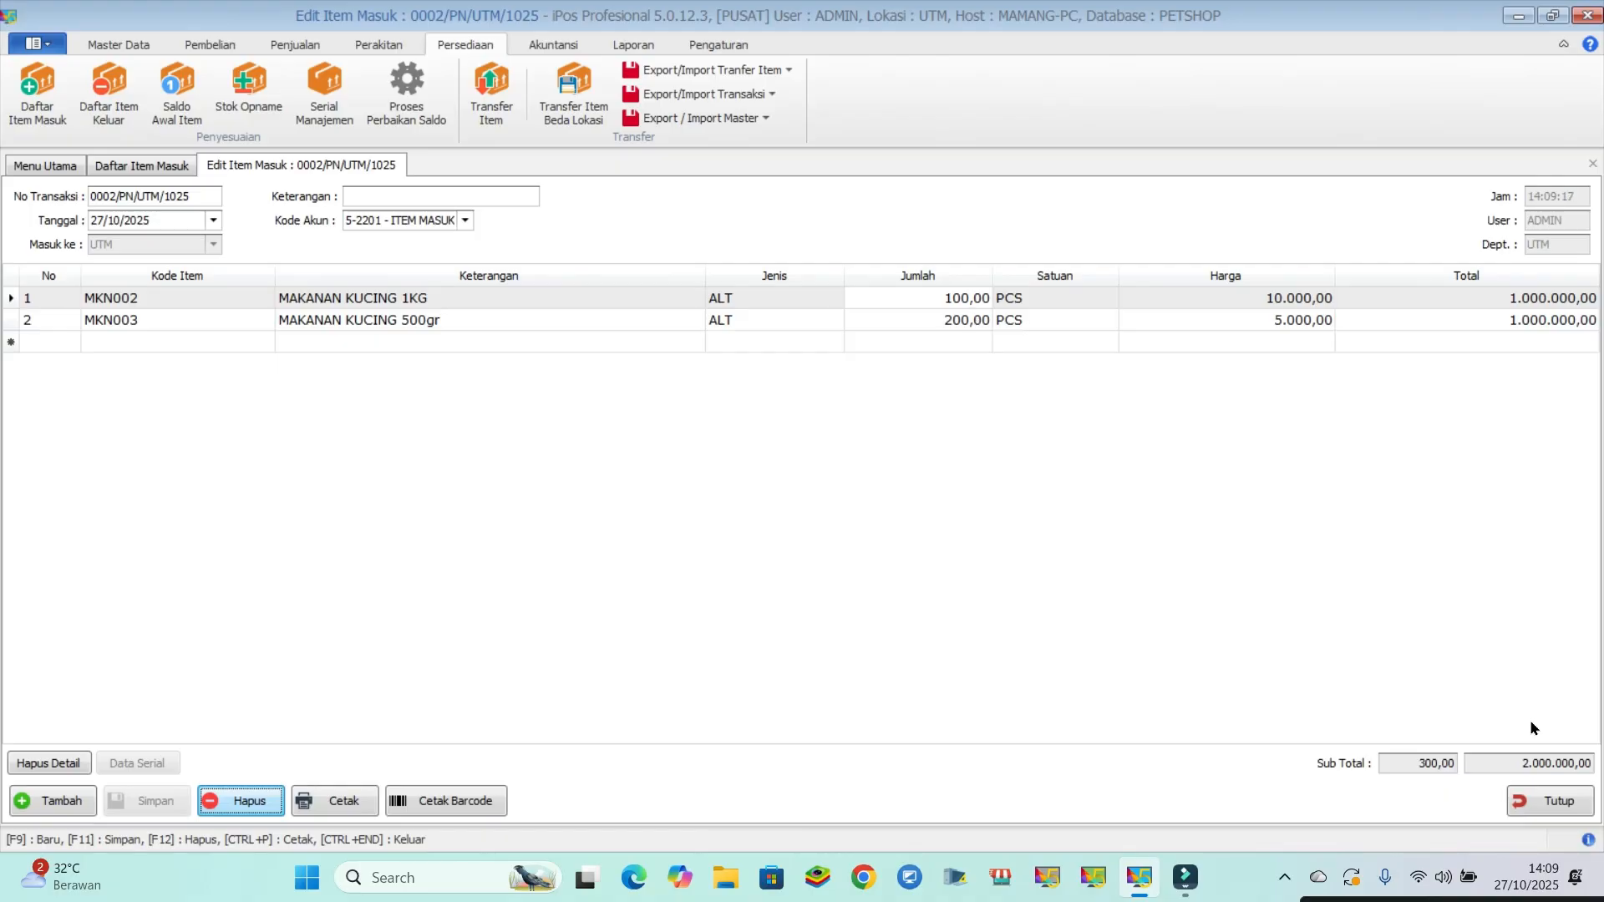
- Close the incoming item windows and check the stock of the repackaged cat food in the item list
{"action": "left_click", "coordinate": [1548, 800]}
{"action": "left_click", "coordinate": [1547, 802]}
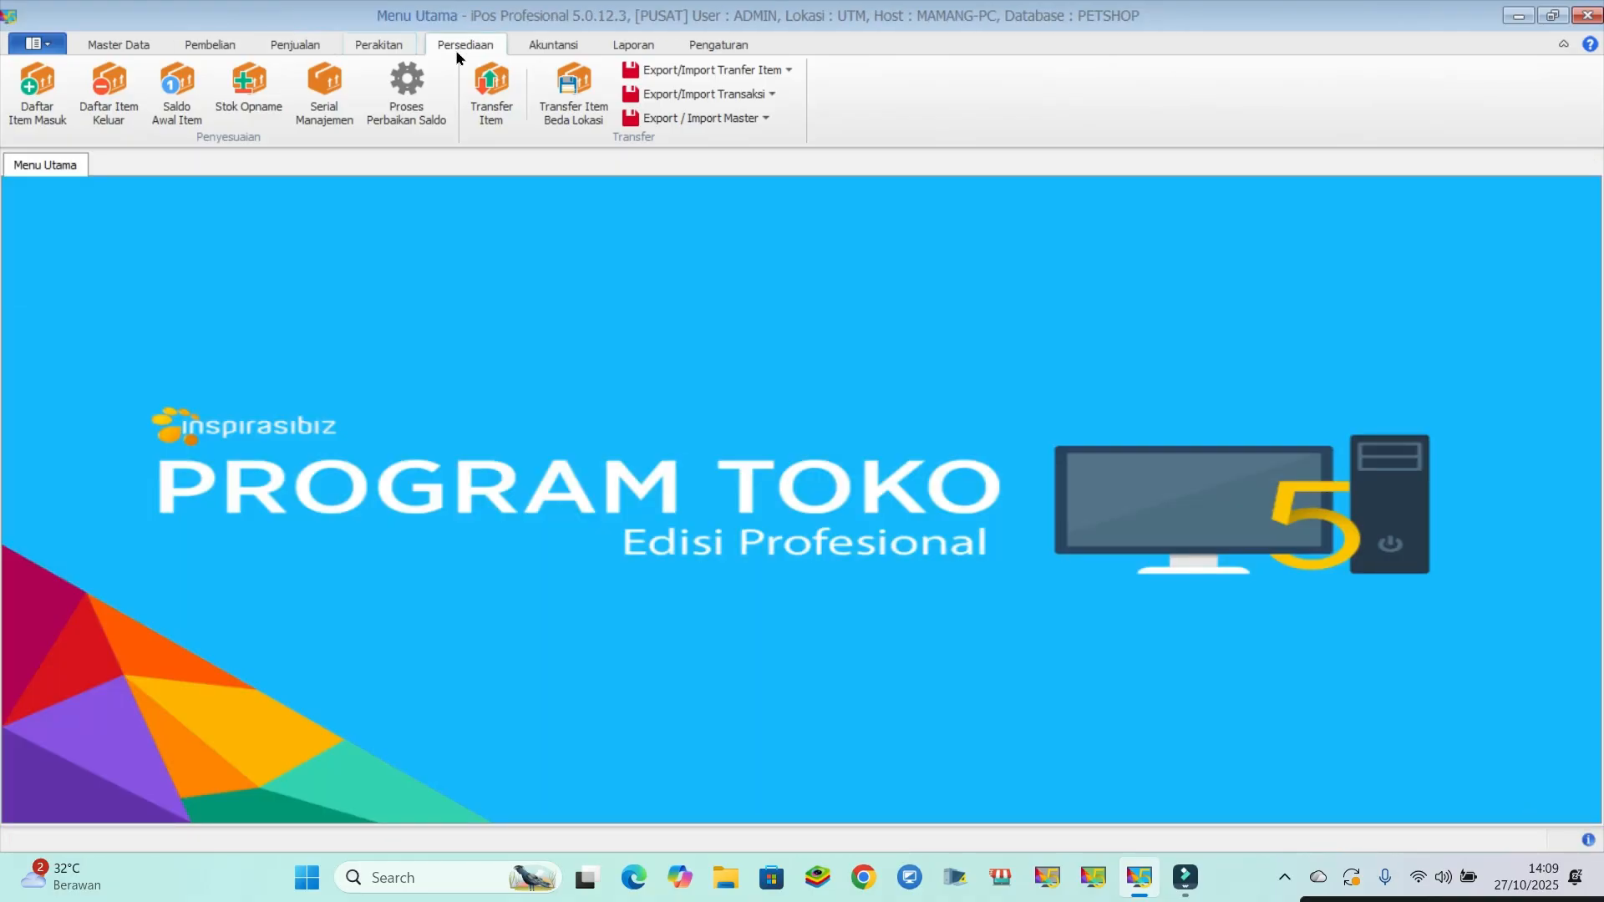
{"action": "left_click", "coordinate": [120, 46]}
{"action": "left_click", "coordinate": [112, 94]}
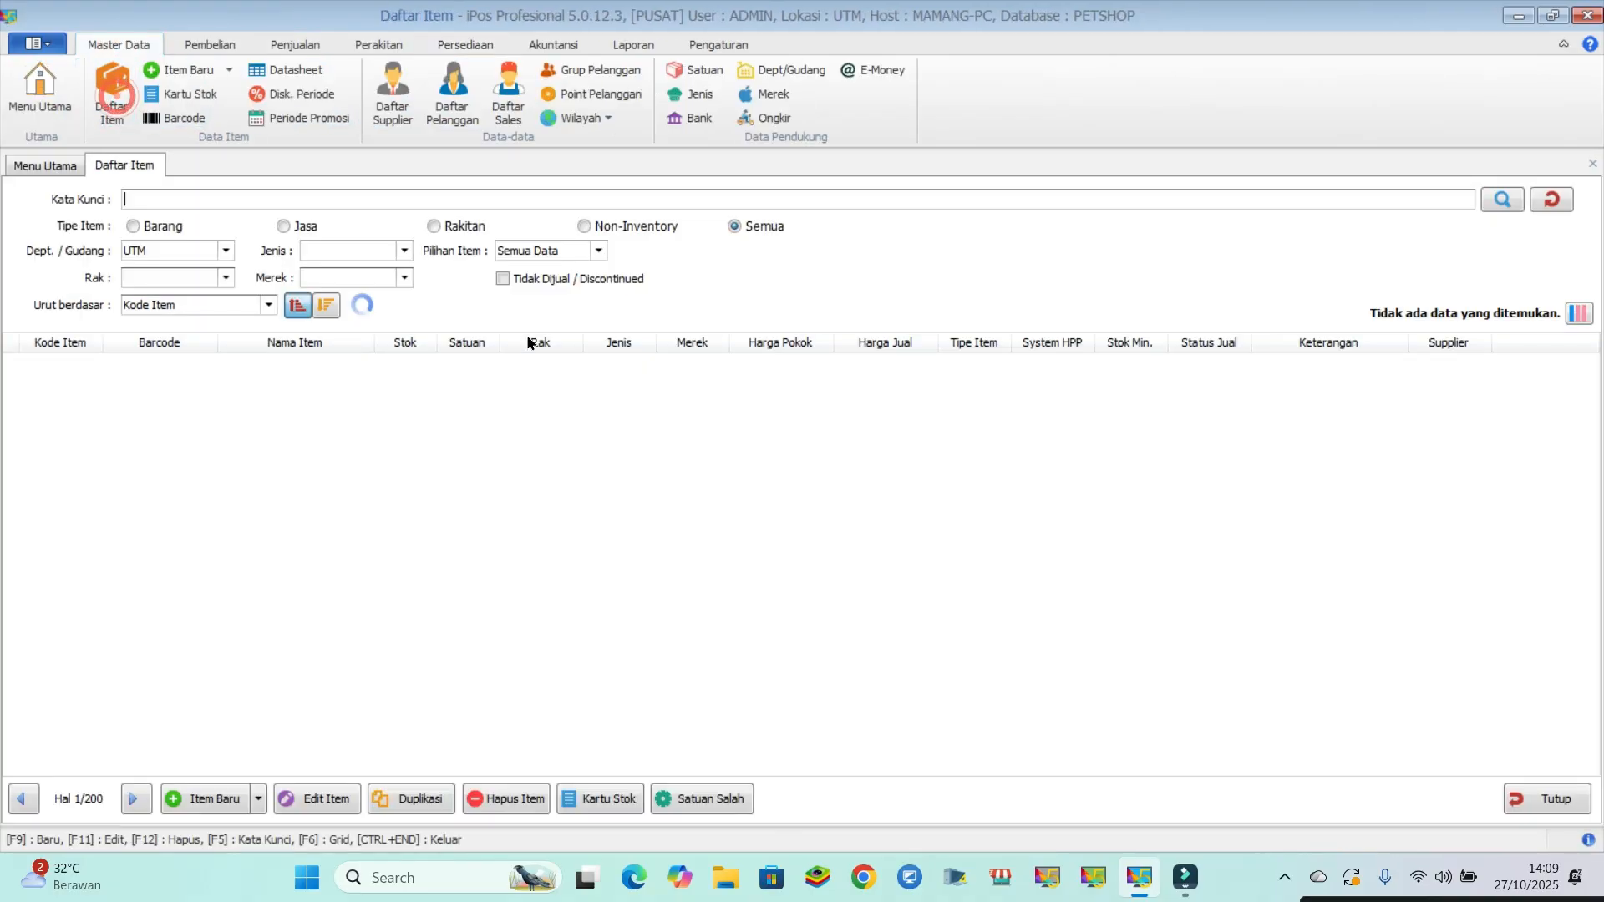
{"action": "left_click", "coordinate": [297, 391]}
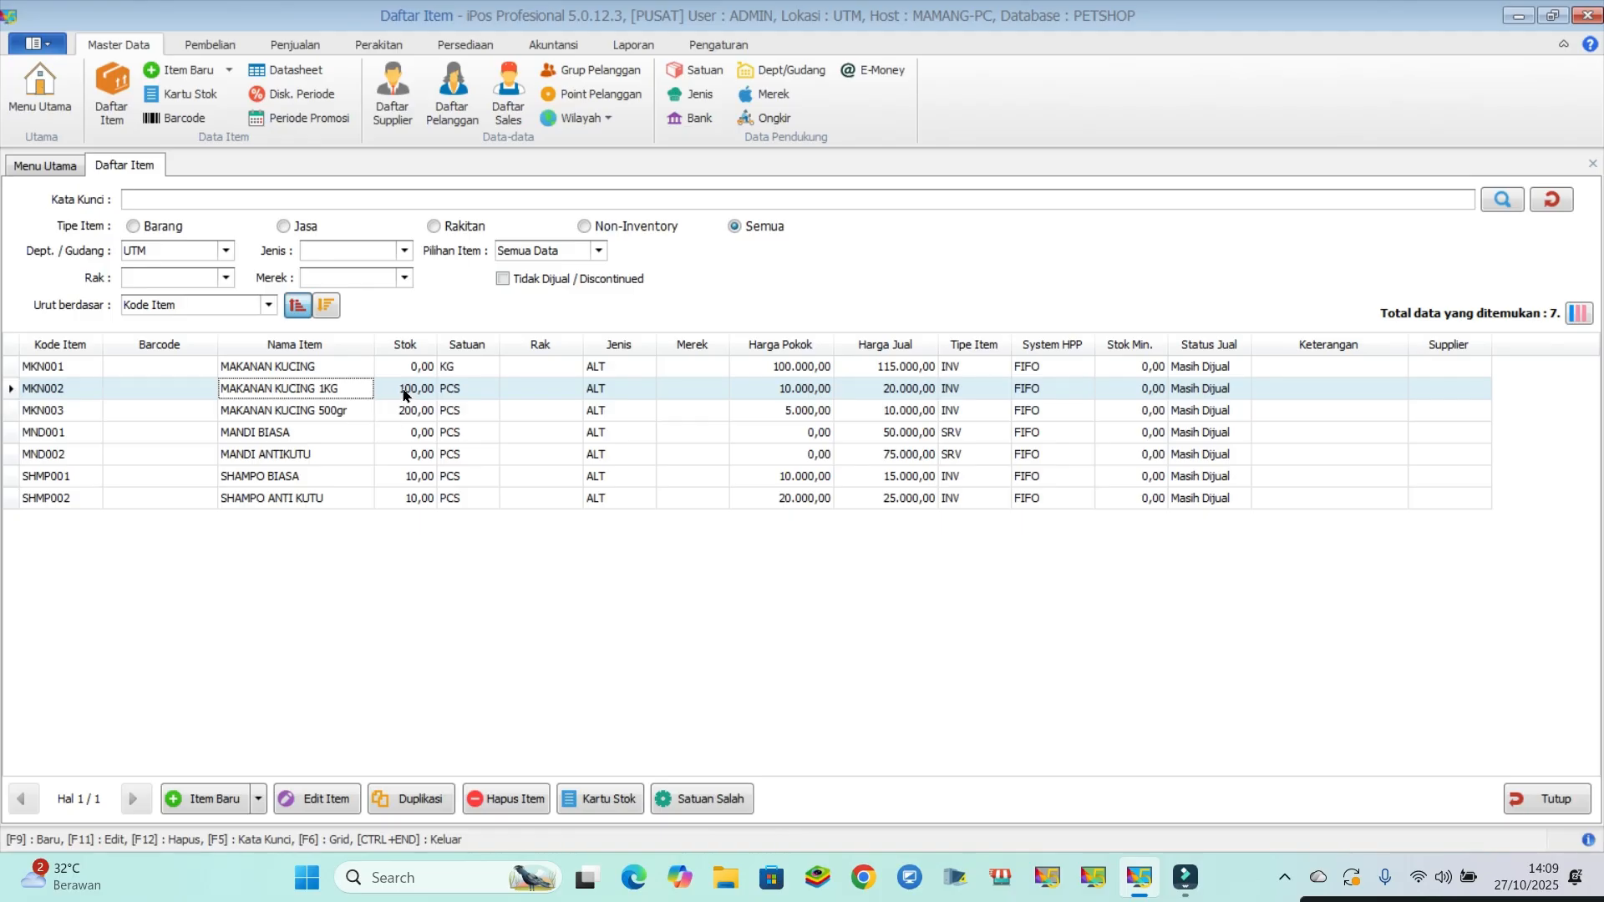
- Start a new cashier sale and add one MAKANAN KUCING 1KG, finding it with the keyword "makan"
{"action": "left_click", "coordinate": [295, 44]}
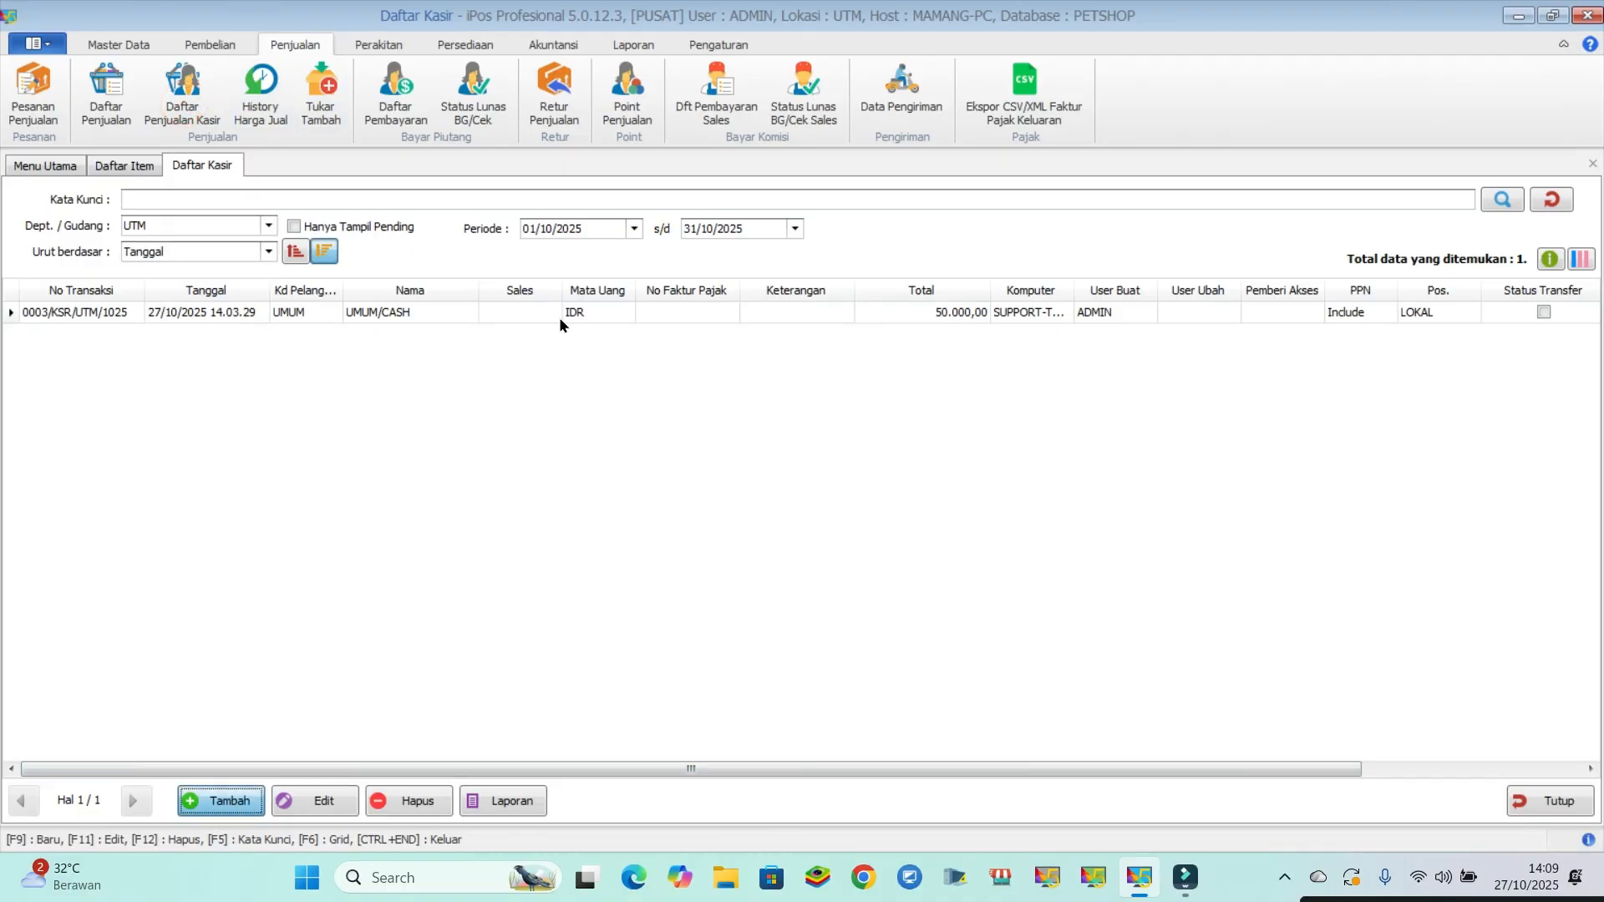
{"action": "key", "text": "F9"}
{"action": "type", "text": "a"}
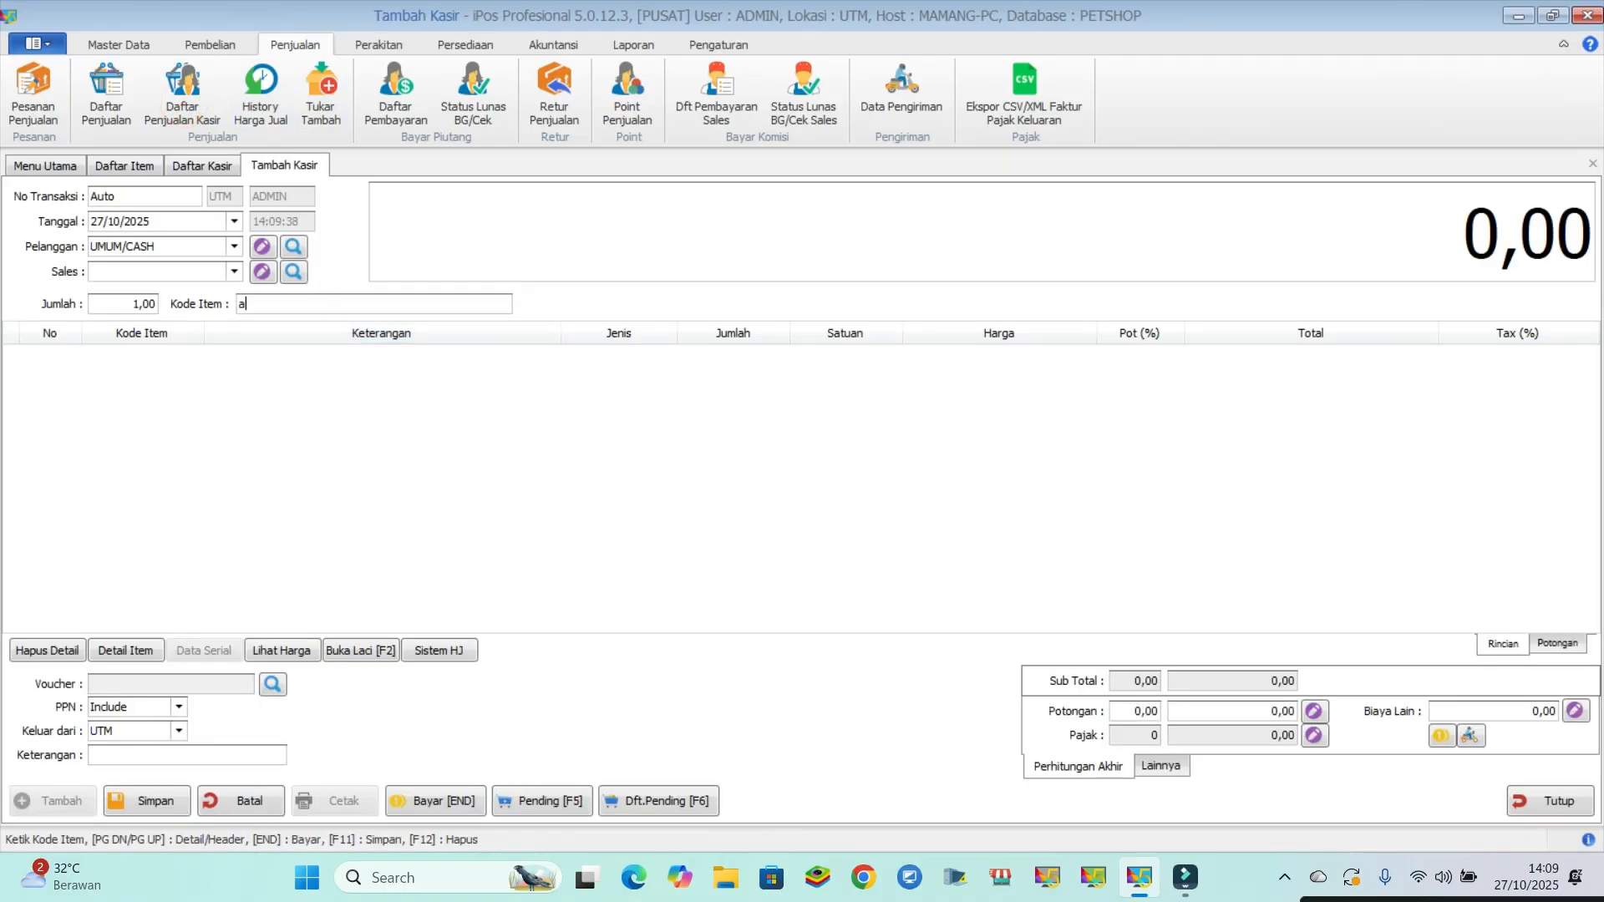
{"action": "type", "text": "akan"}
{"action": "key", "text": "Return"}
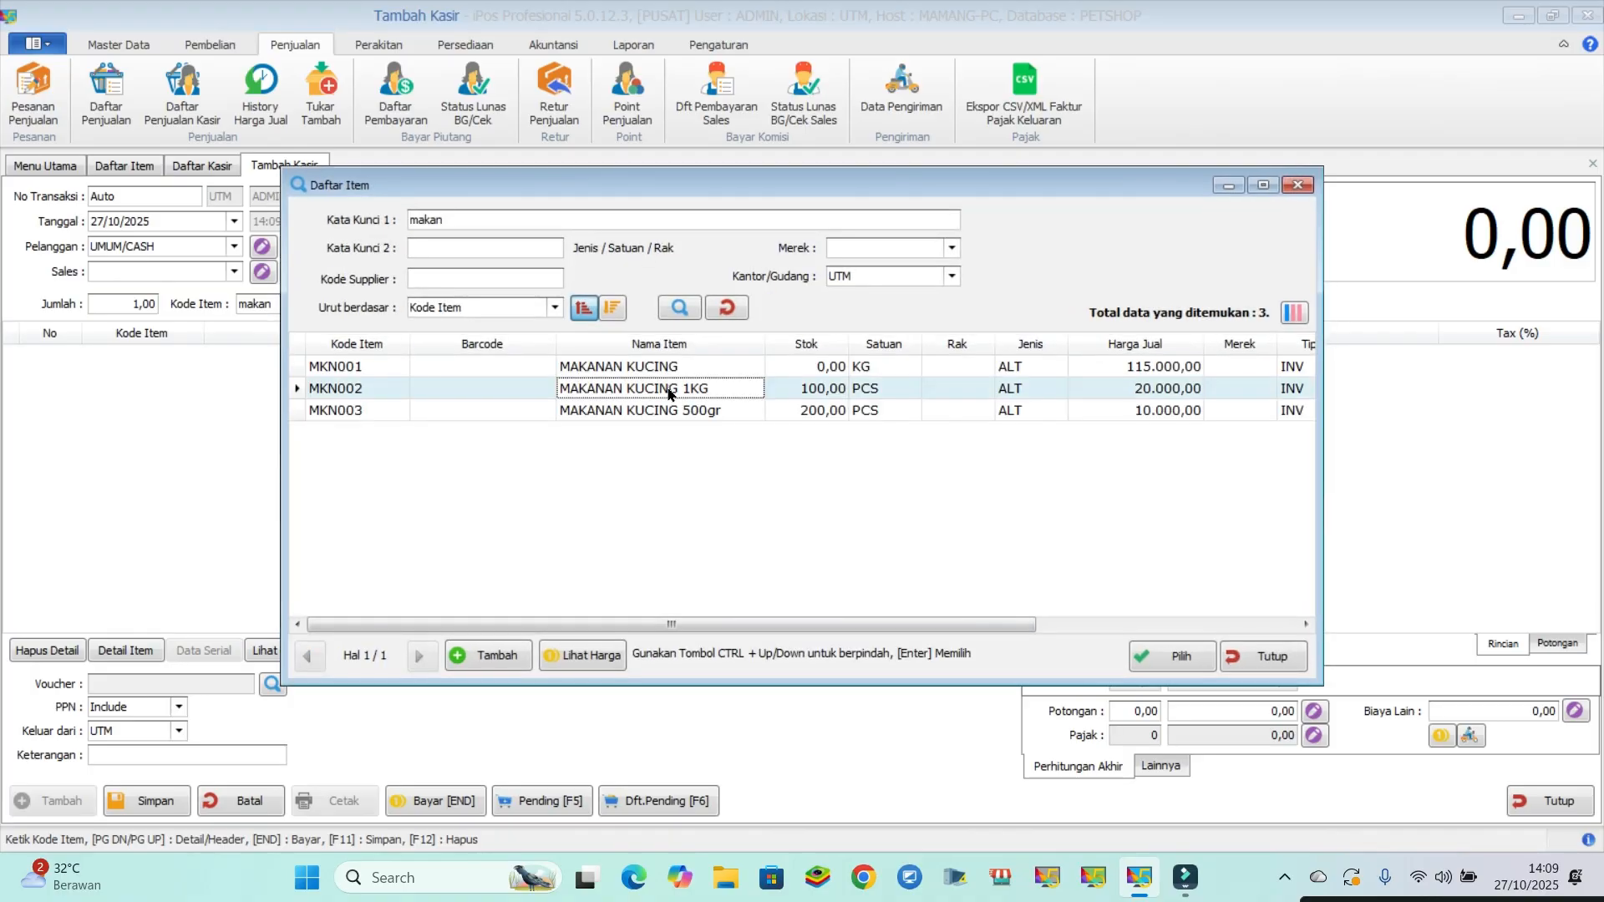
{"action": "double_click", "coordinate": [667, 386]}
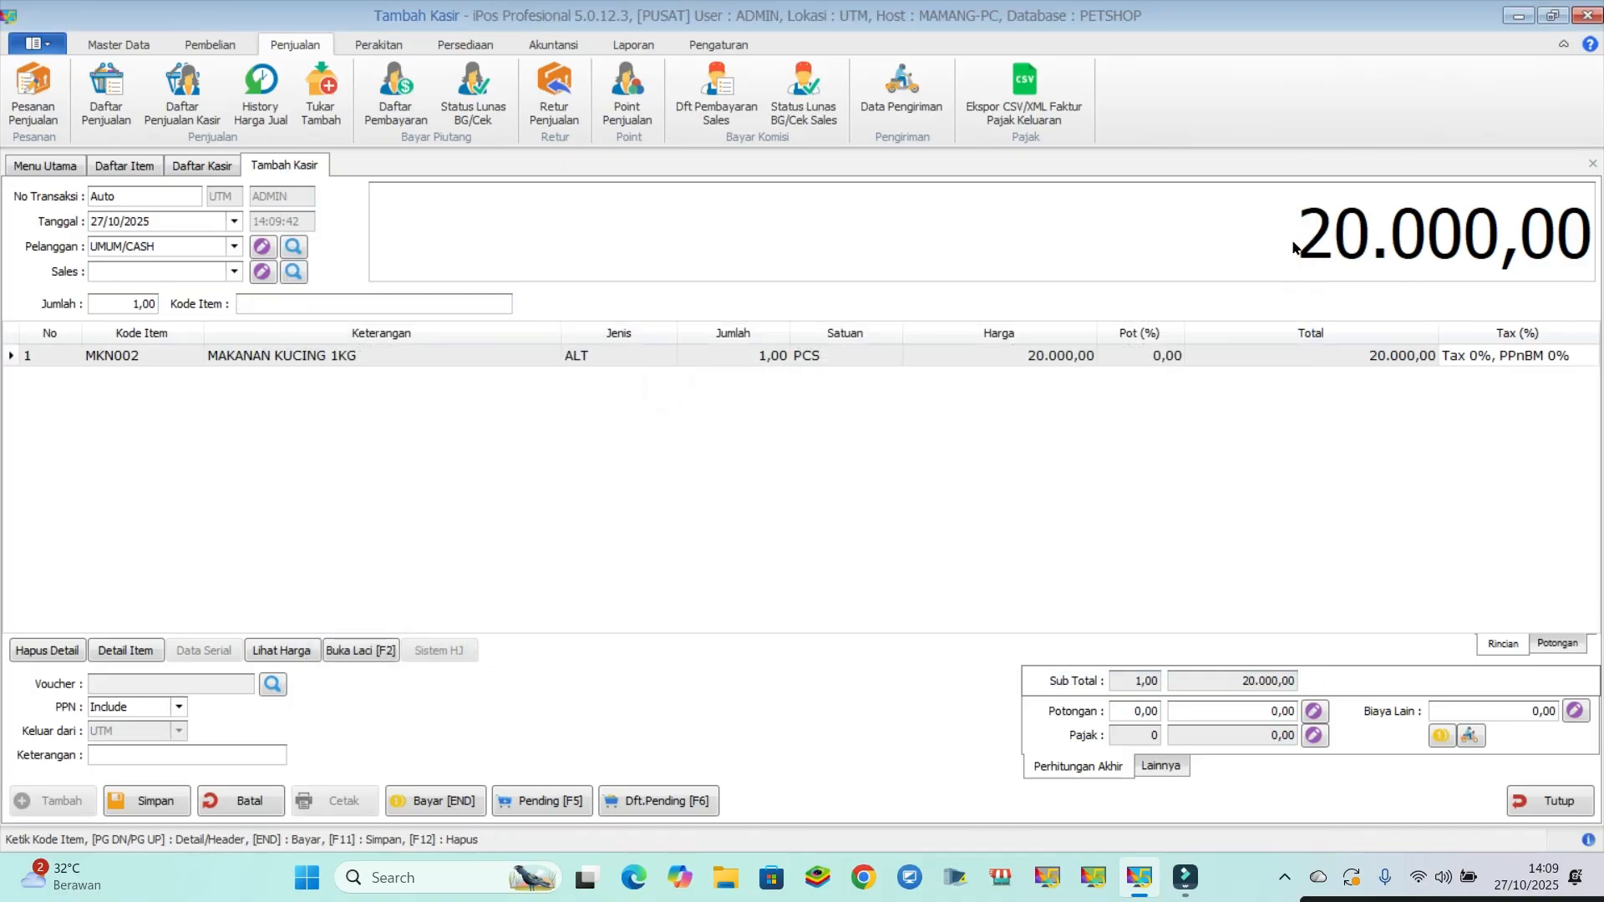
- Pay for the sale with 50.000 in cash and save it without printing
{"action": "left_click", "coordinate": [674, 481]}
{"action": "left_click", "coordinate": [415, 804]}
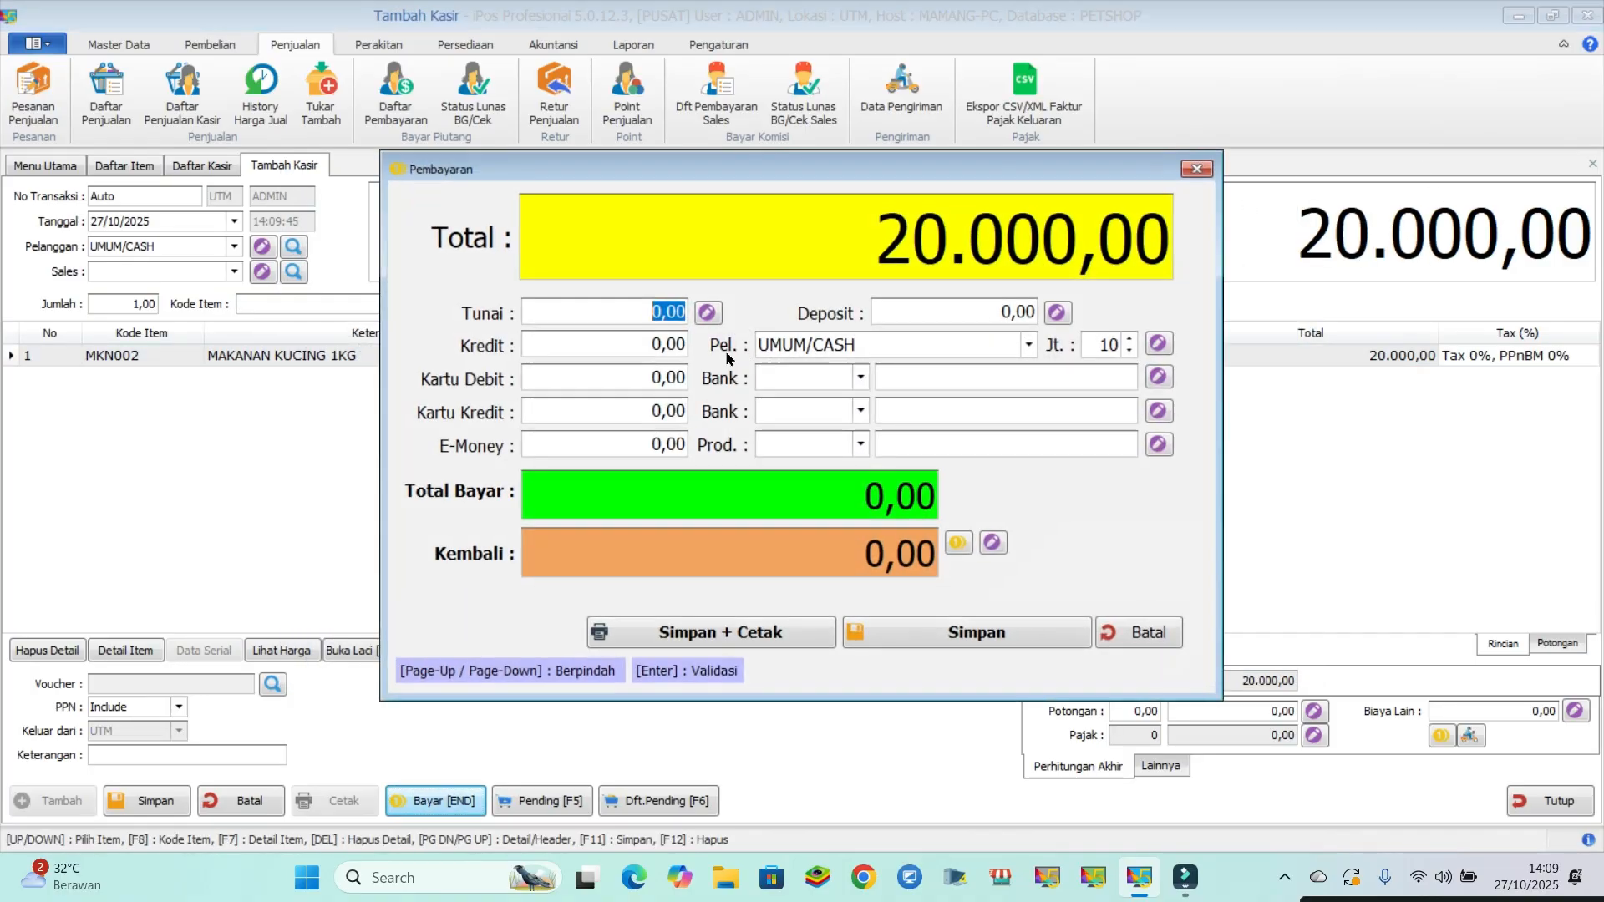
{"action": "type", "text": "50000"}
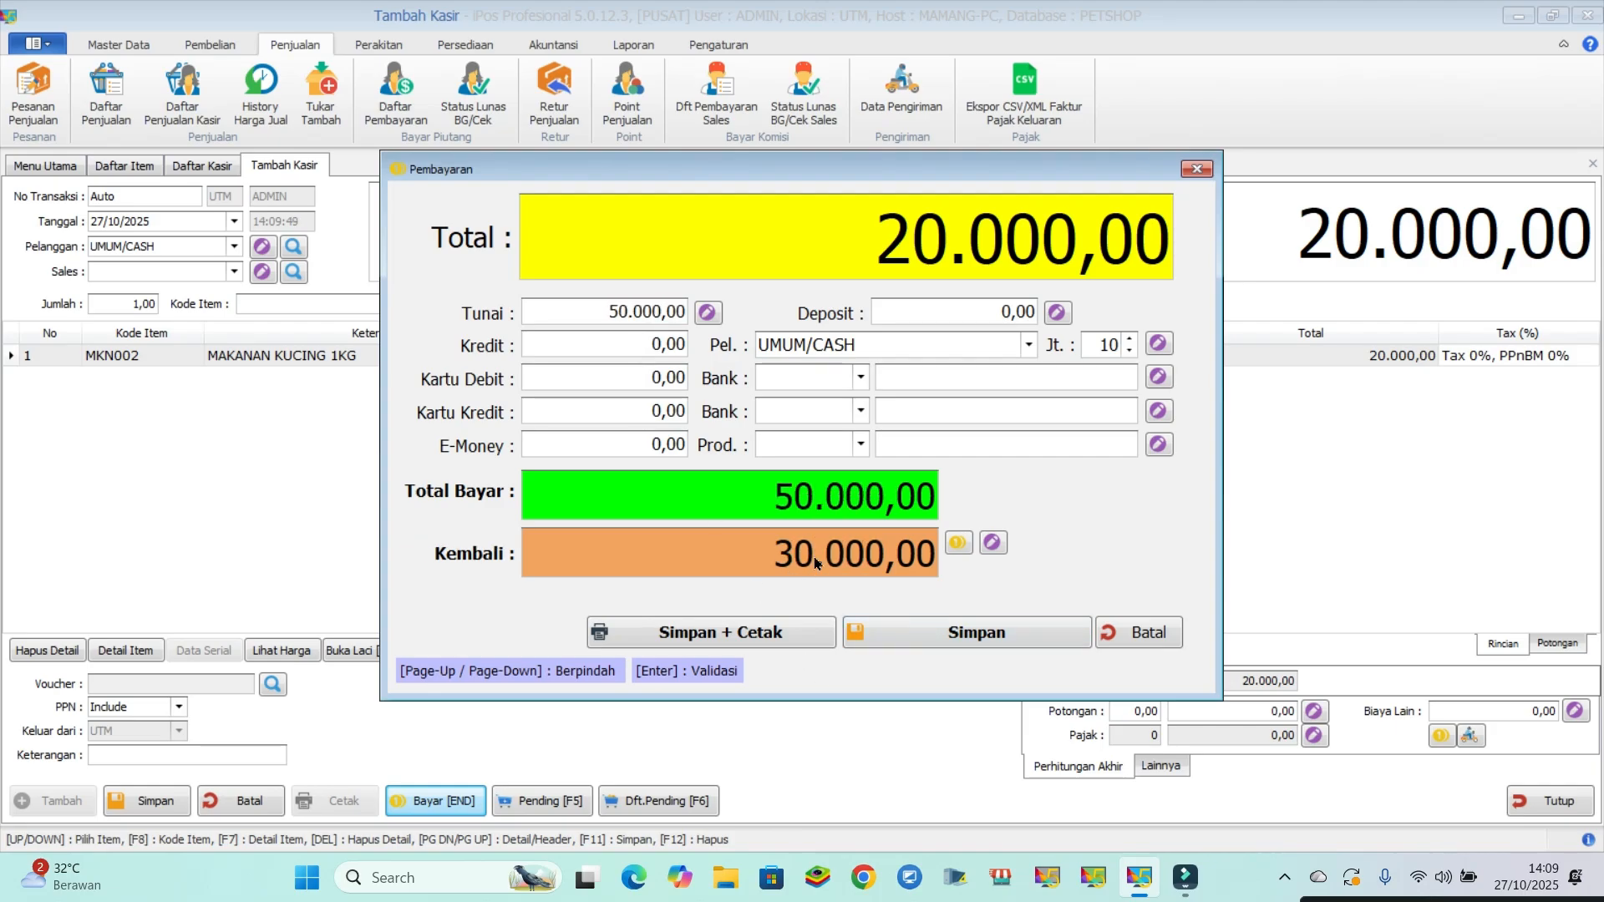
{"action": "left_click", "coordinate": [967, 645]}
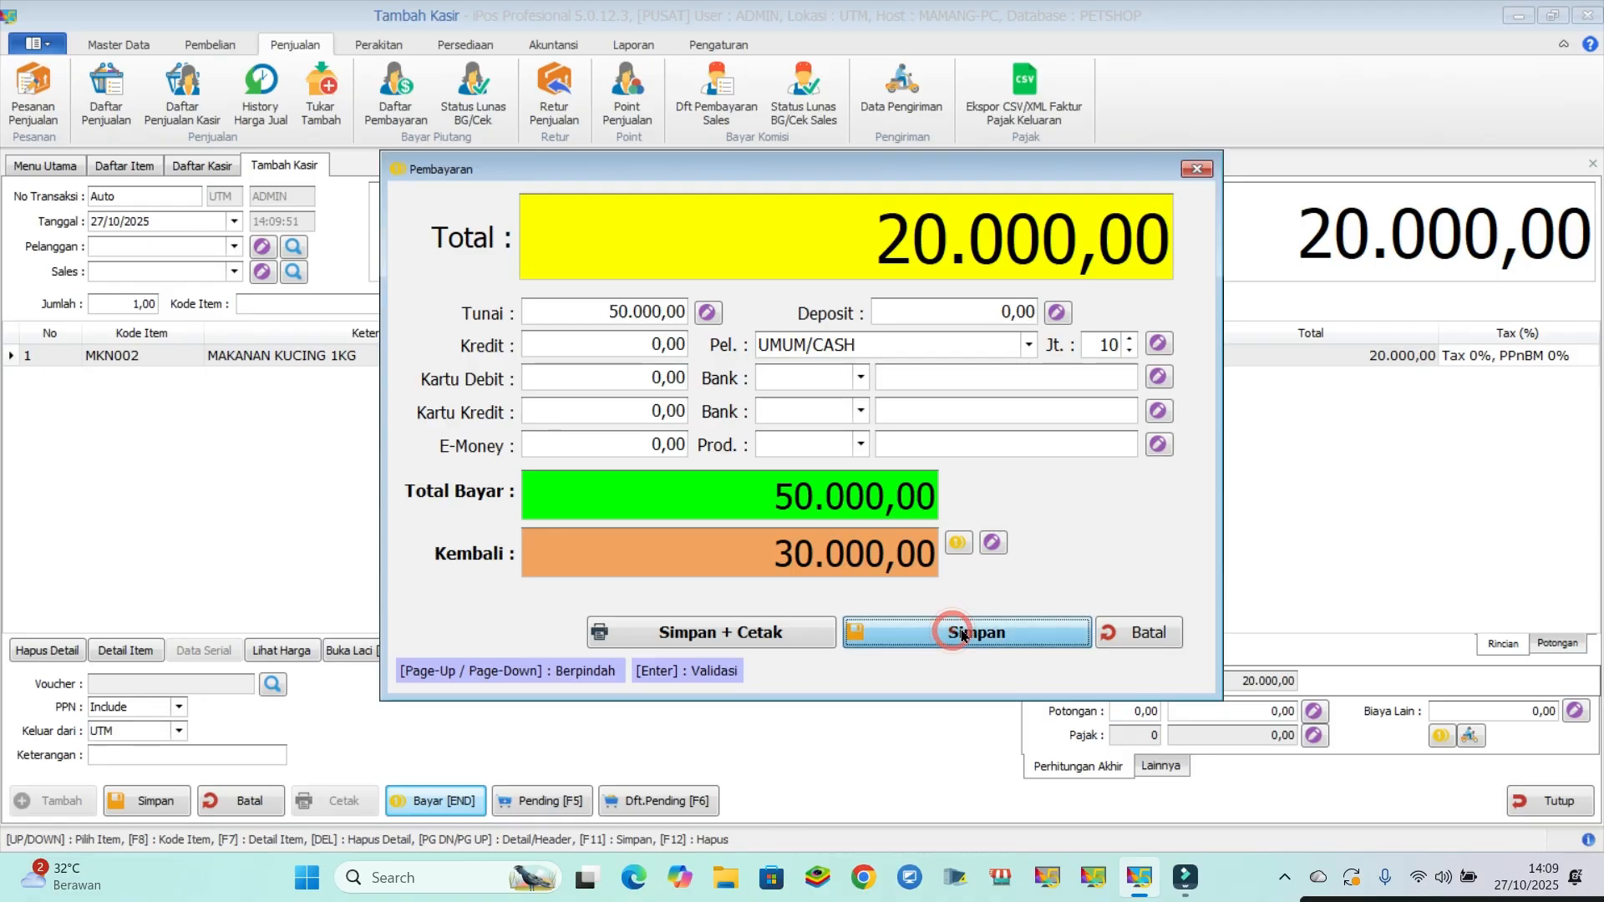
{"action": "left_click", "coordinate": [950, 637]}
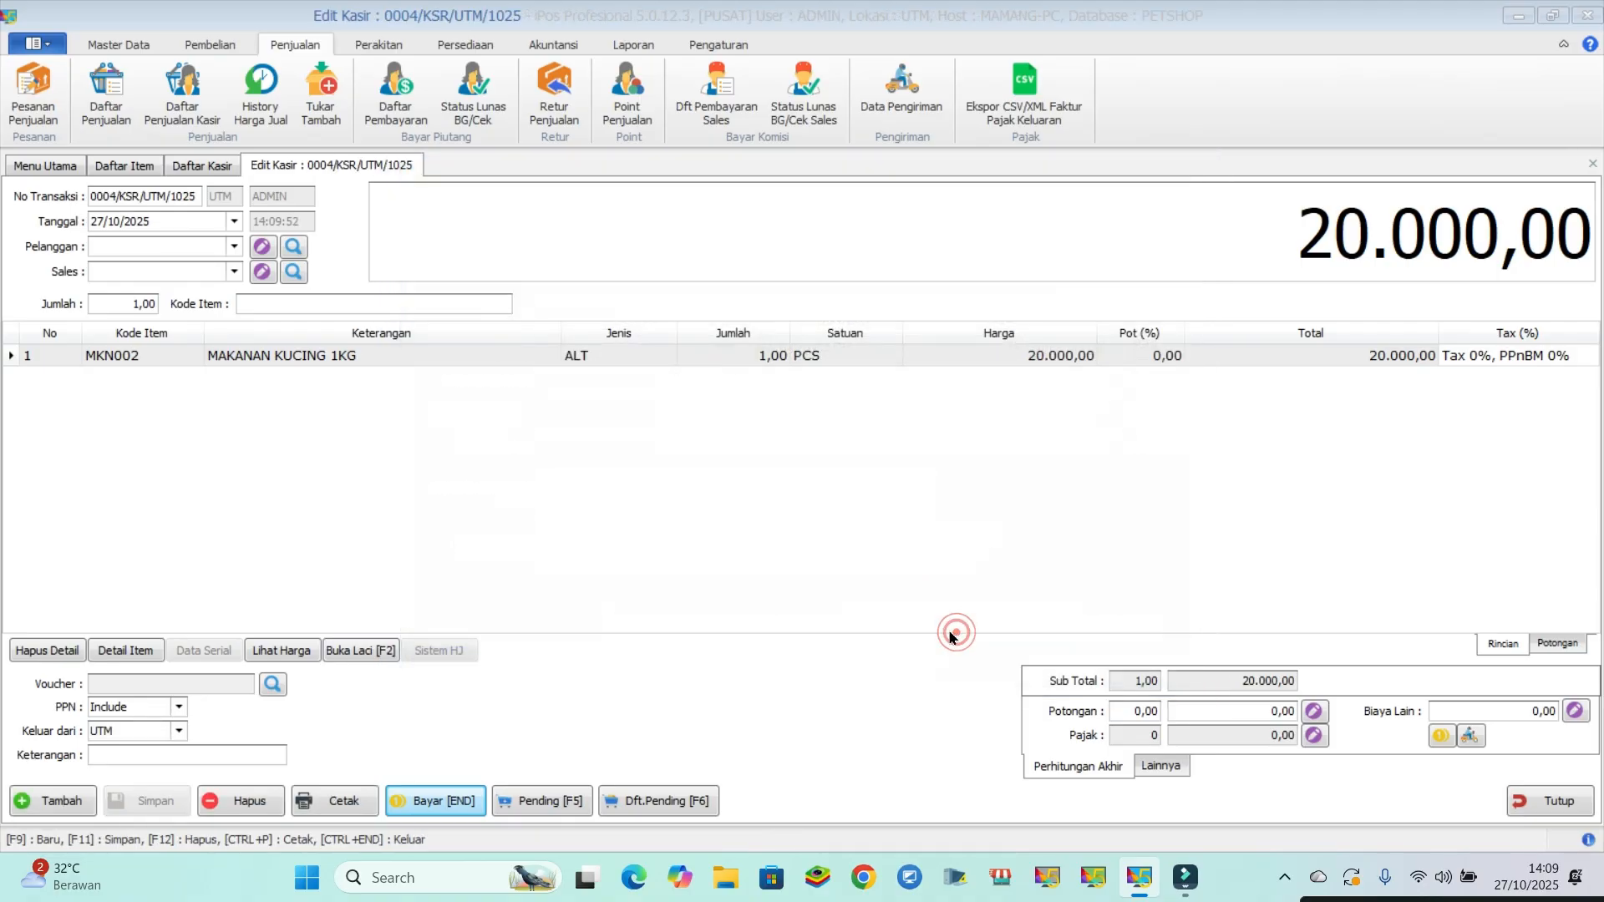
- Close the cashier form, the cashier list and the item list
{"action": "left_click", "coordinate": [1547, 804]}
{"action": "left_click", "coordinate": [886, 508]}
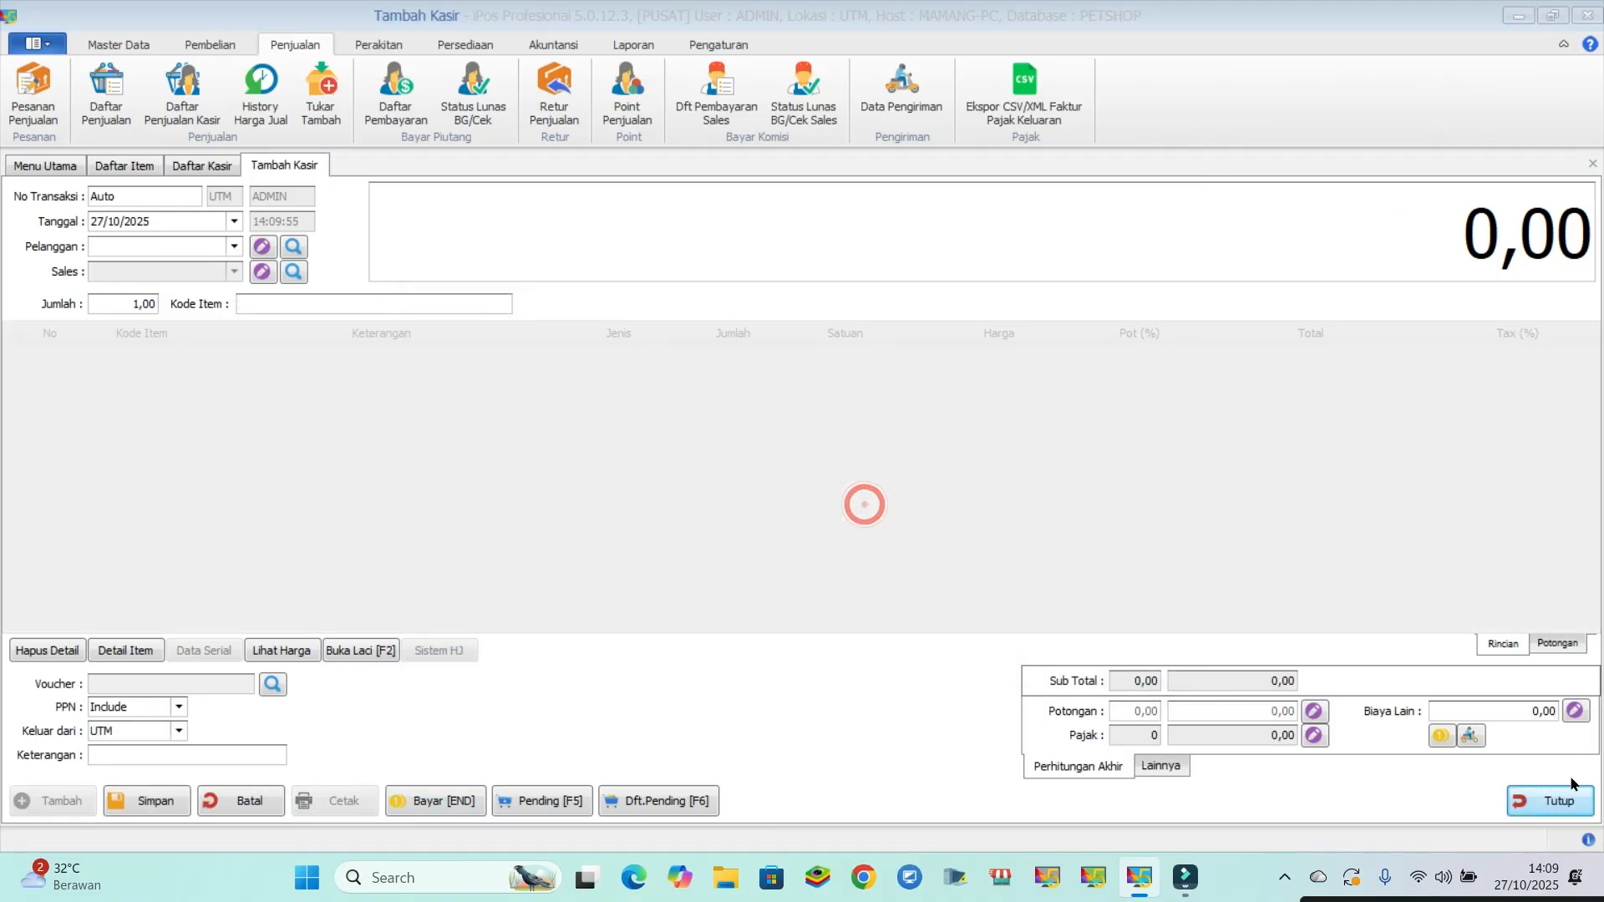
{"action": "left_click", "coordinate": [1546, 800]}
- Preview the Laporan Laba Kotor Jual Rekap report for 01/10/2025 to 31/10/2025, review the profit per sale, and close the preview
{"action": "left_click", "coordinate": [635, 43]}
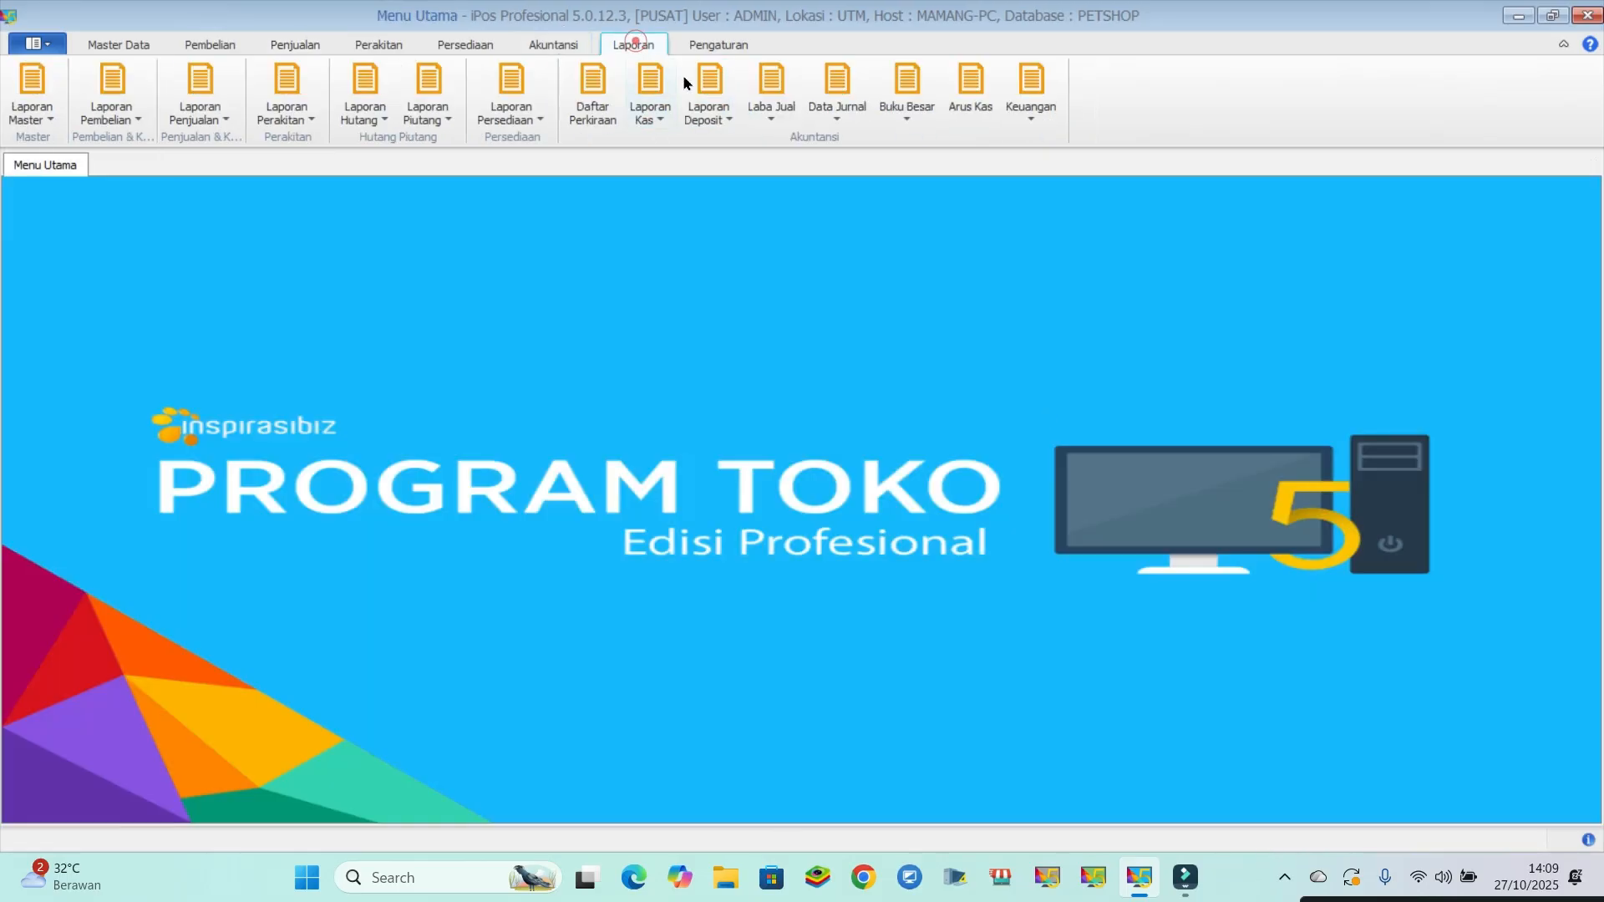
{"action": "left_click", "coordinate": [771, 105]}
{"action": "left_click", "coordinate": [788, 139]}
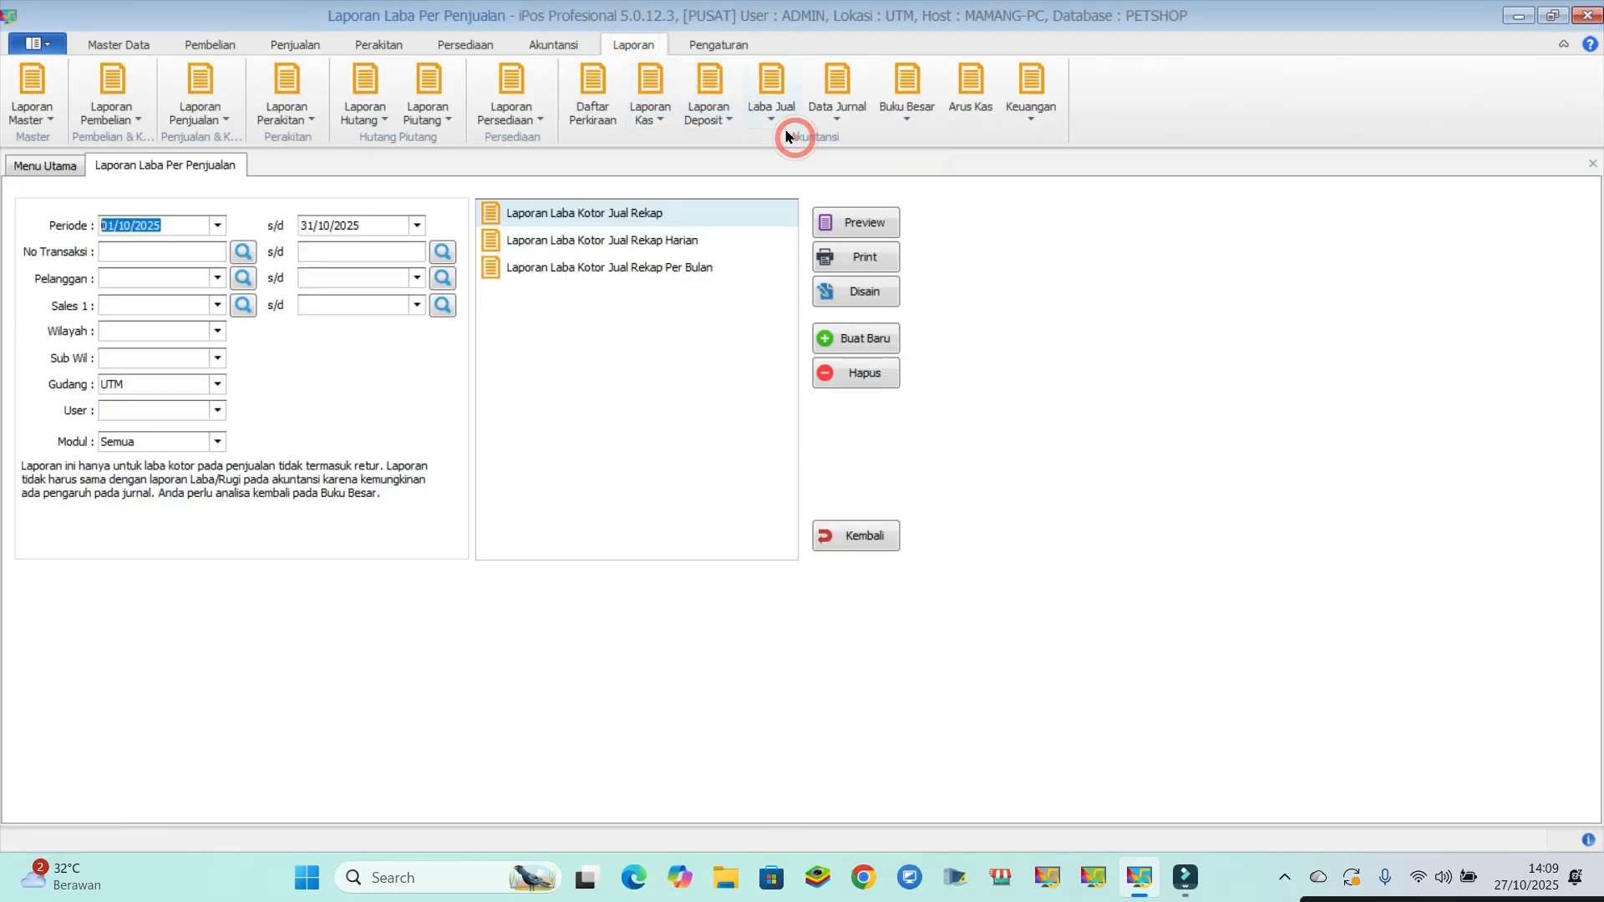
{"action": "left_click", "coordinate": [849, 228]}
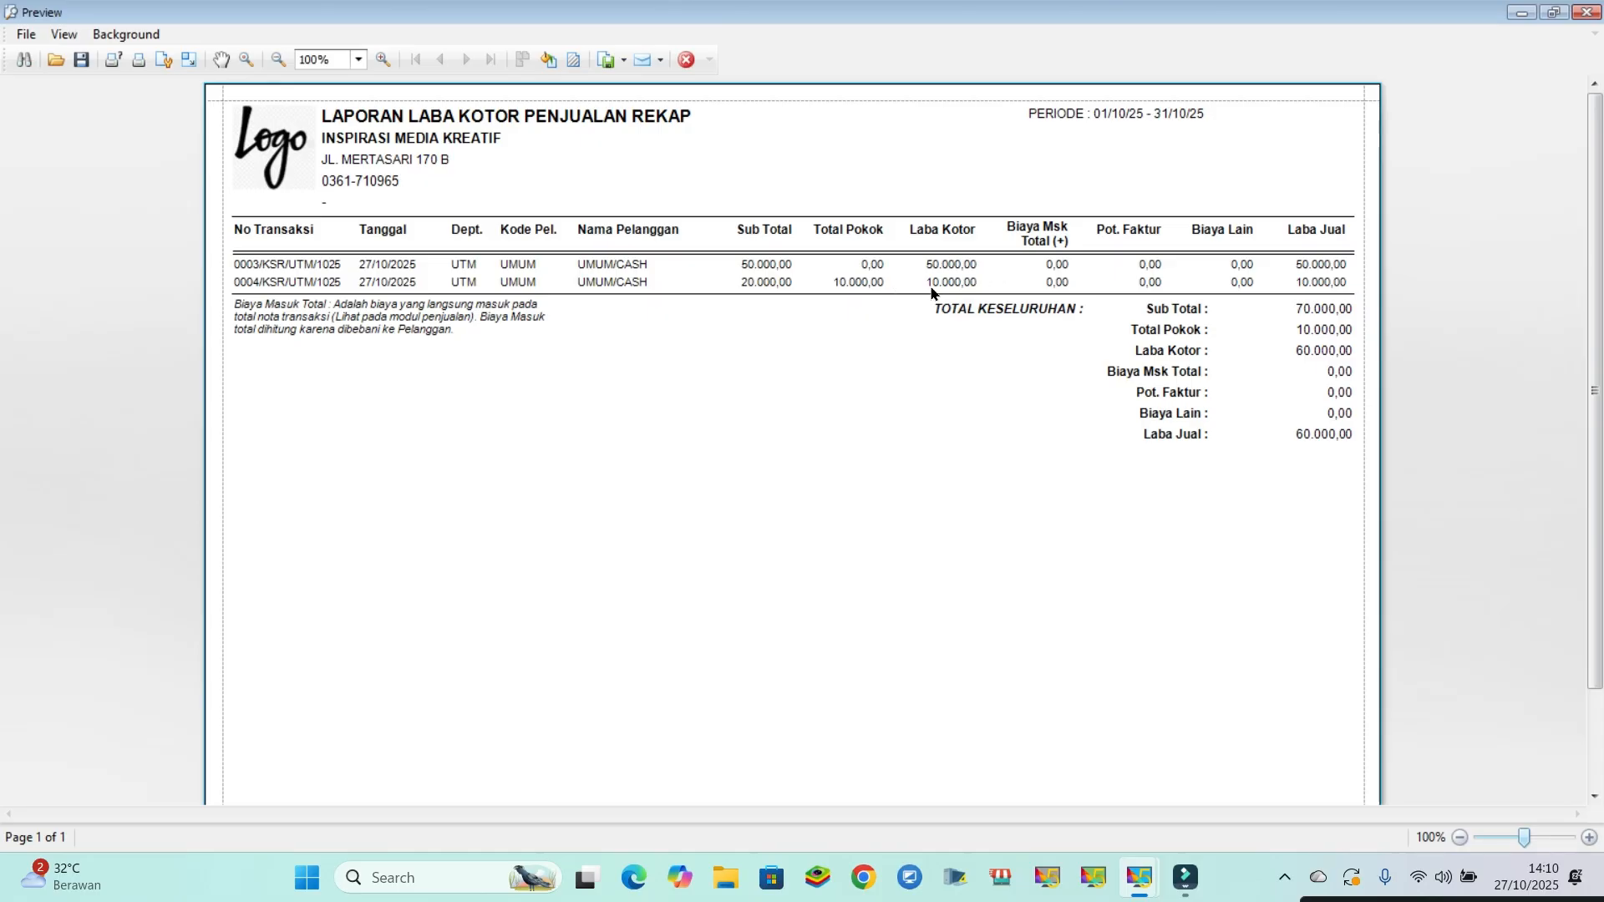
{"action": "left_click", "coordinate": [681, 60]}
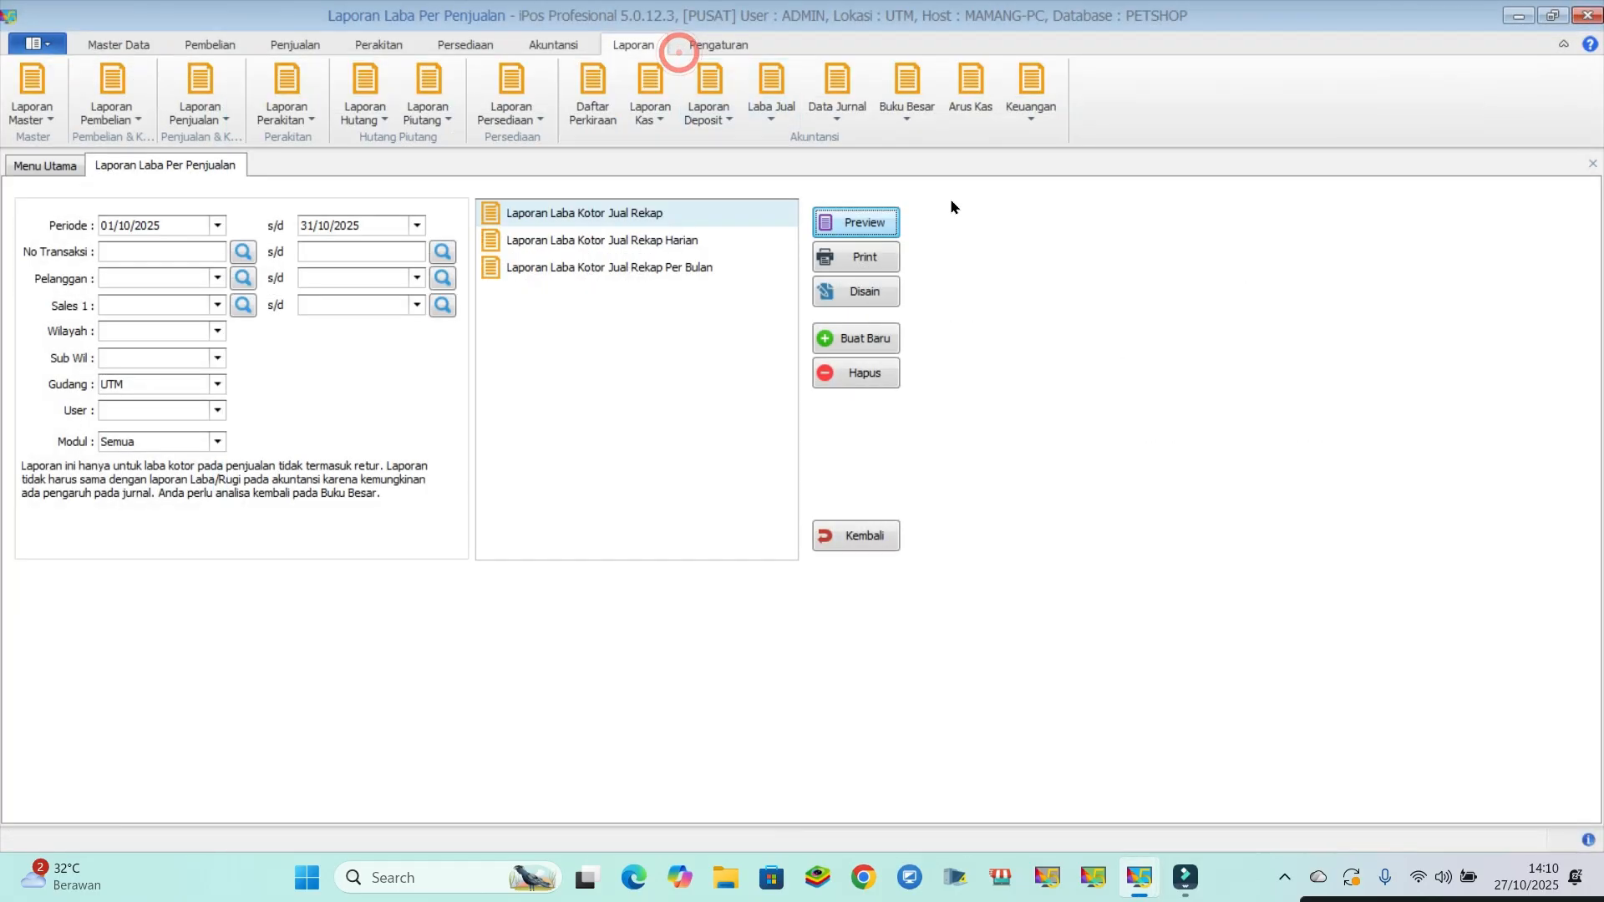
- Preview the Laba Rugi financial report for Oktober 2025, review the item in and item out entries, and close it
{"action": "left_click", "coordinate": [1033, 110]}
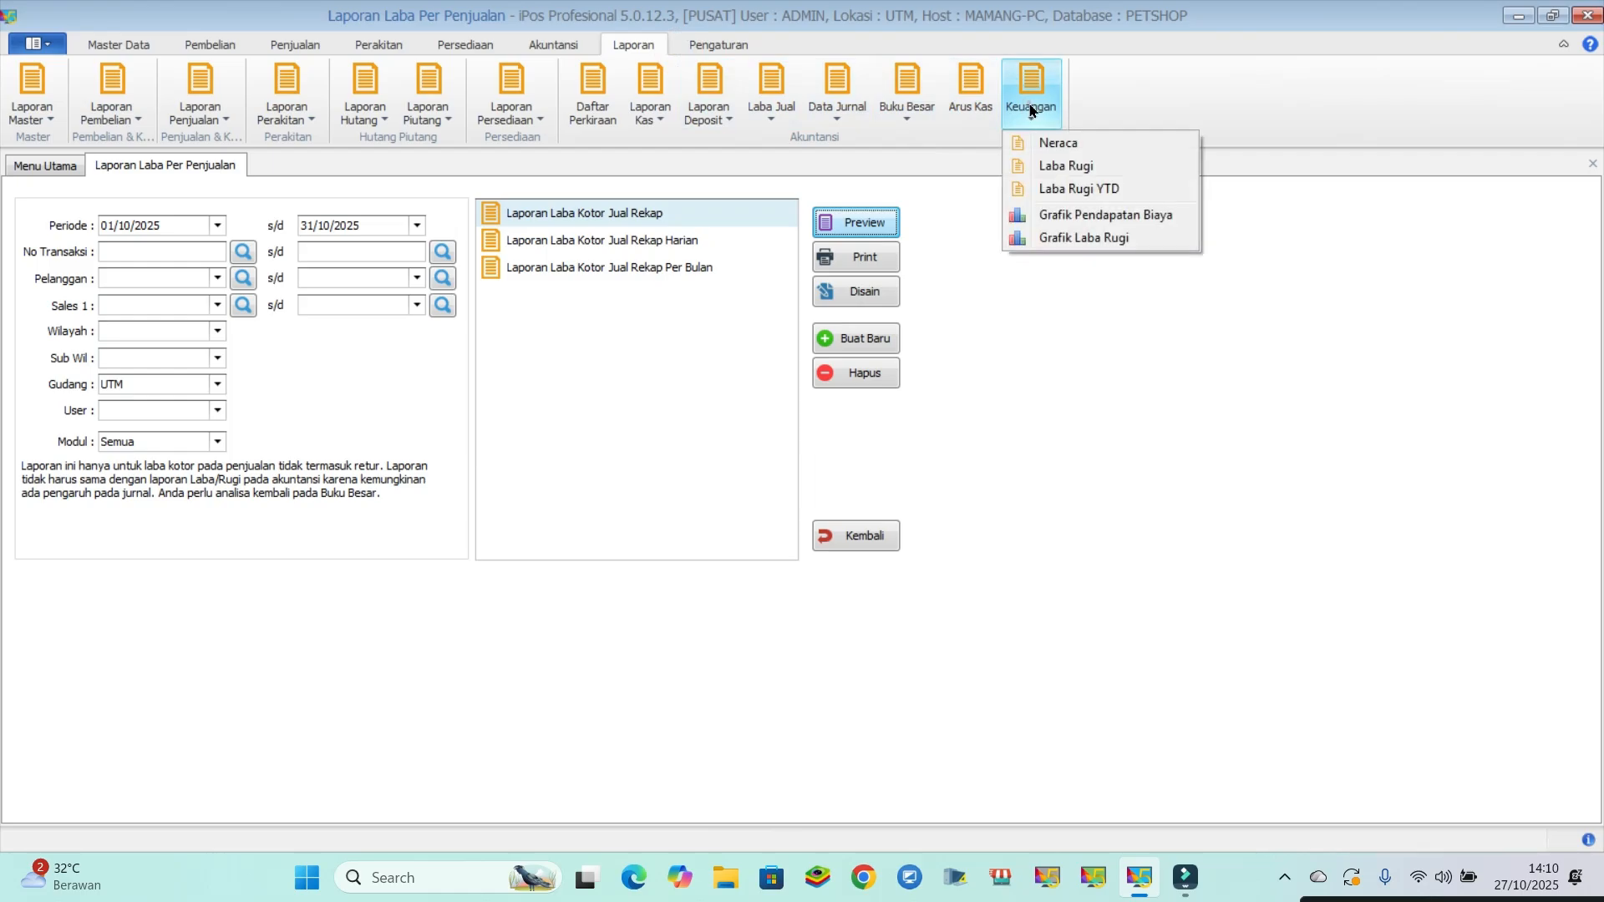
{"action": "left_click", "coordinate": [1052, 166]}
{"action": "left_click", "coordinate": [543, 212]}
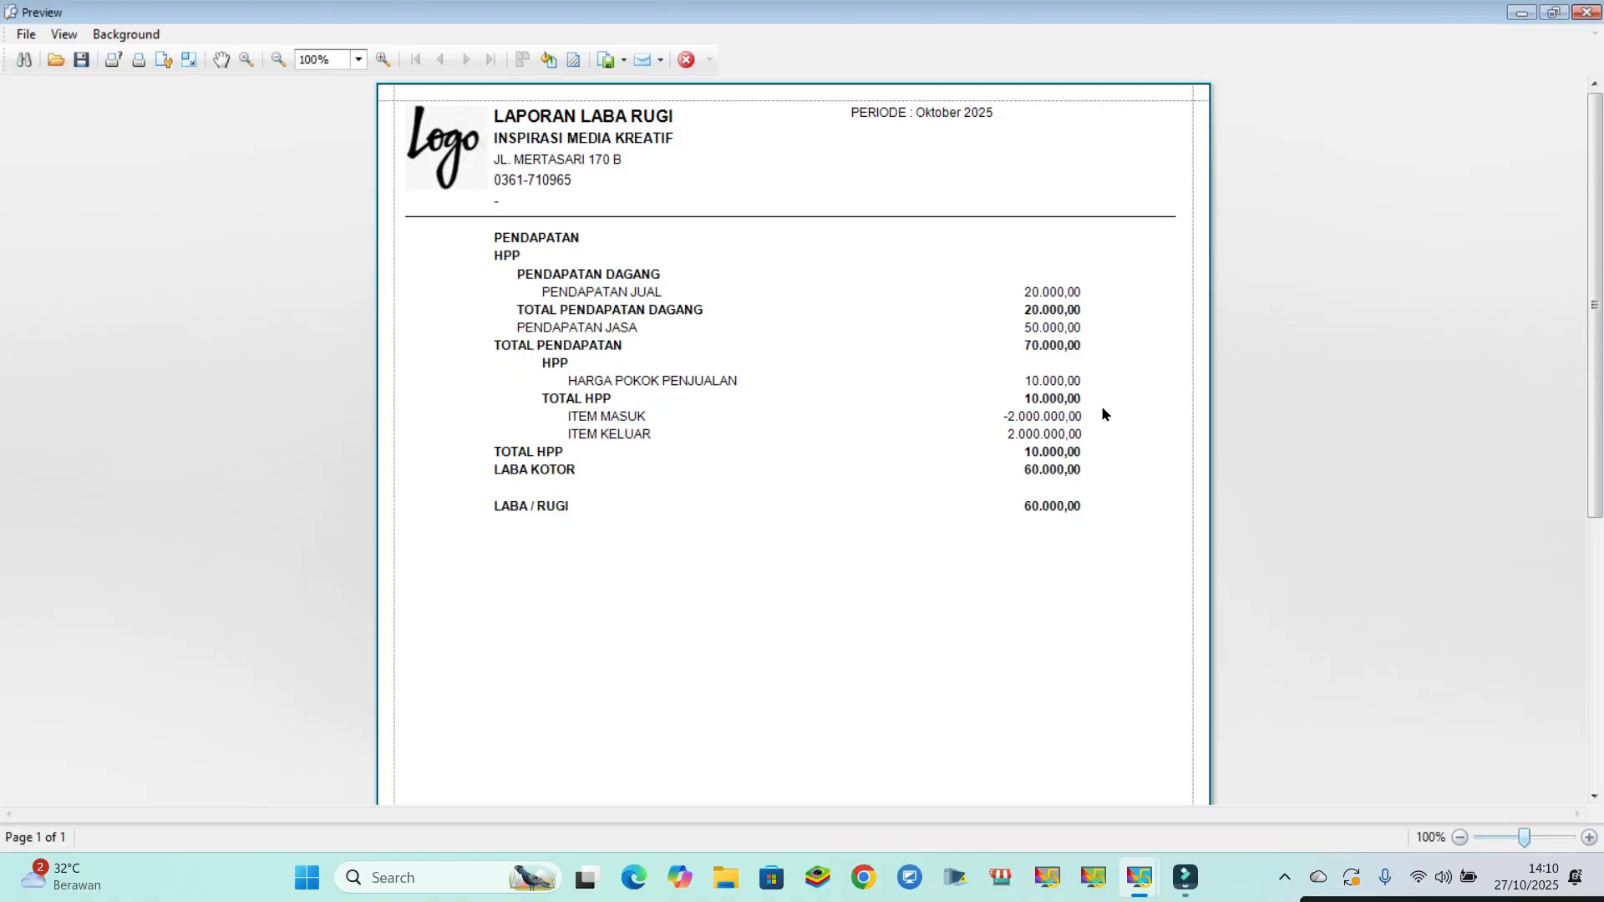
{"action": "left_click", "coordinate": [1587, 12]}
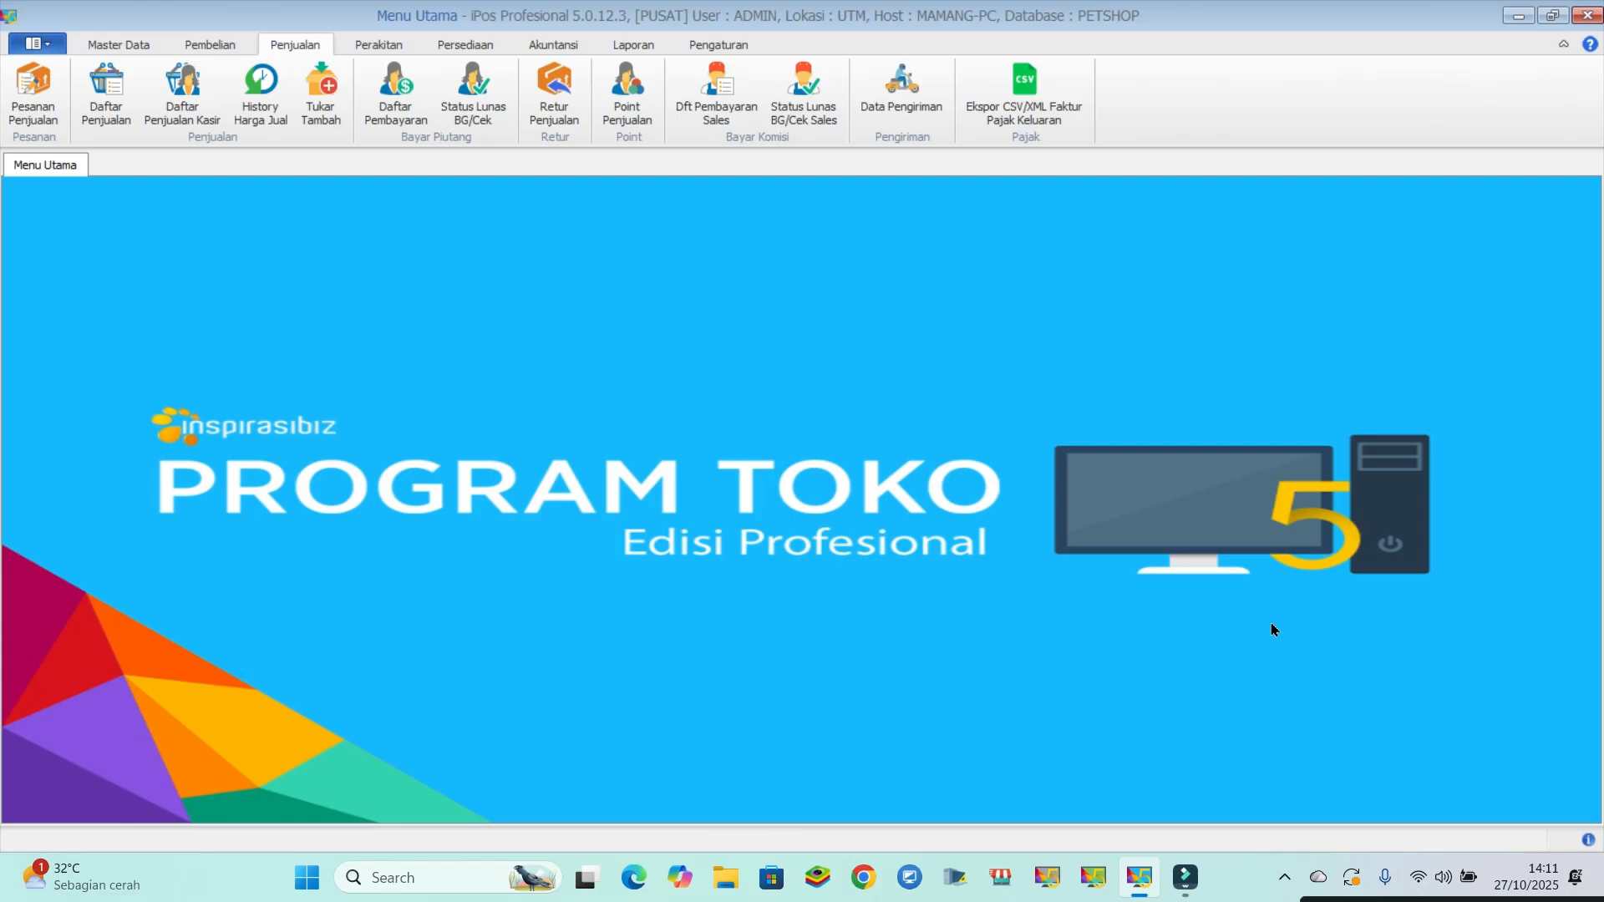
- Create a new service-type (Jasa) item with code PENITIPAN and name PENITIPAN KUCING
{"action": "left_click", "coordinate": [117, 43]}
{"action": "left_click", "coordinate": [106, 105]}
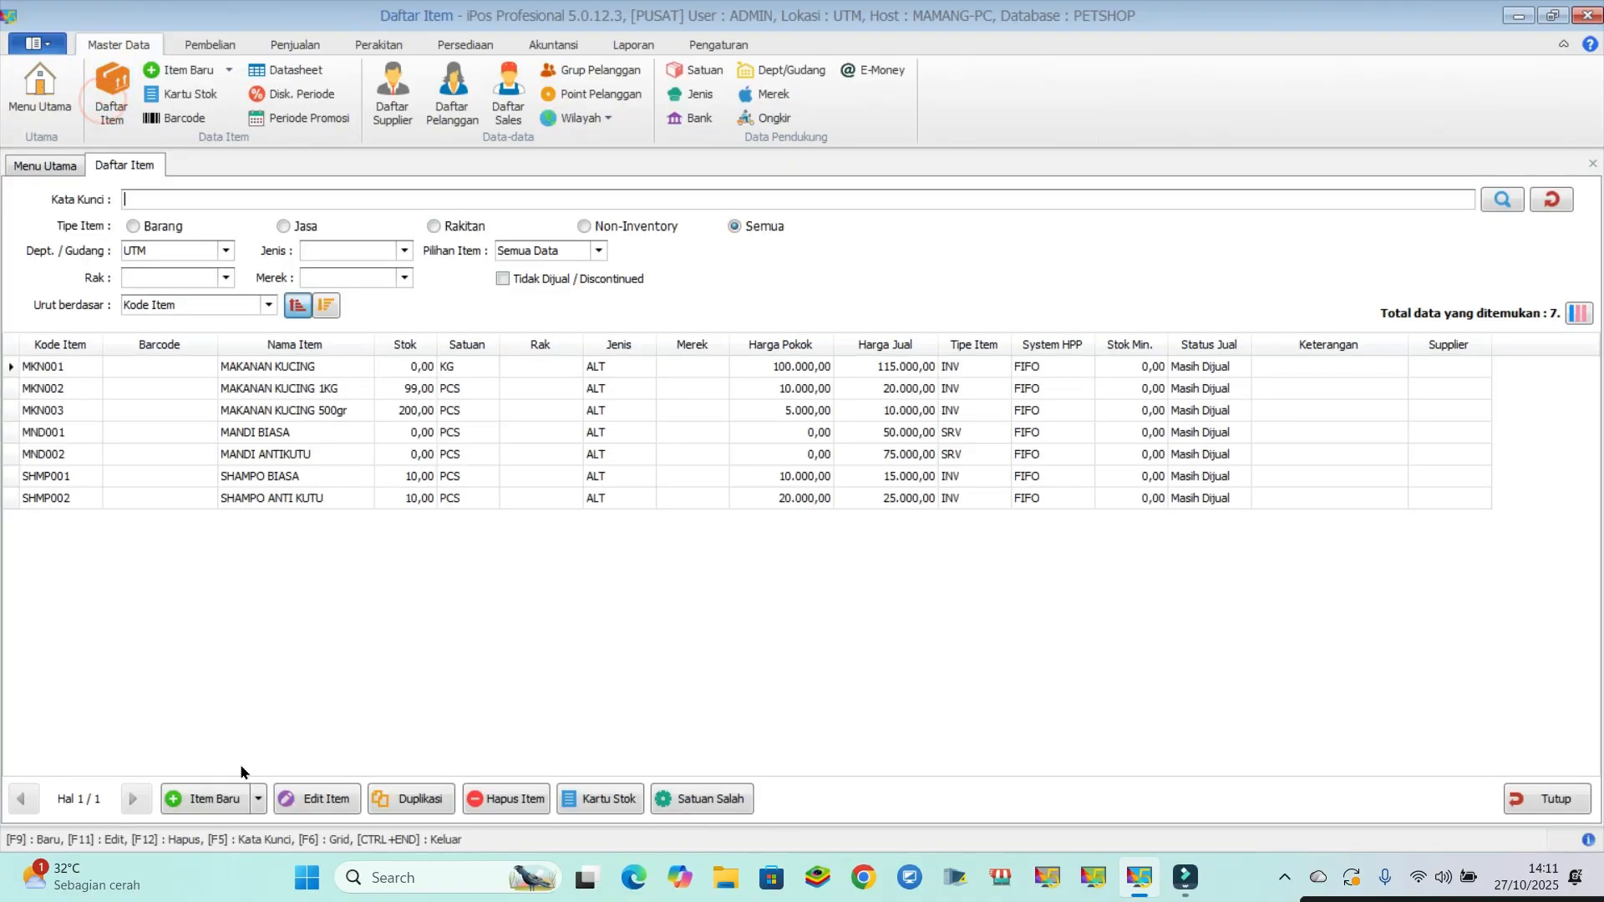
{"action": "left_click", "coordinate": [202, 801]}
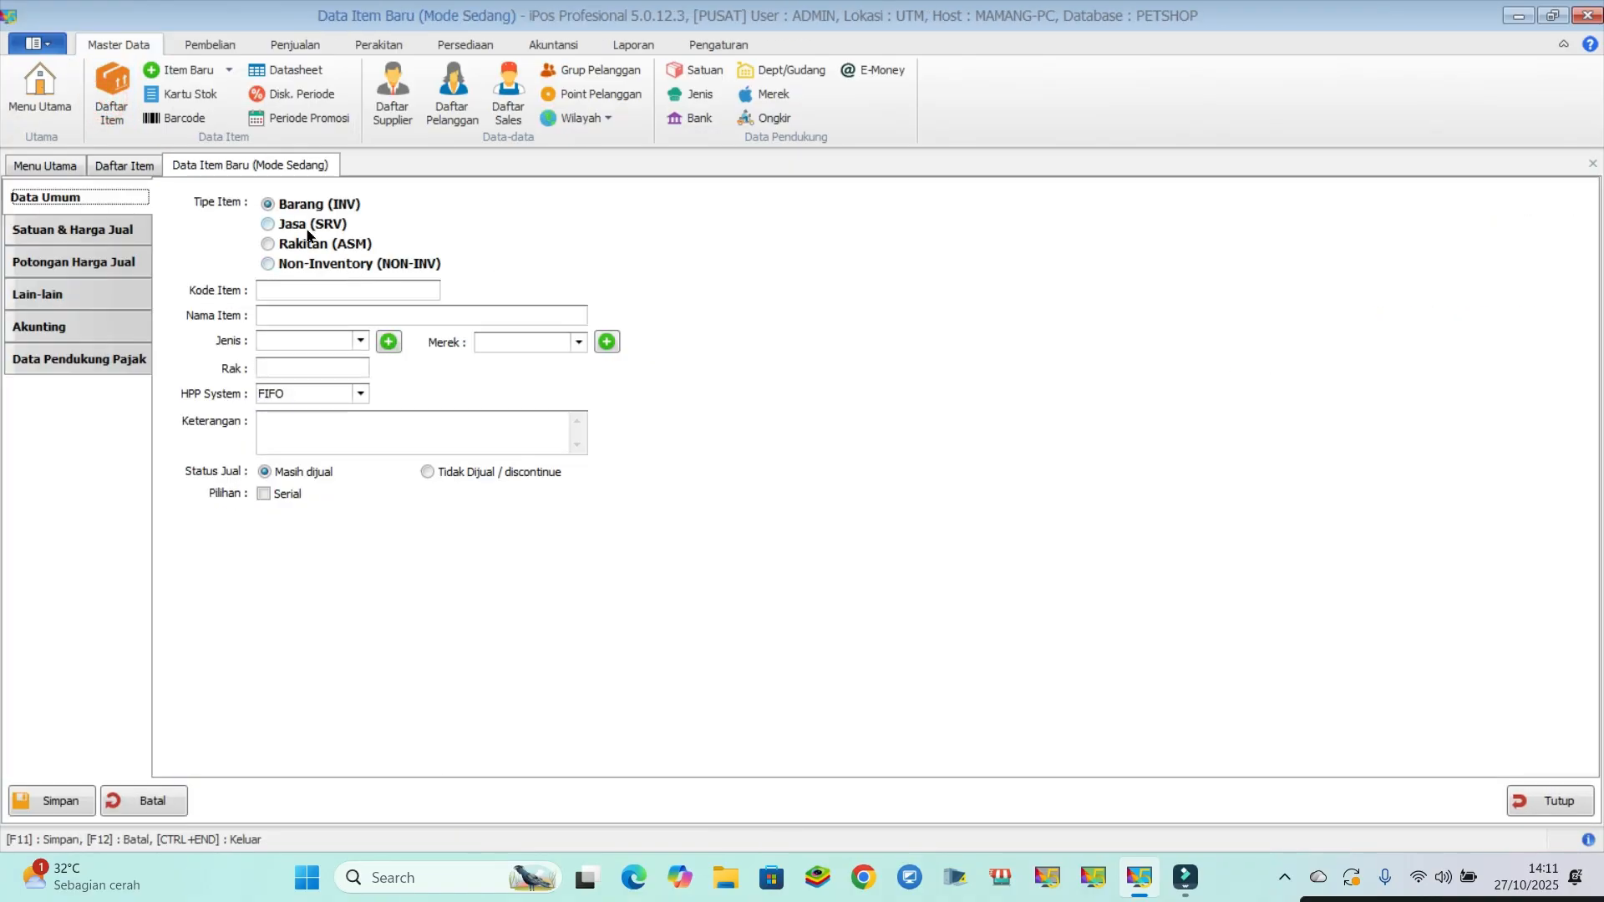
{"action": "left_click", "coordinate": [267, 221]}
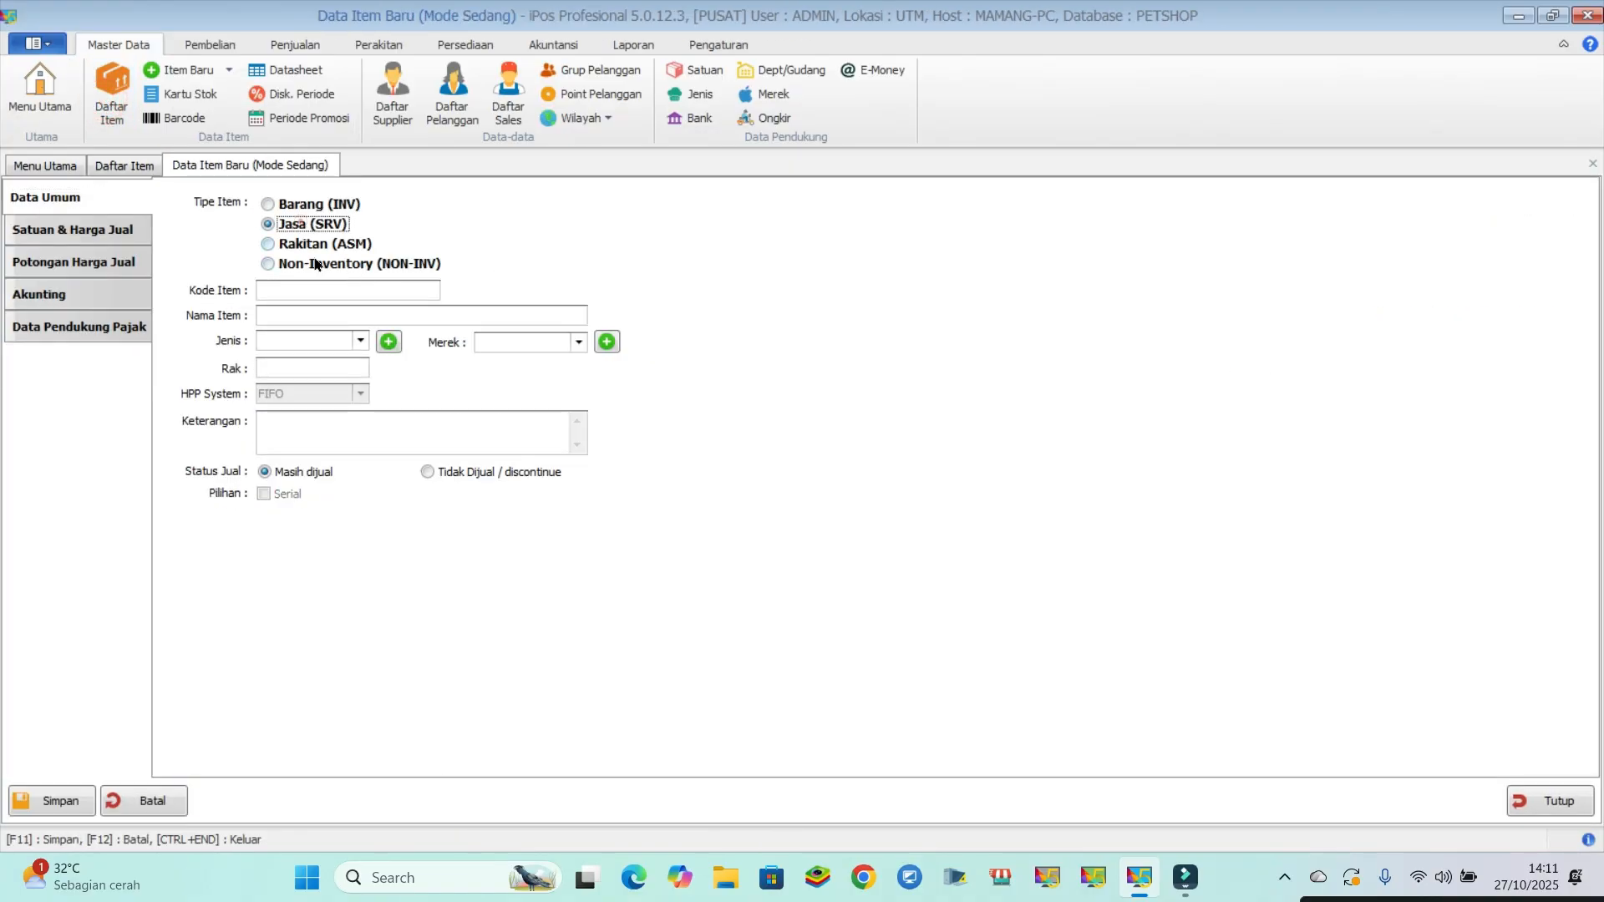
{"action": "left_click", "coordinate": [279, 292]}
{"action": "type", "text": "P"}
{"action": "key", "text": "Caps_Lock"}
{"action": "type", "text": "ENITIPAN"}
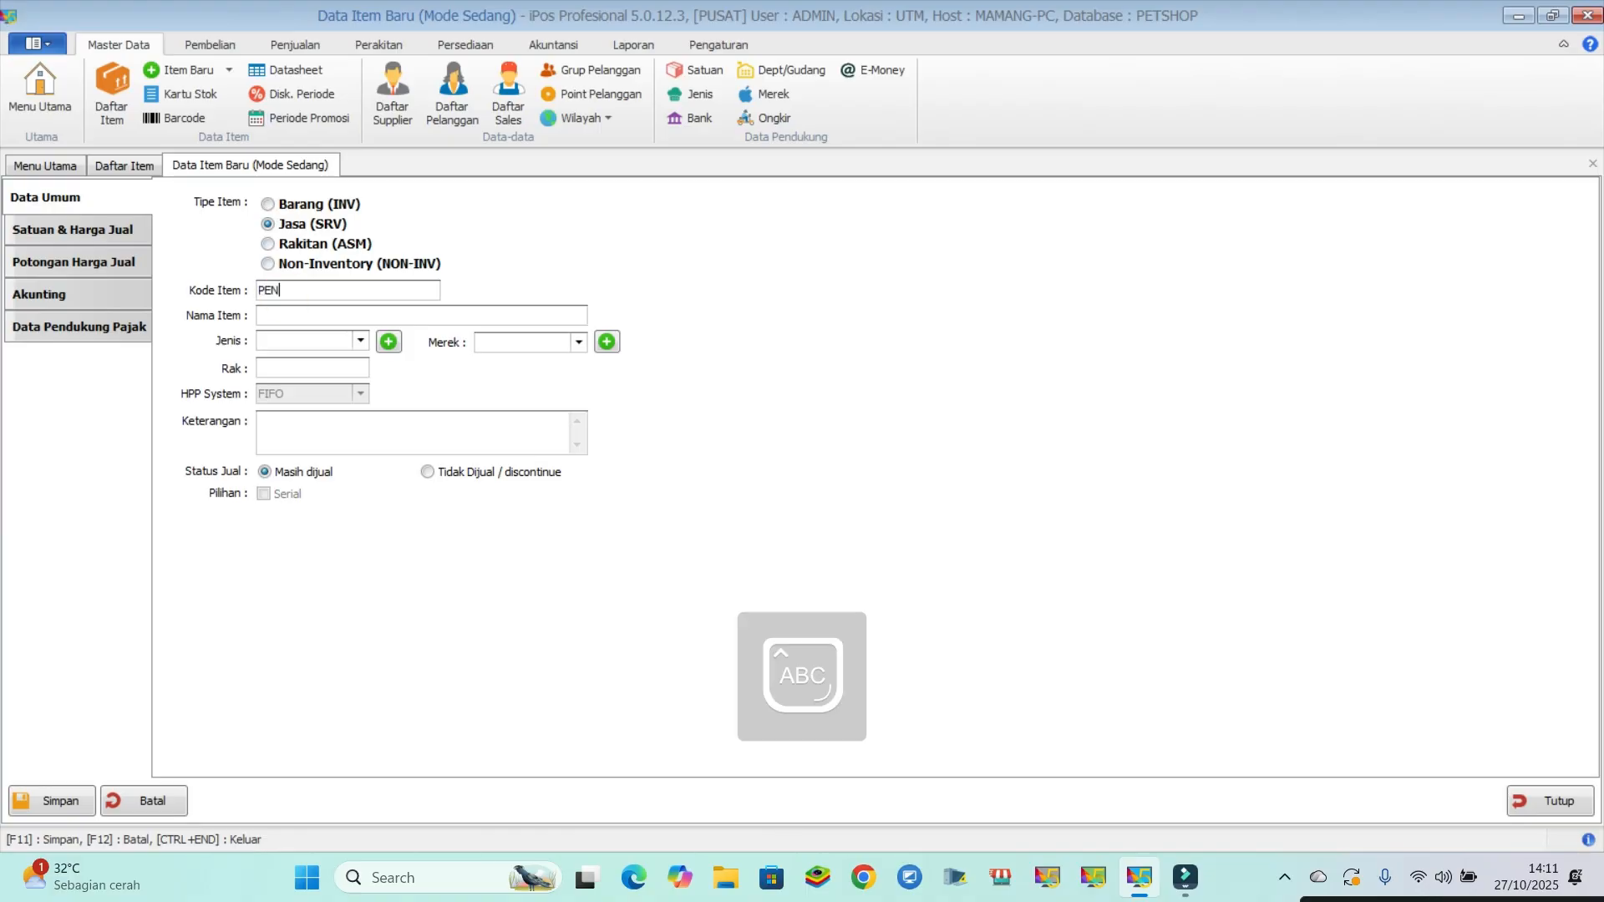
{"action": "key", "text": "Tab"}
{"action": "type", "text": "PENITIPAN KUCING"}
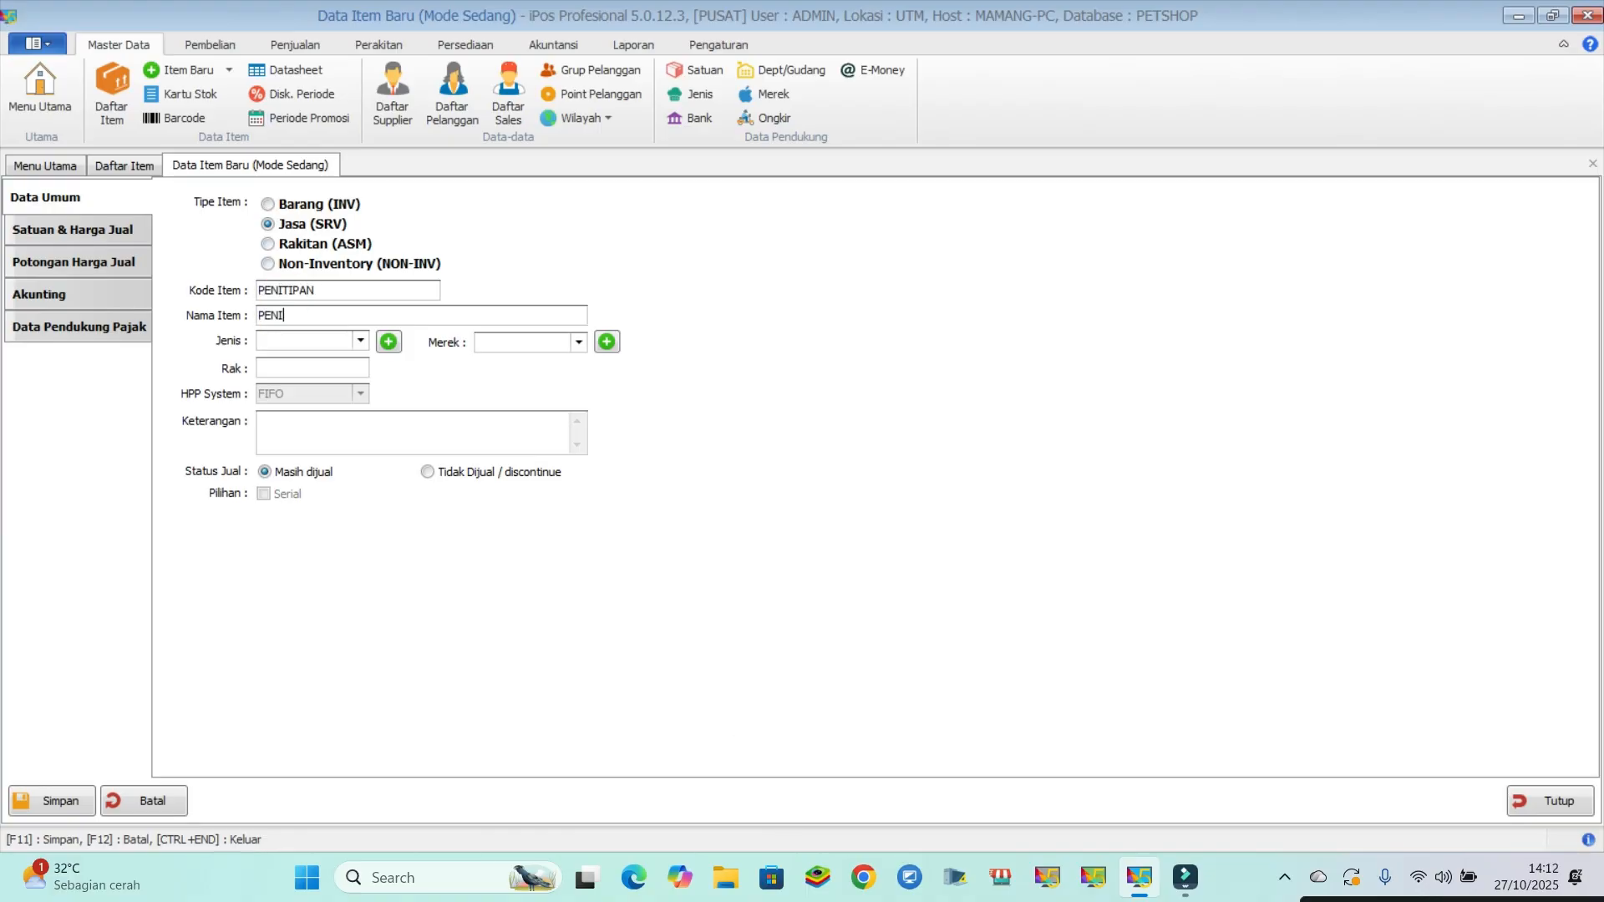
- Set the boarding item's category (Jenis) to ALT and its base unit to PCS
{"action": "left_click", "coordinate": [325, 340]}
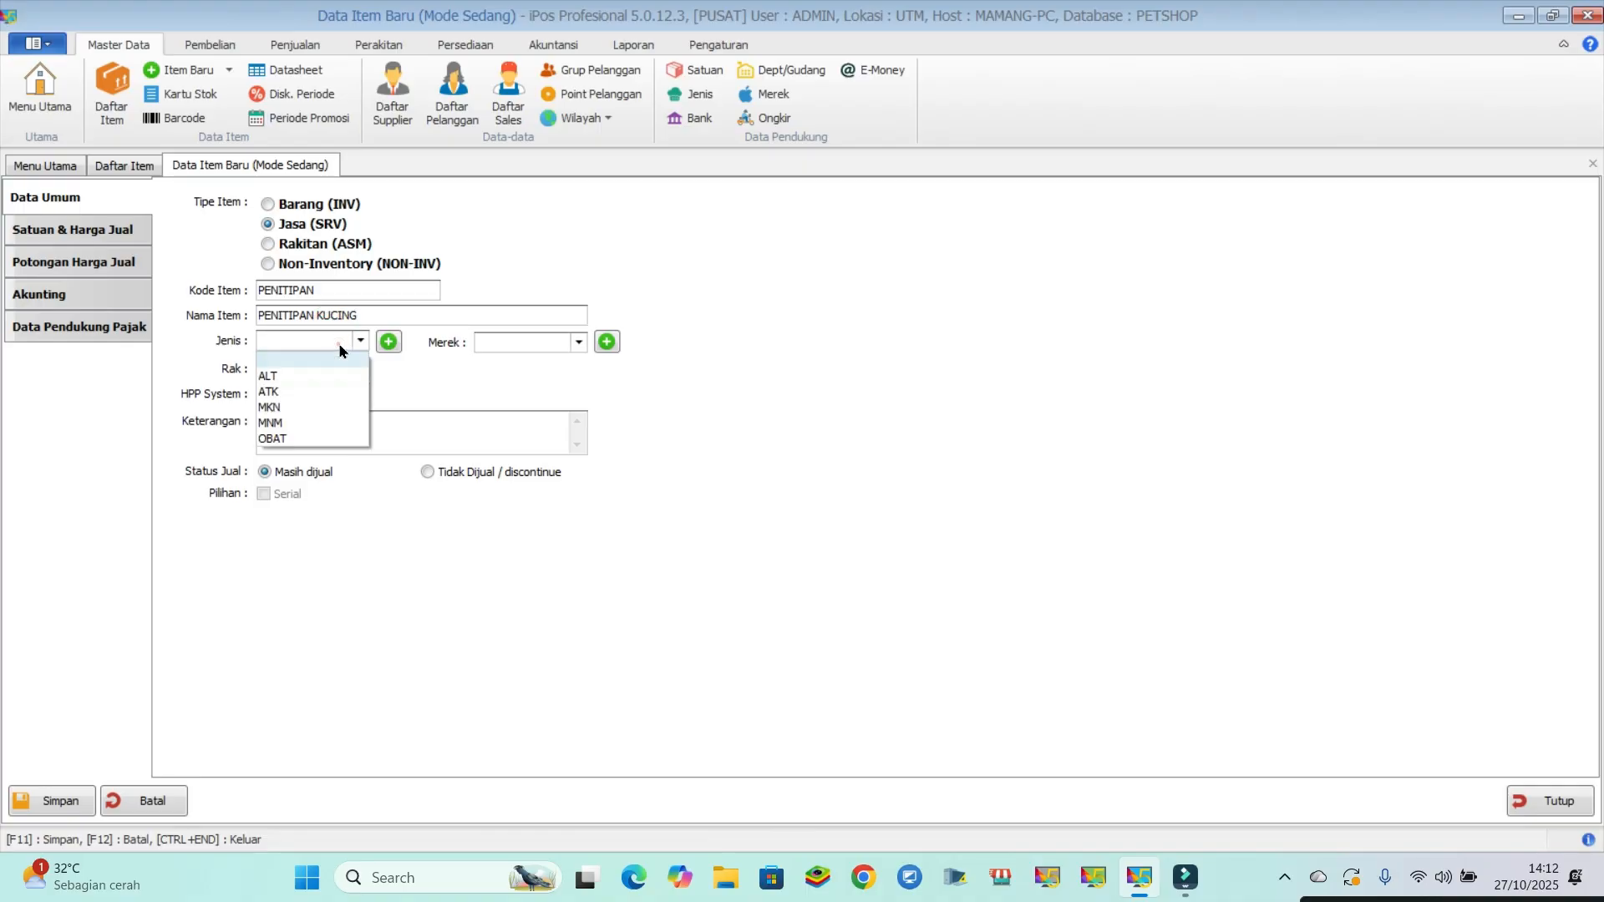
{"action": "left_click", "coordinate": [298, 389]}
{"action": "left_click", "coordinate": [282, 342]}
{"action": "left_click", "coordinate": [279, 376]}
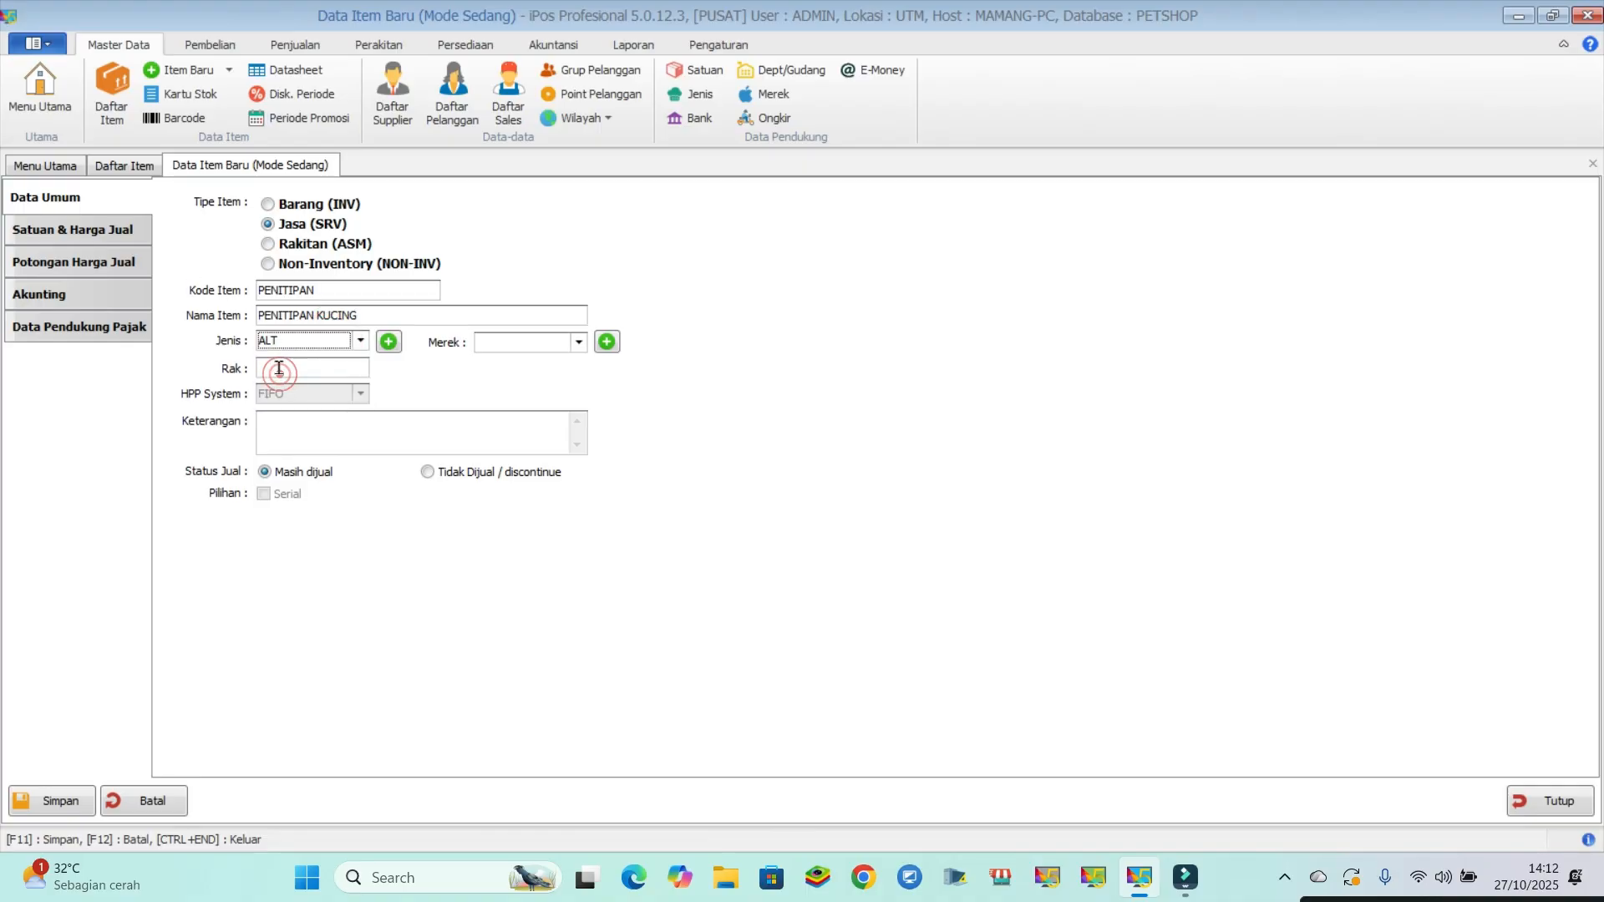
{"action": "left_click", "coordinate": [104, 228]}
{"action": "left_click", "coordinate": [301, 266]}
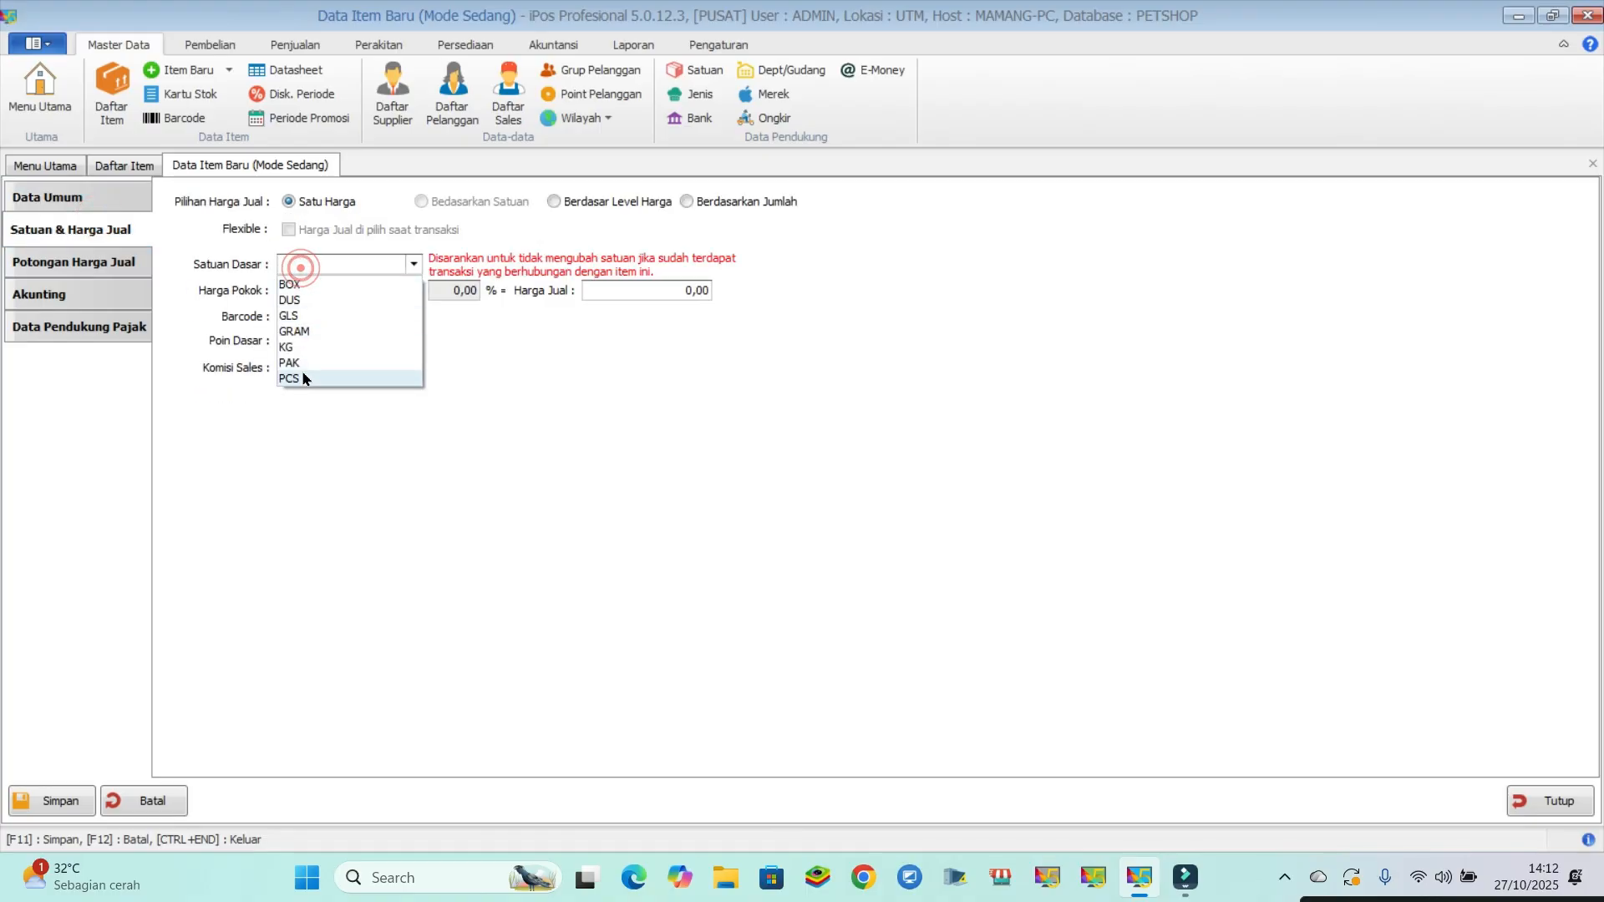
{"action": "left_click", "coordinate": [301, 369]}
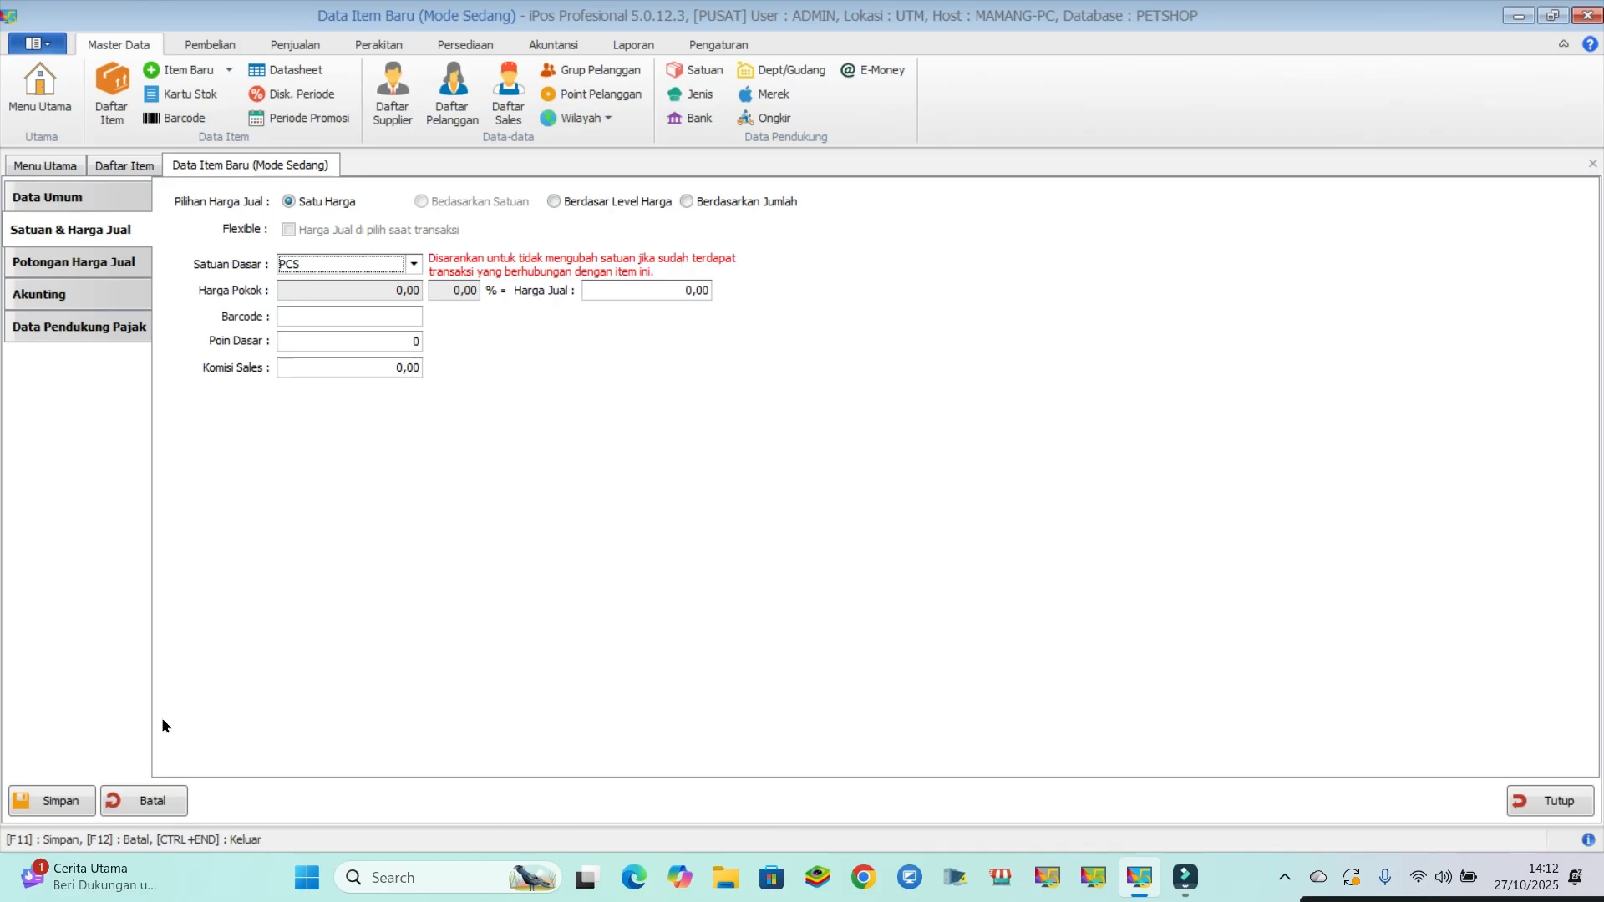
- Save the PENITIPAN item, finish item entry and close the item list
{"action": "left_click", "coordinate": [54, 803]}
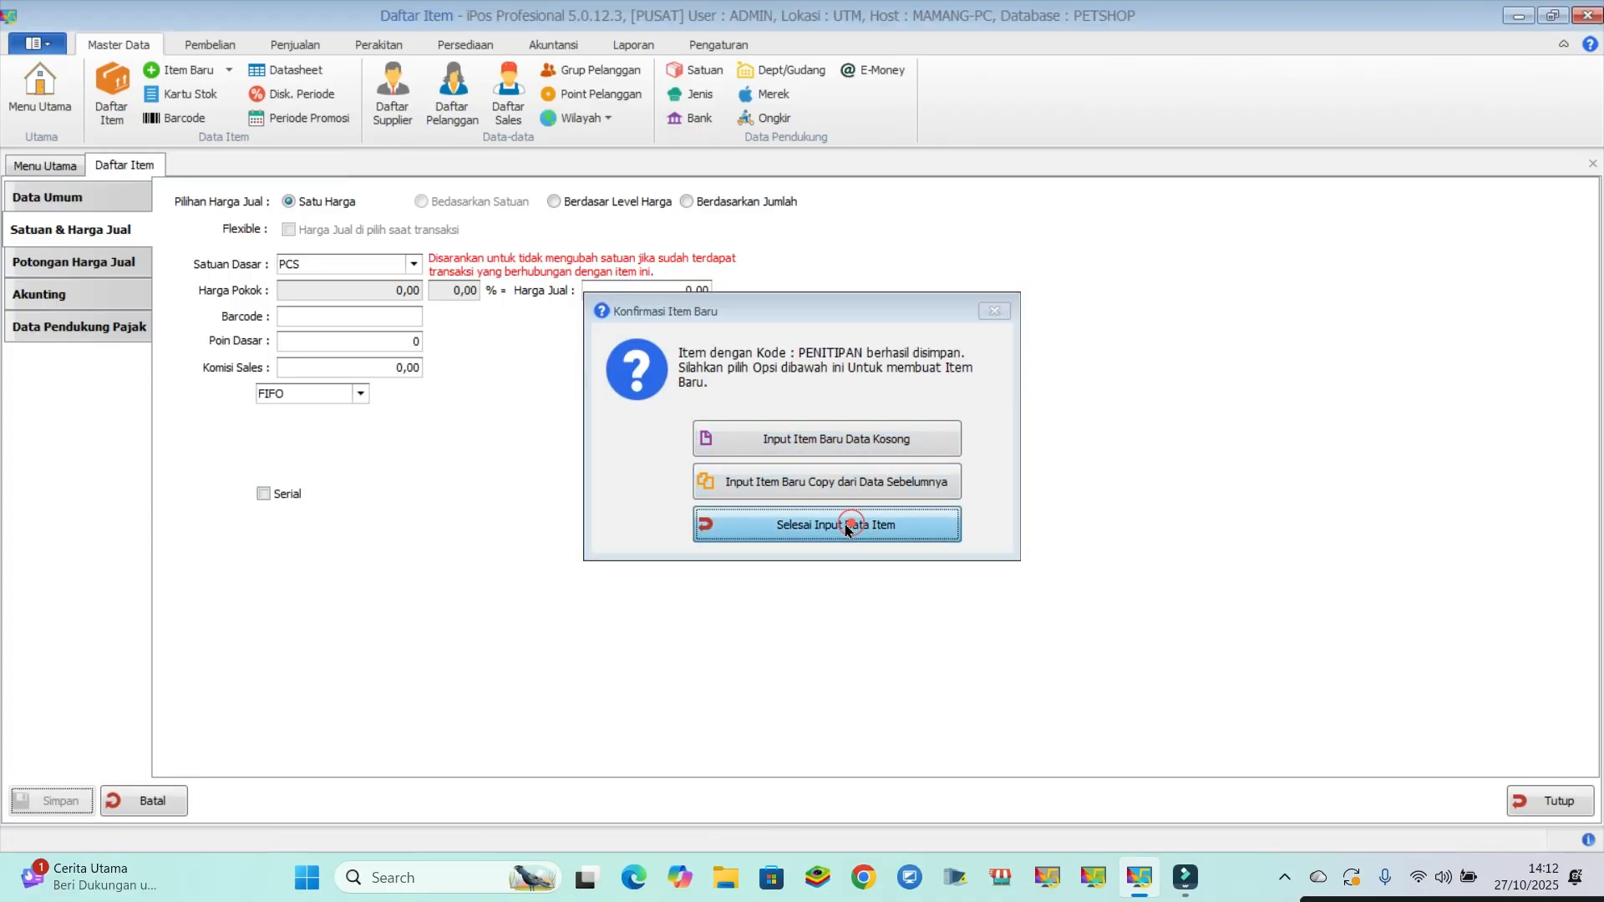
{"action": "left_click", "coordinate": [845, 526]}
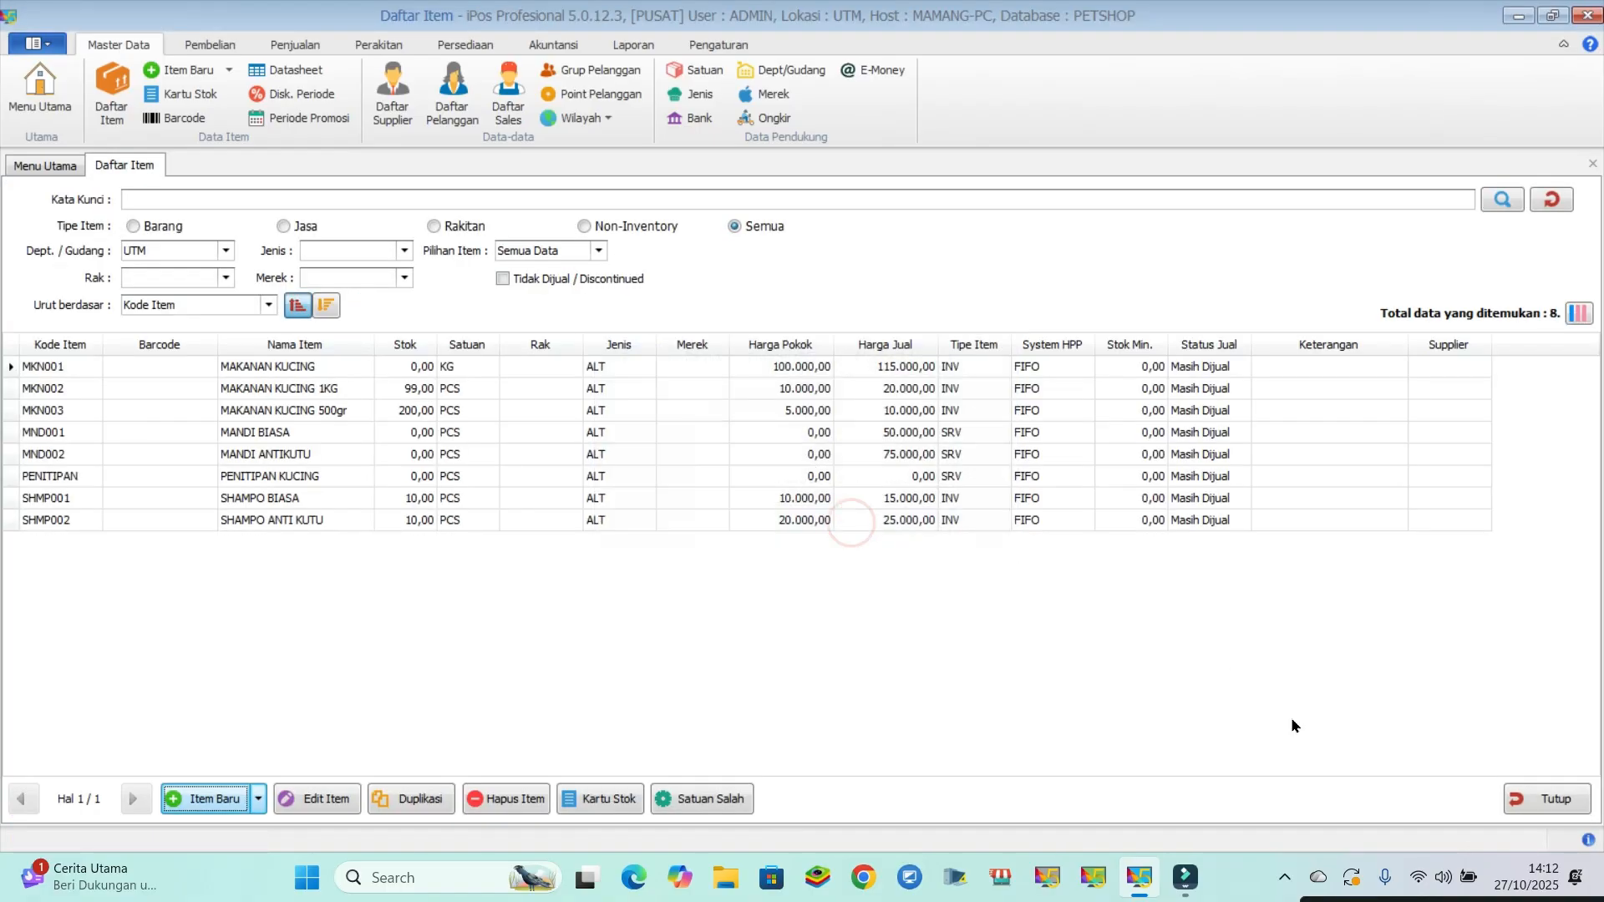
{"action": "left_click", "coordinate": [1535, 803]}
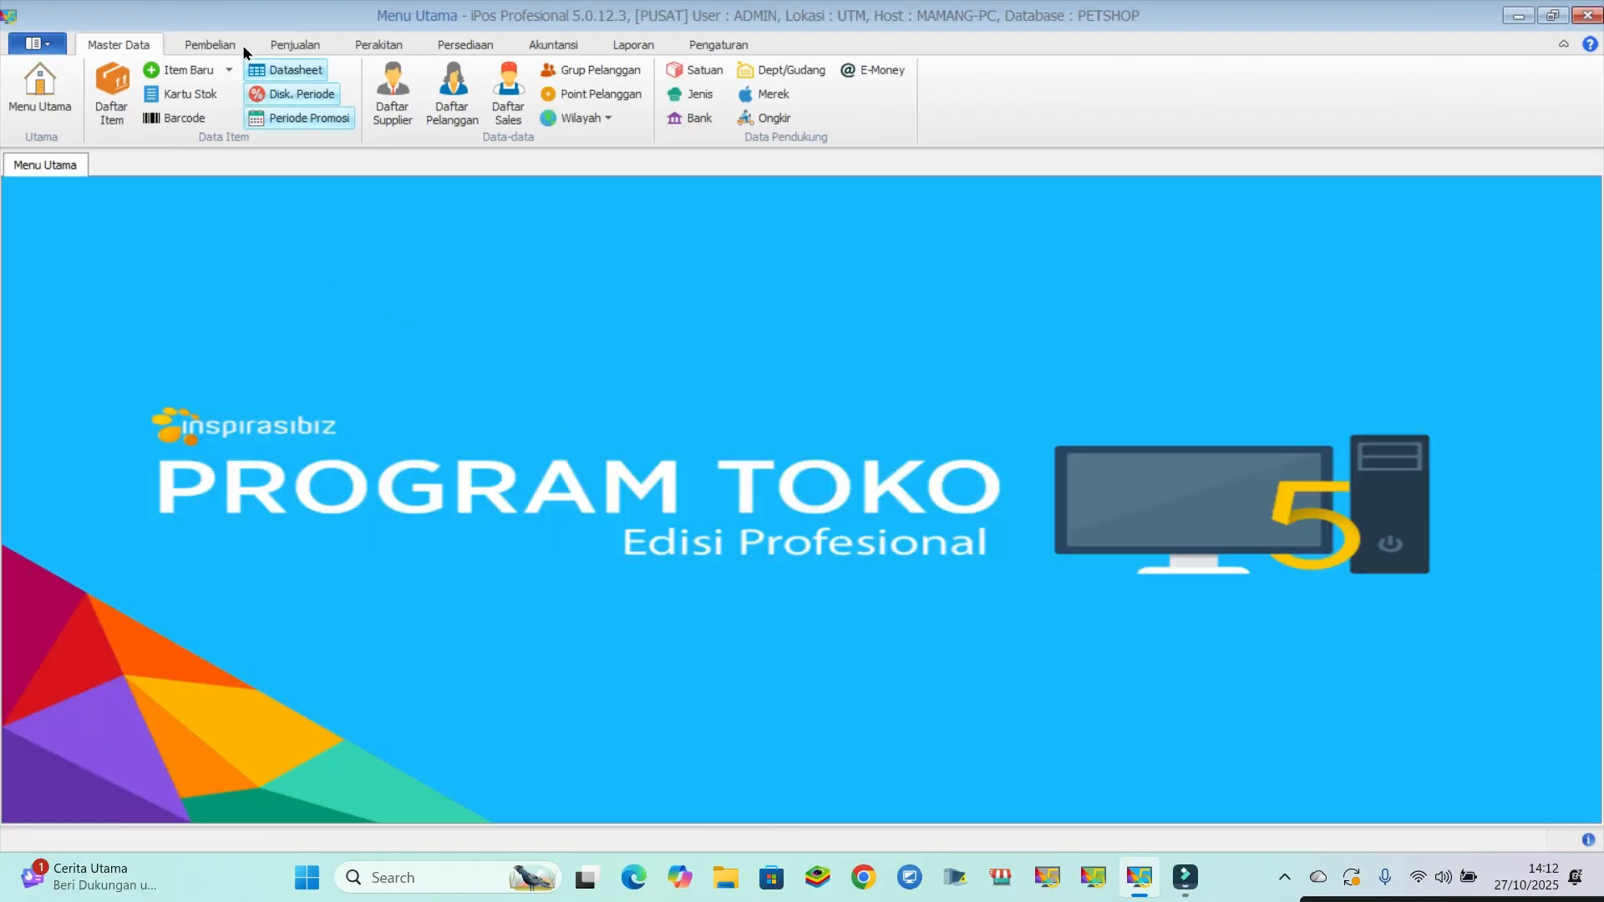
- Start a new sales order and add the PENITIPAN KUCING item, found by searching for PENITI
{"action": "left_click", "coordinate": [293, 44]}
{"action": "left_click", "coordinate": [29, 110]}
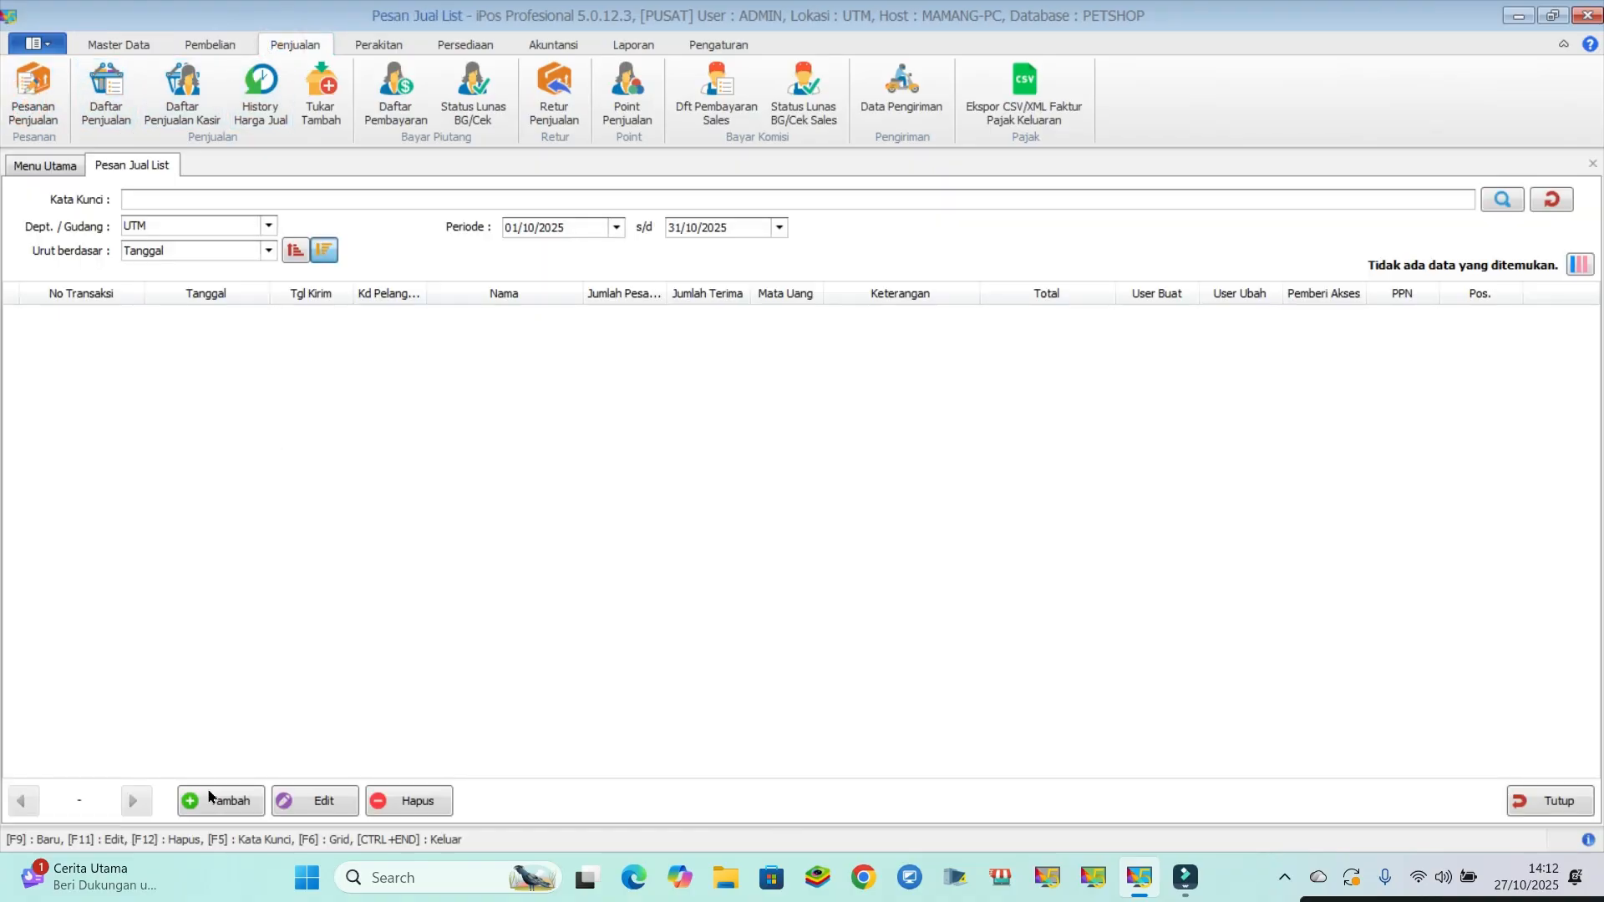
{"action": "left_click", "coordinate": [219, 801]}
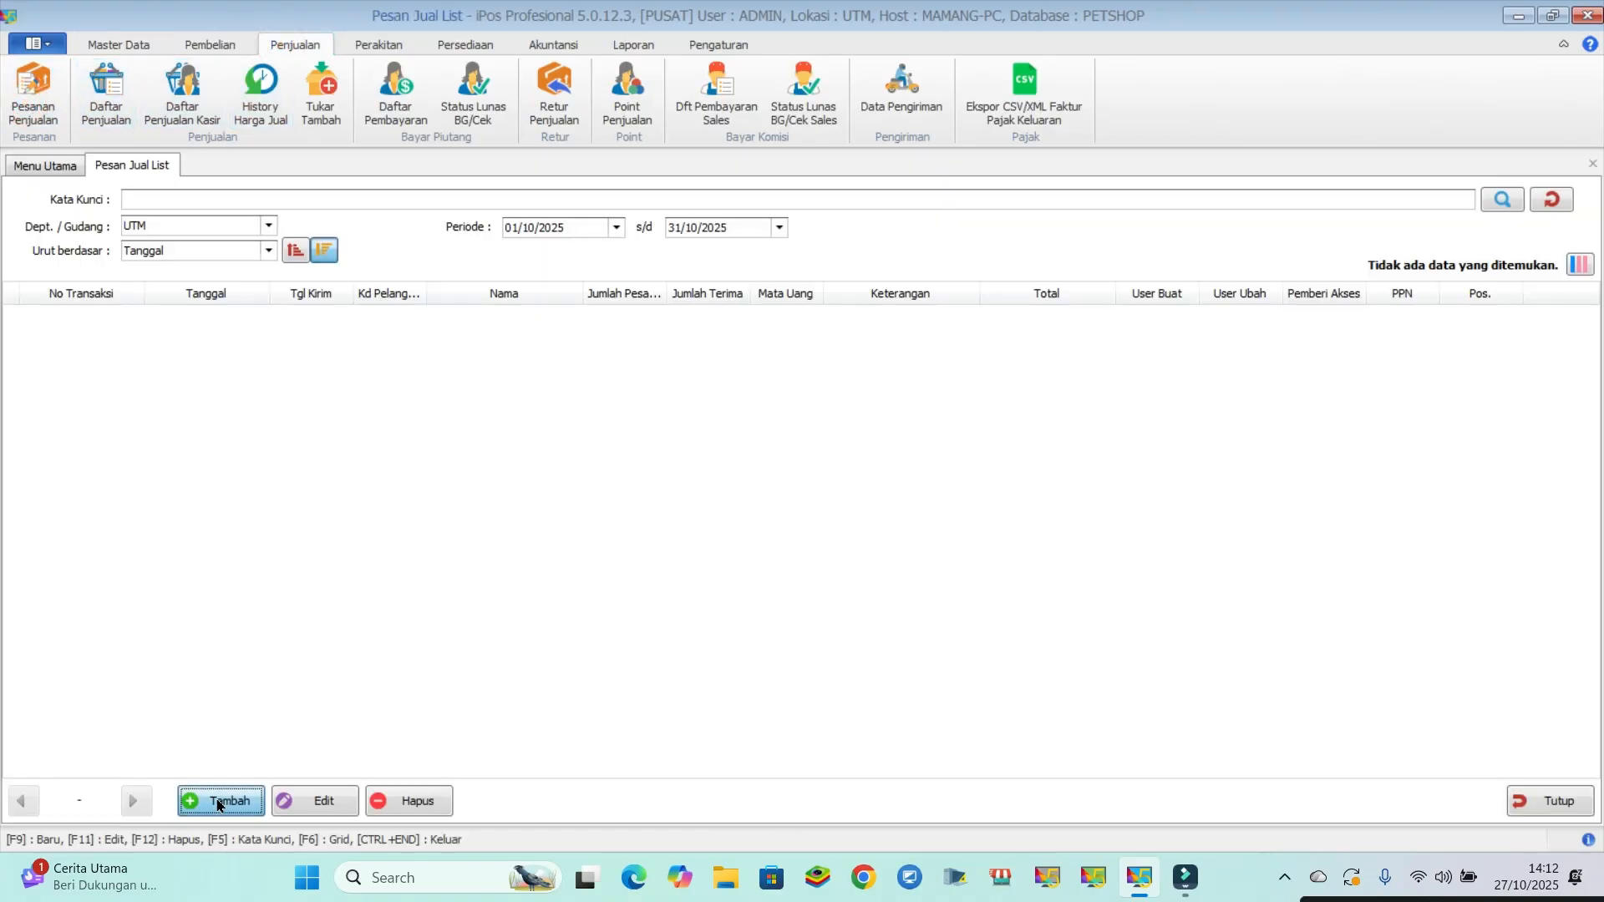
{"action": "left_click", "coordinate": [121, 324]}
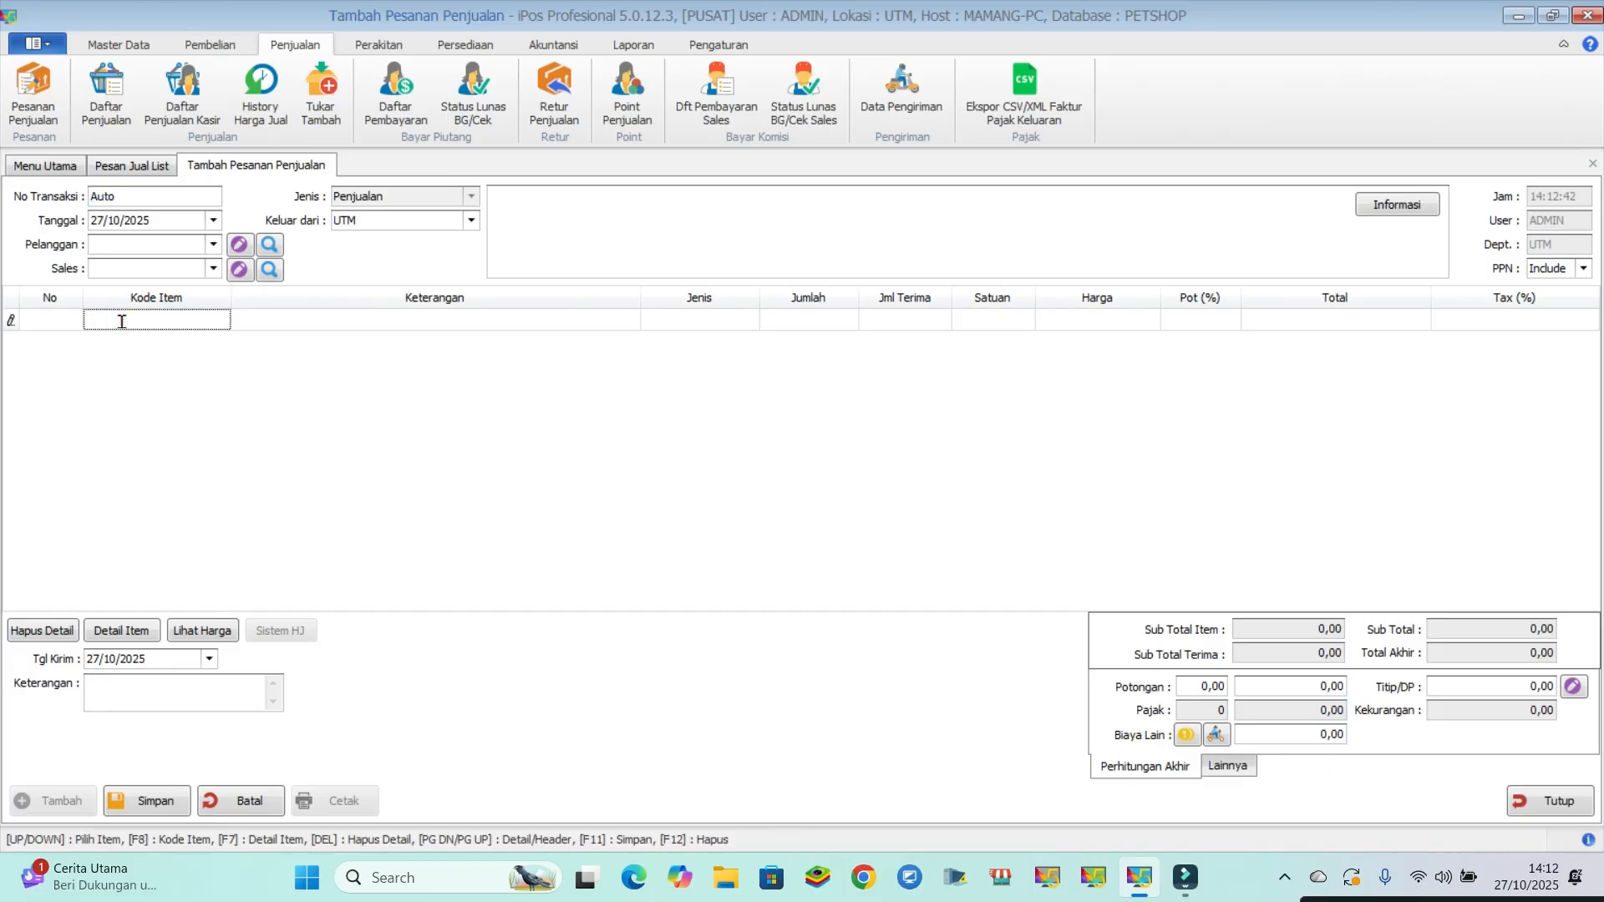
{"action": "type", "text": "PENITI"}
{"action": "key", "text": "Return"}
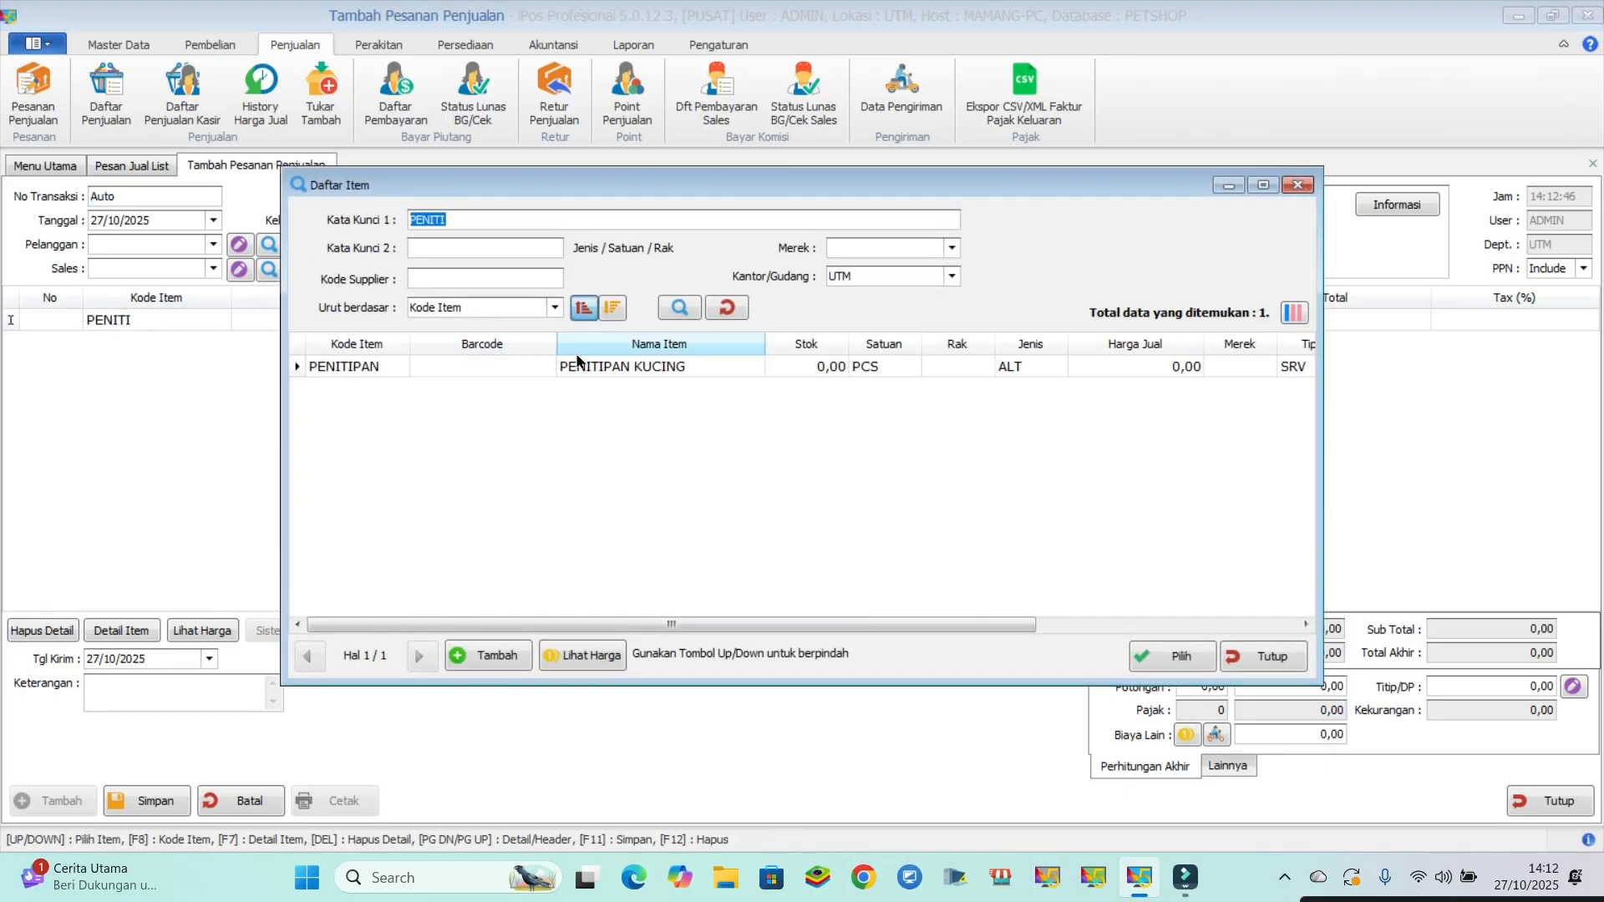
{"action": "double_click", "coordinate": [578, 366]}
- Set the sales order's customer to UMUM/CASH
{"action": "left_click", "coordinate": [211, 244]}
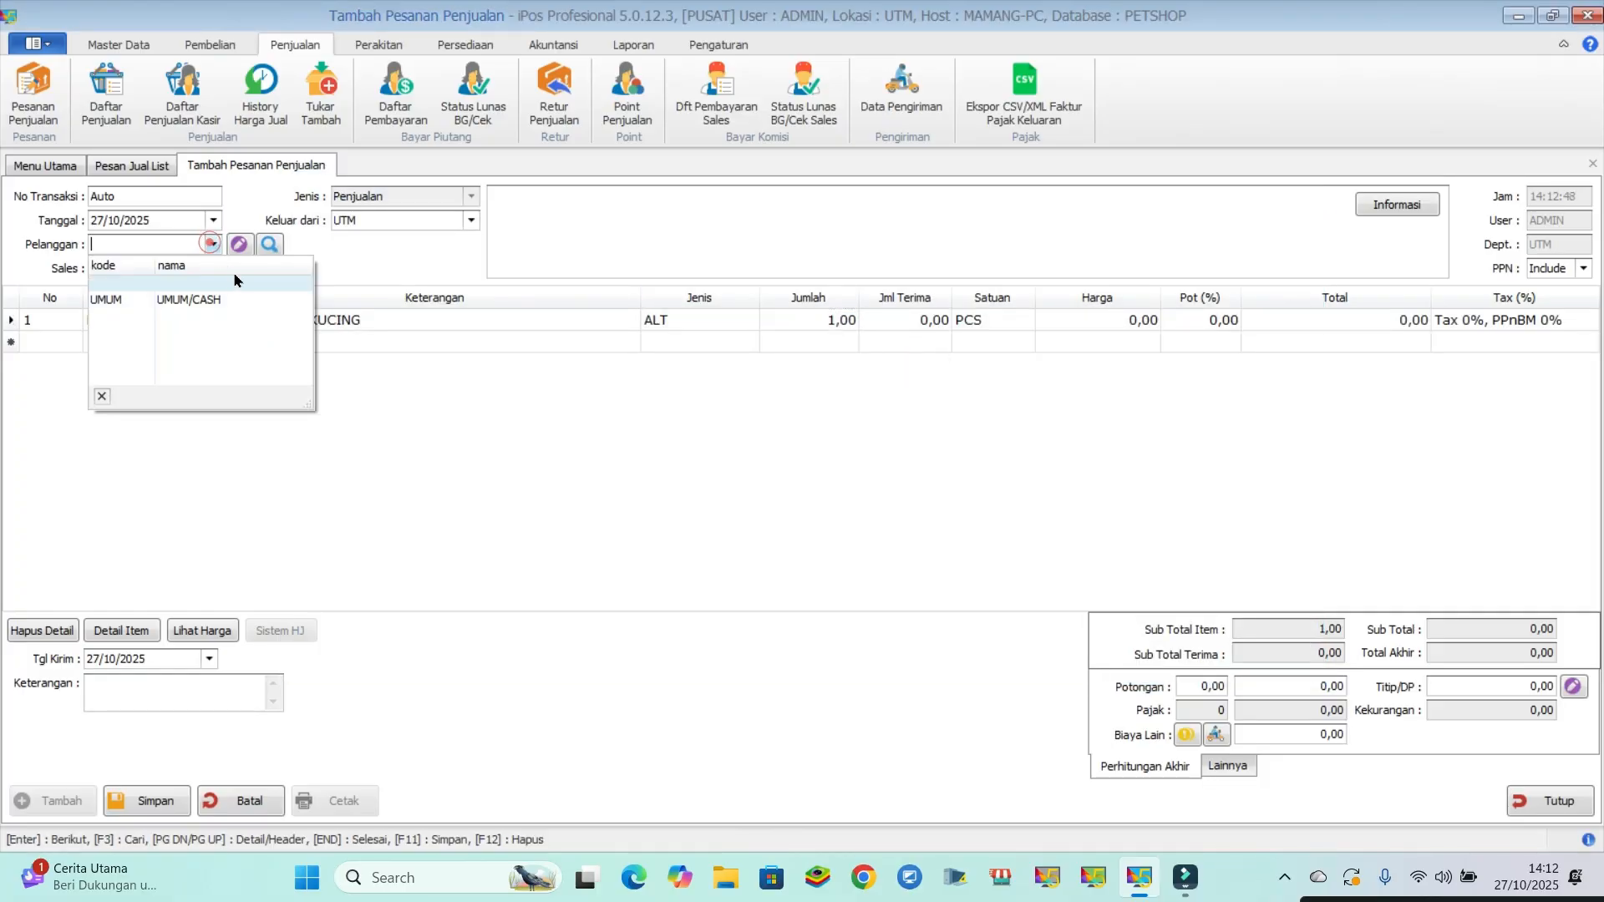
{"action": "left_click", "coordinate": [201, 299]}
{"action": "left_click", "coordinate": [213, 244]}
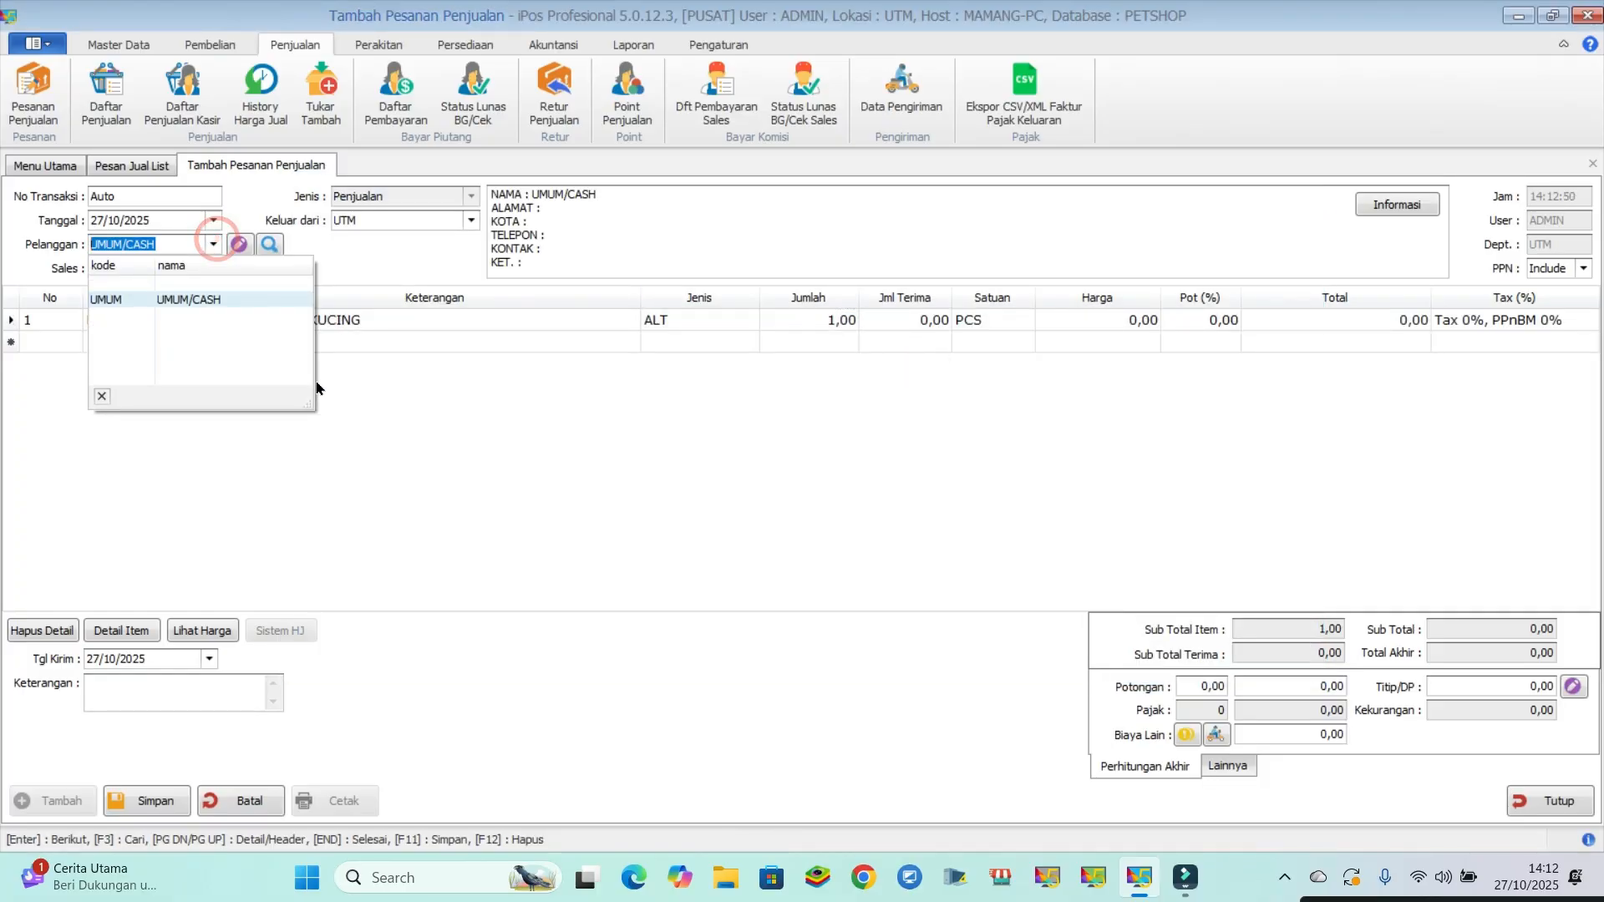
{"action": "left_click", "coordinate": [428, 456]}
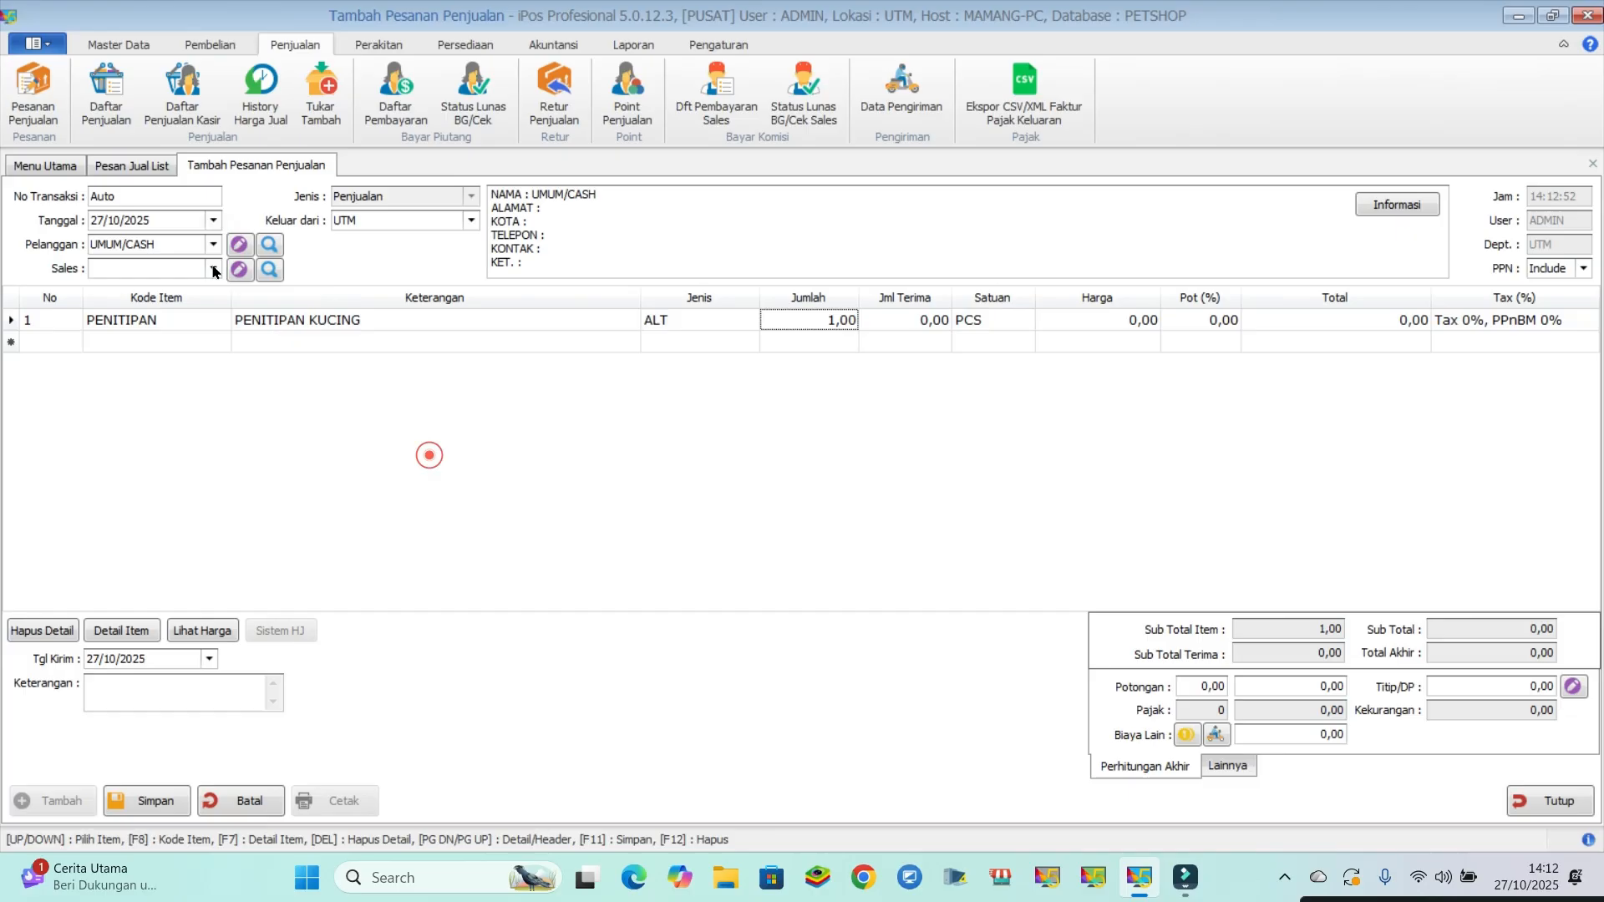
- Start a new customer record from the order's customer lookup and name it PELANGGAN A
{"action": "left_click", "coordinate": [274, 244]}
{"action": "left_click", "coordinate": [574, 668]}
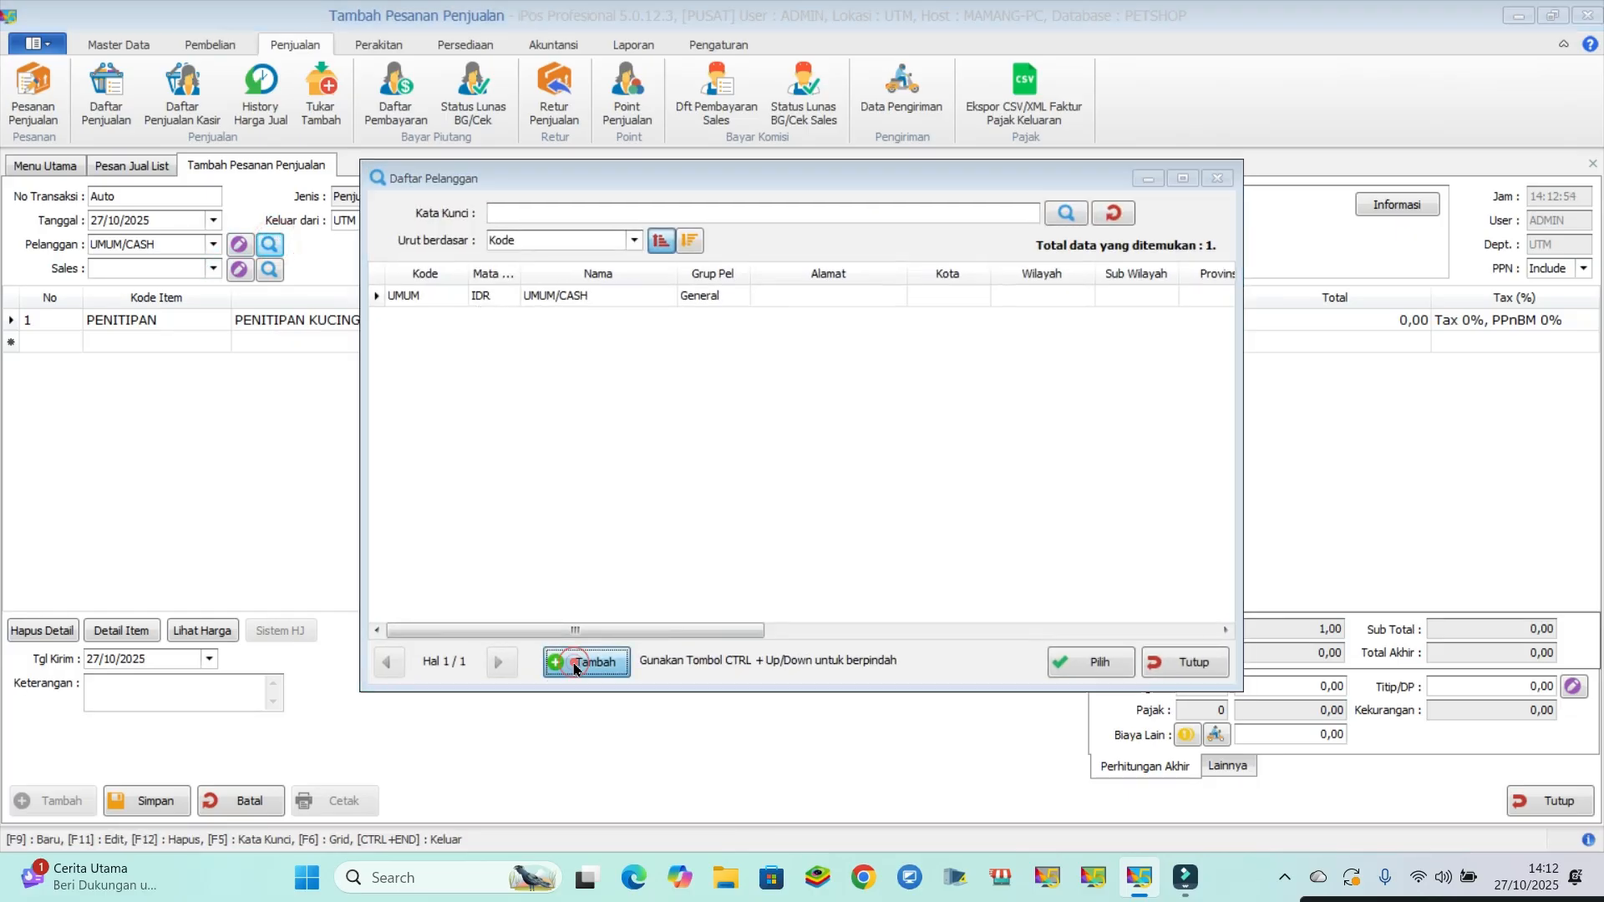
{"action": "left_click", "coordinate": [570, 174]}
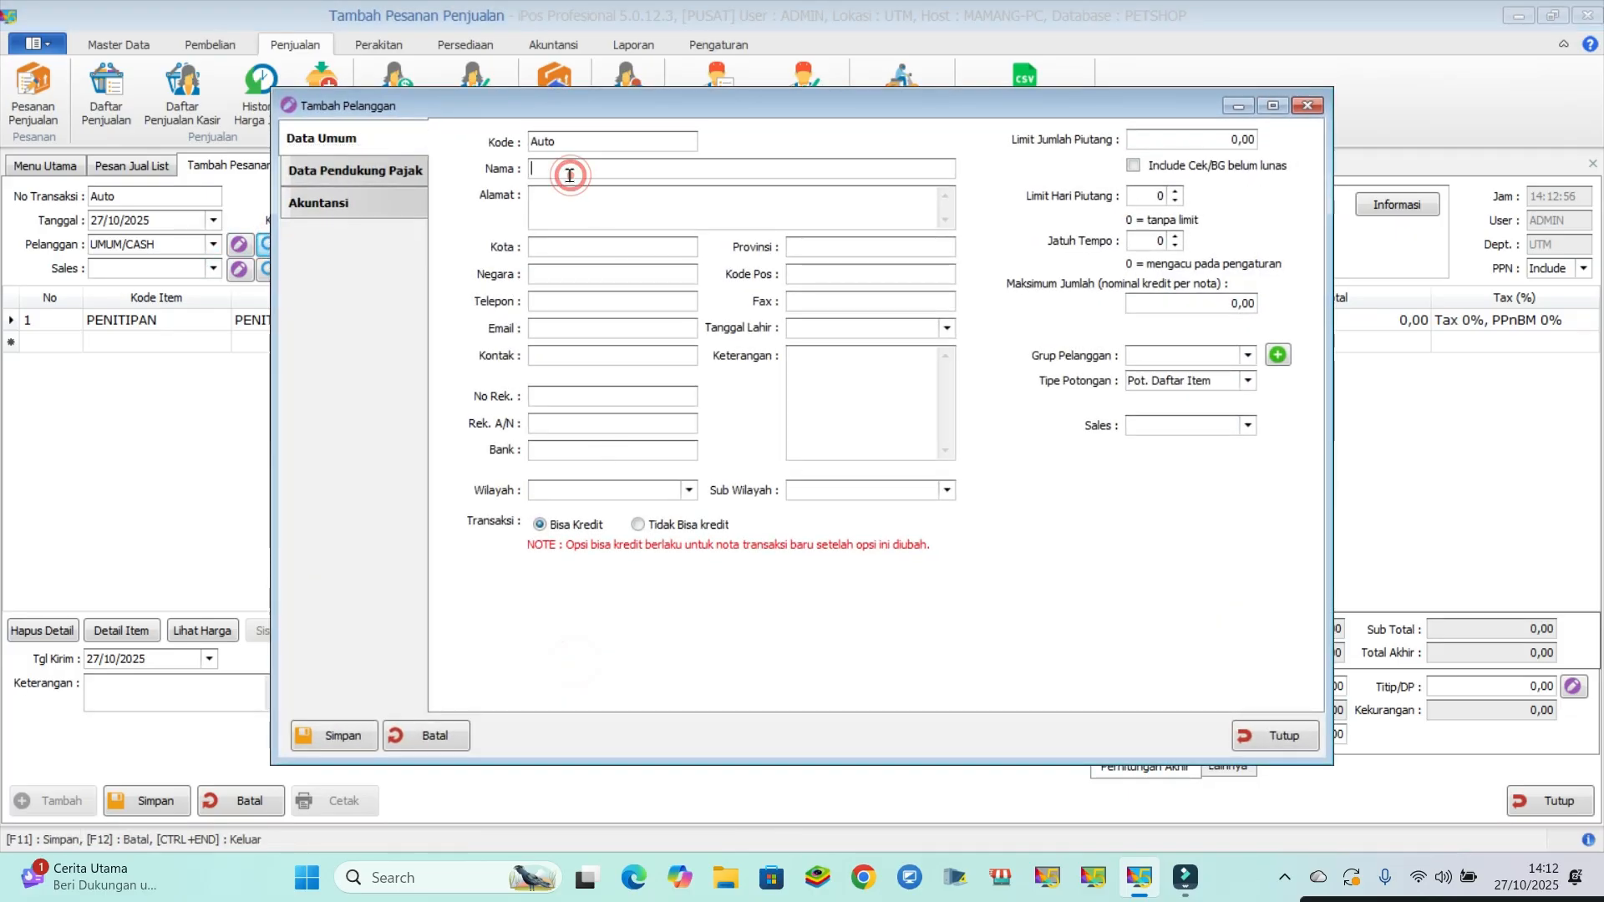
{"action": "type", "text": "PELANGGAN A"}
- Assign the new customer to the General group, save the record and select that customer for the order
{"action": "left_click", "coordinate": [1203, 354]}
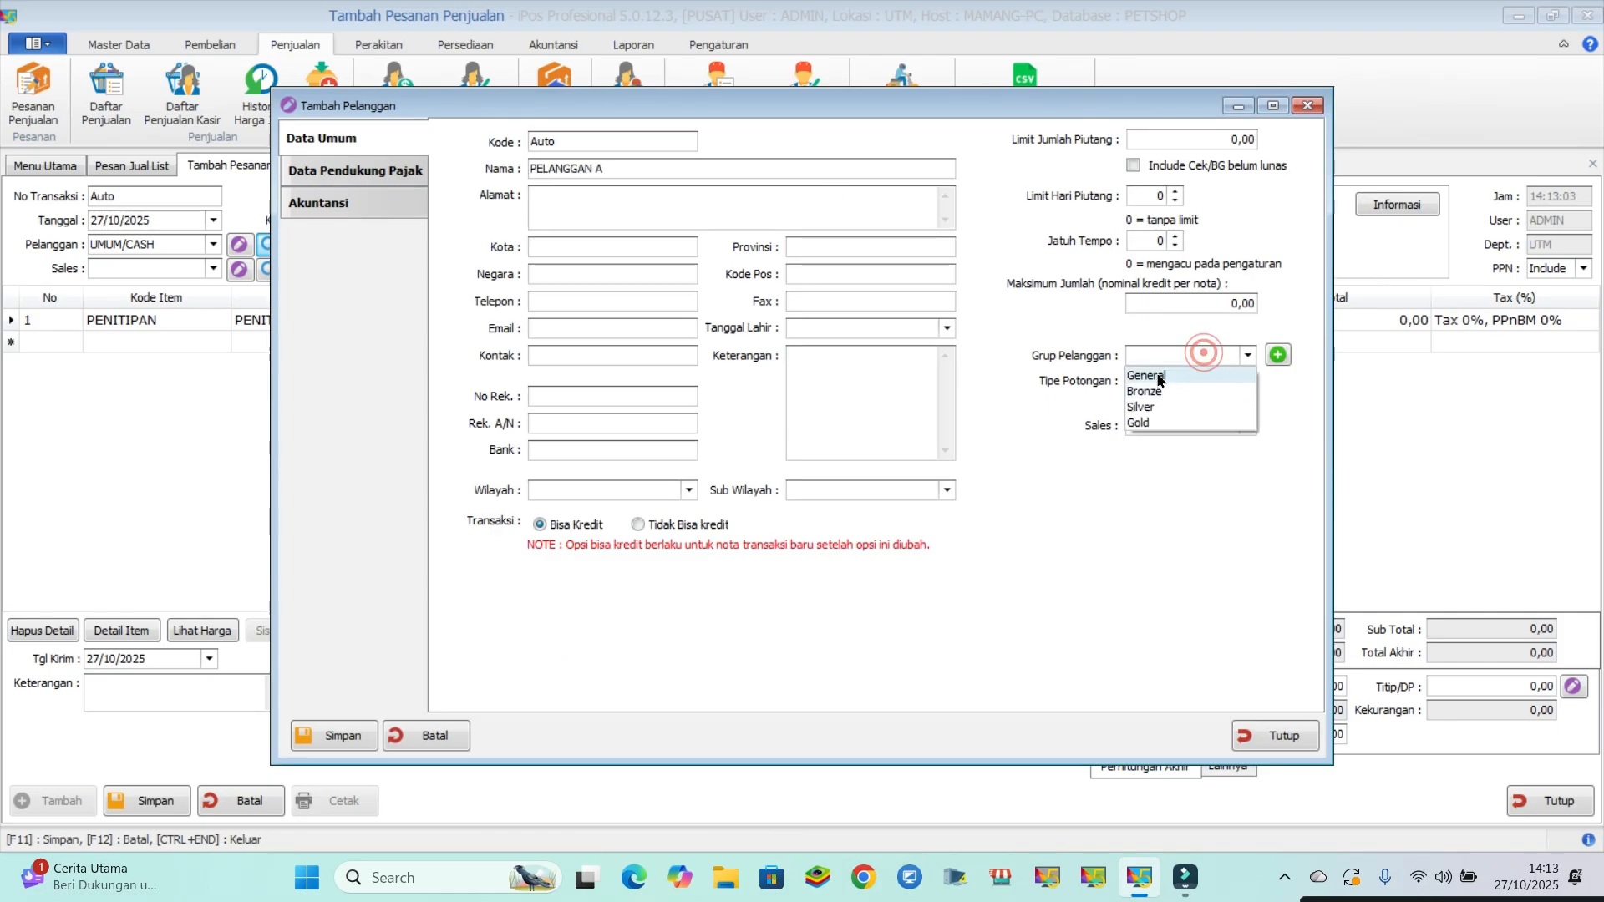
{"action": "left_click", "coordinate": [1159, 376]}
{"action": "left_click", "coordinate": [1158, 383]}
{"action": "left_click", "coordinate": [1156, 395]}
{"action": "left_click", "coordinate": [330, 744]}
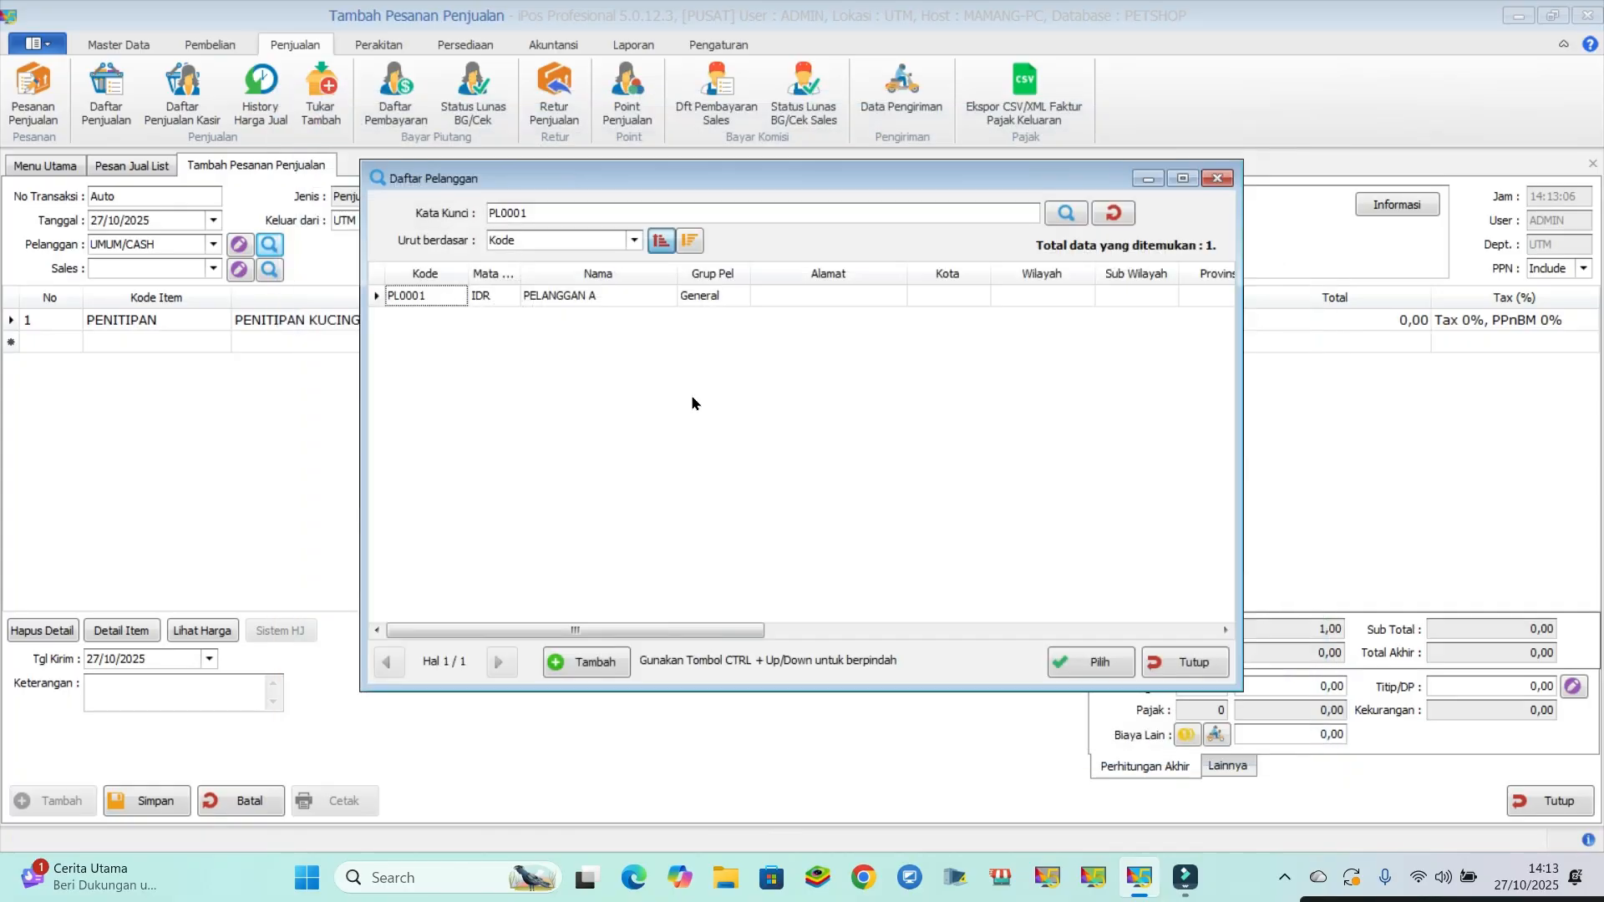
{"action": "double_click", "coordinate": [594, 296]}
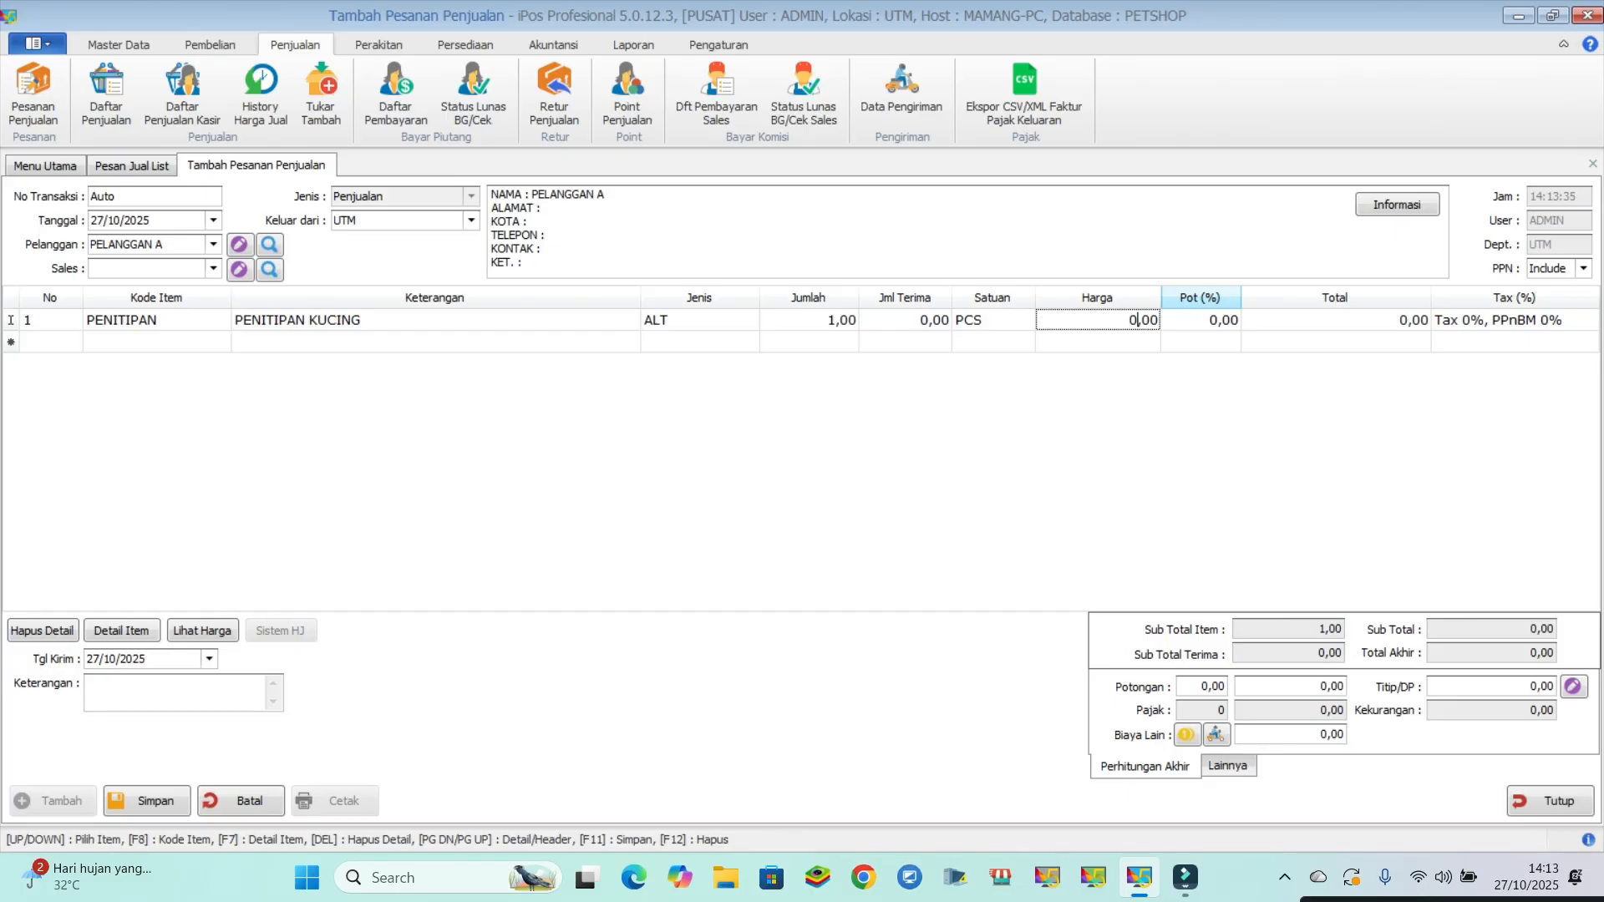
- Set the boarding line's price to 20.000 and enter 1 JAM as the order note
{"action": "type", "text": "20000"}
{"action": "left_click", "coordinate": [1119, 410]}
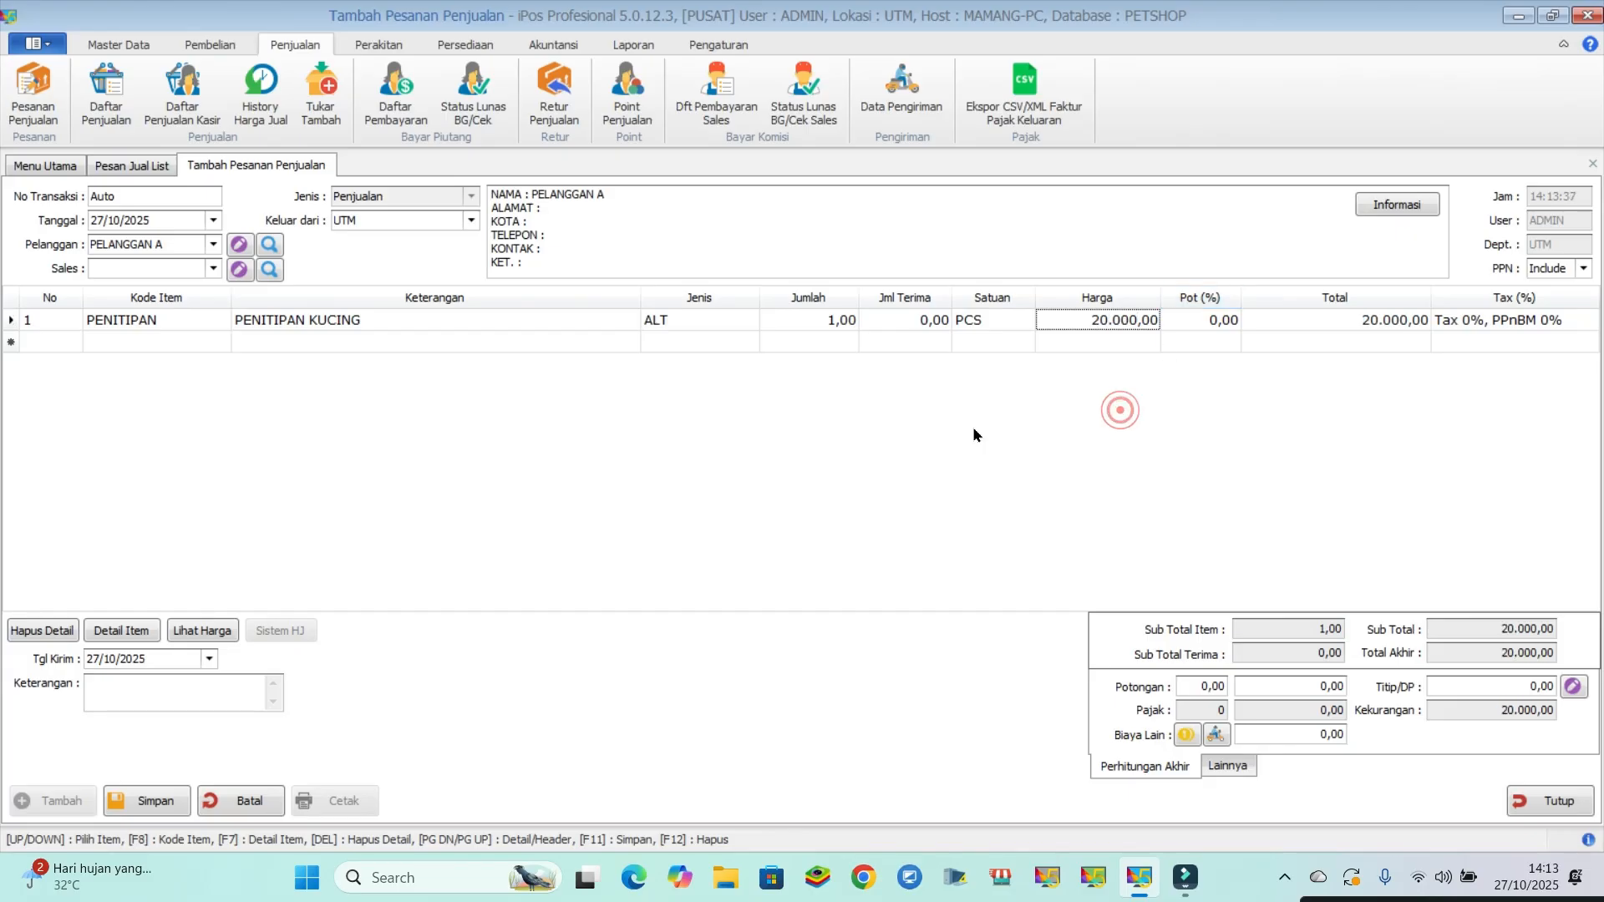
{"action": "left_click", "coordinate": [128, 686]}
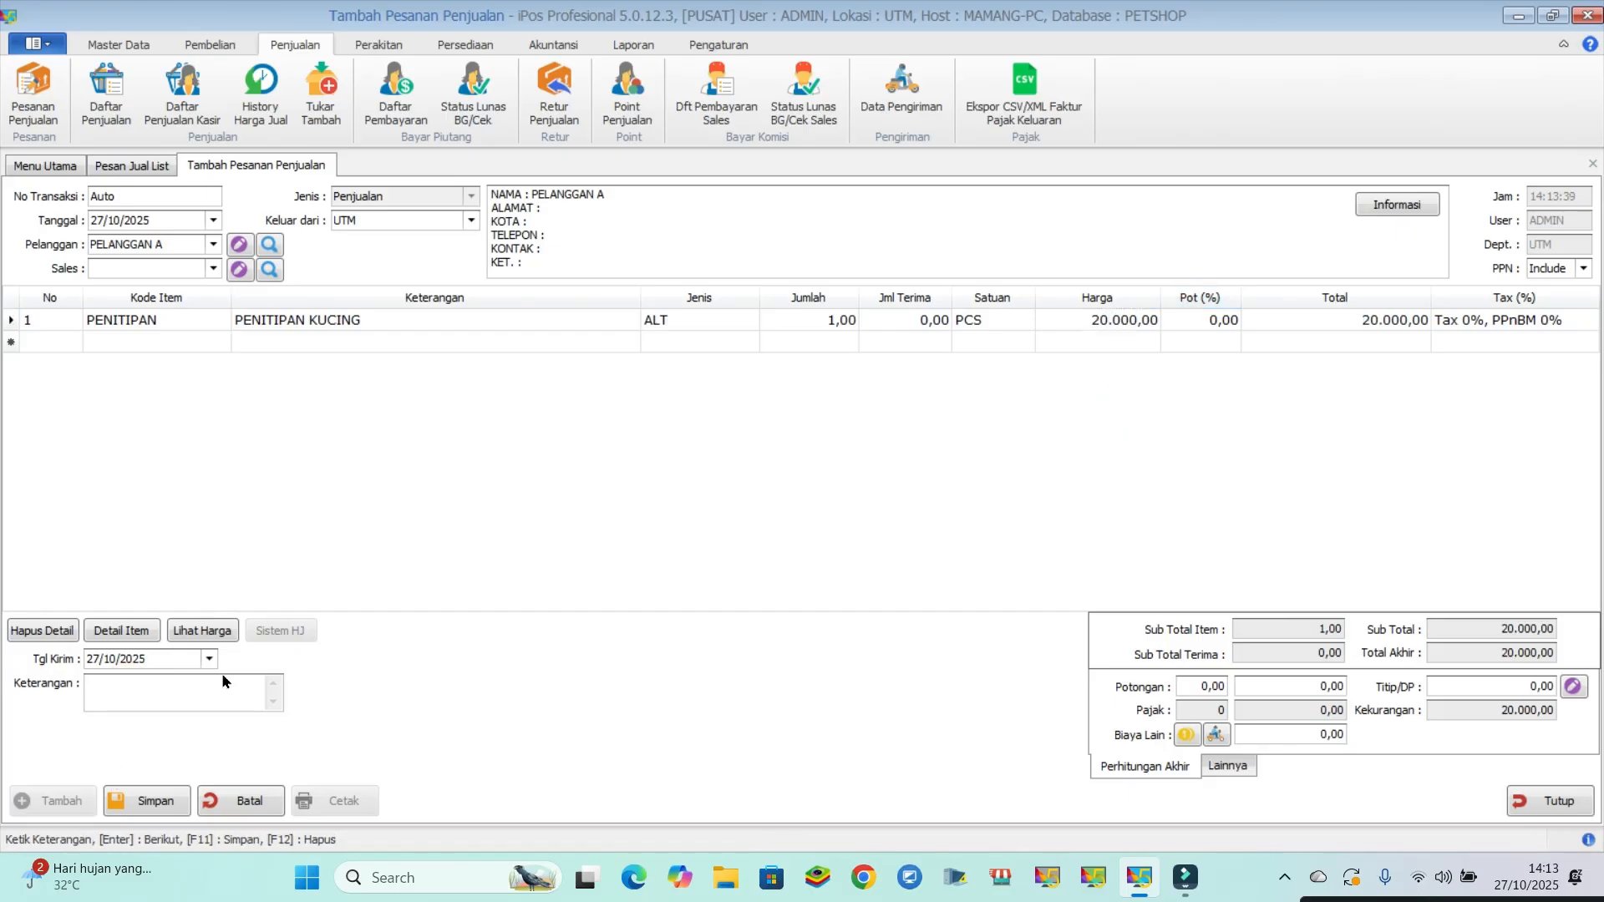
{"action": "type", "text": "1 JAM ("}
{"action": "key", "text": "BackSpace"}
- Save the sales order, then close its form and the order list
{"action": "left_click", "coordinate": [149, 807]}
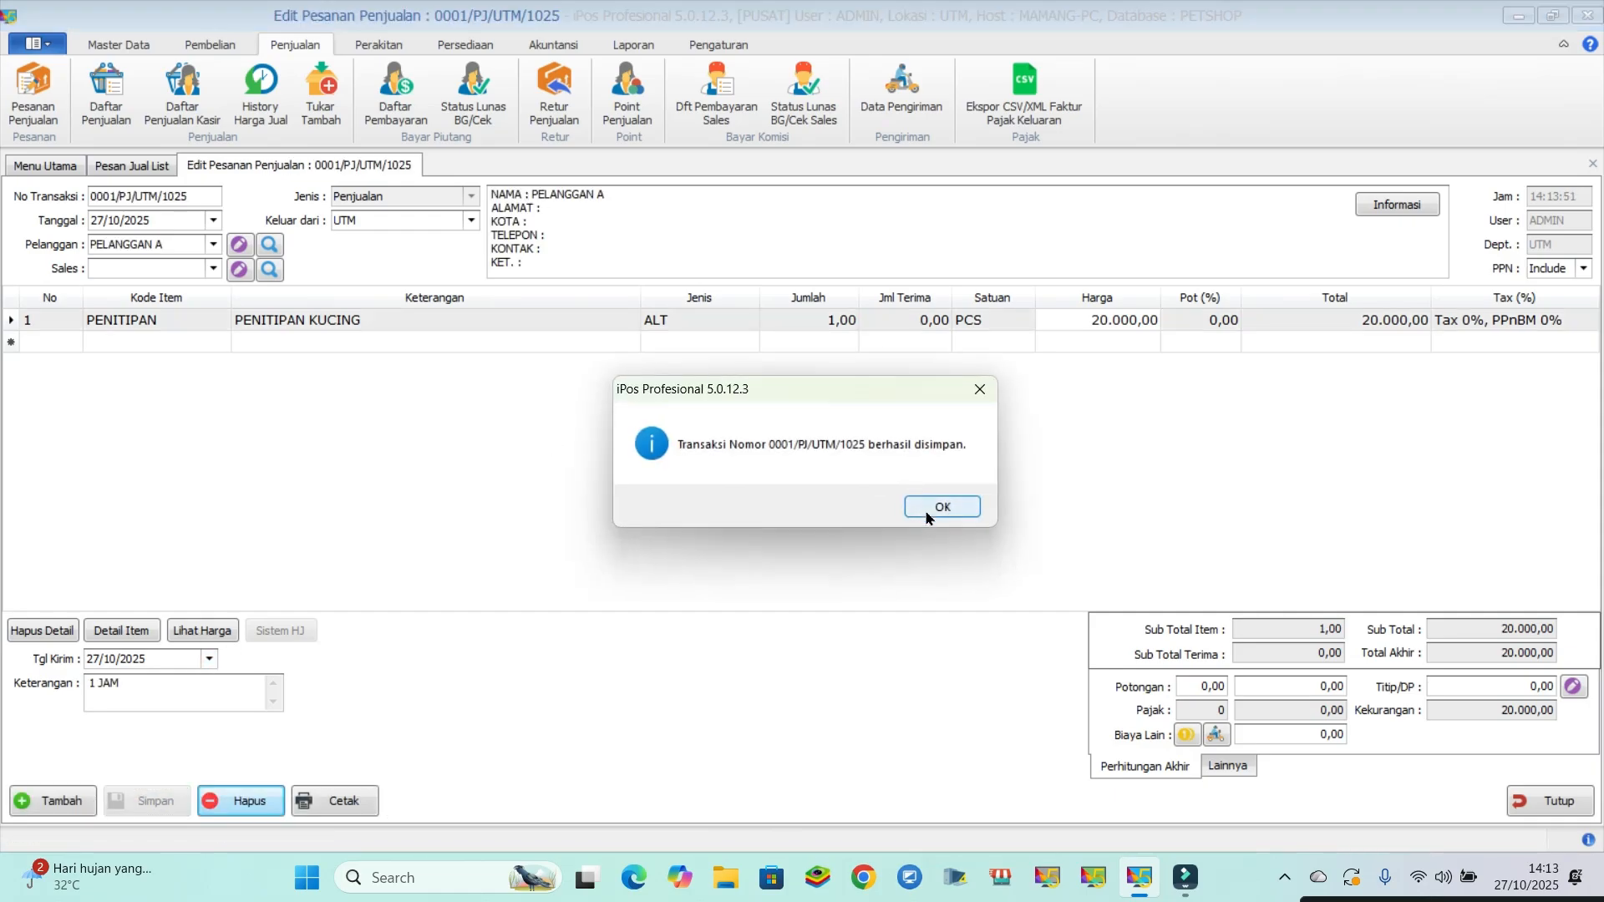
{"action": "left_click", "coordinate": [927, 518]}
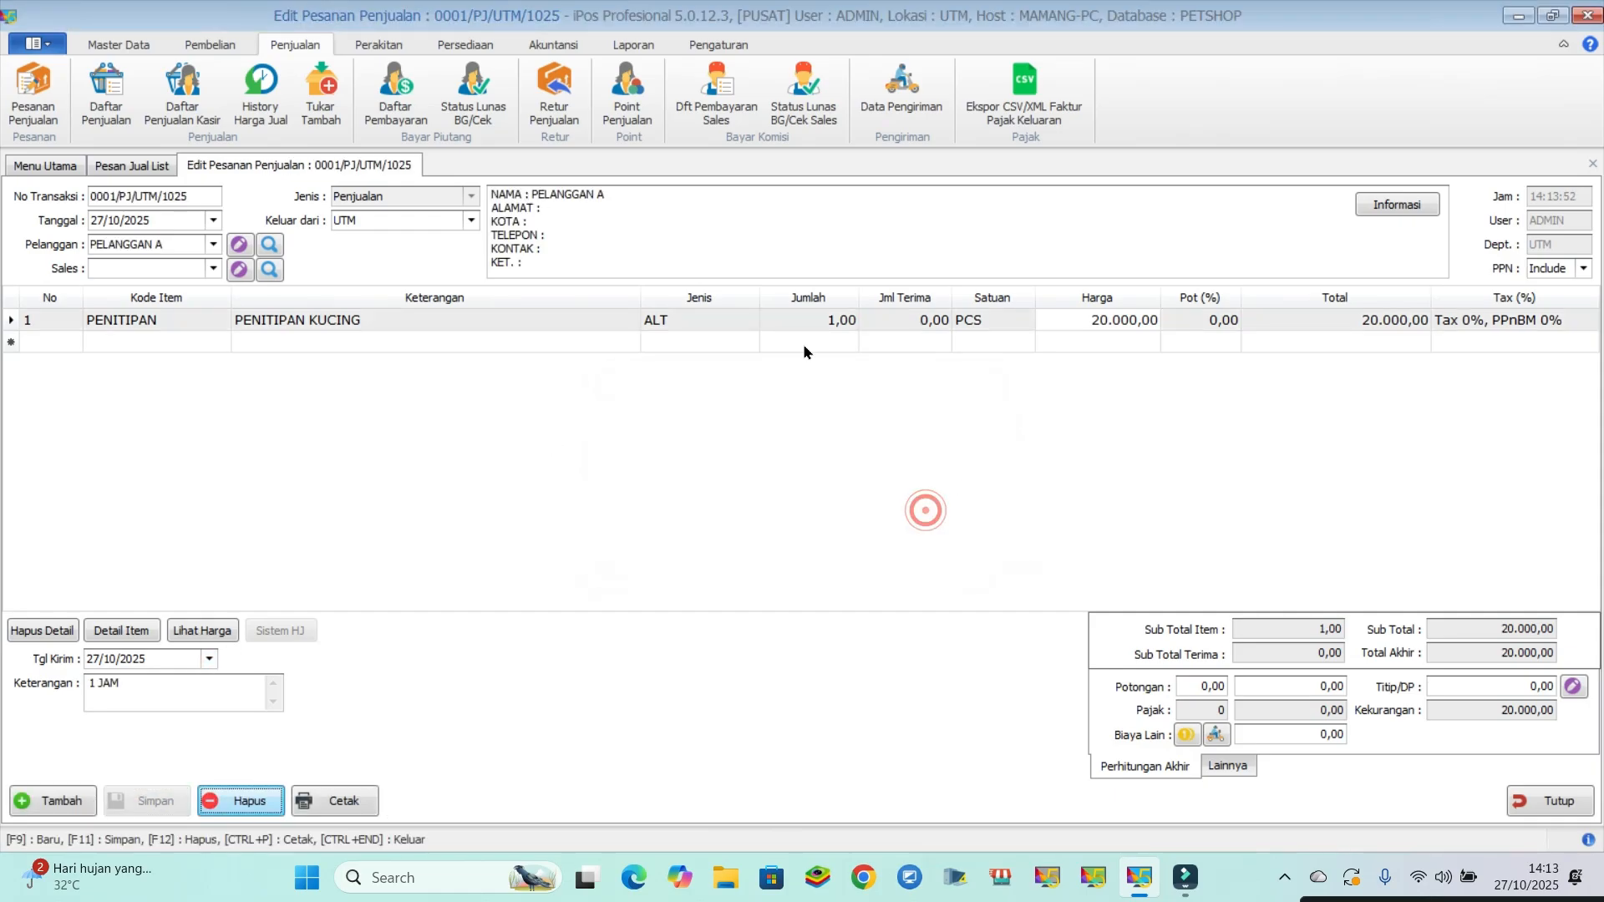
{"action": "left_click", "coordinate": [1538, 803]}
{"action": "left_click", "coordinate": [1538, 803]}
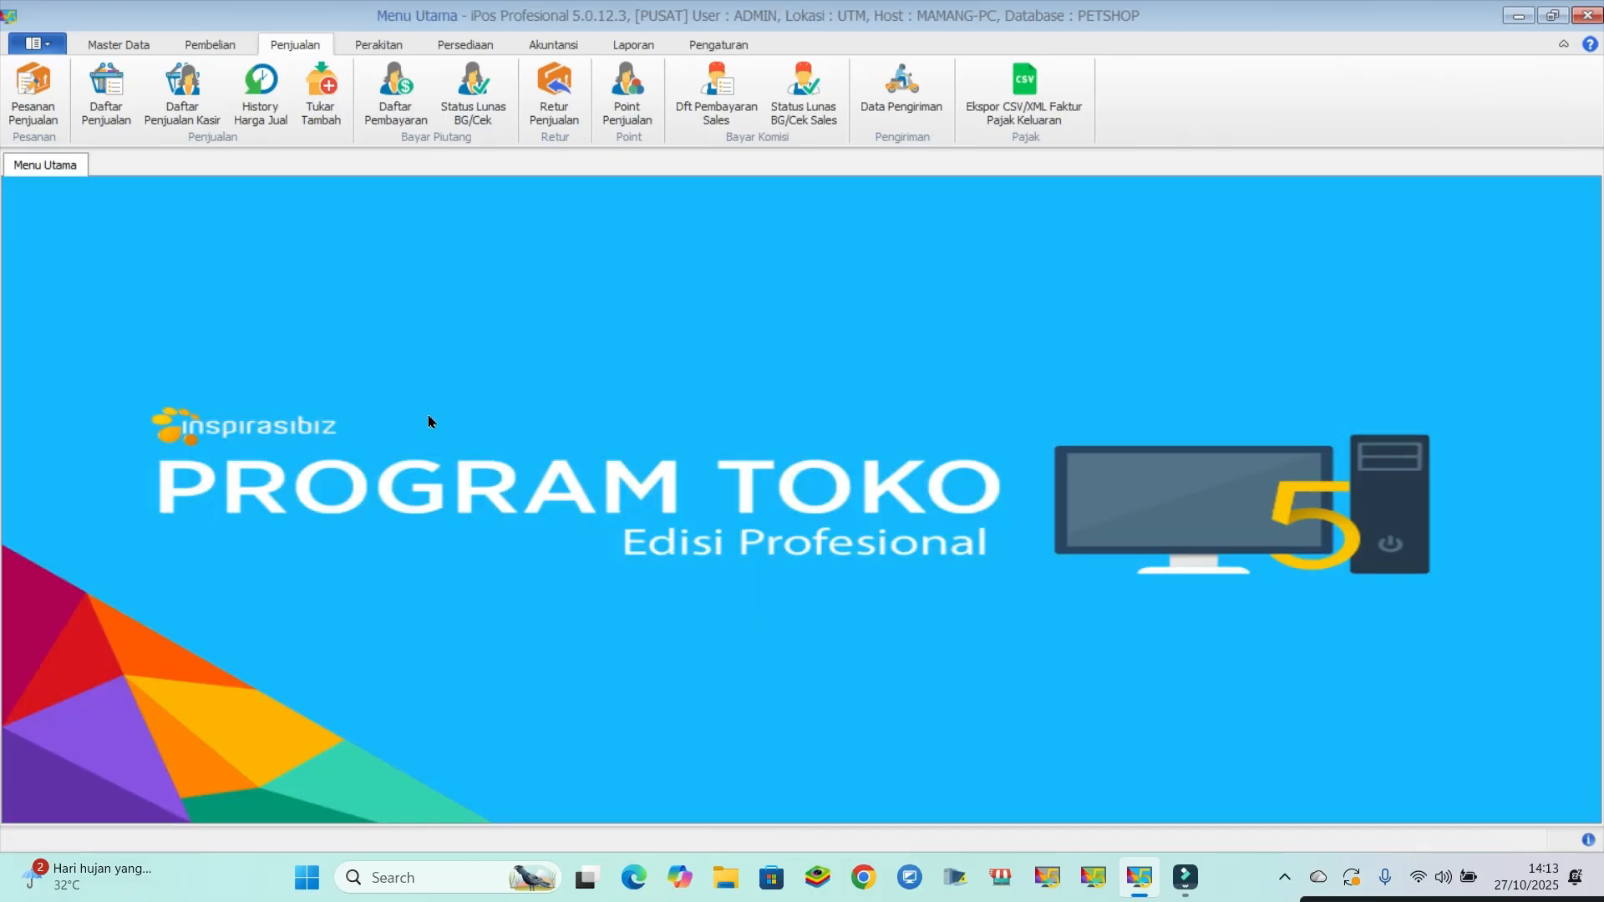
- Create a new sale for PELANGGAN A and load that customer's saved boarding order into it
{"action": "left_click", "coordinate": [105, 100]}
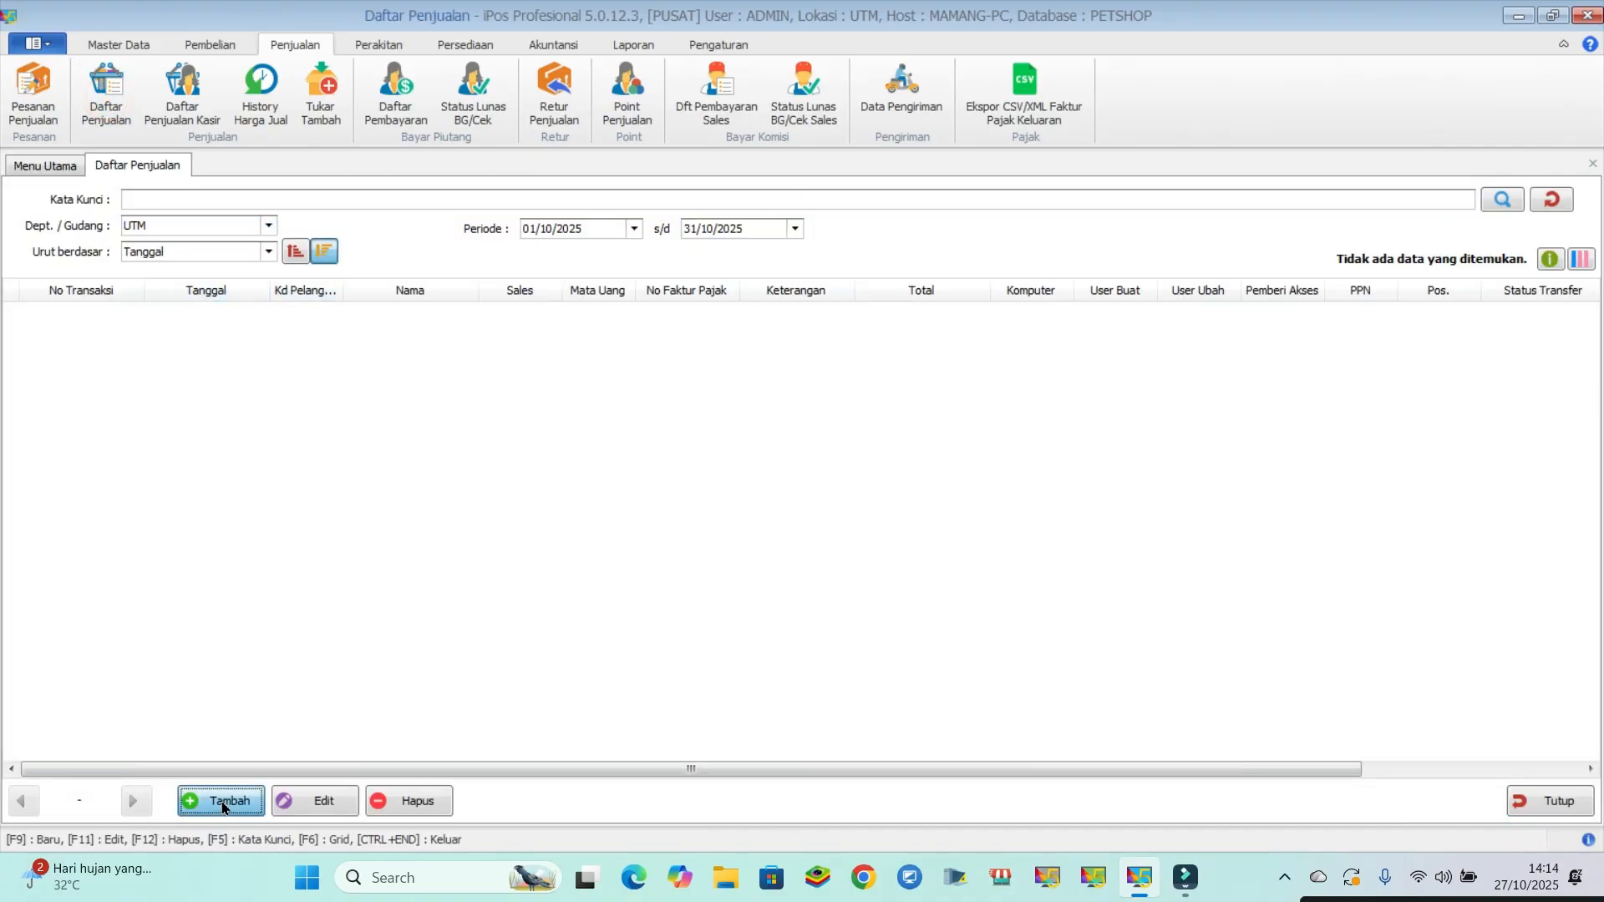
{"action": "key", "text": "F9"}
{"action": "left_click", "coordinate": [214, 244]}
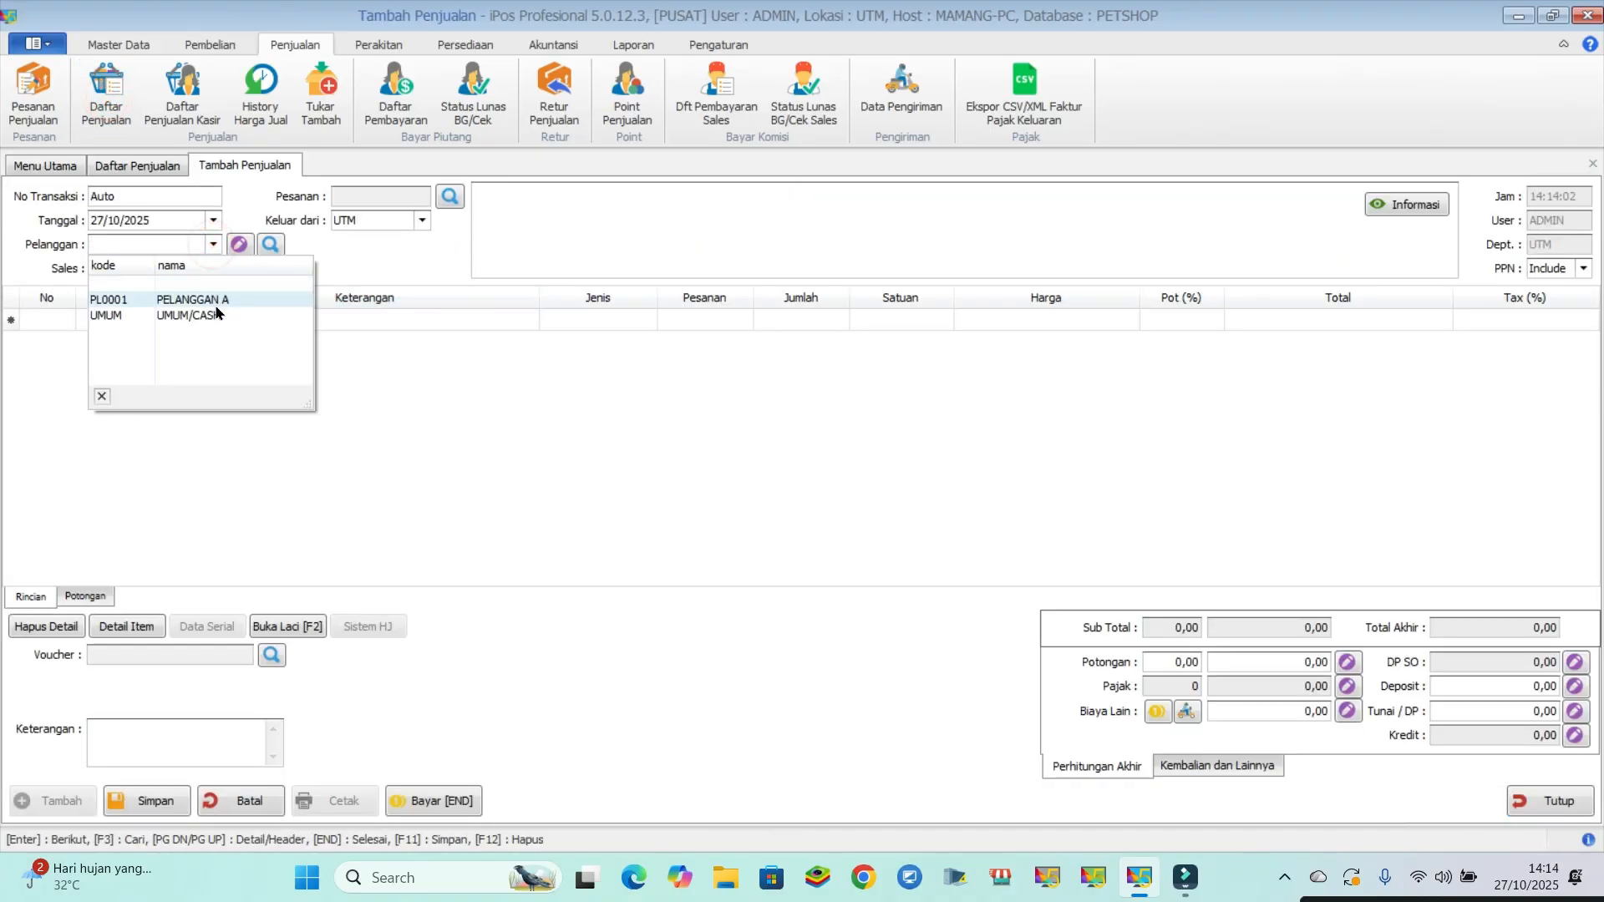
{"action": "left_click", "coordinate": [219, 299]}
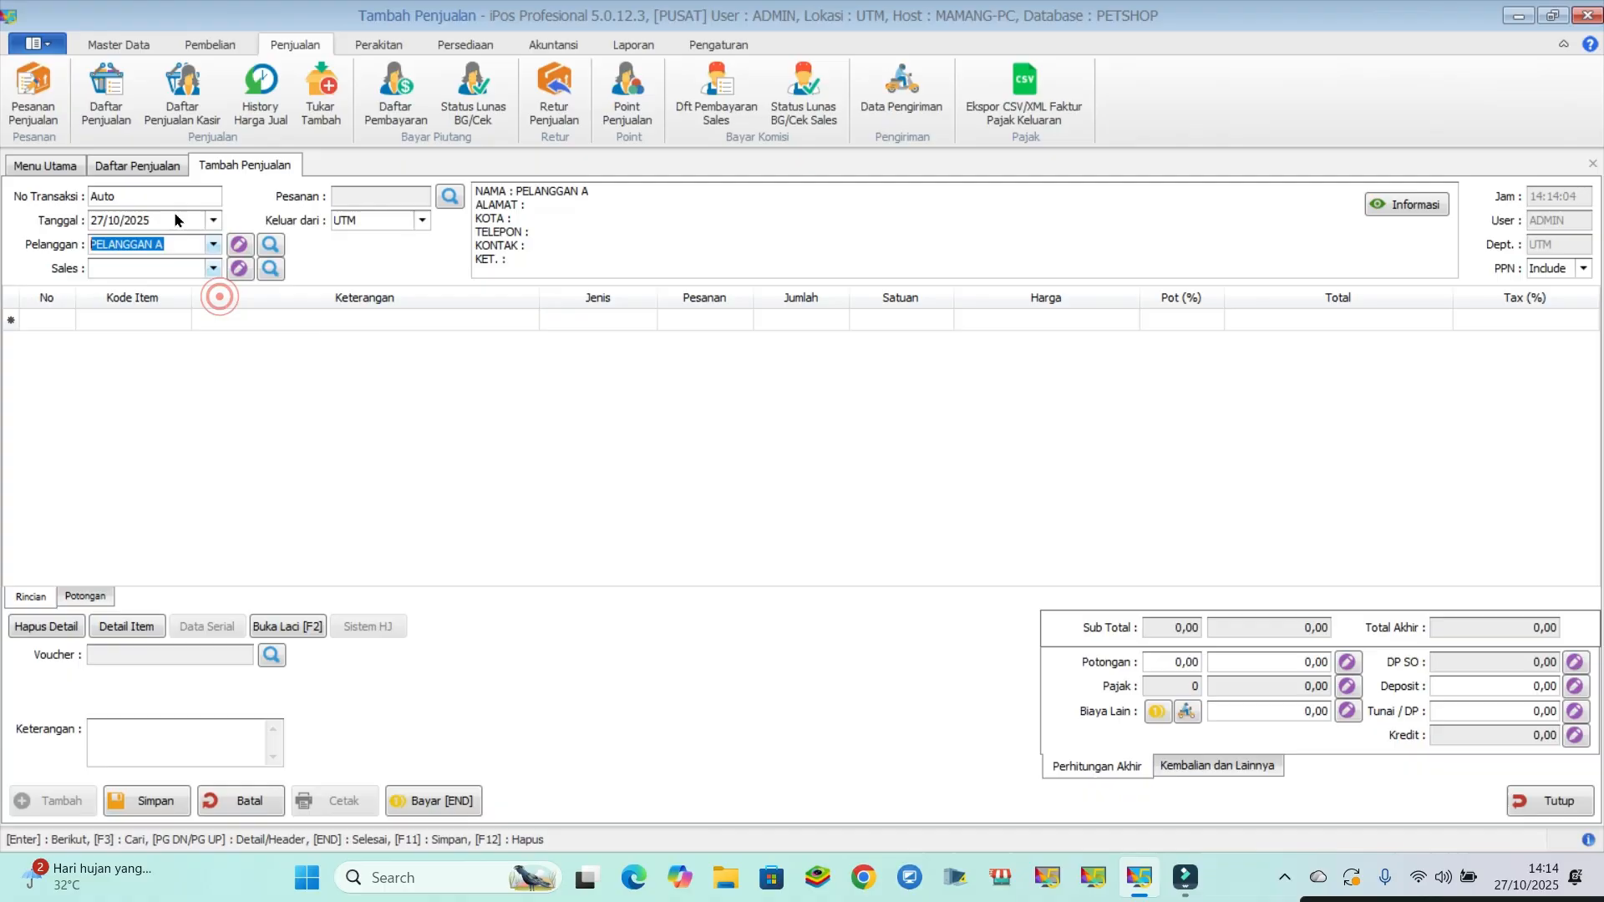
{"action": "left_click", "coordinate": [449, 196]}
{"action": "double_click", "coordinate": [571, 326]}
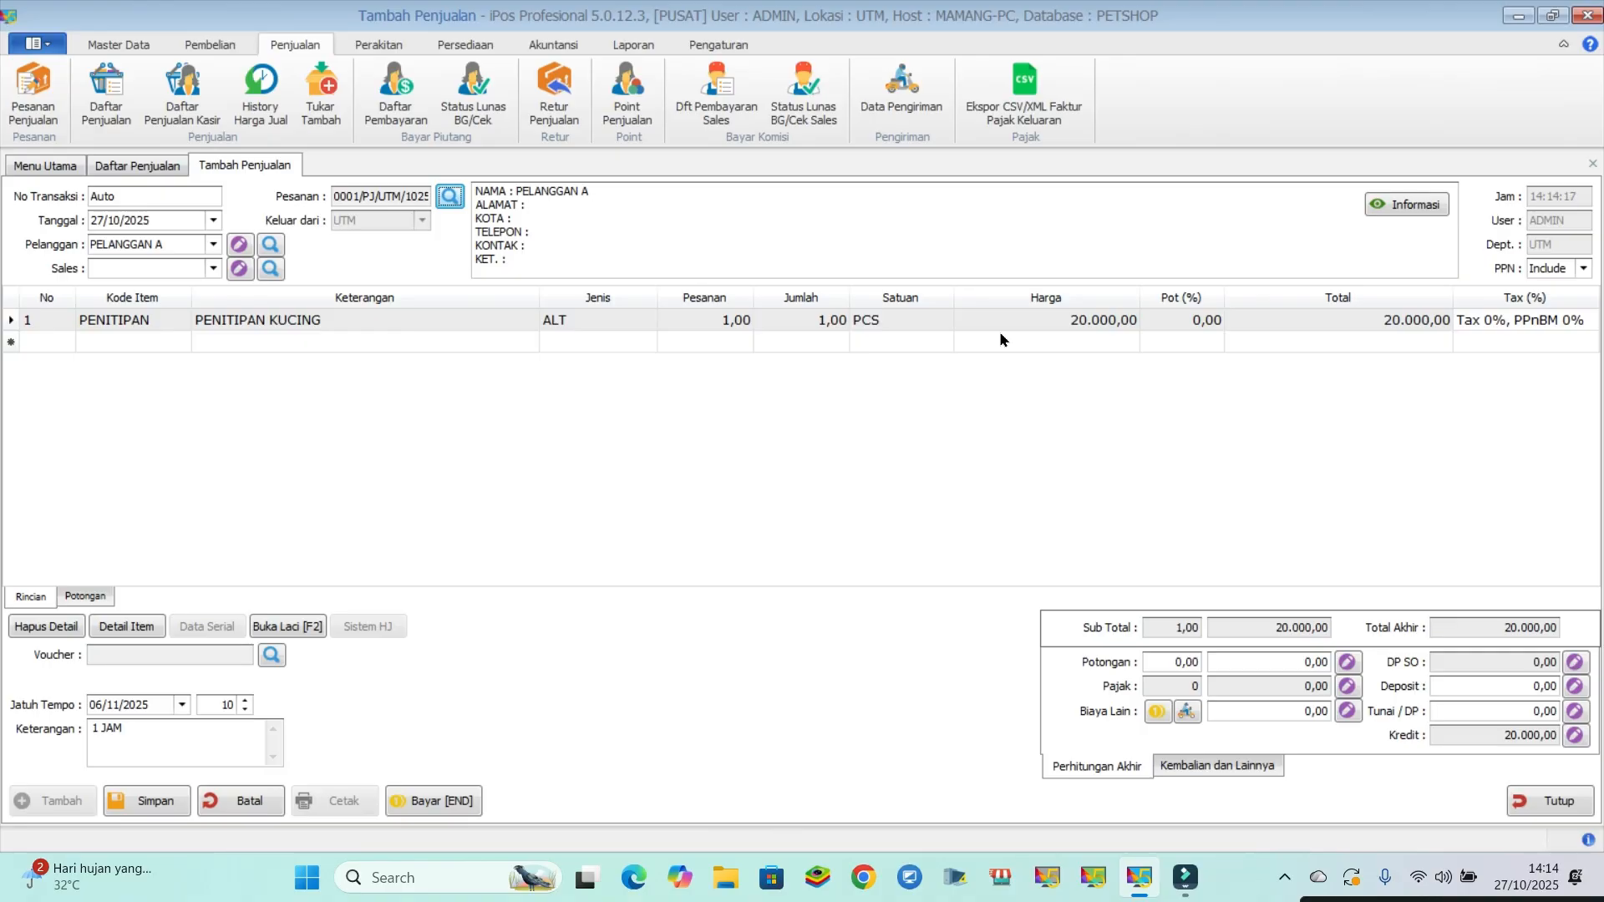
{"action": "left_click", "coordinate": [1026, 372]}
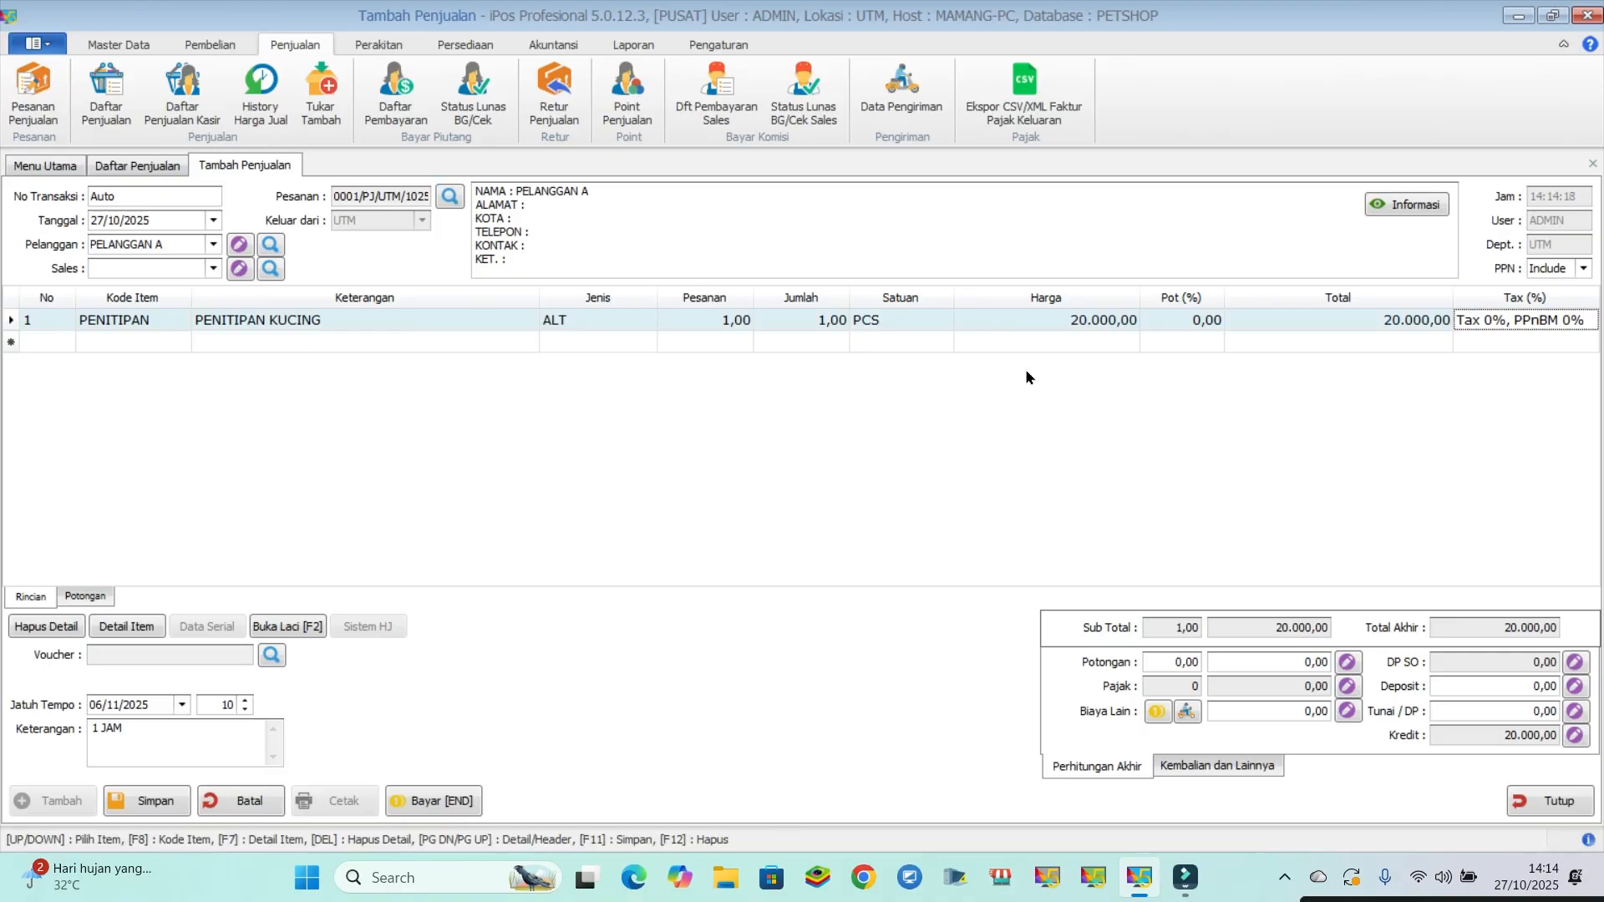
- Pay the boarding sale with 50.000 in cash, save the transaction, and close the sale form and sales list
{"action": "left_click", "coordinate": [433, 801]}
{"action": "type", "text": "20"}
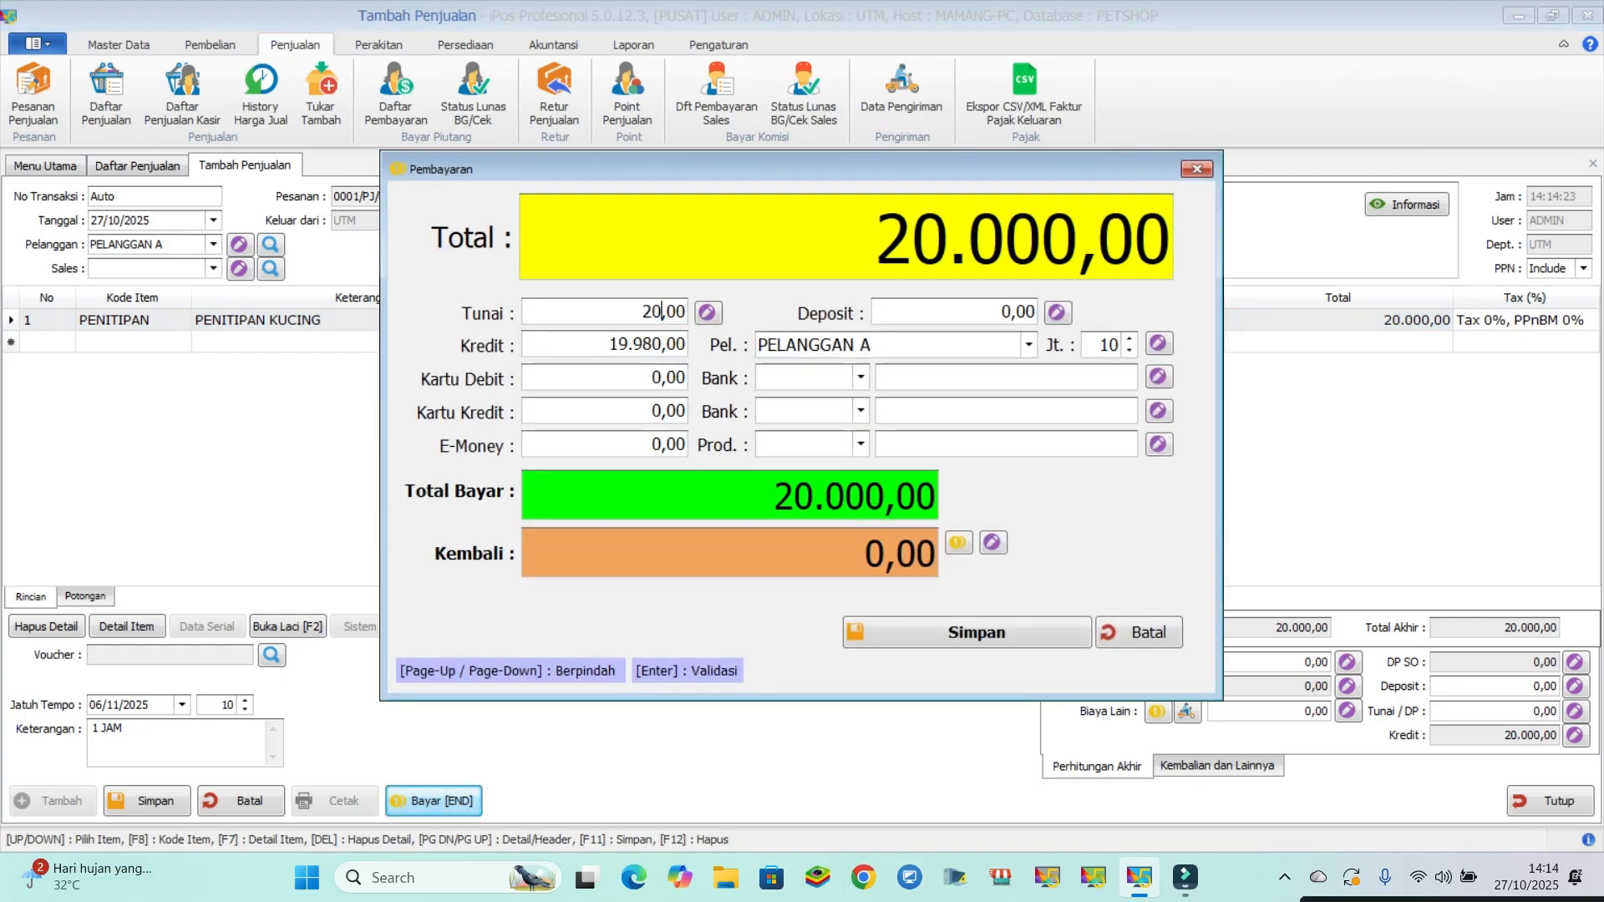
{"action": "key", "text": "BackSpace"}
{"action": "key", "text": "BackSpace"}
{"action": "type", "text": "50.000"}
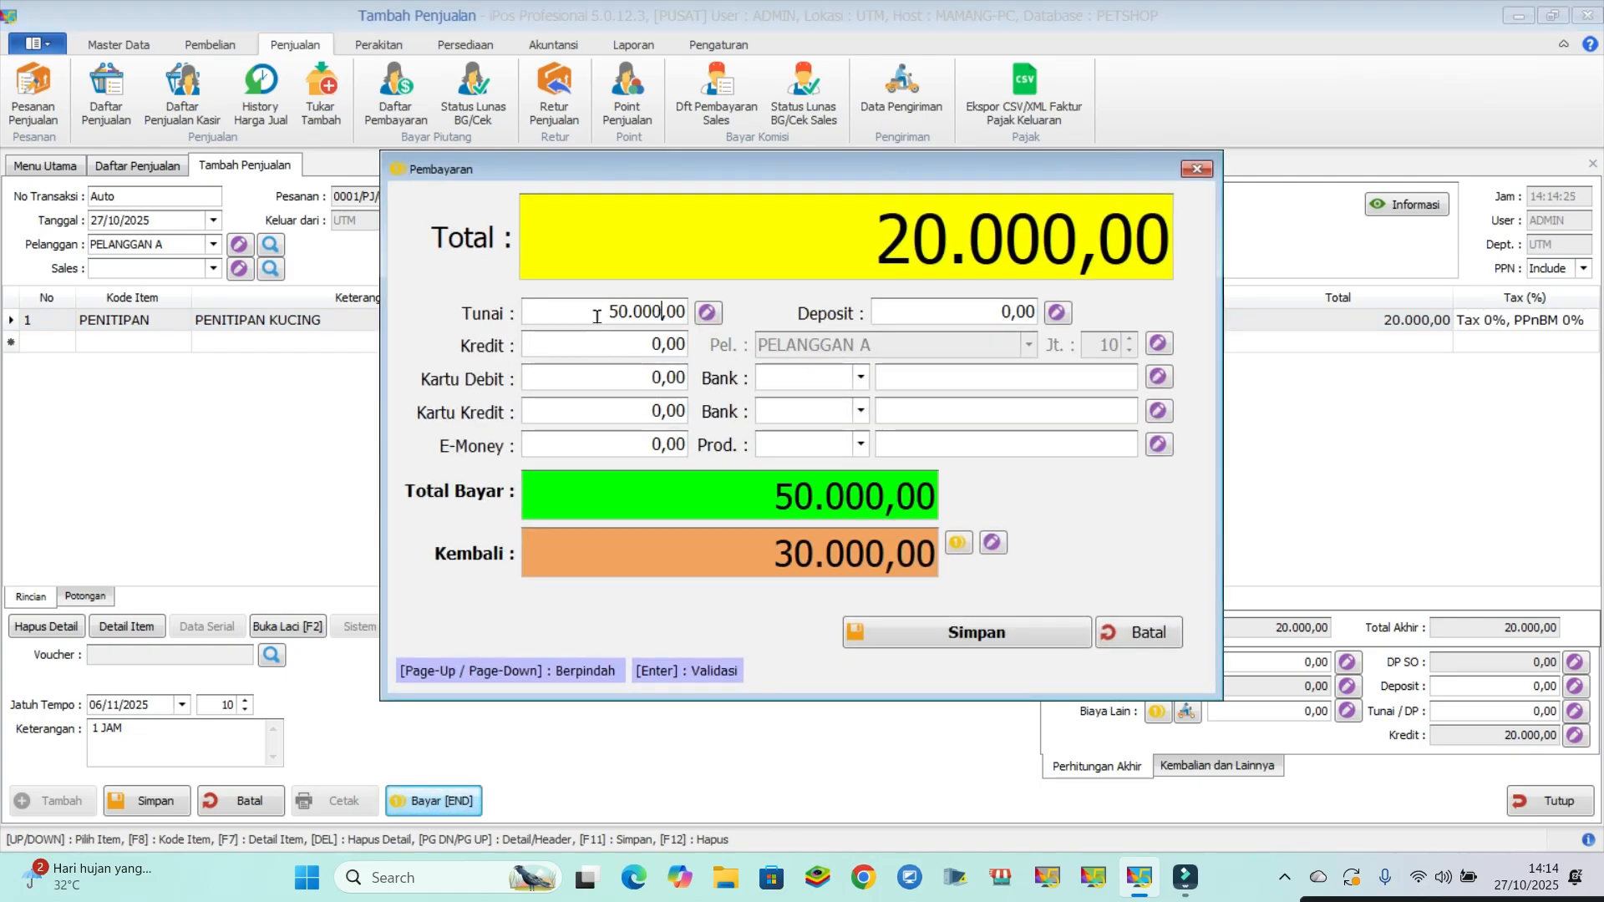
{"action": "left_click", "coordinate": [912, 630]}
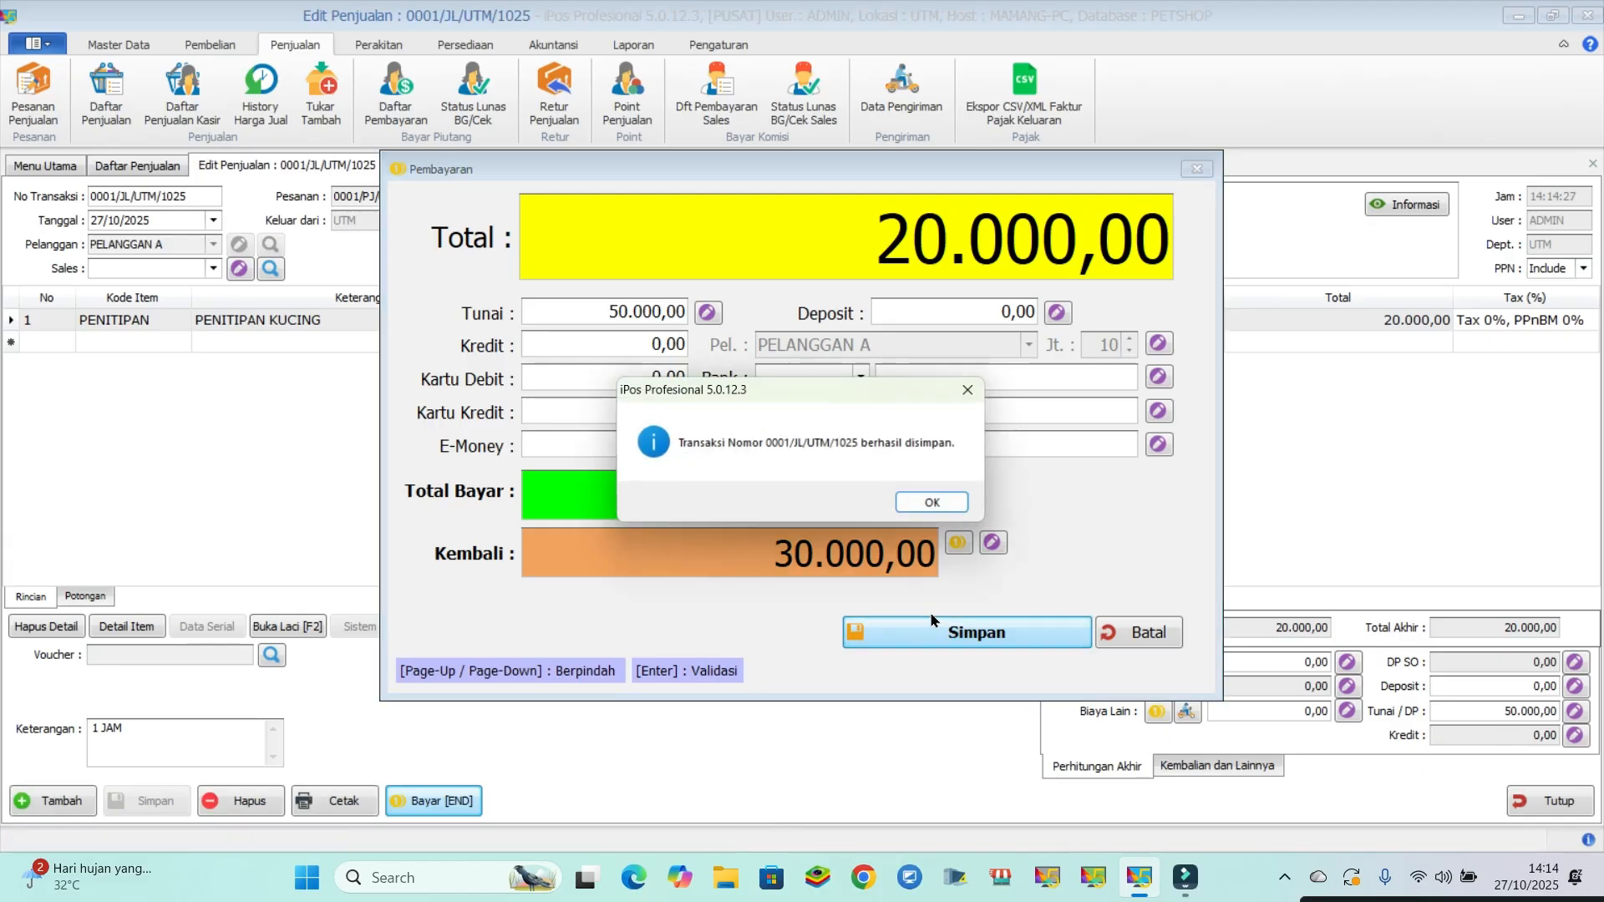
{"action": "left_click", "coordinate": [953, 508]}
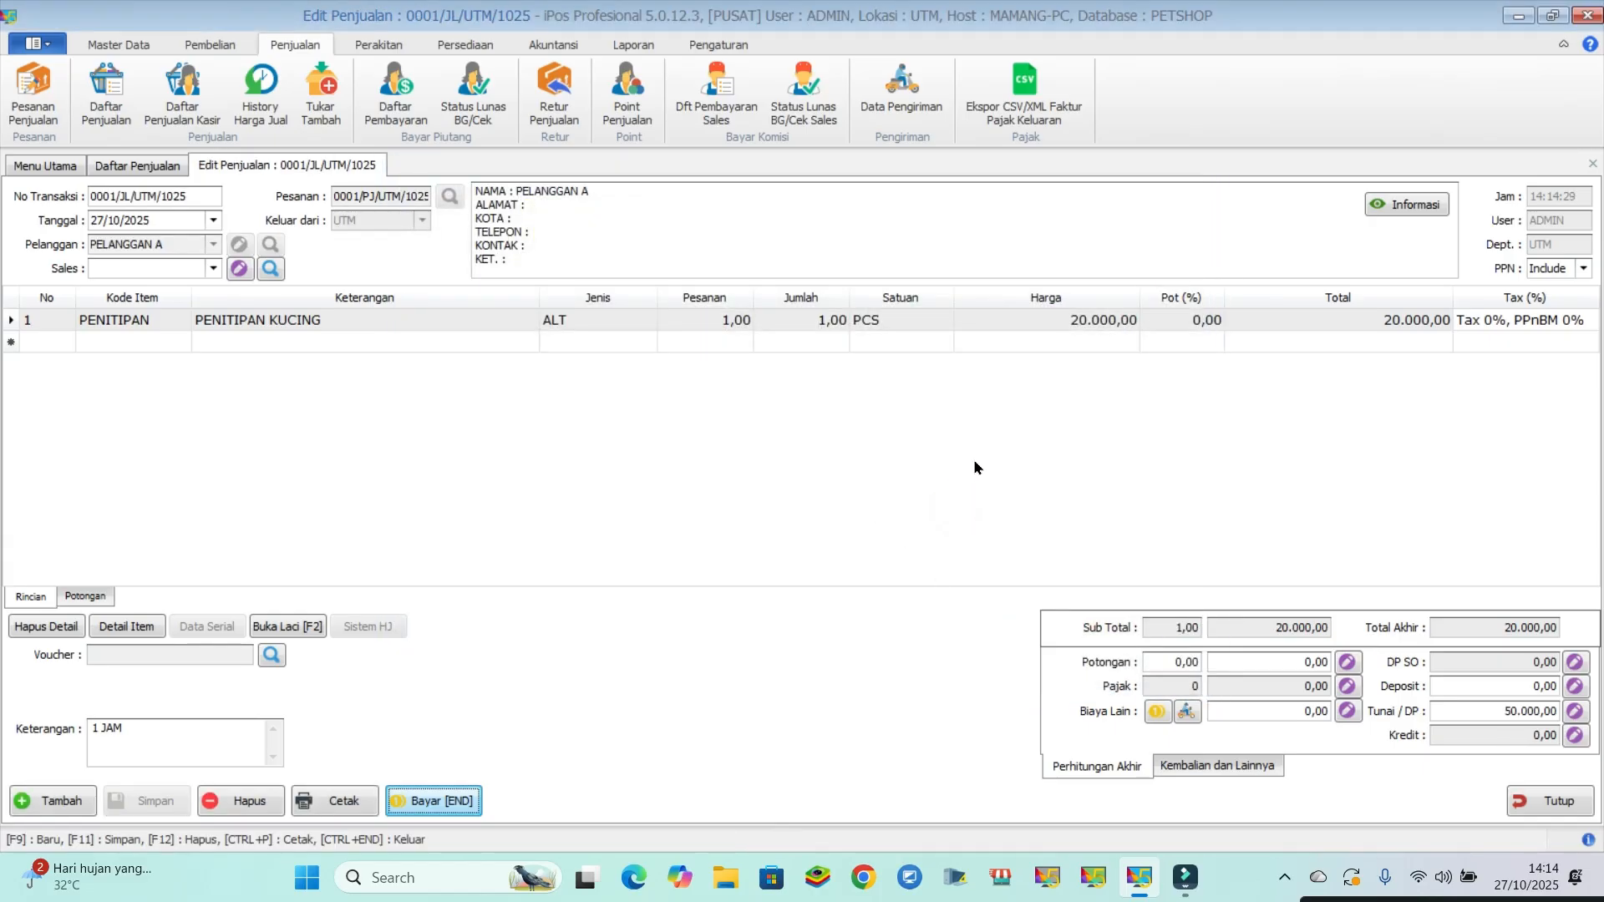
{"action": "left_click", "coordinate": [1534, 804]}
{"action": "left_click", "coordinate": [1537, 800]}
- View the inventory lists of incoming and outgoing items, and open the opening balance form
{"action": "left_click", "coordinate": [458, 45]}
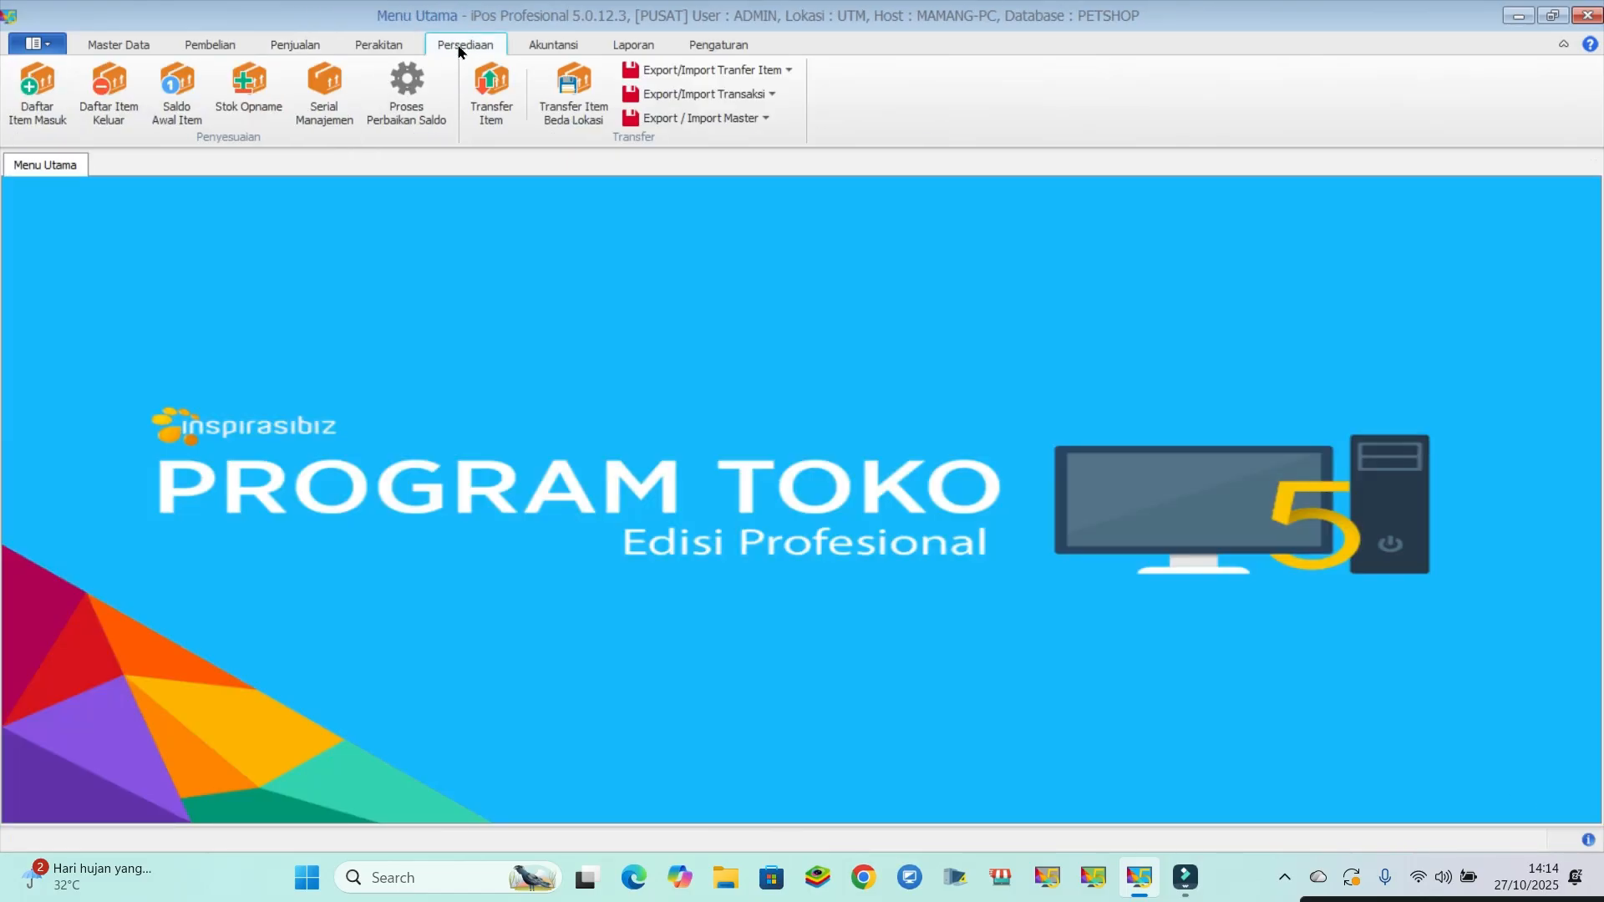
{"action": "left_click", "coordinate": [33, 110]}
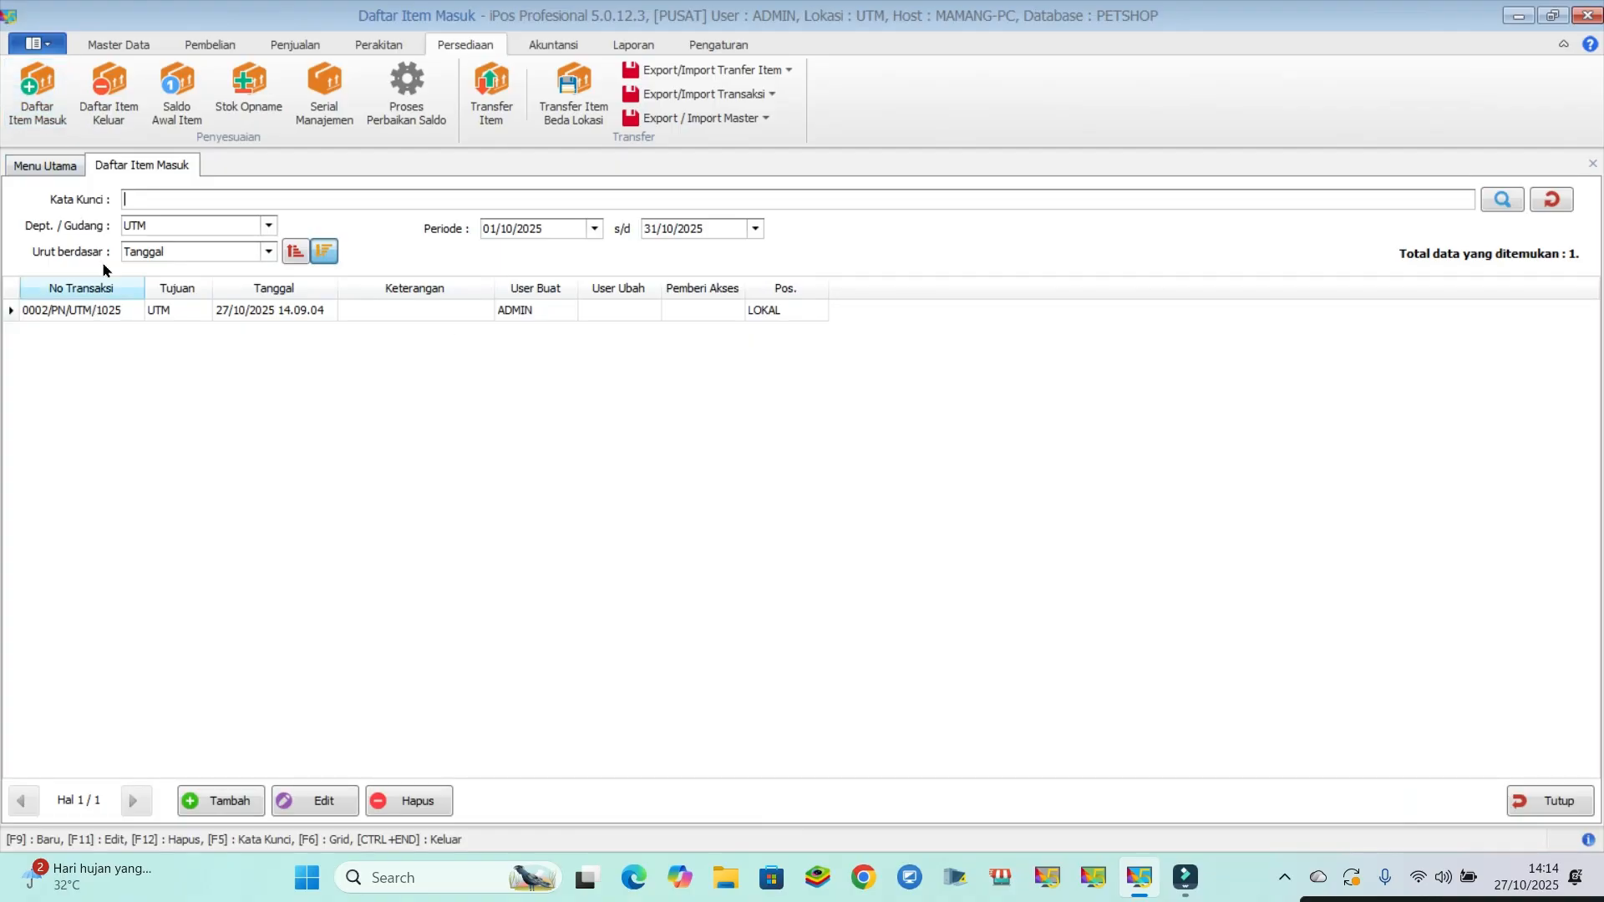
{"action": "left_click", "coordinate": [104, 108]}
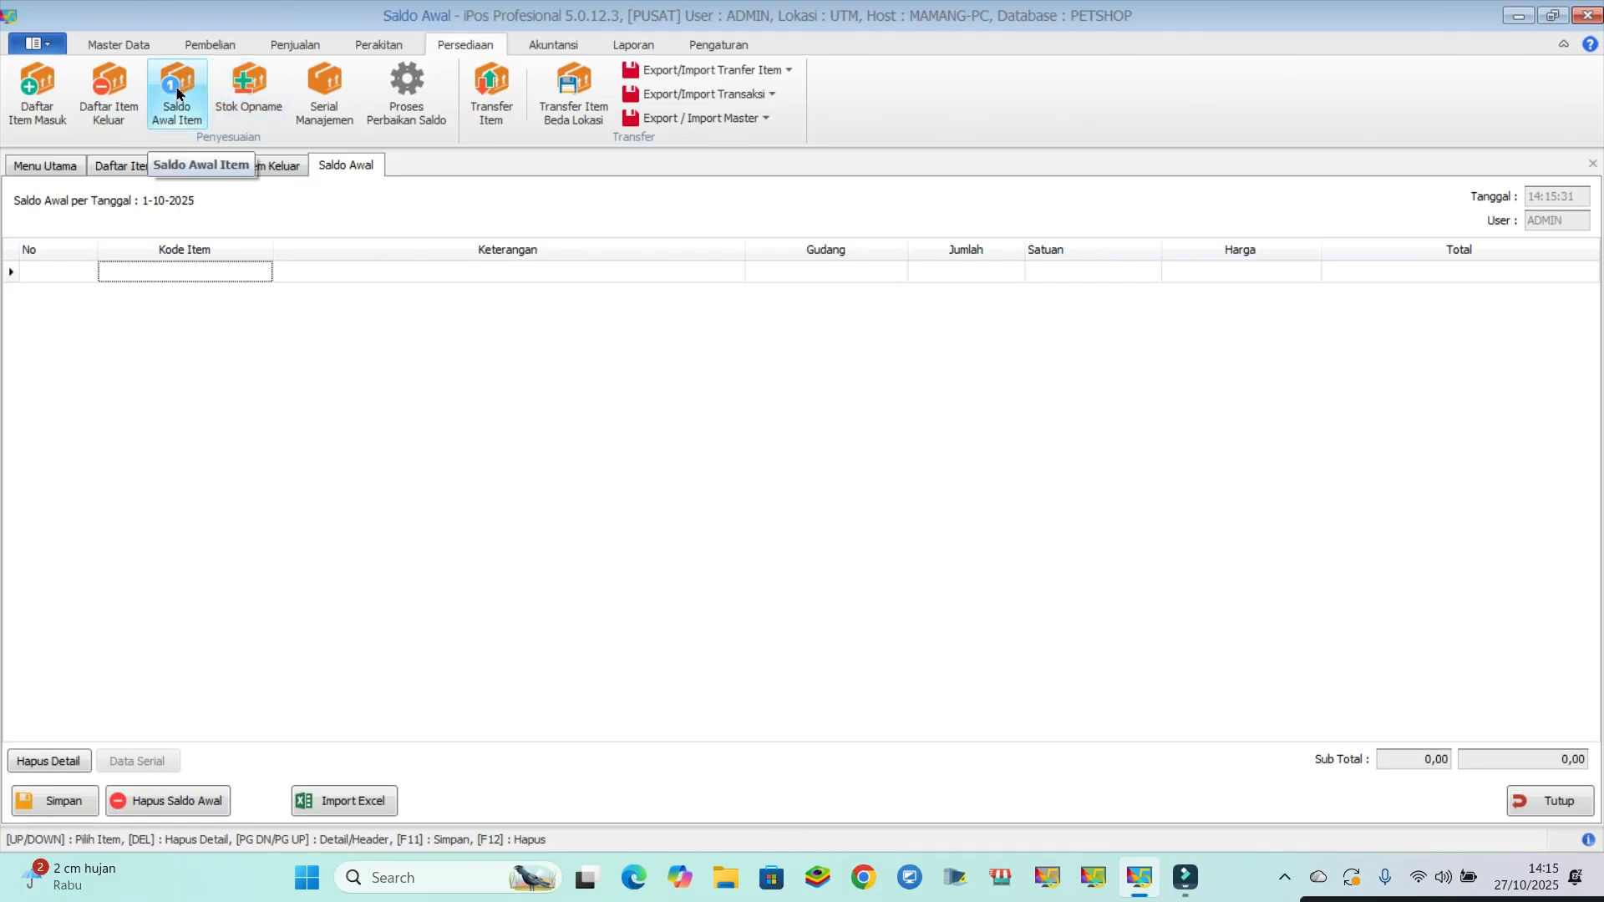
- Try a stock count for SHAMPO ANTI KUTU with a physical quantity of 9, closing it and the opening balance form unsaved
{"action": "left_click", "coordinate": [251, 93]}
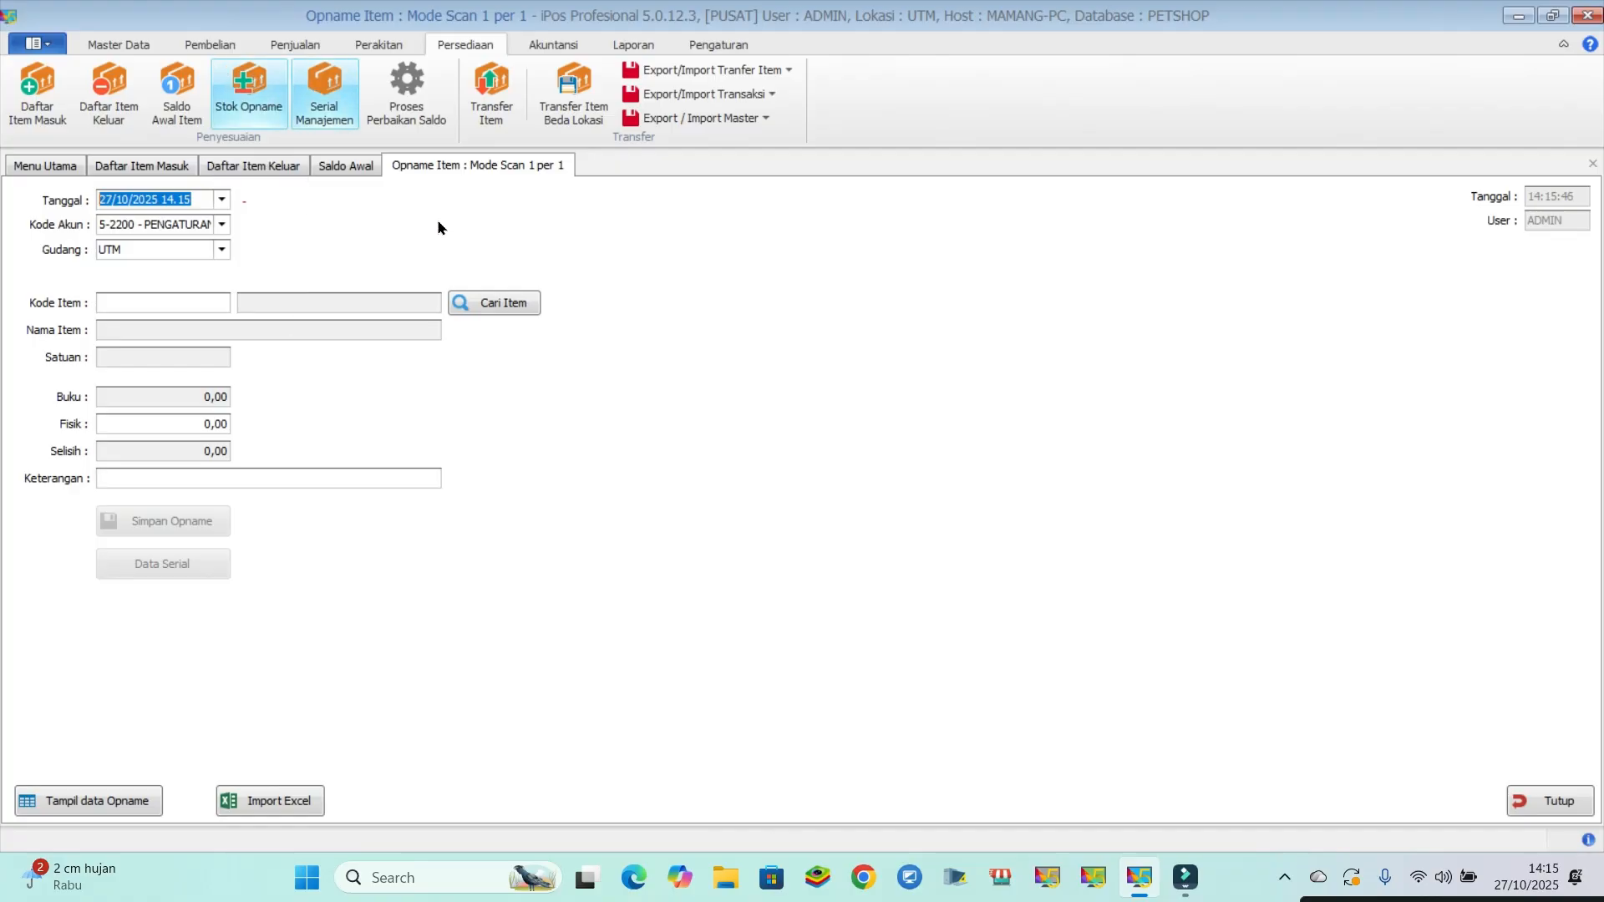
{"action": "left_click", "coordinate": [489, 301]}
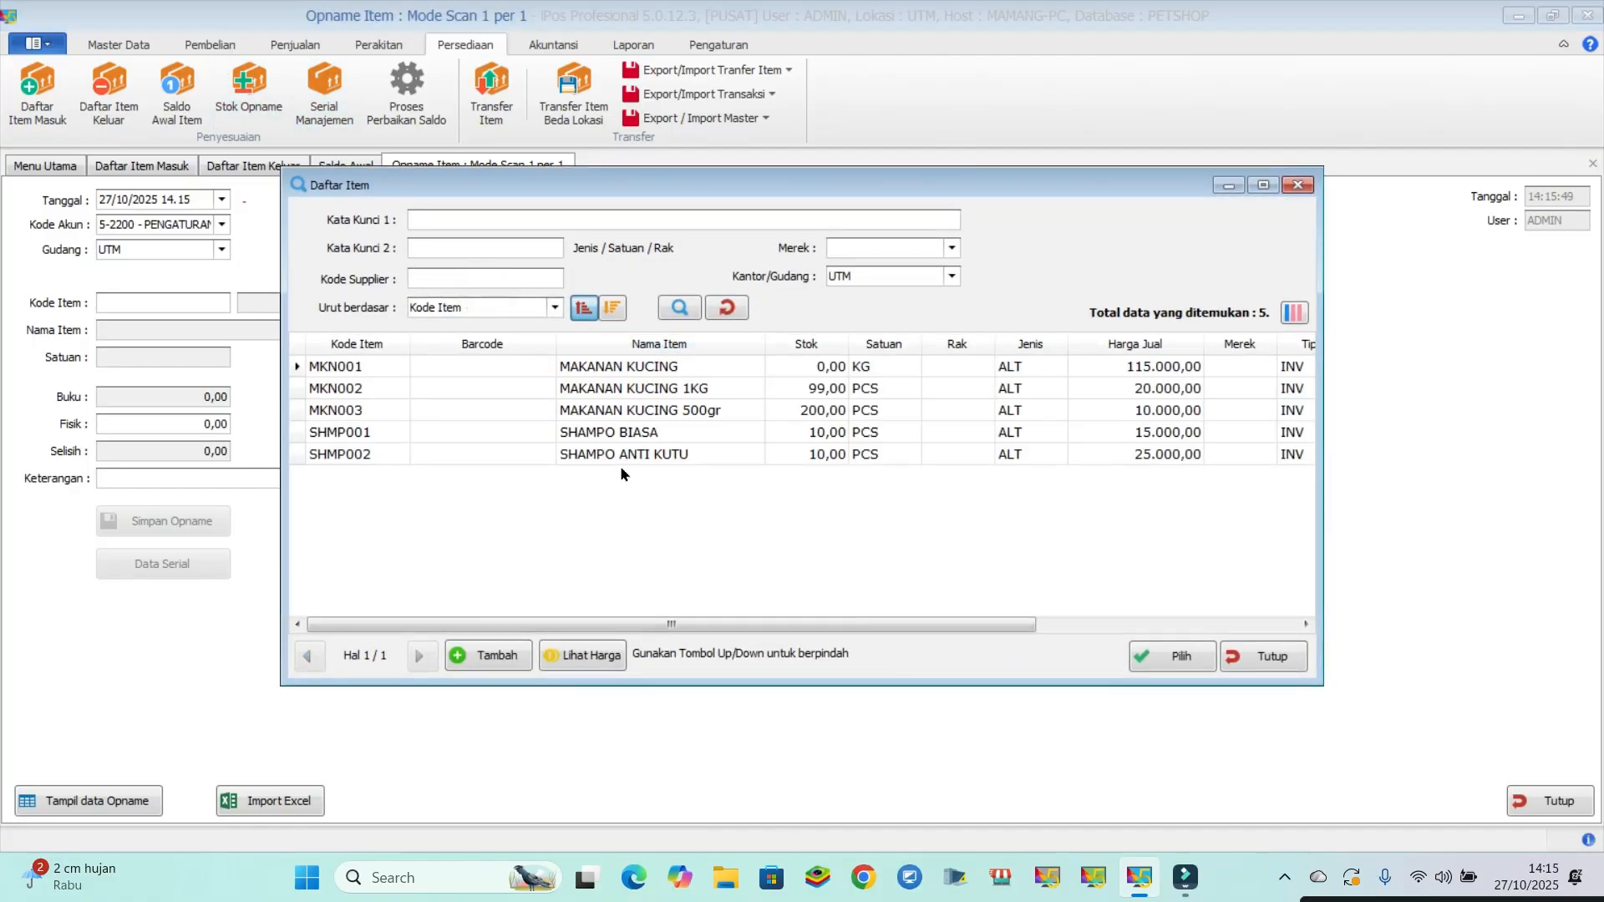
{"action": "left_click", "coordinate": [622, 455]}
{"action": "double_click", "coordinate": [622, 455]}
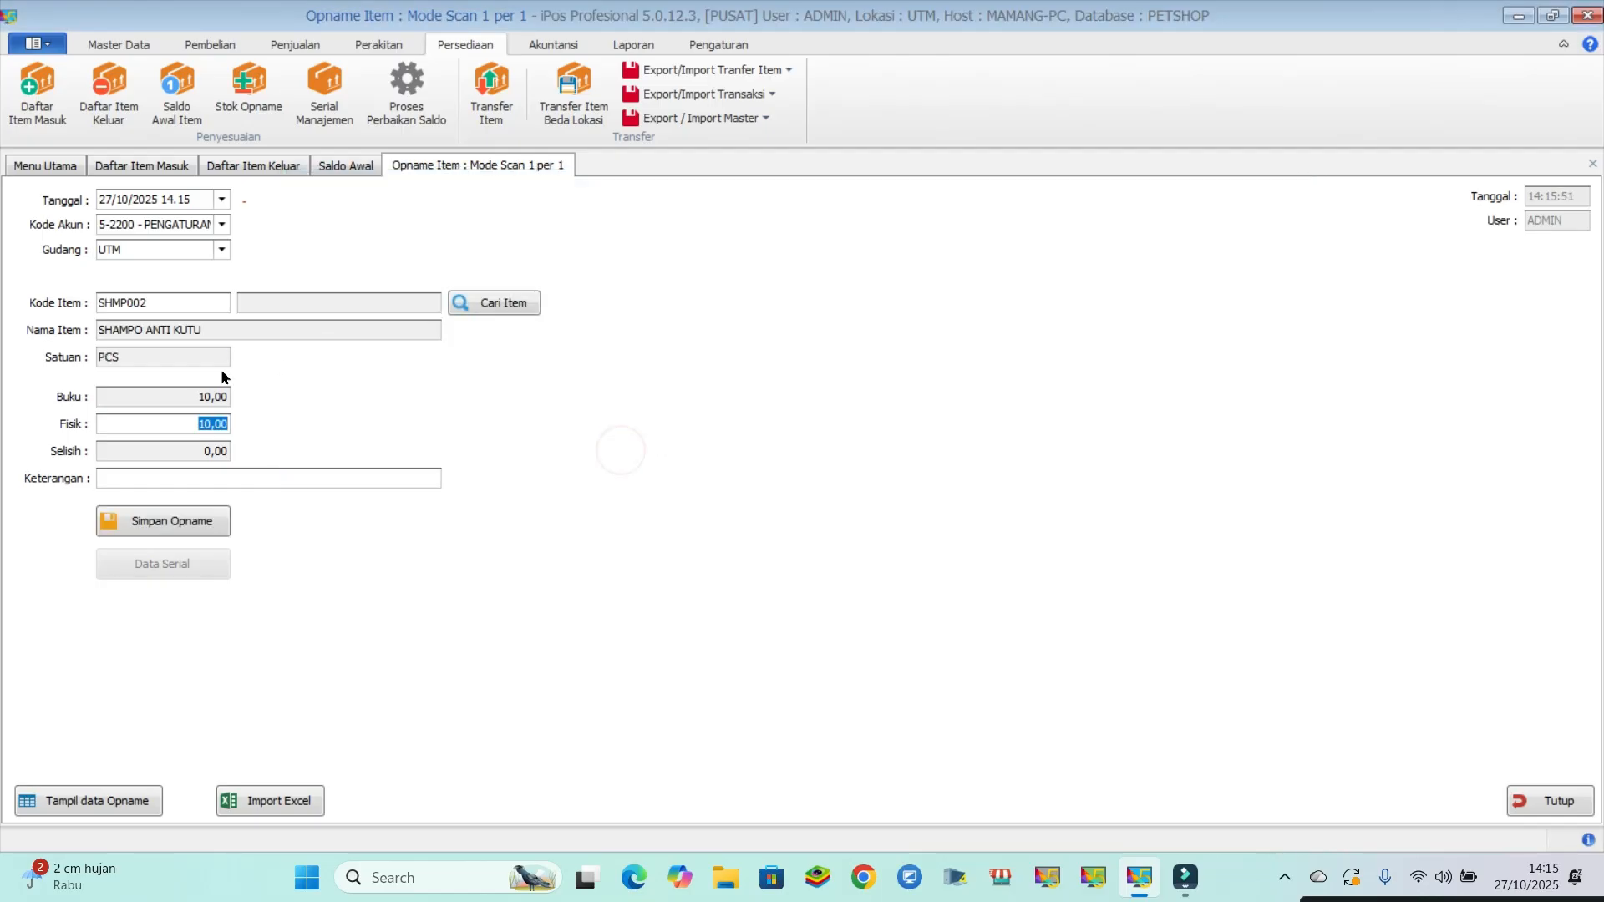
{"action": "left_click", "coordinate": [186, 424]}
{"action": "type", "text": "9"}
{"action": "left_click_drag", "start_coordinate": [181, 389], "coordinate": [245, 390]}
{"action": "left_click", "coordinate": [117, 422]}
{"action": "left_click", "coordinate": [1542, 809]}
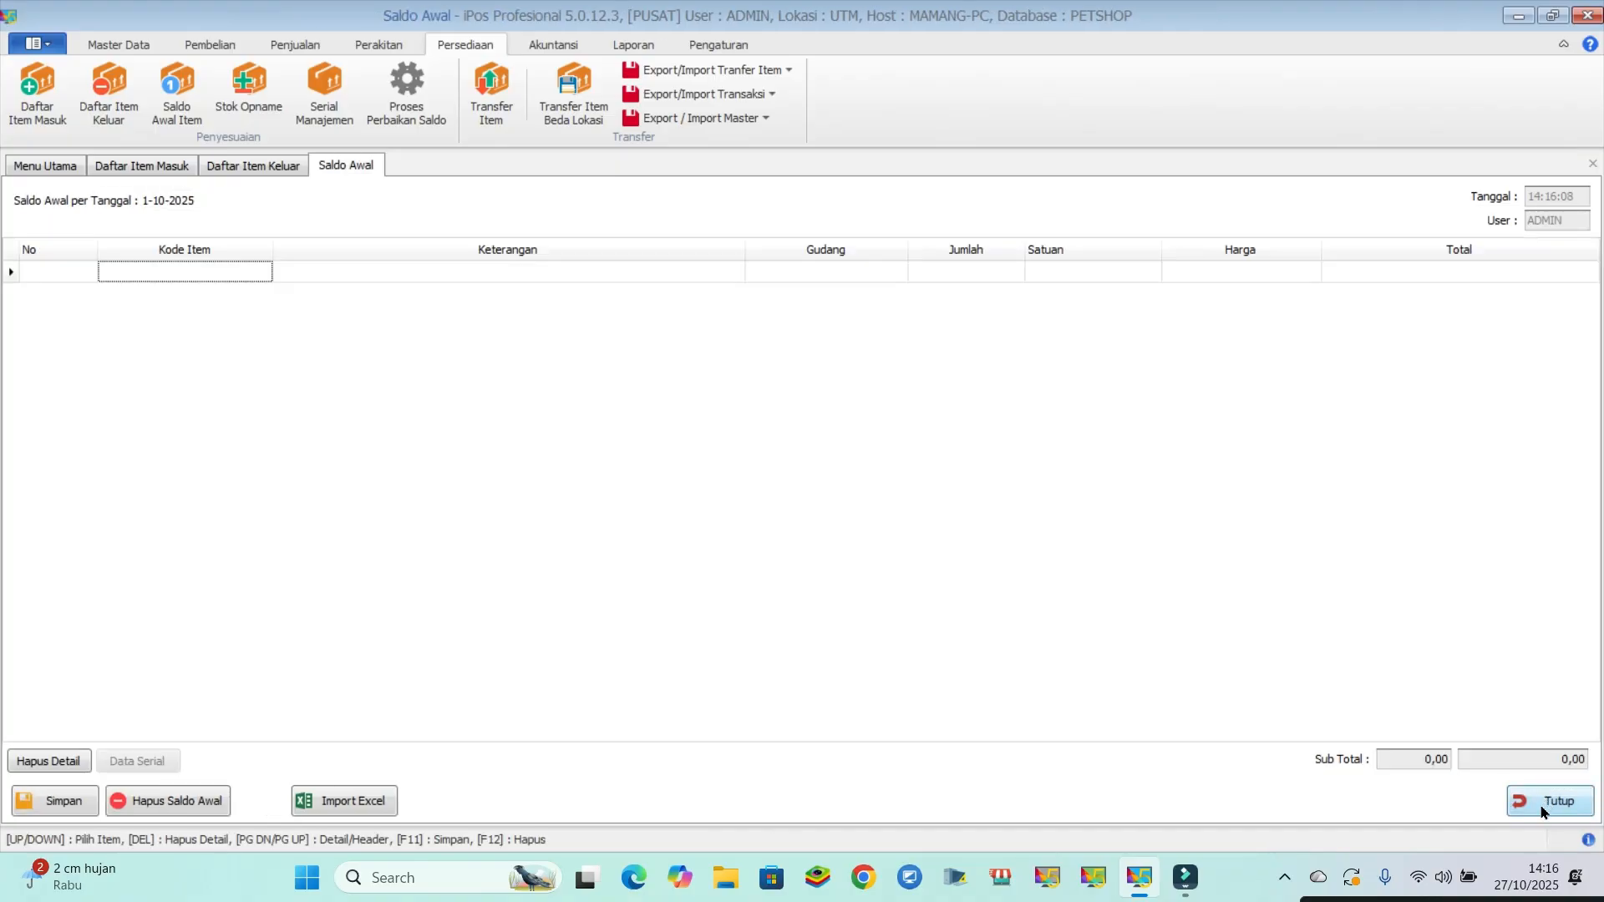
{"action": "left_click", "coordinate": [1540, 814]}
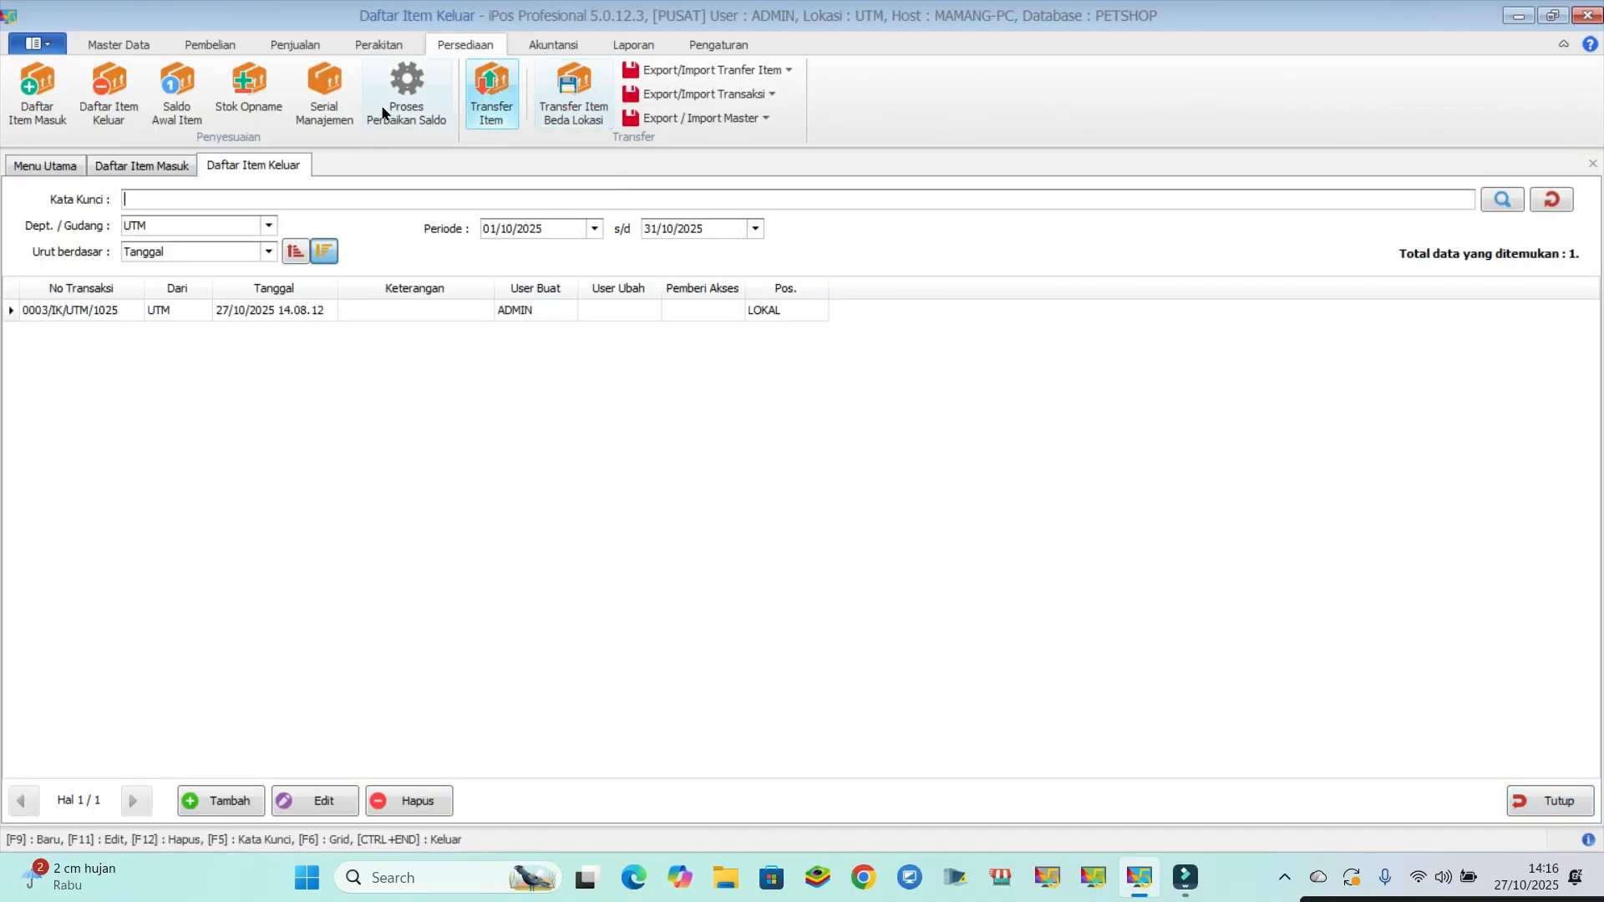
- View the serial management history and the stock balance repair process, closing the repair dialog without running it
{"action": "left_click", "coordinate": [331, 97]}
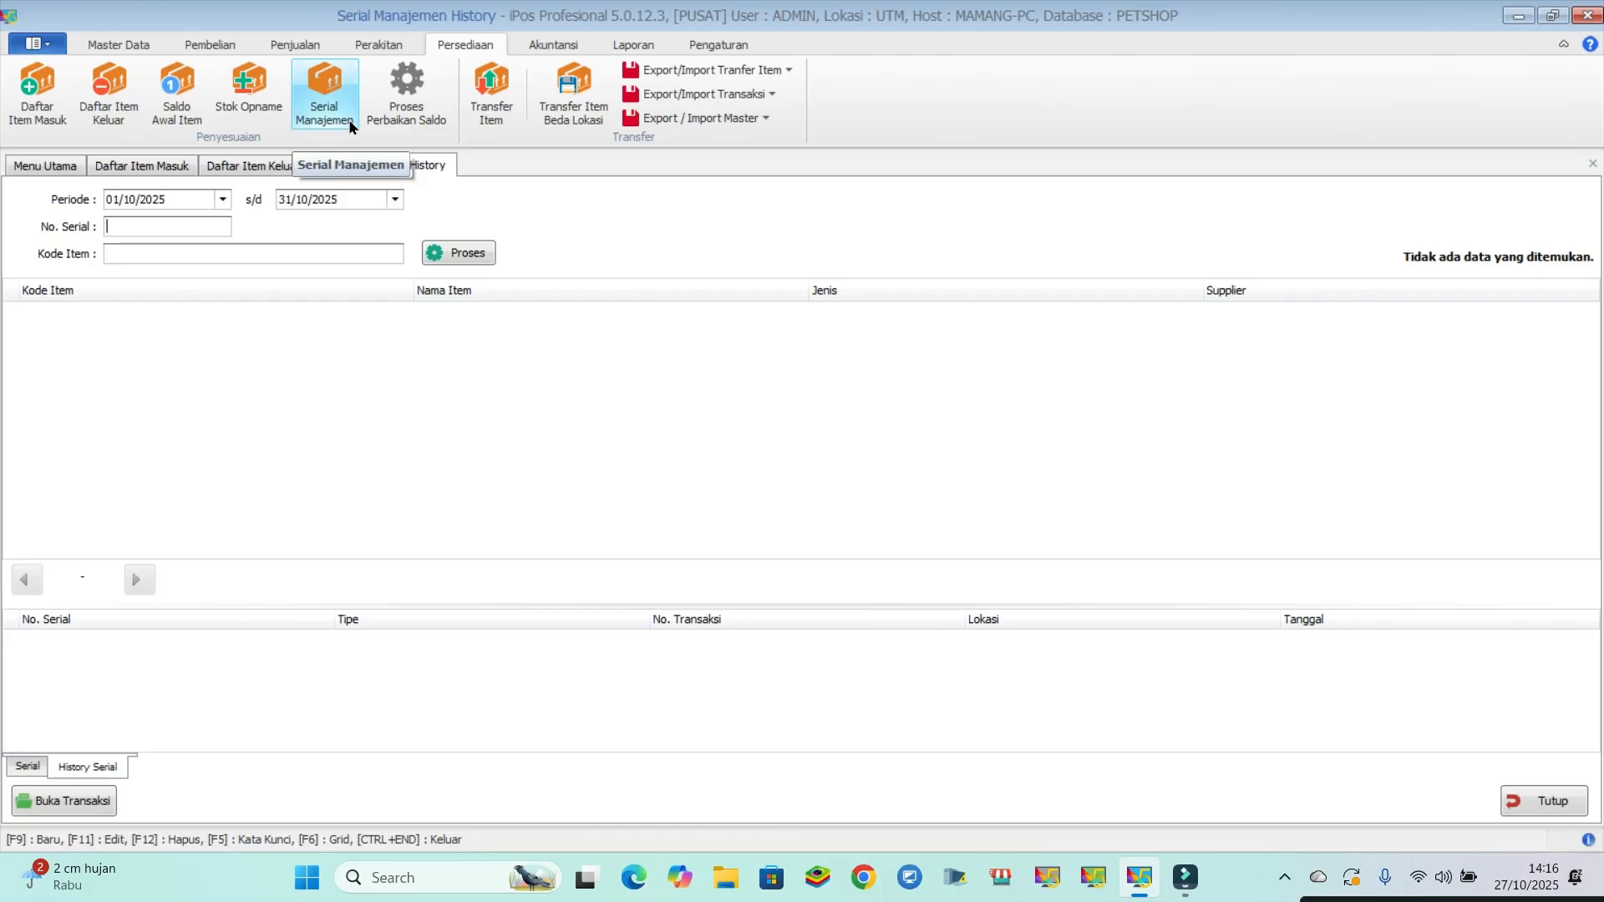
{"action": "left_click", "coordinate": [408, 99]}
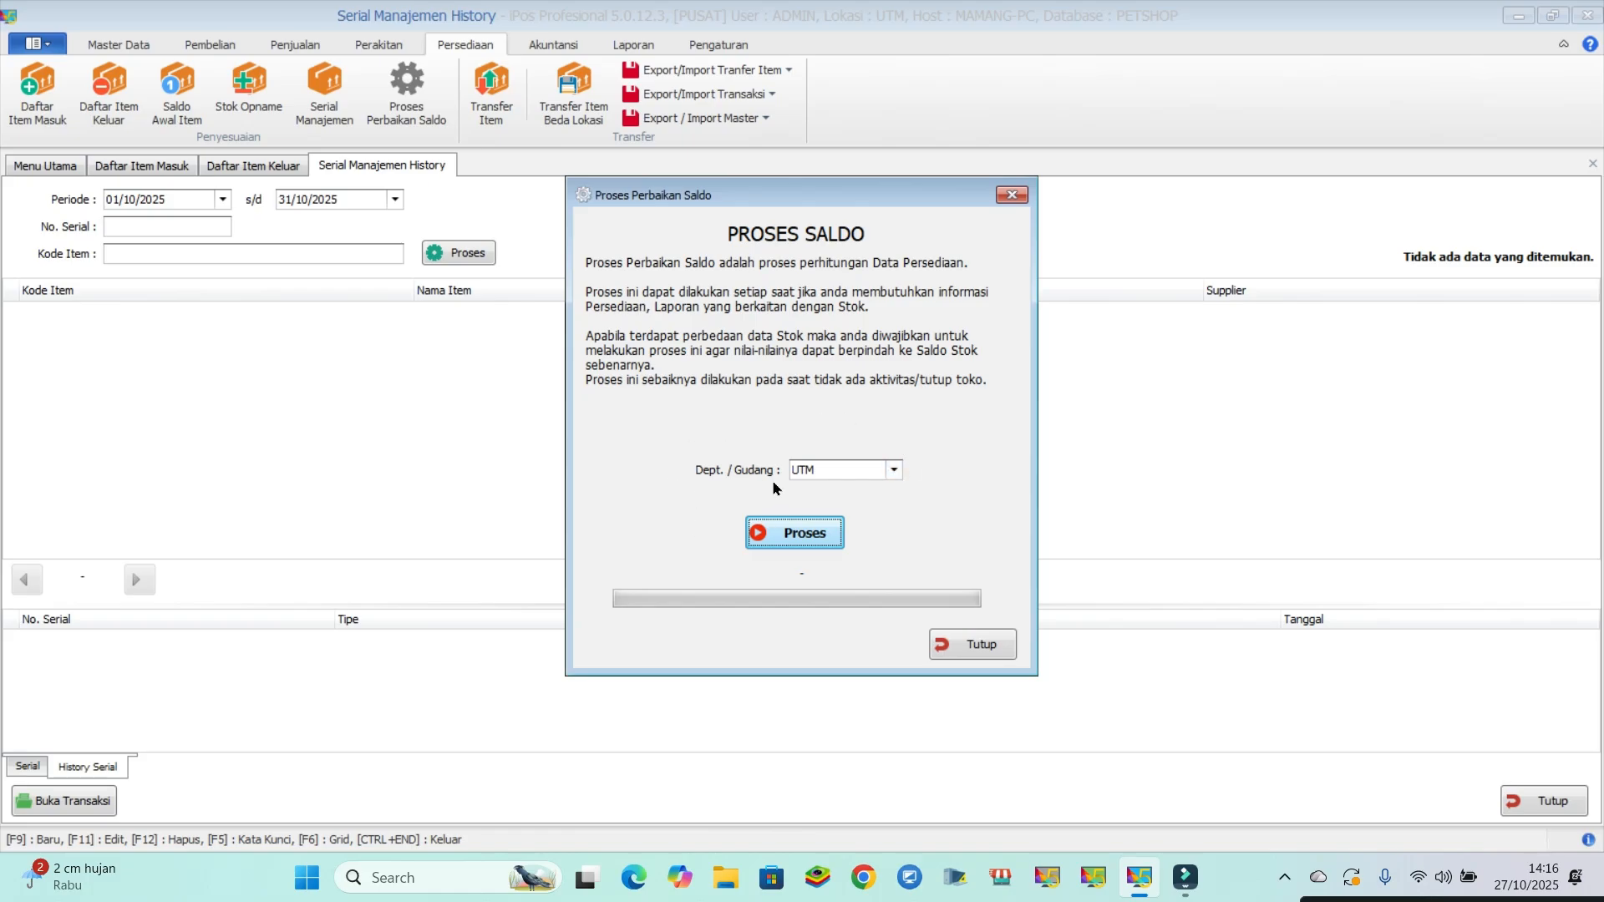
{"action": "left_click", "coordinate": [1018, 194]}
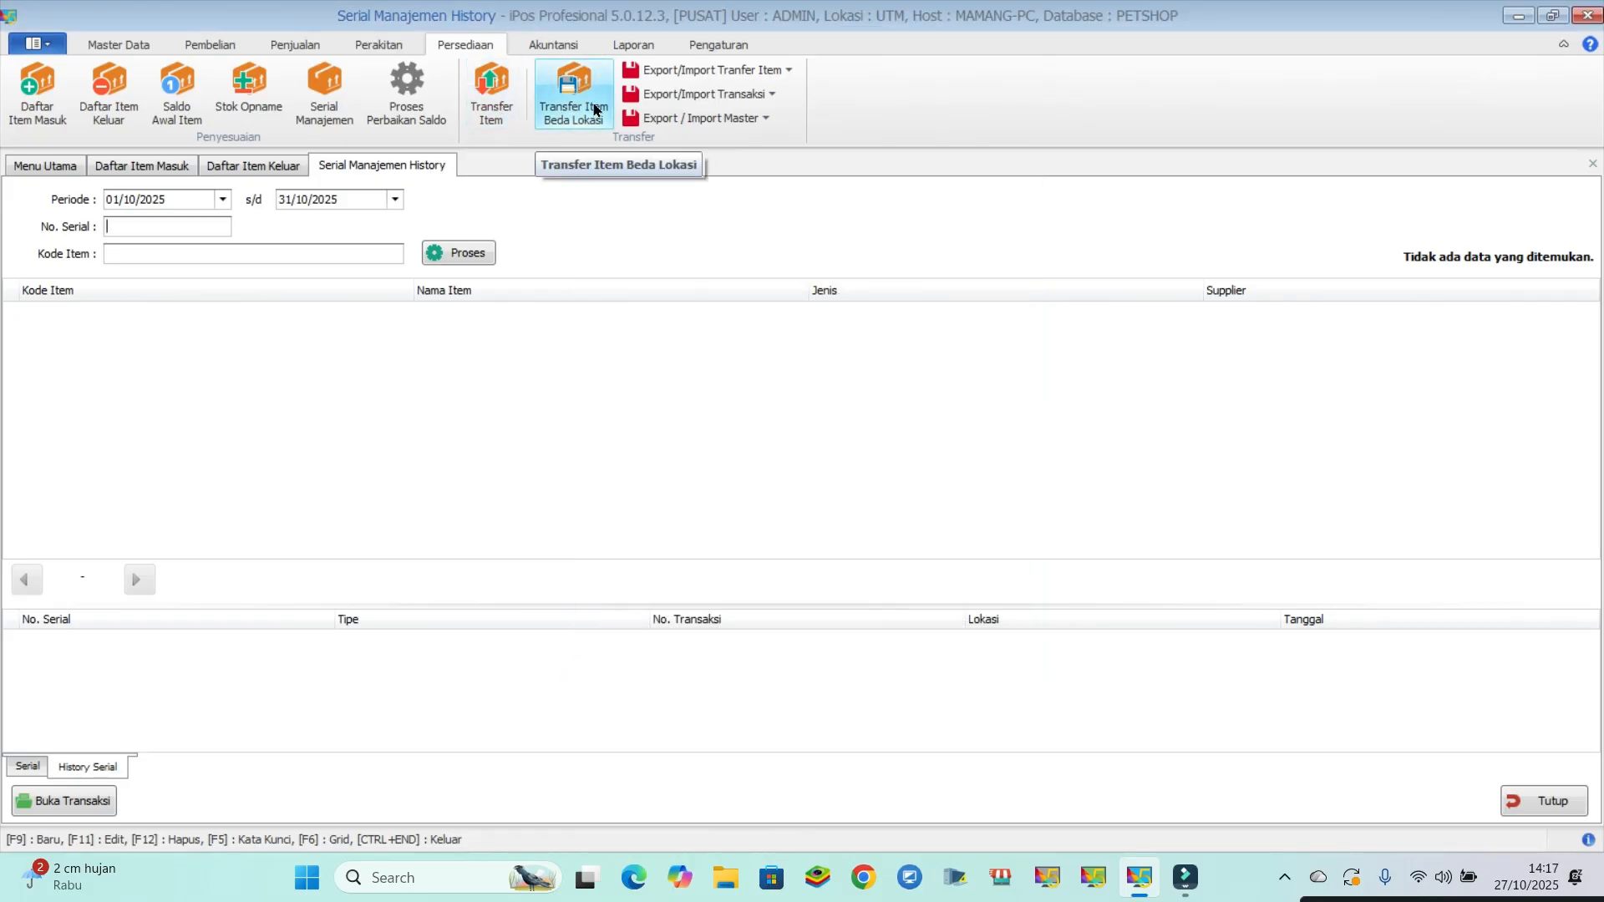
- View the item transfer list and the inter-location transfer list, and close all open inventory windows
{"action": "left_click", "coordinate": [496, 107]}
{"action": "left_click", "coordinate": [573, 96]}
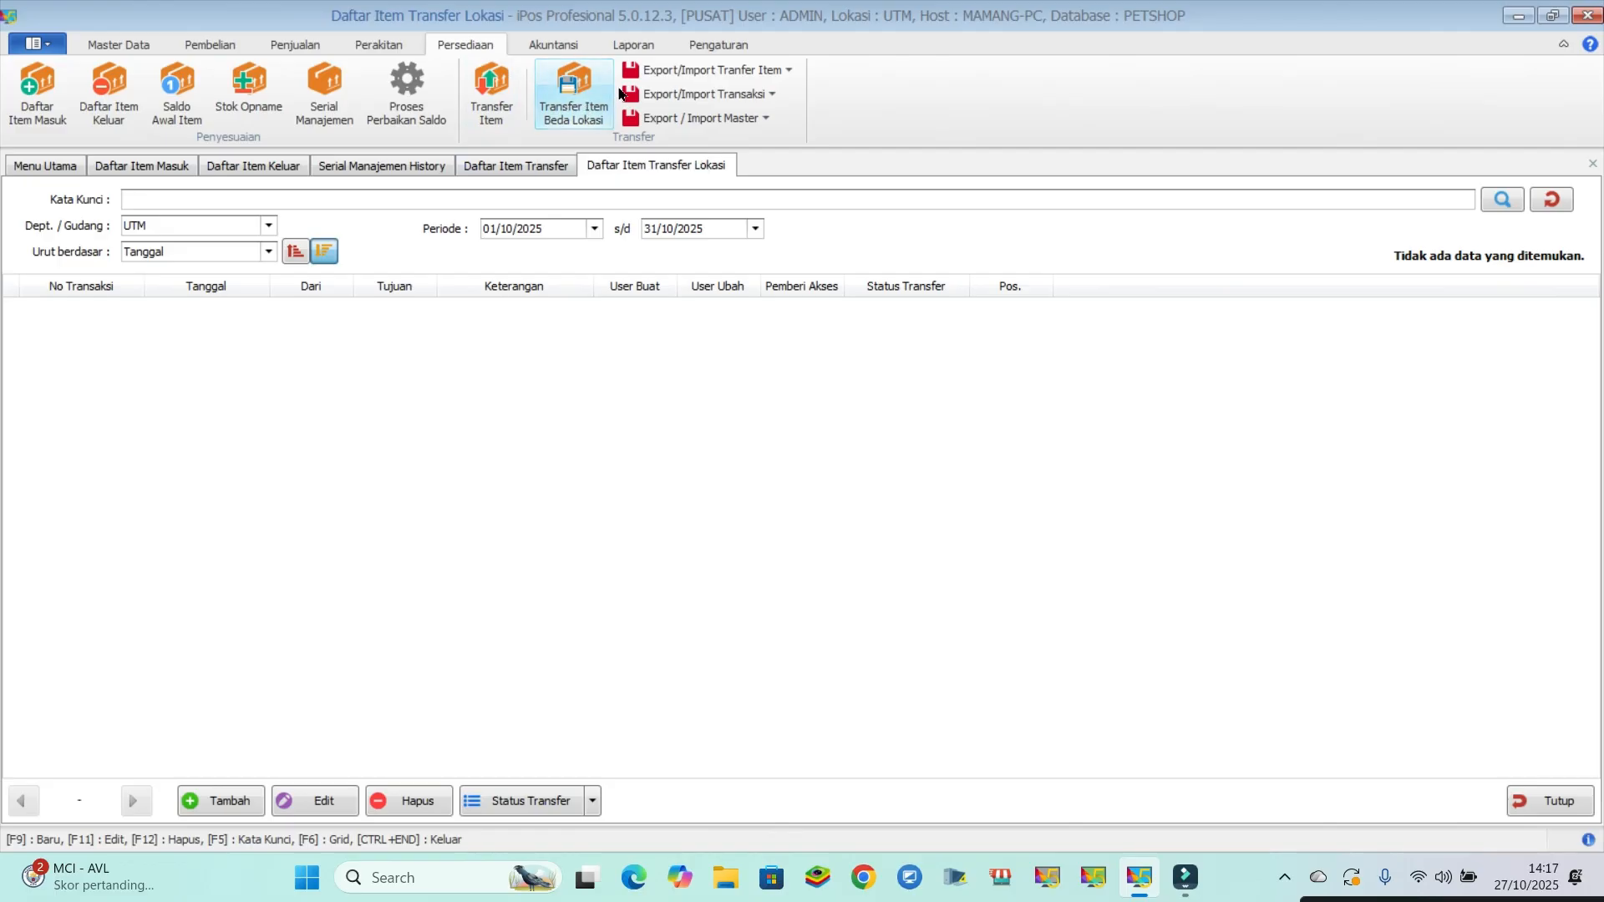
{"action": "left_click", "coordinate": [718, 44]}
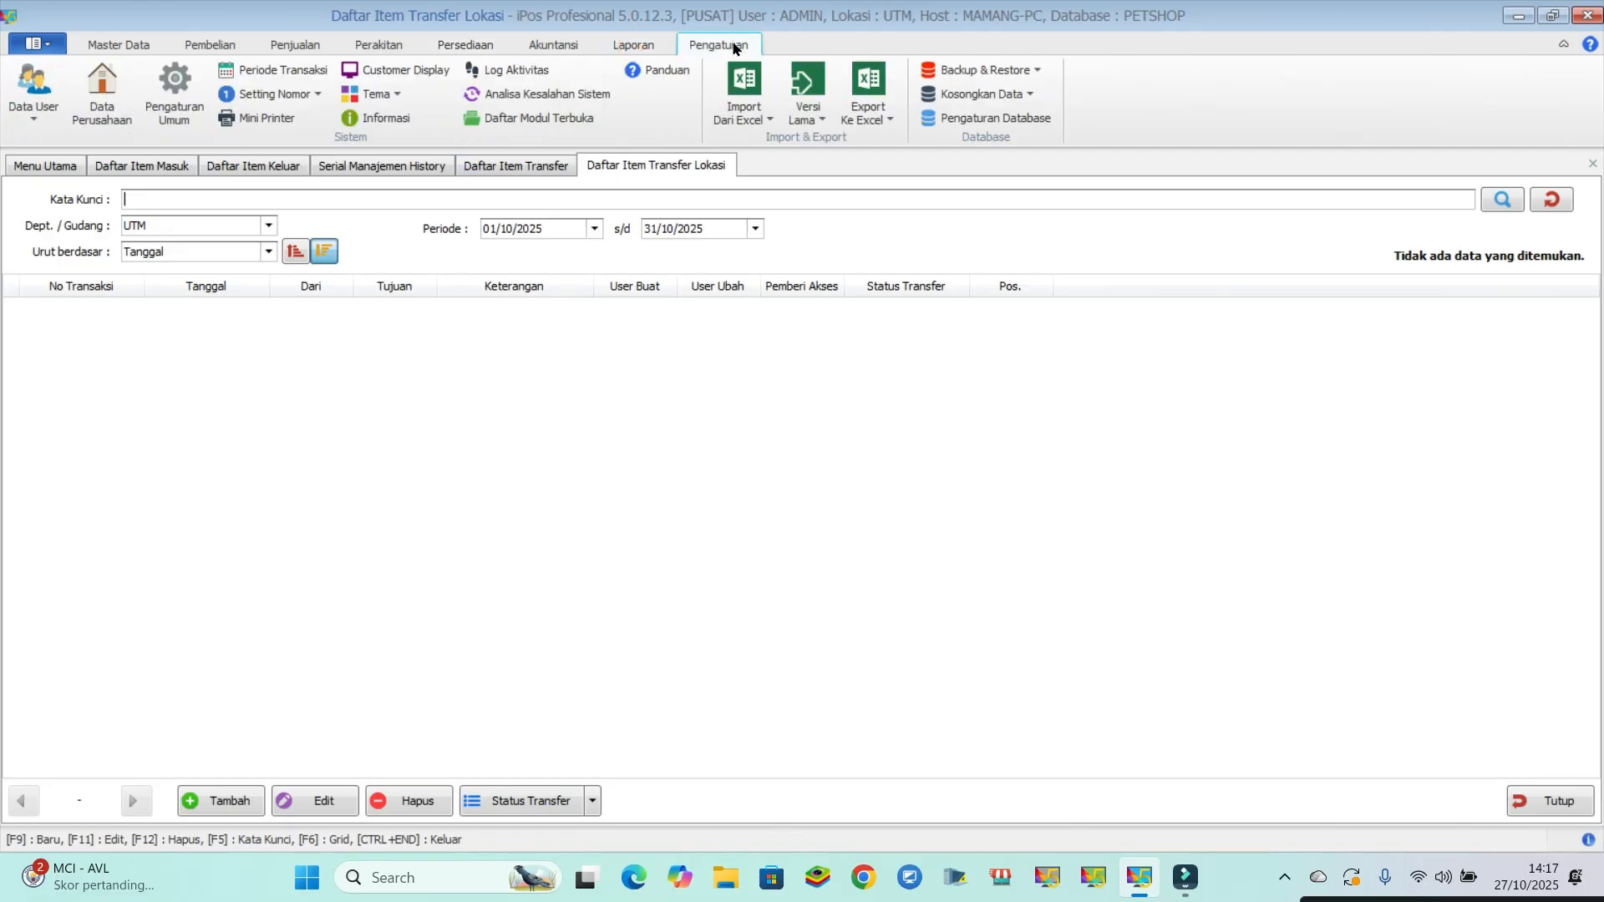
{"action": "left_click", "coordinate": [1535, 809]}
{"action": "left_click", "coordinate": [1542, 804]}
{"action": "left_click", "coordinate": [1542, 804]}
{"action": "left_click", "coordinate": [1542, 804]}
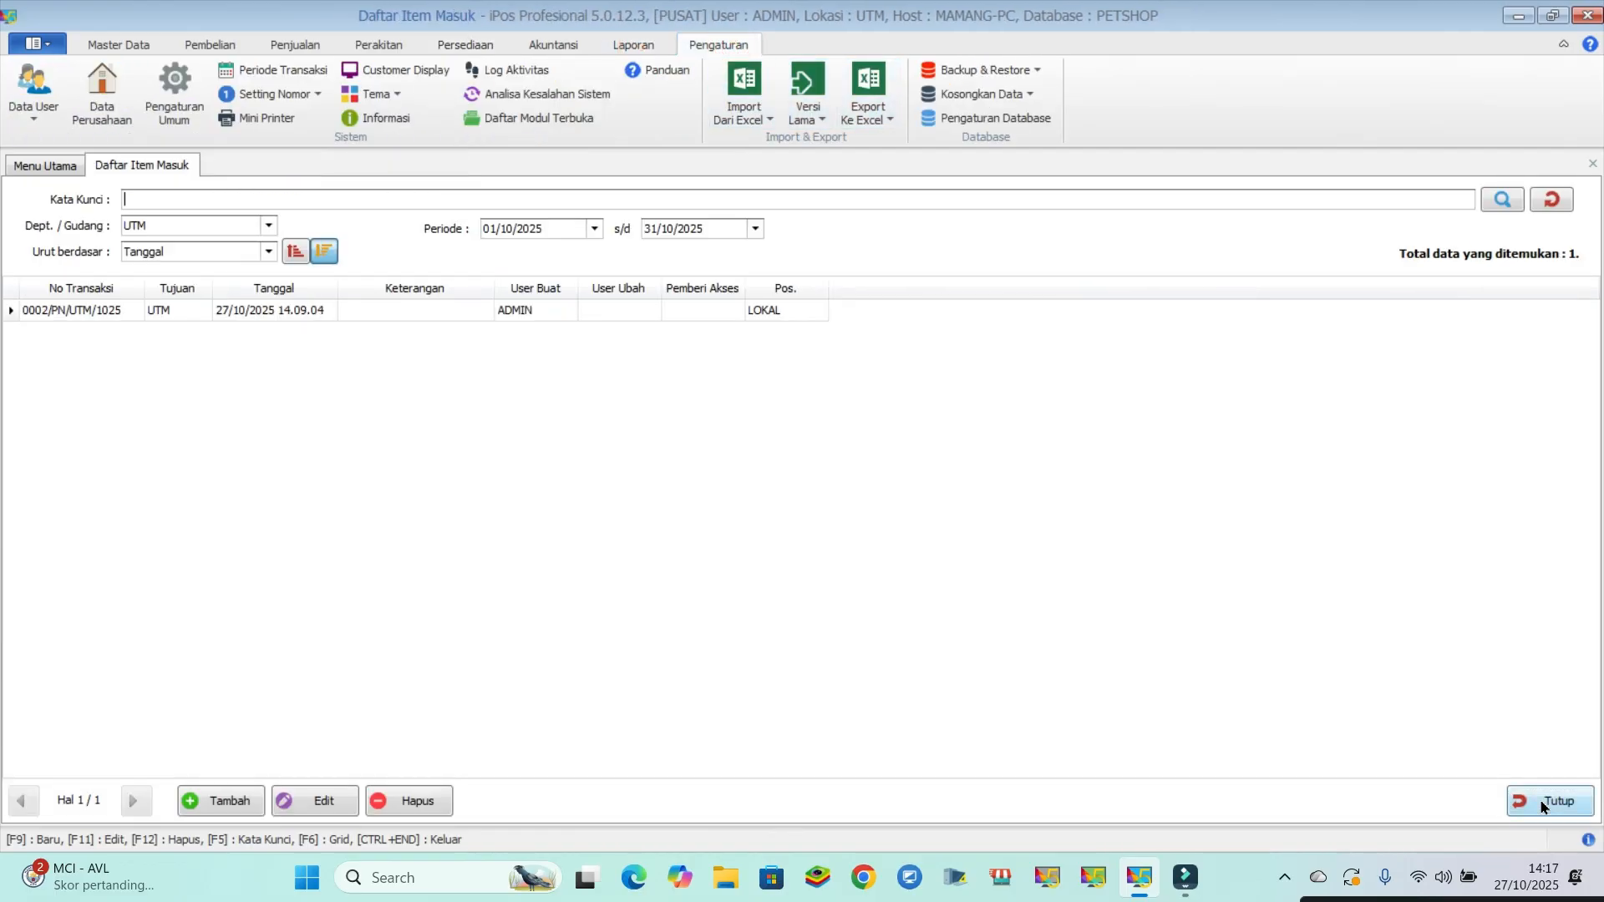
{"action": "left_click", "coordinate": [1541, 804]}
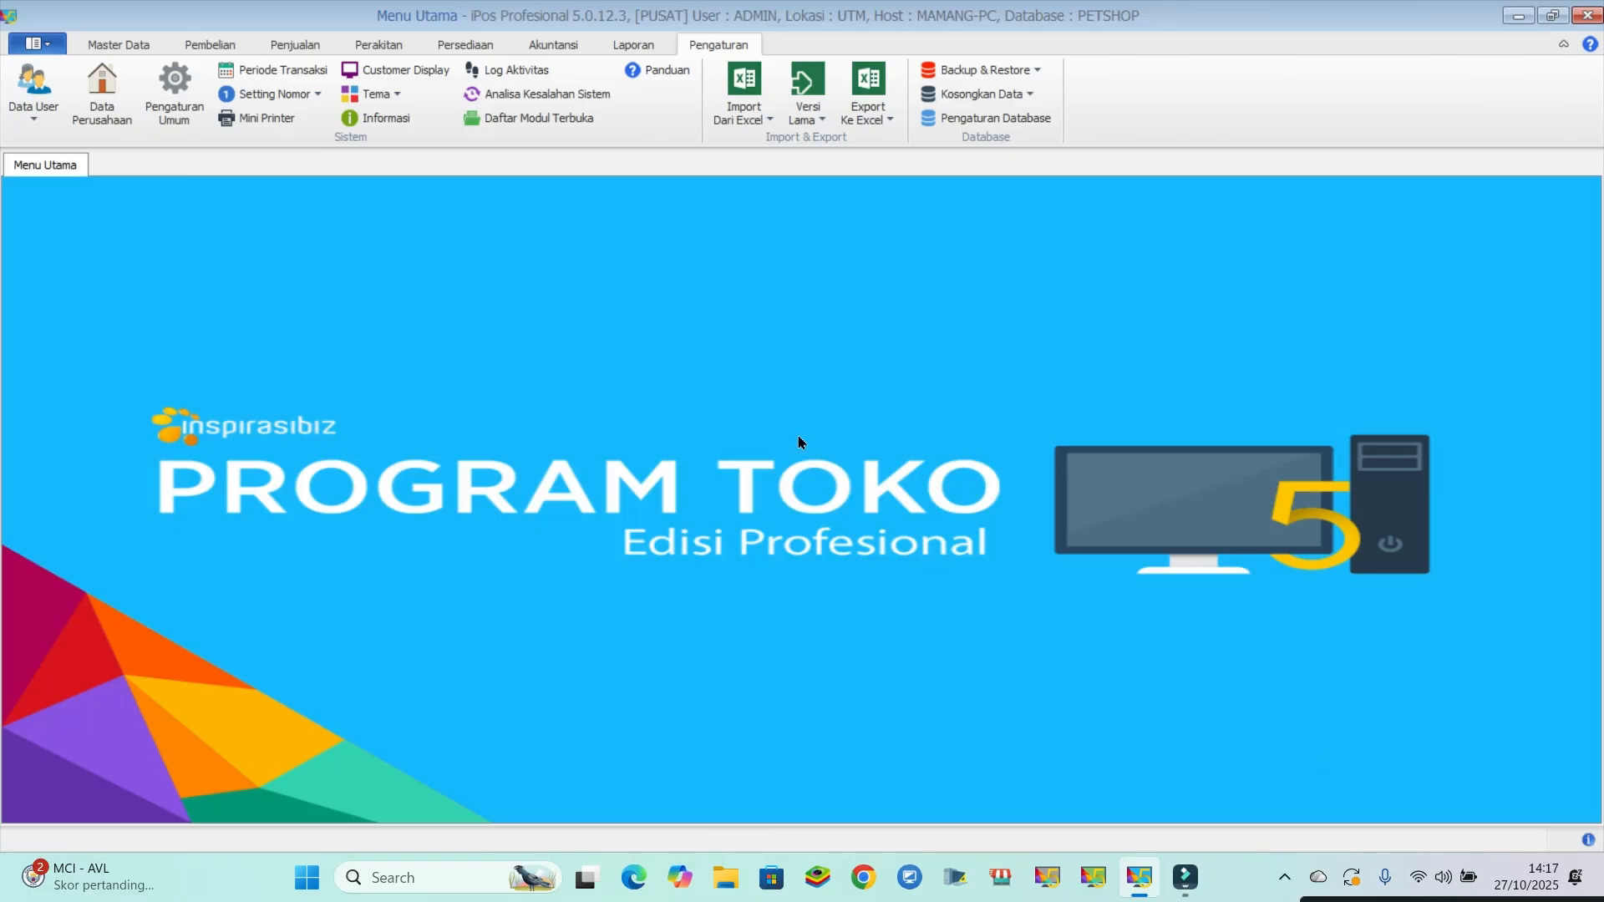